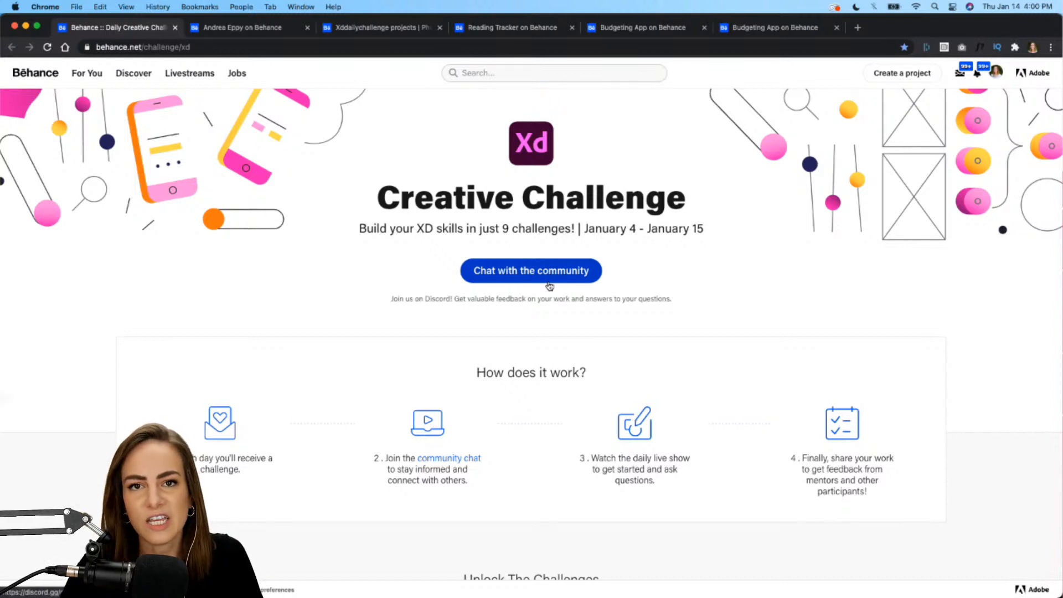
# - Review how the XD Creative Challenge works and browse the daily challenges down to the Yearly Planner
pyautogui.scroll(-3, 688, 297)
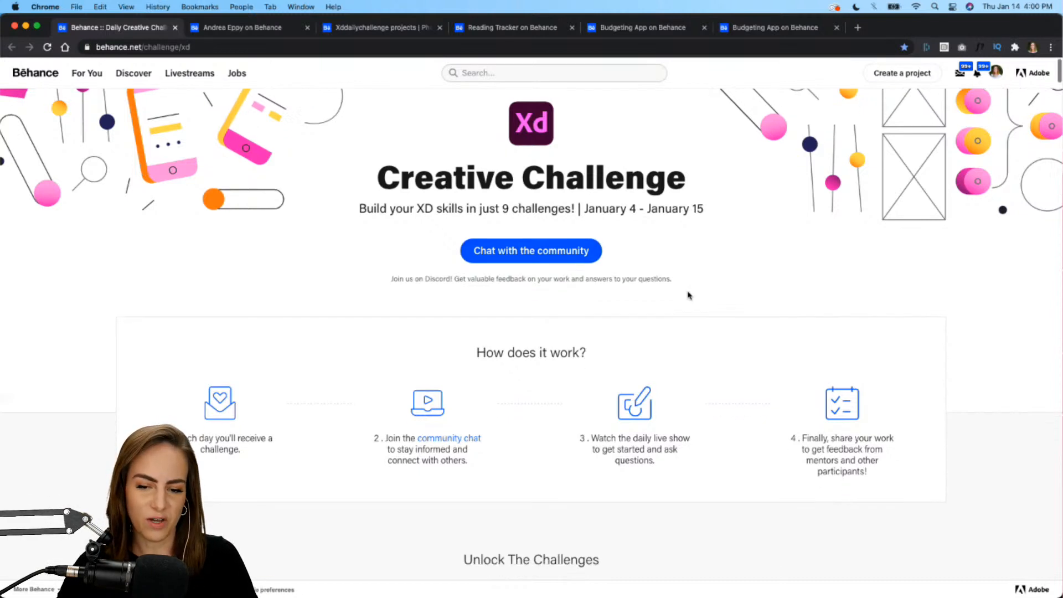
pyautogui.scroll(-2, 688, 296)
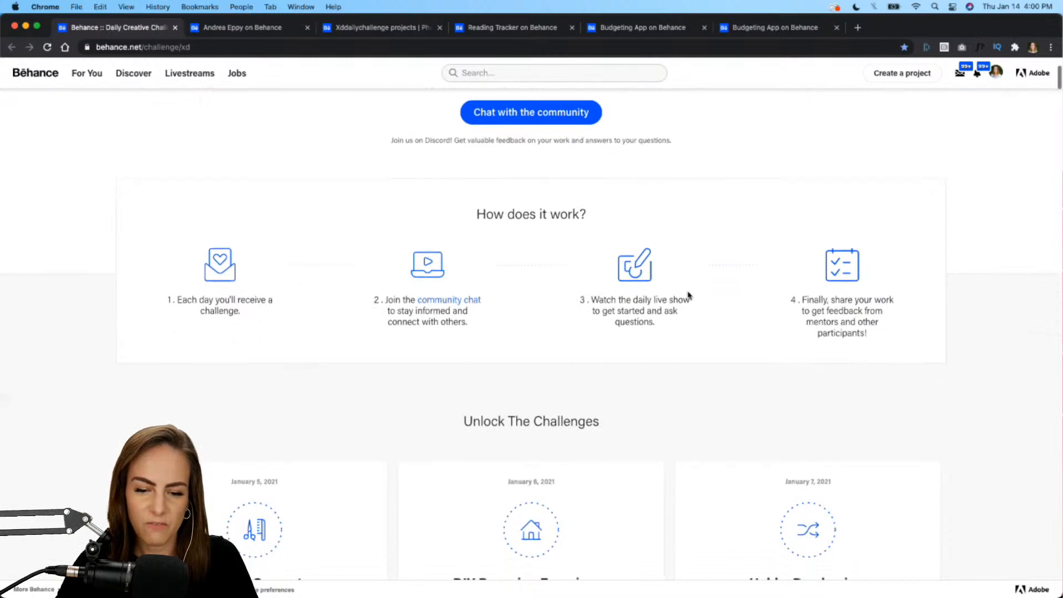
pyautogui.scroll(-2, 688, 296)
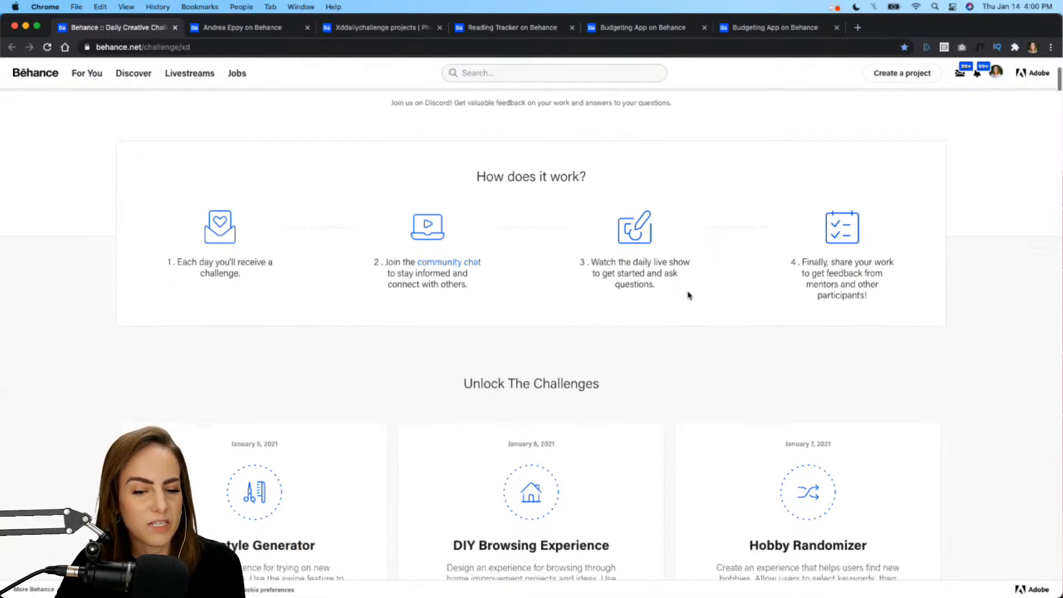
pyautogui.scroll(-15, 412, 330)
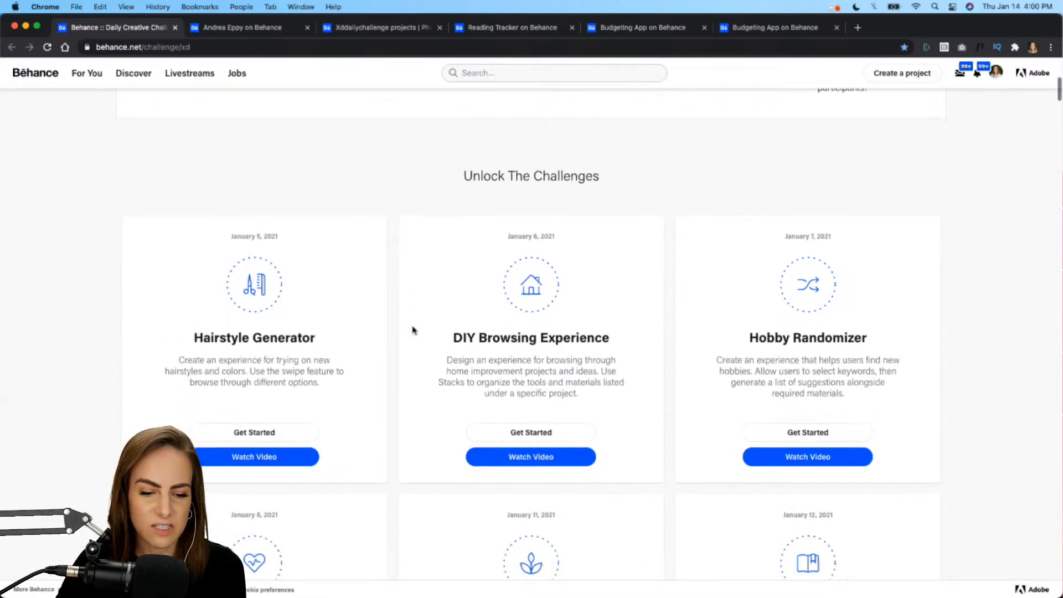
pyautogui.scroll(-2, 412, 331)
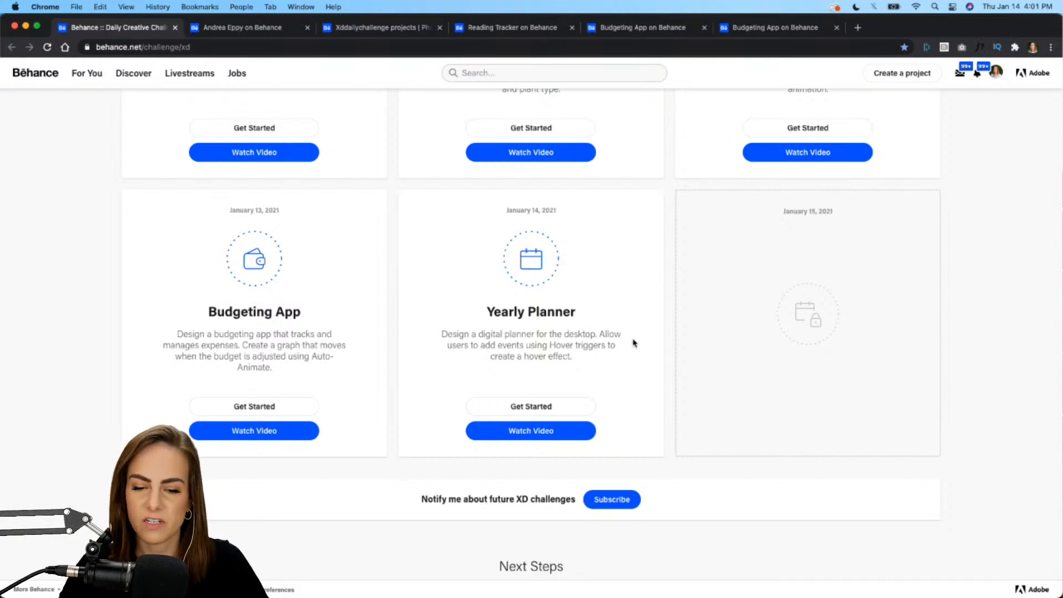
# - Switch to Adobe XD, preview the Web 1920 – 1 planner artboard, check the blue event's hover popup, and close the preview
pyautogui.click(711, 576)
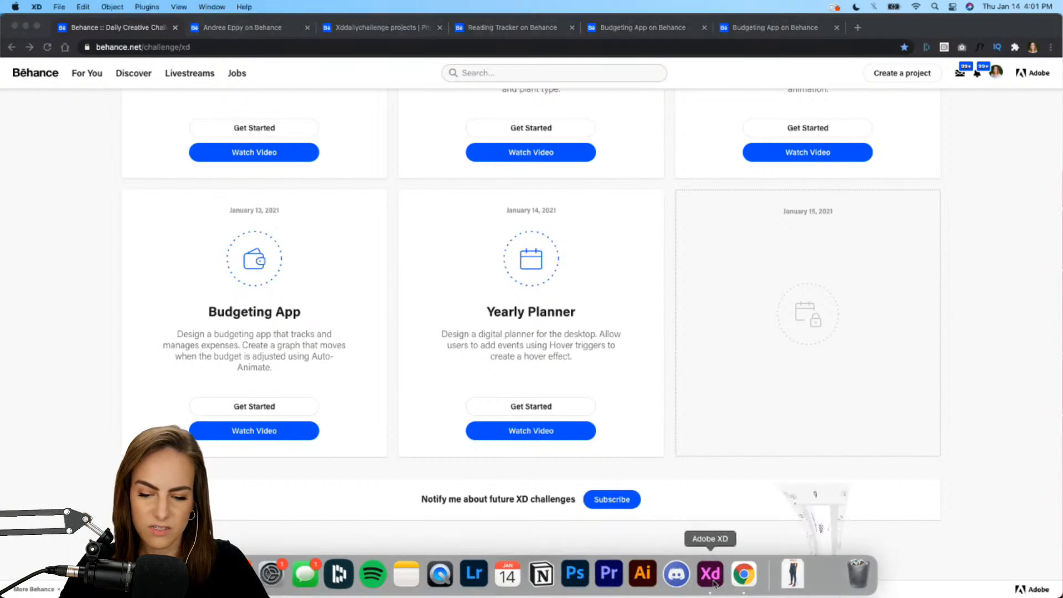
pyautogui.scroll(2, 811, 242)
pyautogui.click(633, 225)
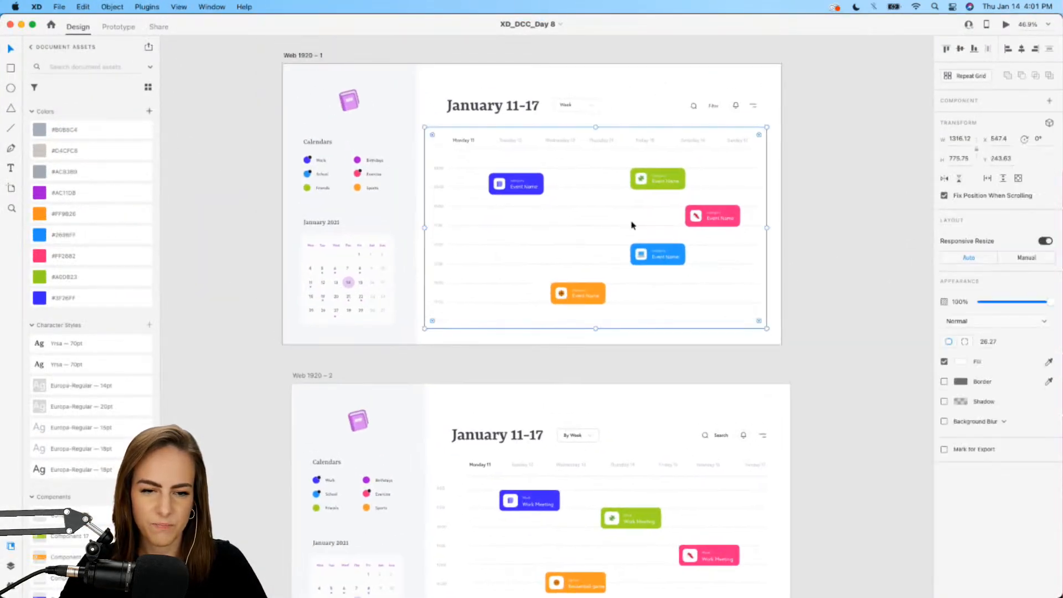
pyautogui.click(1006, 25)
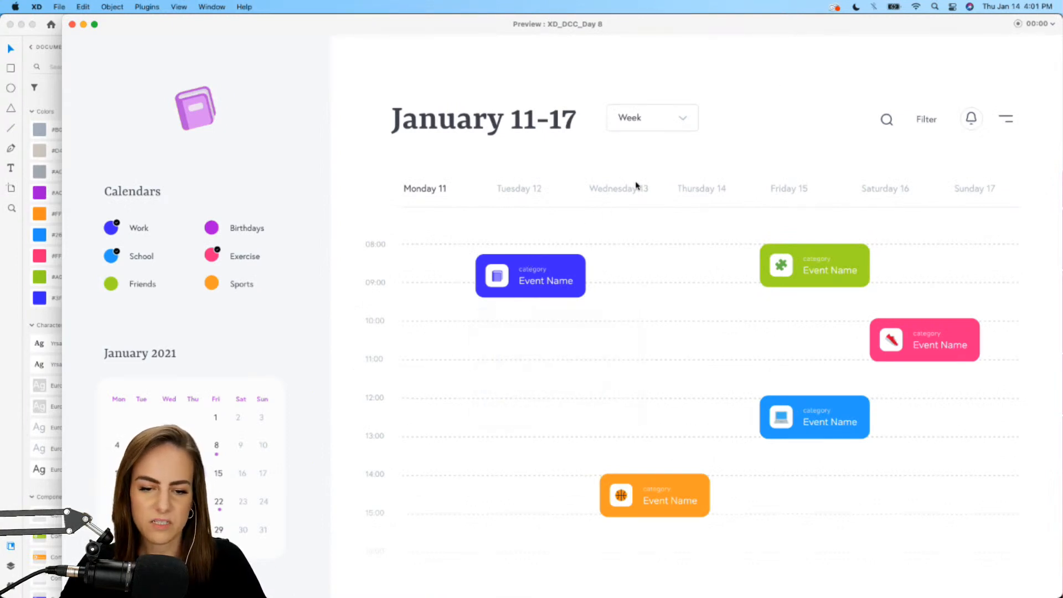
pyautogui.moveTo(530, 272)
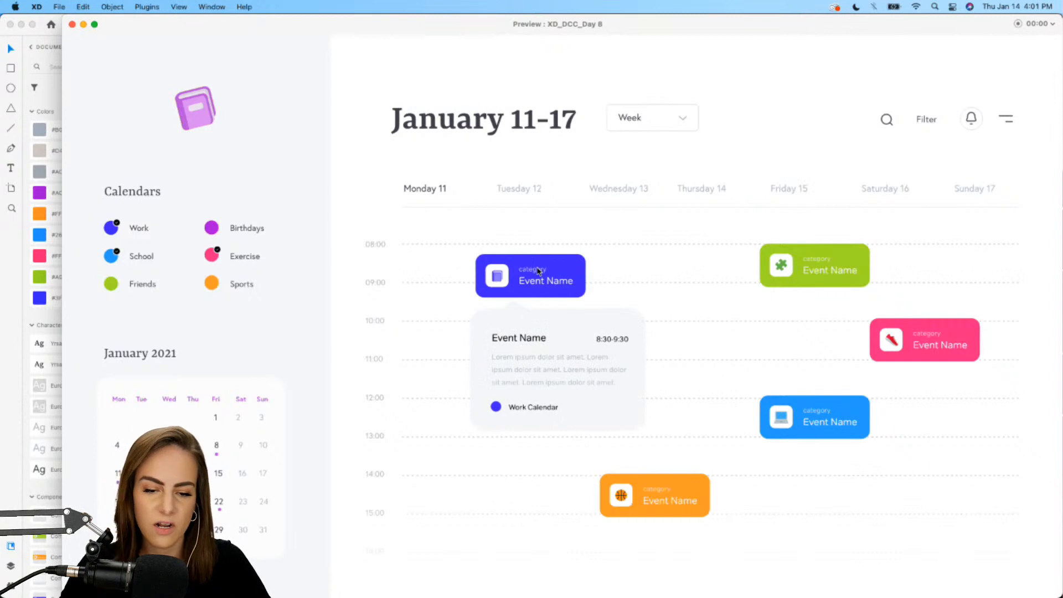
pyautogui.click(72, 25)
# - Preview the Web 1920 – 2 planner artboard, then close the preview and minimize the XD_DCC_Day 8 document window
pyautogui.click(584, 439)
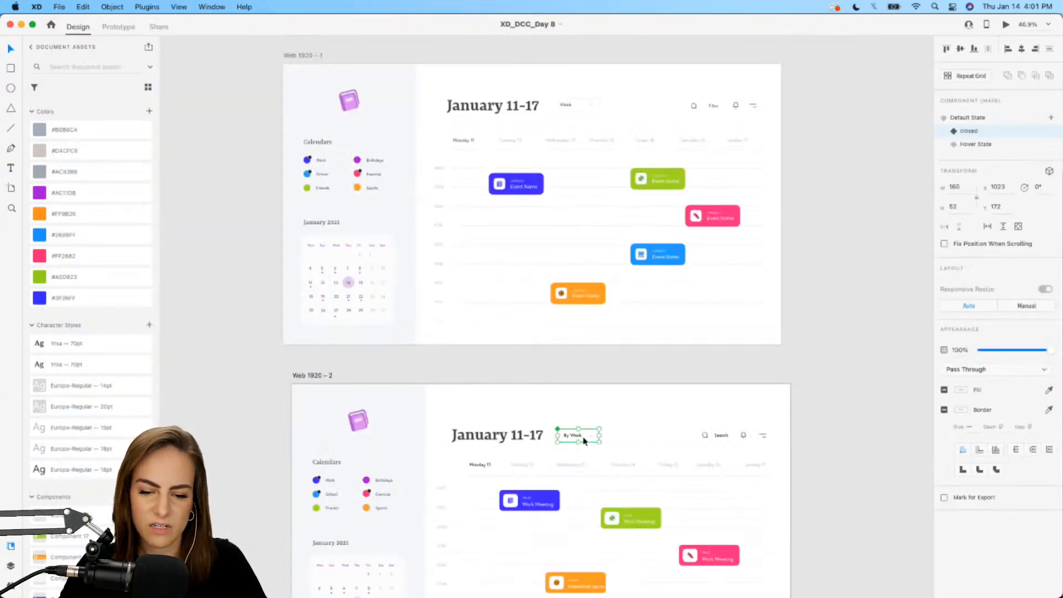
pyautogui.click(1005, 25)
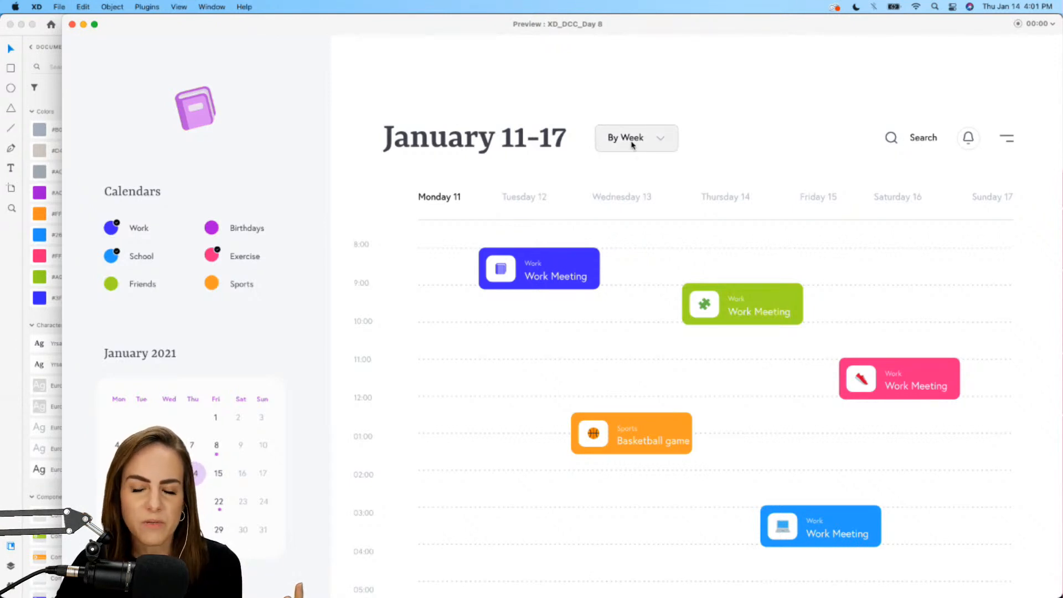
pyautogui.click(72, 24)
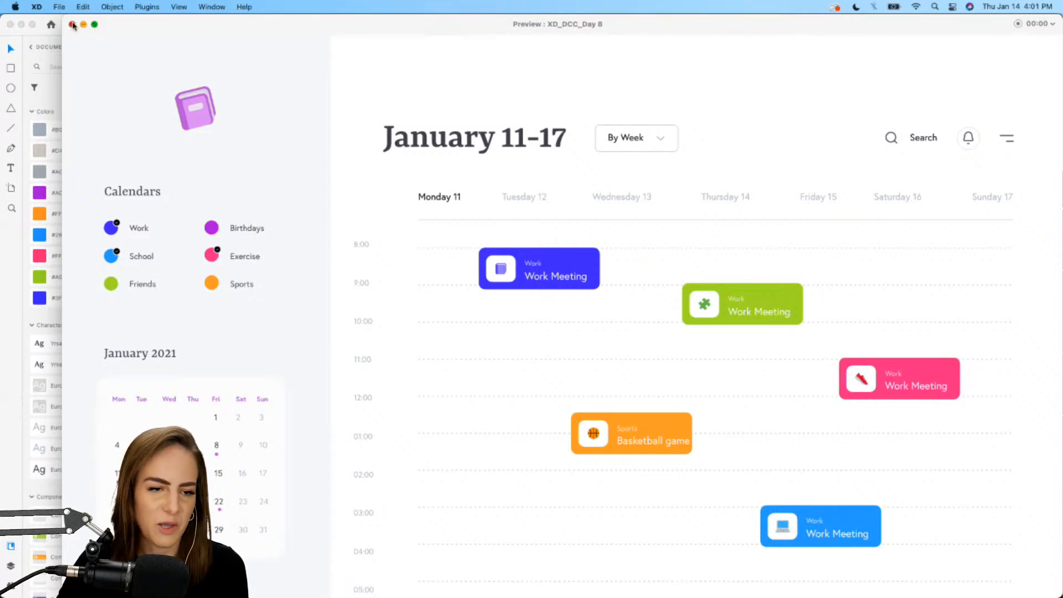
pyautogui.click(22, 24)
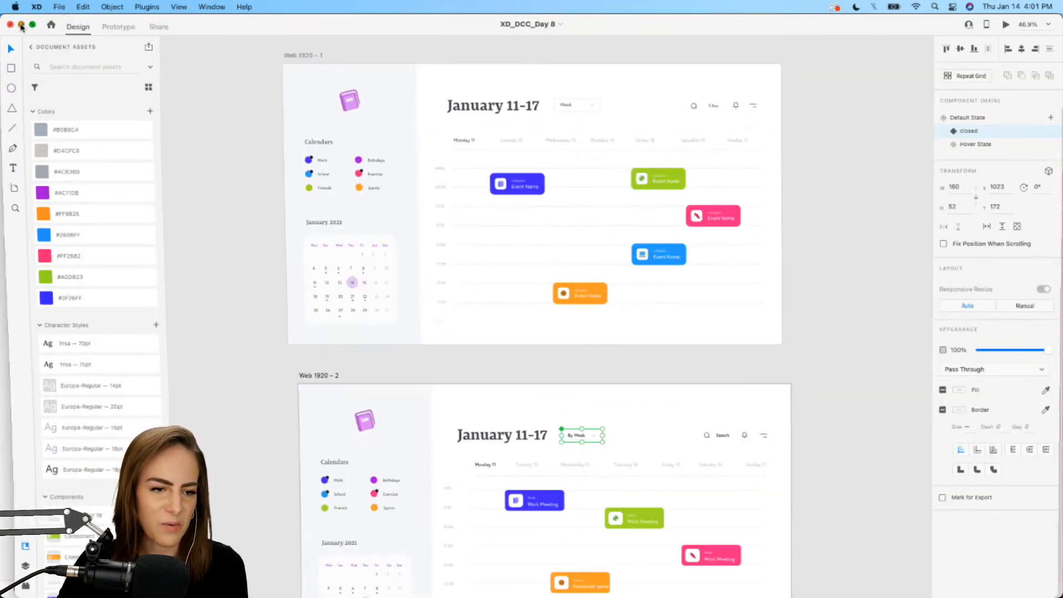
# - Download the starter file for the January 14 Yearly Planner challenge and dismiss the downloads bar
pyautogui.click(682, 383)
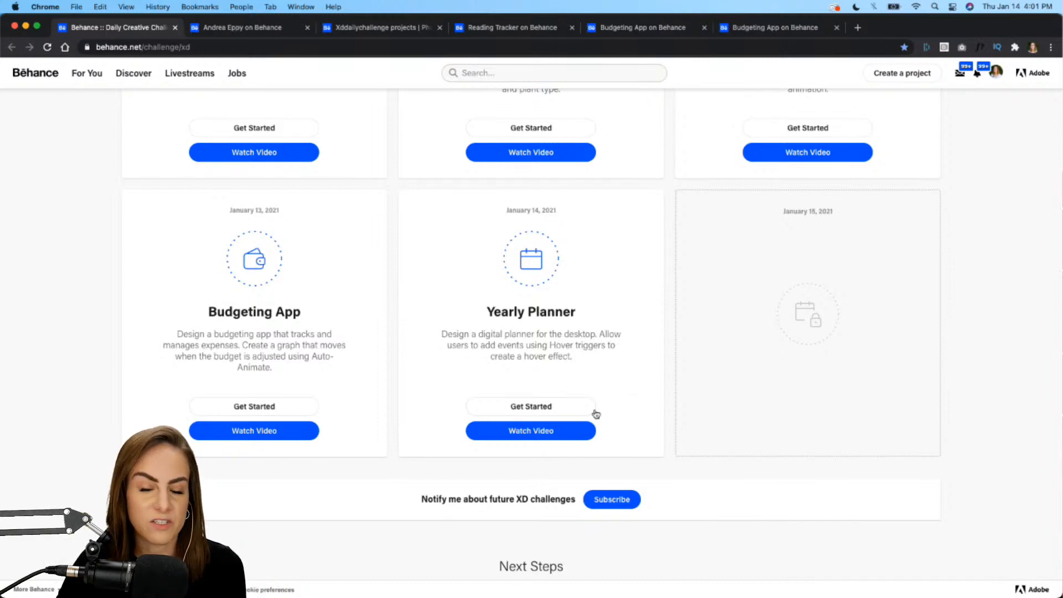
pyautogui.click(563, 407)
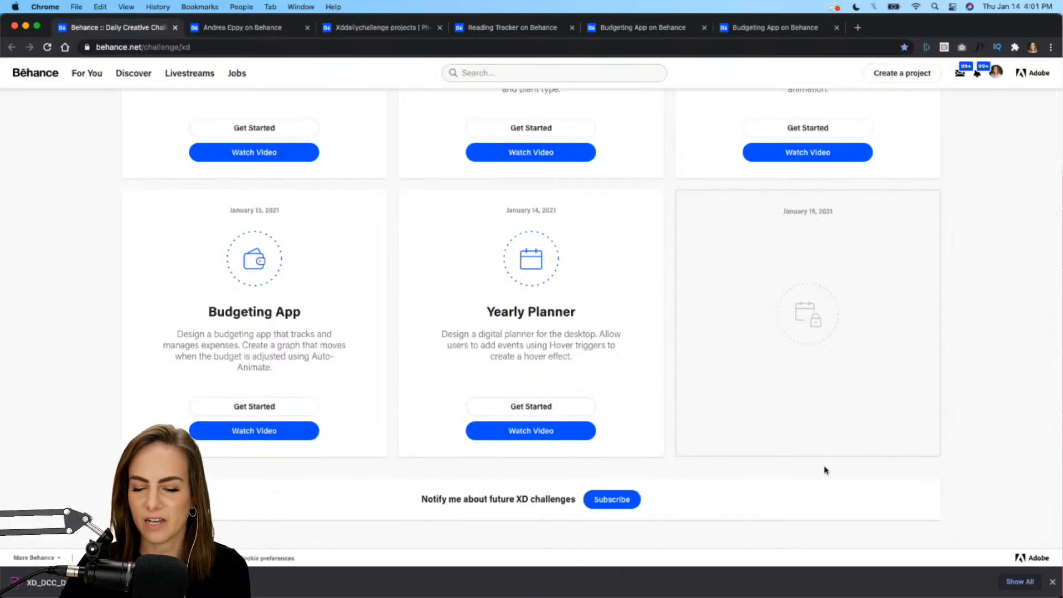
pyautogui.click(1053, 581)
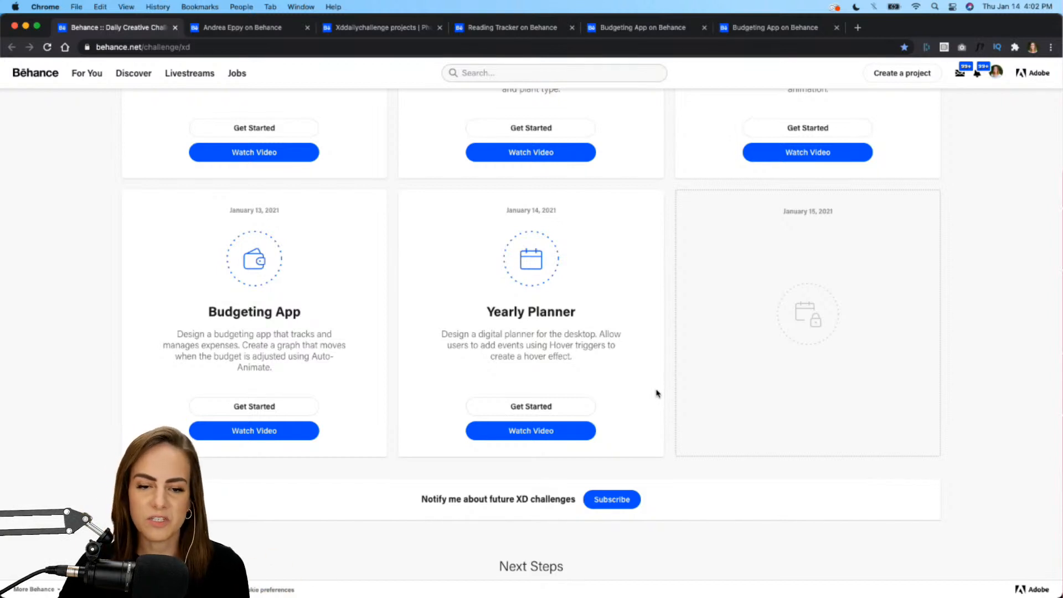
# - Switch to Discord and open the Adobe XD server at its current-challenge channel
pyautogui.scroll(3, 674, 435)
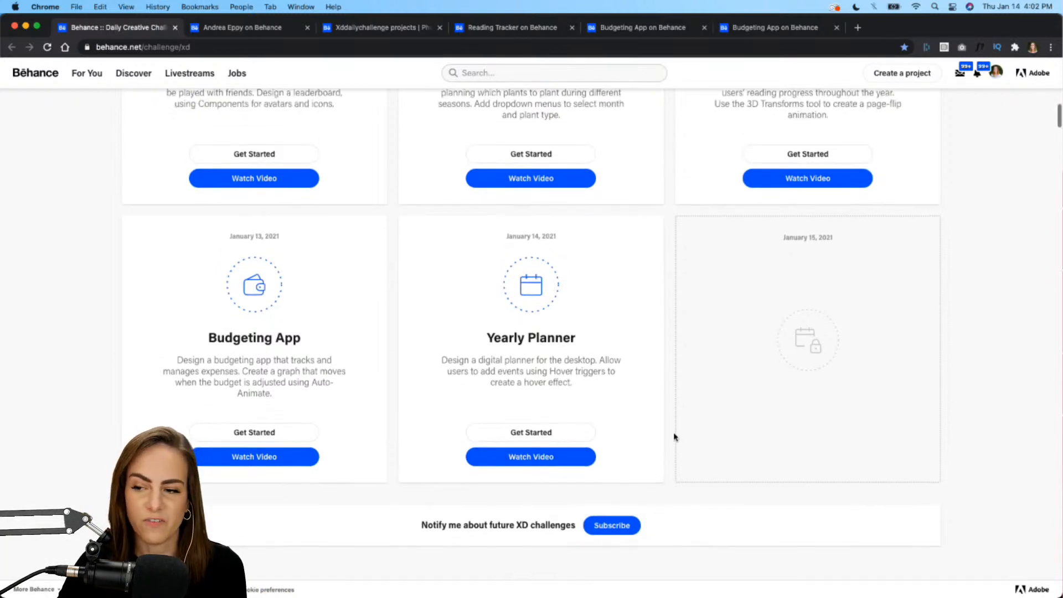
pyautogui.scroll(10, 674, 438)
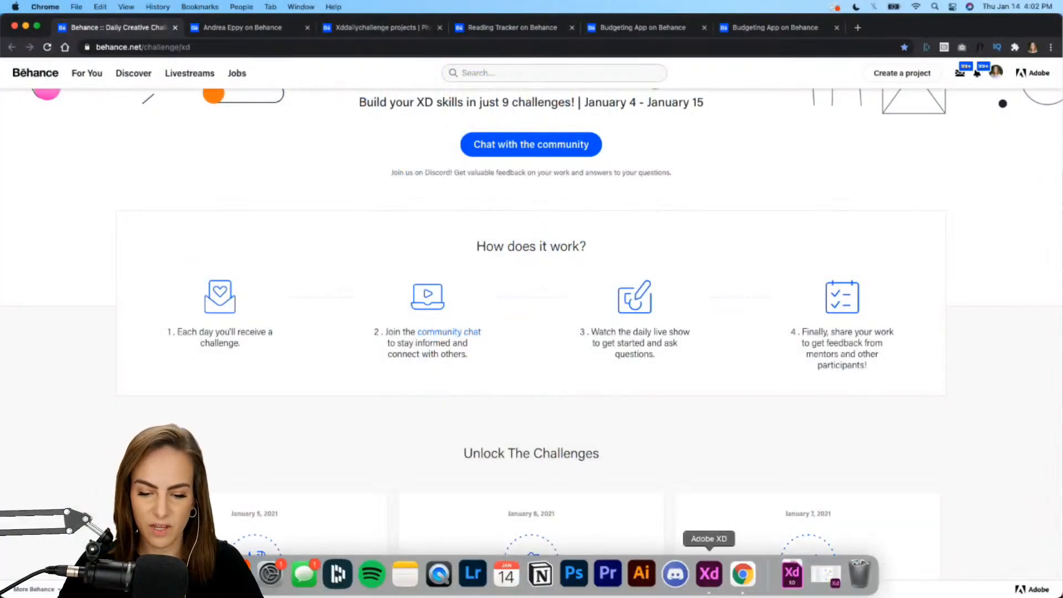
pyautogui.click(675, 574)
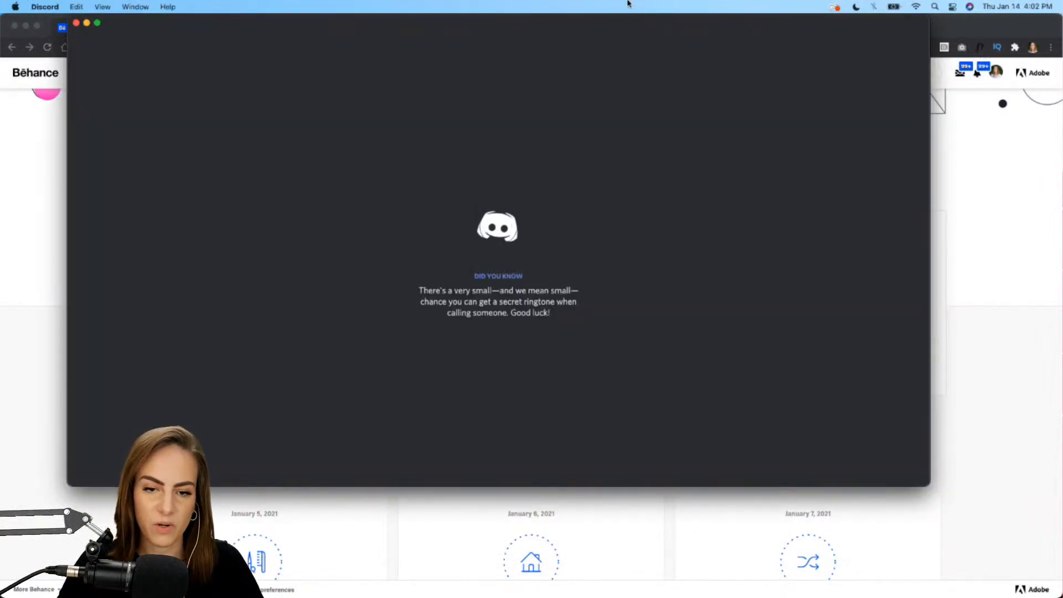
pyautogui.moveTo(563, 25); pyautogui.dragTo(671, 21)
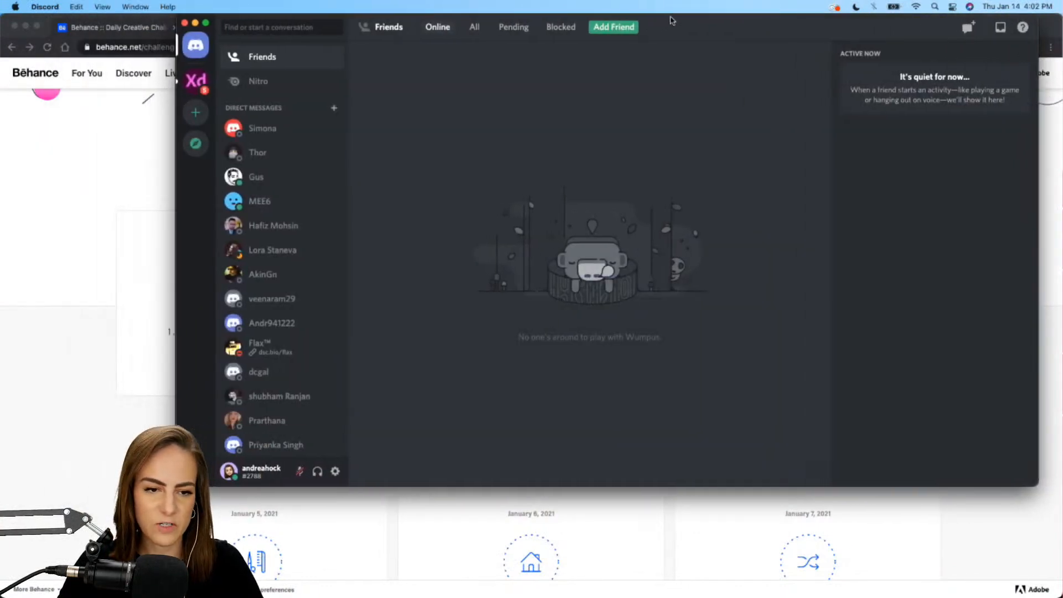
pyautogui.click(197, 82)
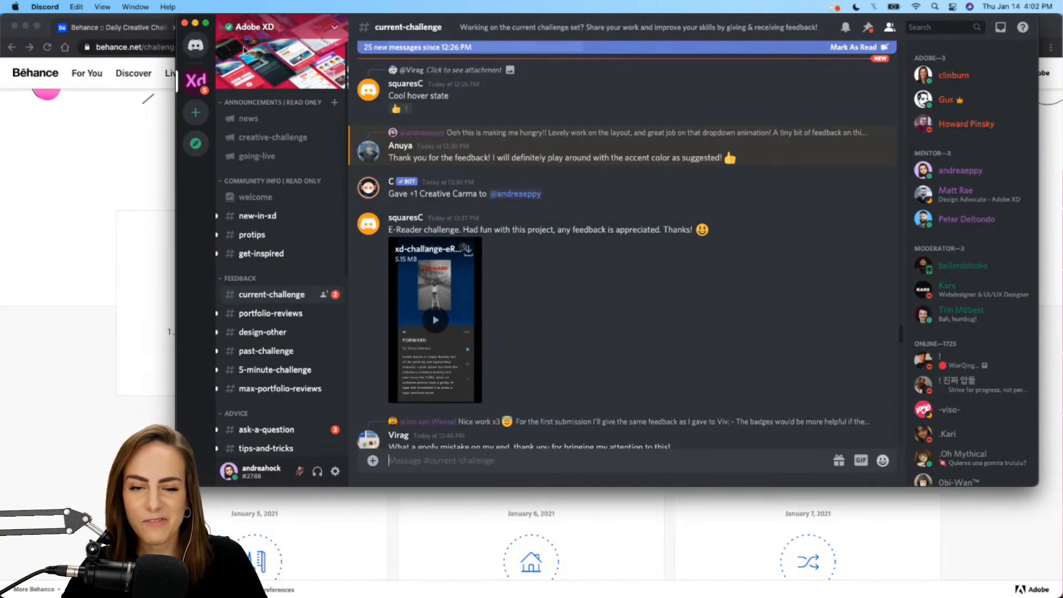
# - Look through the shared projects and feedback messages in the current-challenge channel, then minimize Discord
pyautogui.scroll(-15, 730, 365)
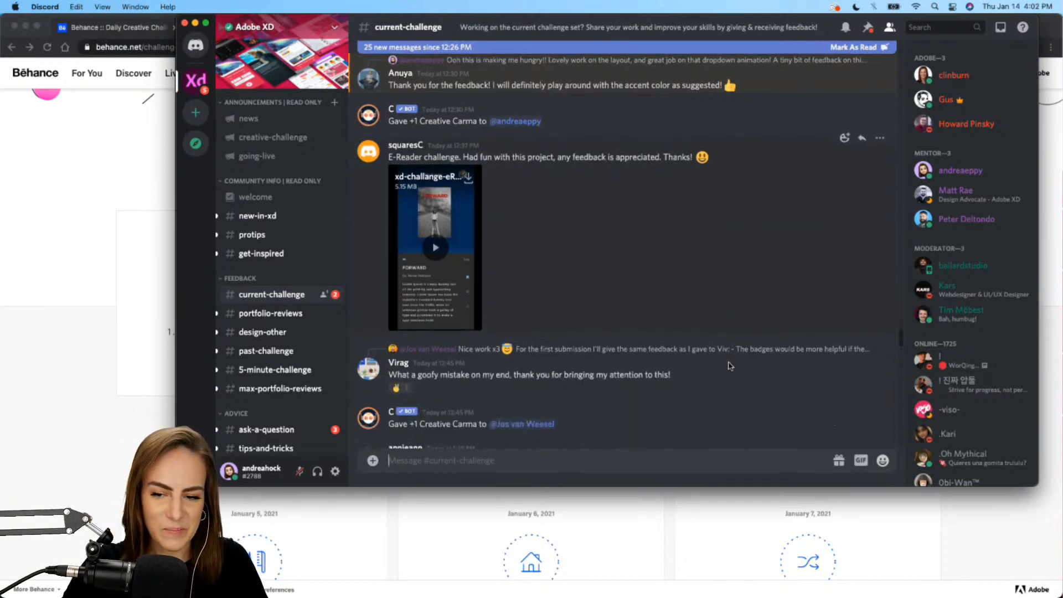
pyautogui.scroll(-3, 729, 365)
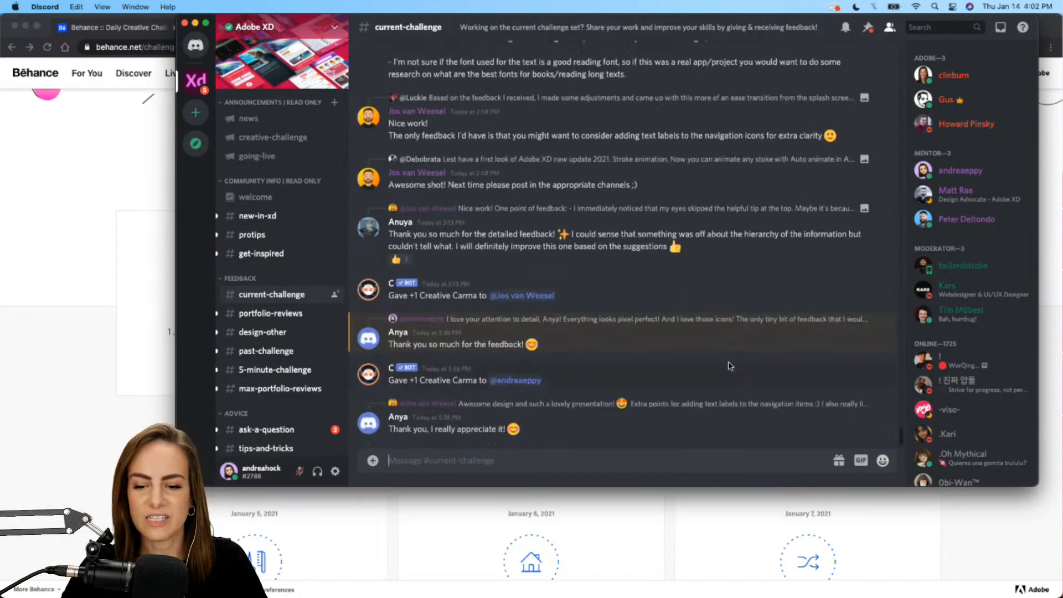
pyautogui.scroll(5, 730, 366)
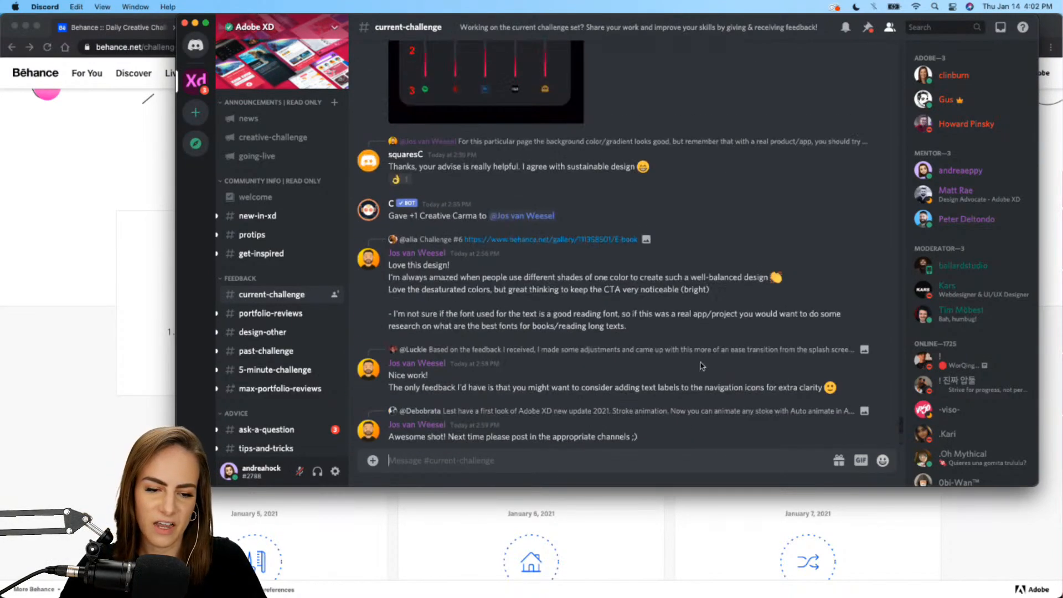
pyautogui.scroll(2, 624, 222)
pyautogui.scroll(10, 624, 222)
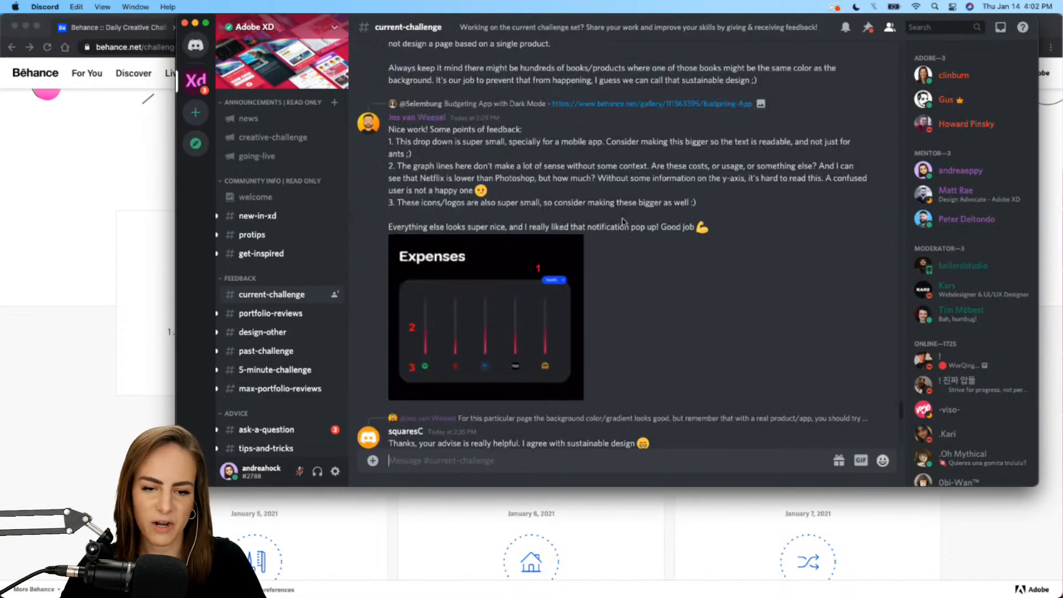
pyautogui.scroll(10, 623, 222)
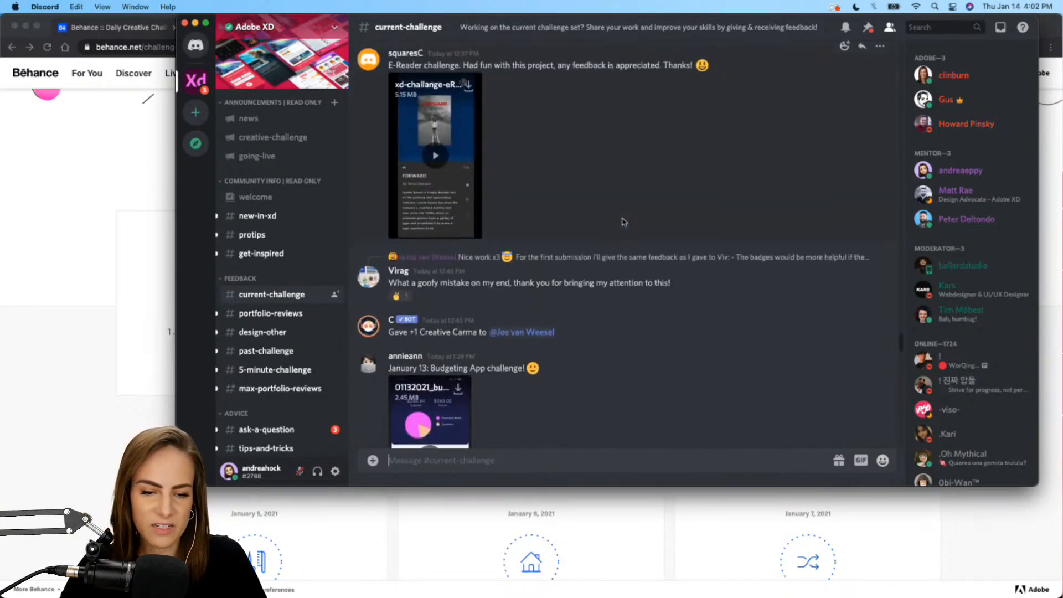
pyautogui.scroll(3, 623, 221)
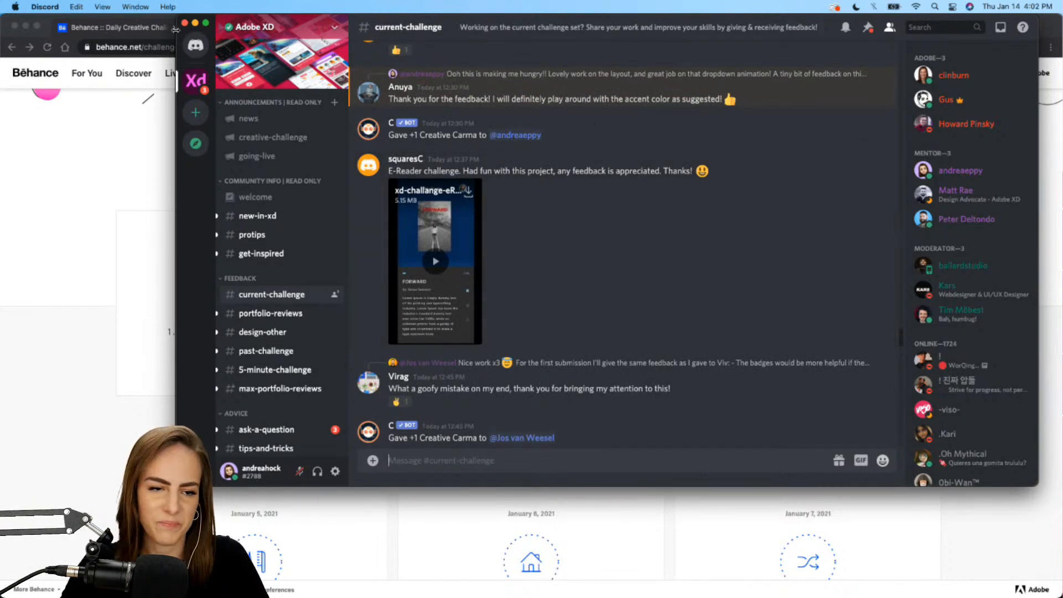
pyautogui.click(195, 22)
pyautogui.click(533, 233)
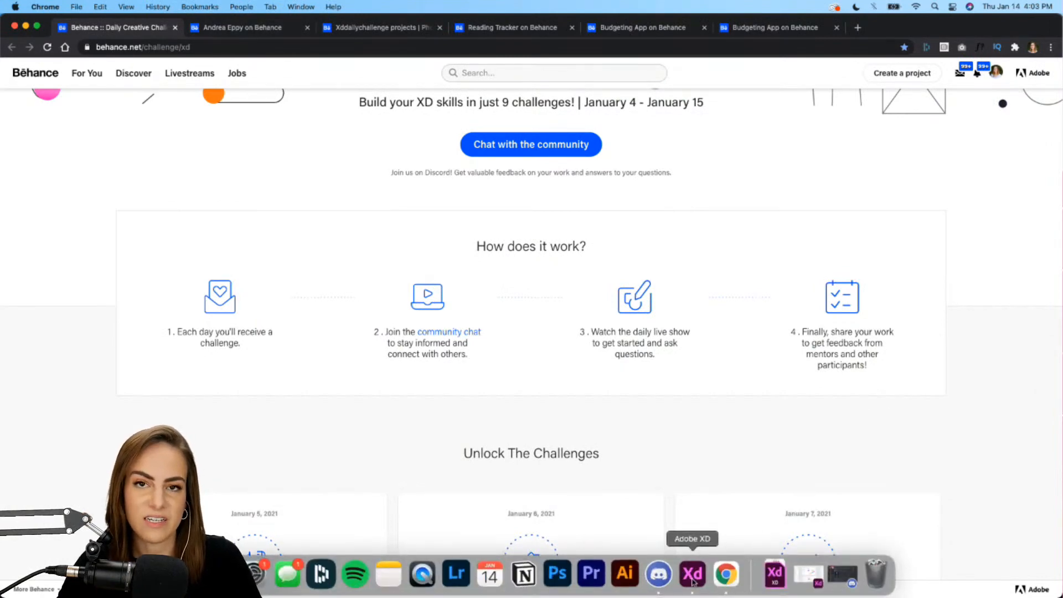
# - Switch to Adobe XD and locate the XD Daily Creative Challenge brief beside the starter artboard in XD_DCC_Day 8
pyautogui.click(693, 581)
pyautogui.click(830, 446)
pyautogui.scroll(-5, 829, 446)
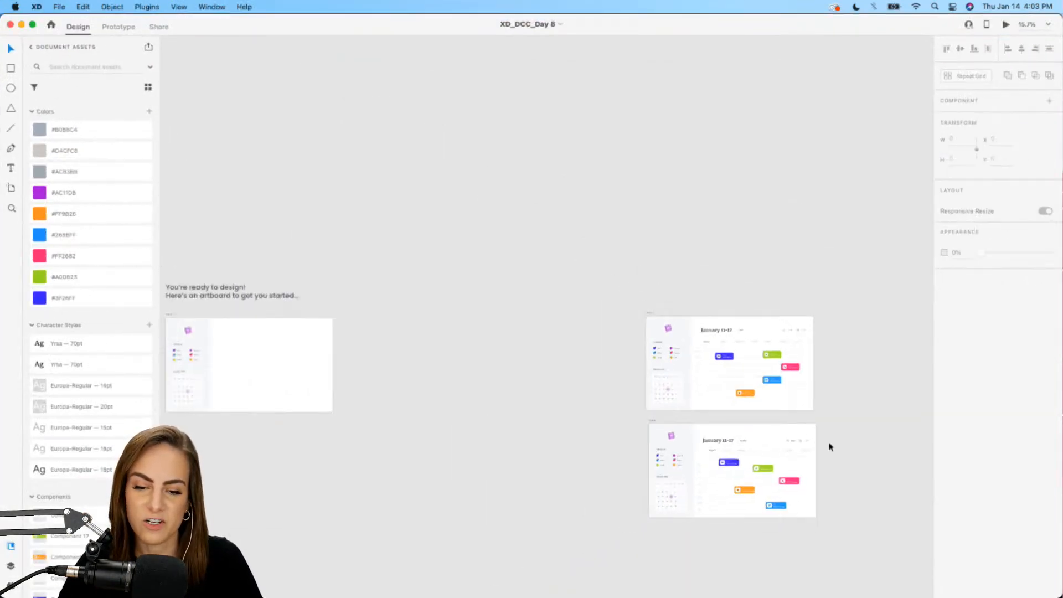
pyautogui.hscroll(-10, 828, 444)
pyautogui.scroll(-5, 828, 444)
pyautogui.scroll(3, 690, 370)
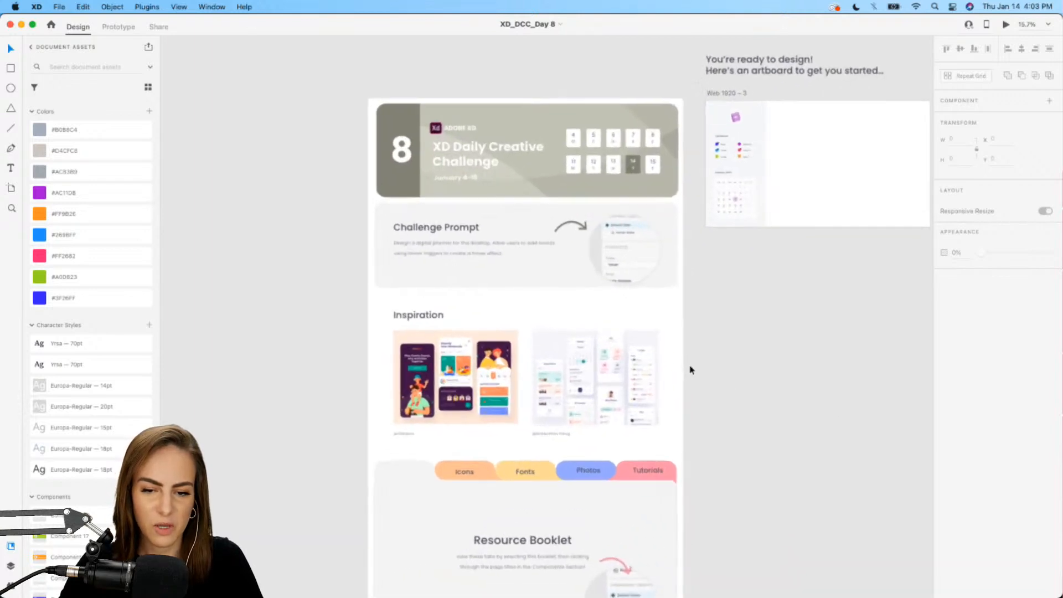
pyautogui.scroll(-2, 690, 370)
pyautogui.scroll(-2, 691, 368)
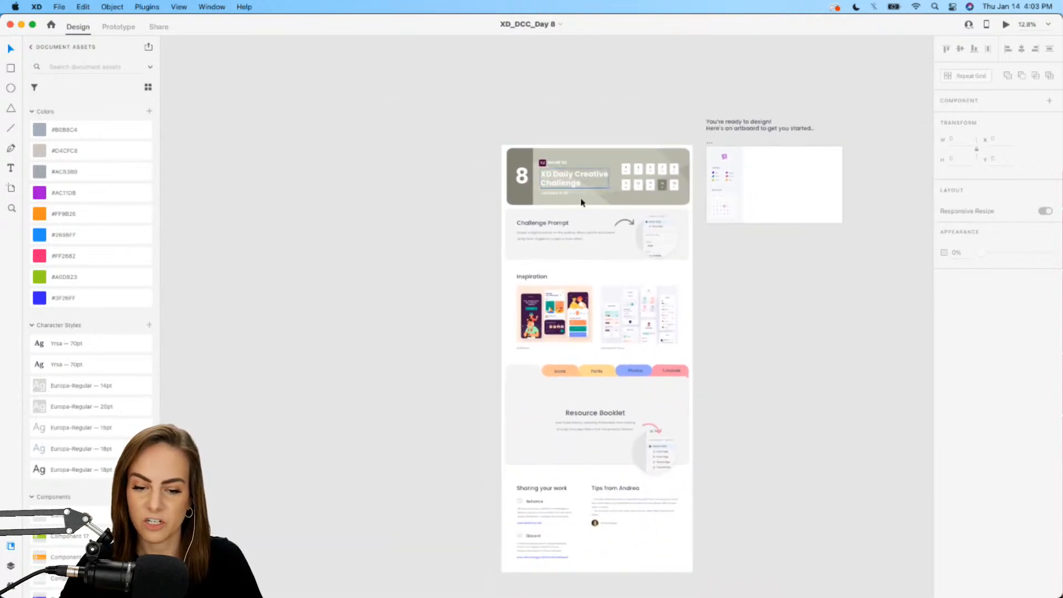
# - Examine the day 8 header, the Challenge Prompt and the Inspiration section of the challenge brief
pyautogui.scroll(6, 674, 183)
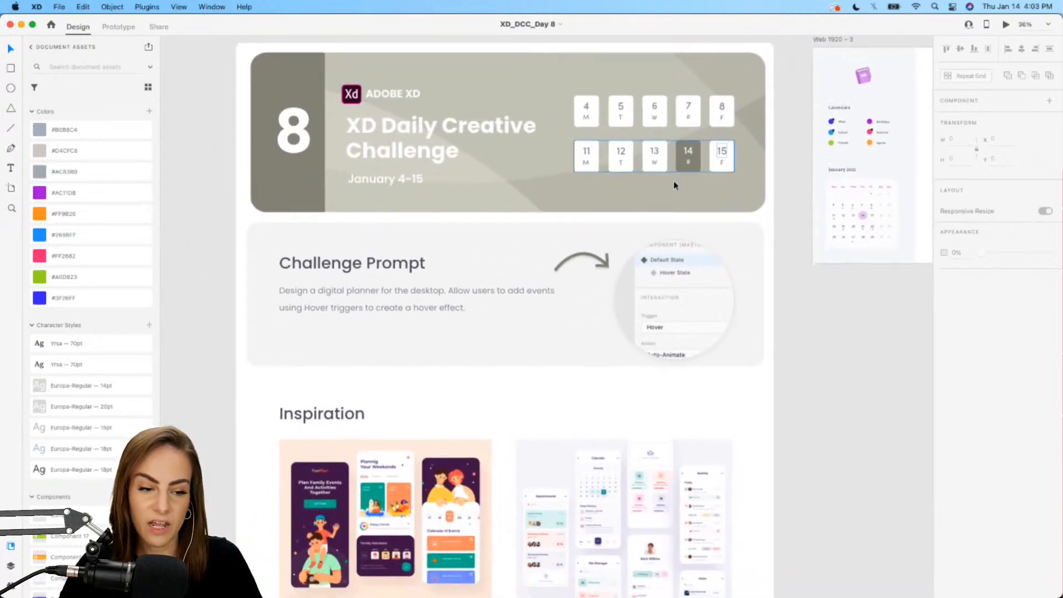
pyautogui.hscroll(-1, 675, 186)
pyautogui.scroll(-1, 675, 186)
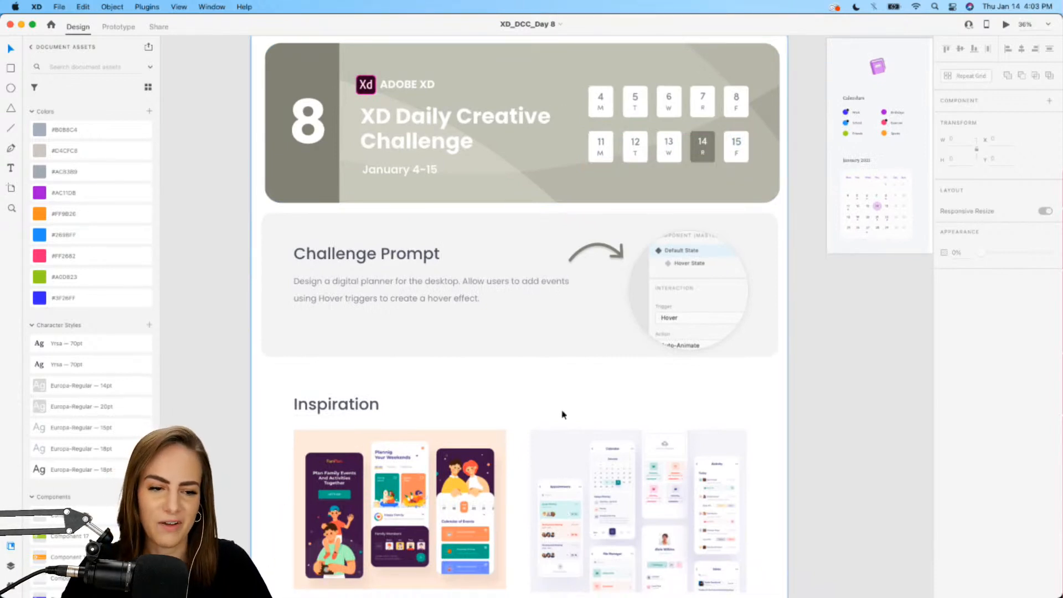
pyautogui.scroll(2, 562, 414)
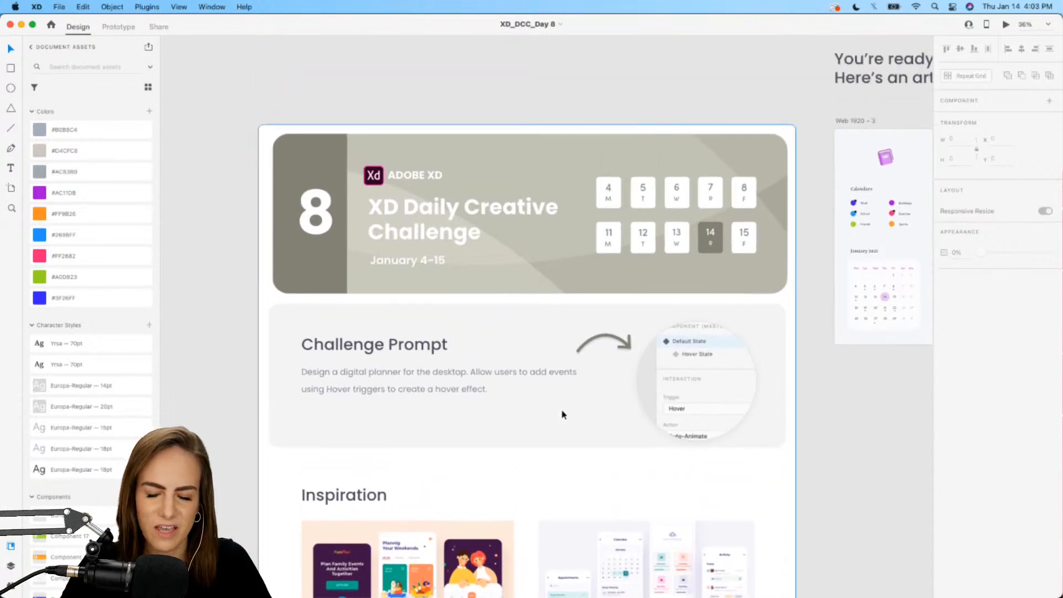
pyautogui.scroll(-3, 555, 361)
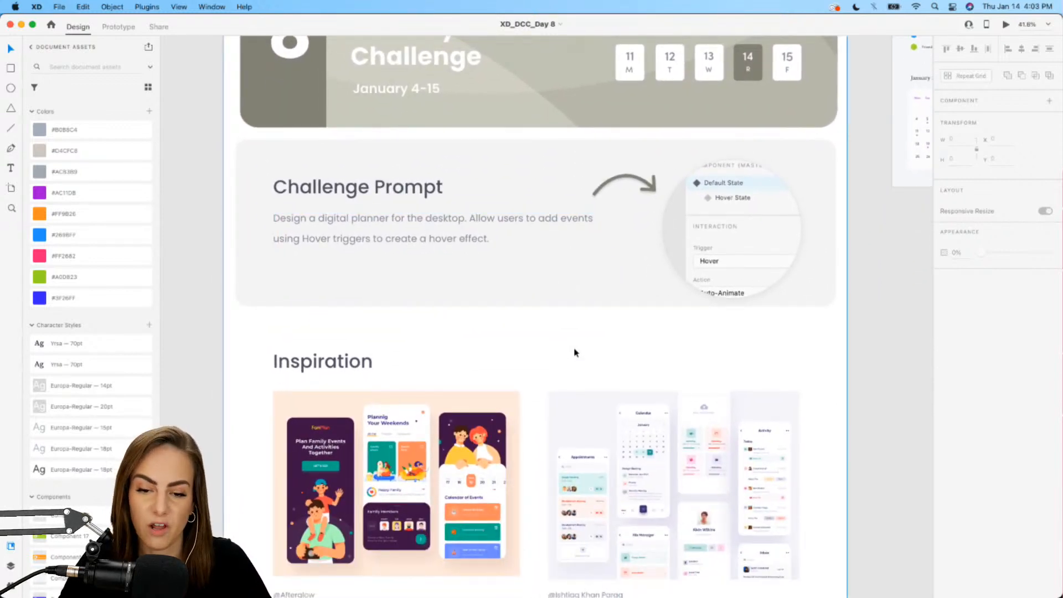
# - Examine the hover-state example beside the Challenge Prompt and both planner app designs in the Inspiration section
pyautogui.click(742, 269)
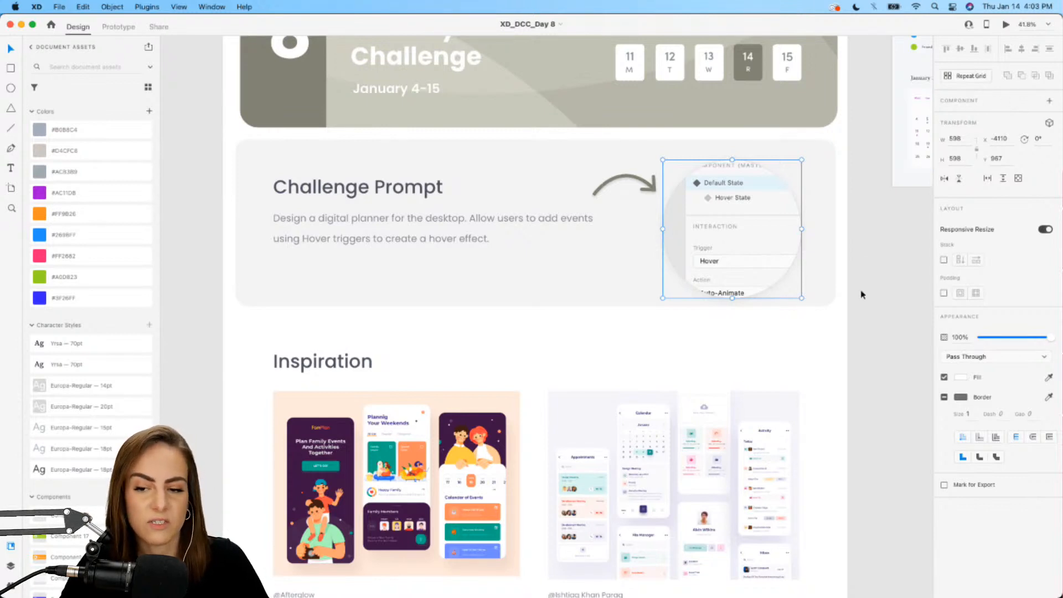
pyautogui.click(867, 315)
pyautogui.scroll(-4, 866, 312)
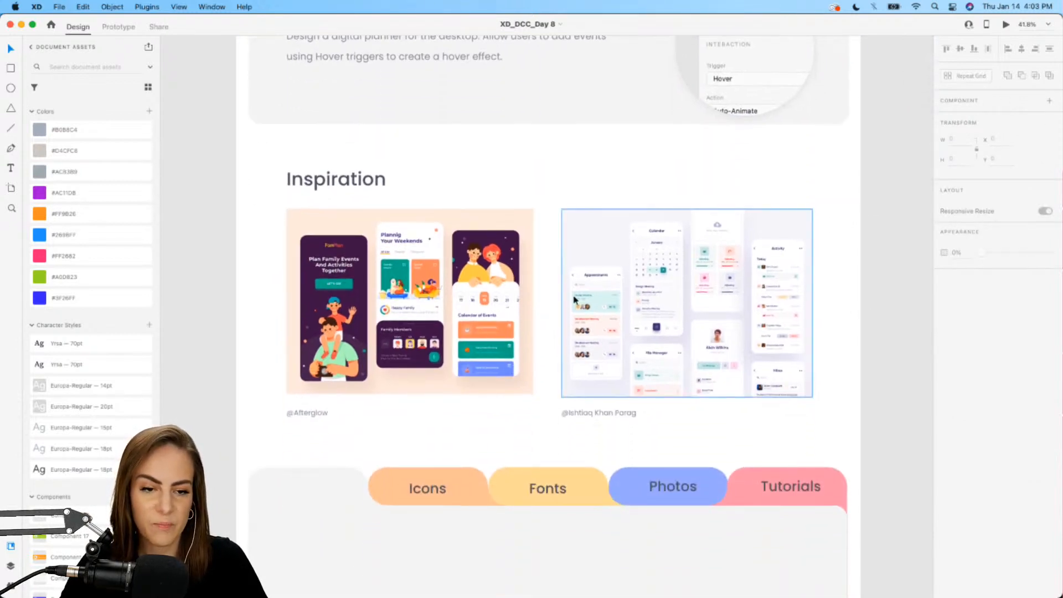
pyautogui.scroll(1, 570, 271)
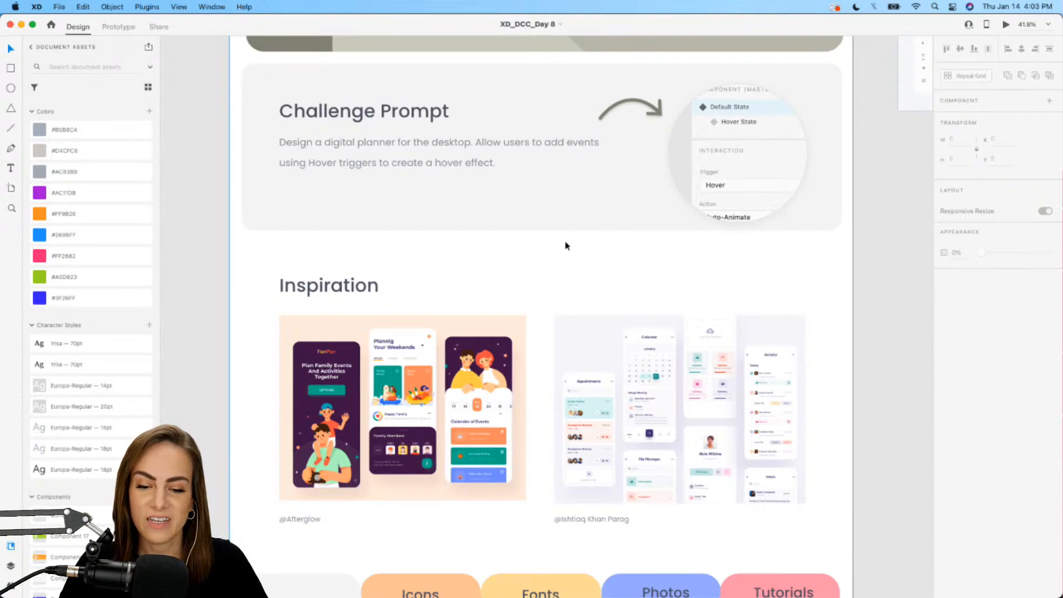
pyautogui.scroll(-5, 537, 343)
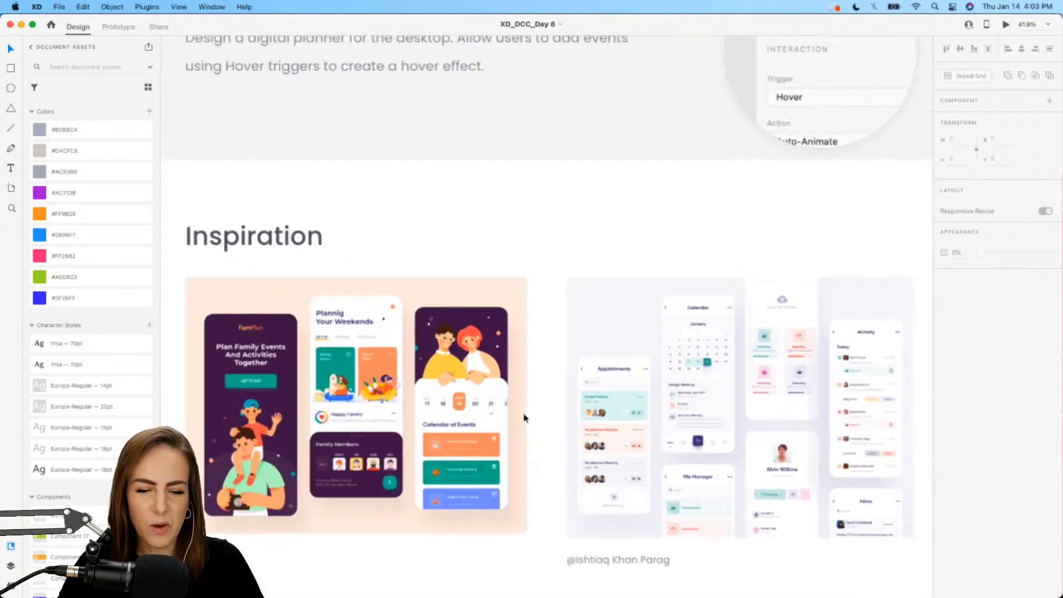
pyautogui.scroll(6, 523, 416)
pyautogui.hscroll(-2, 525, 409)
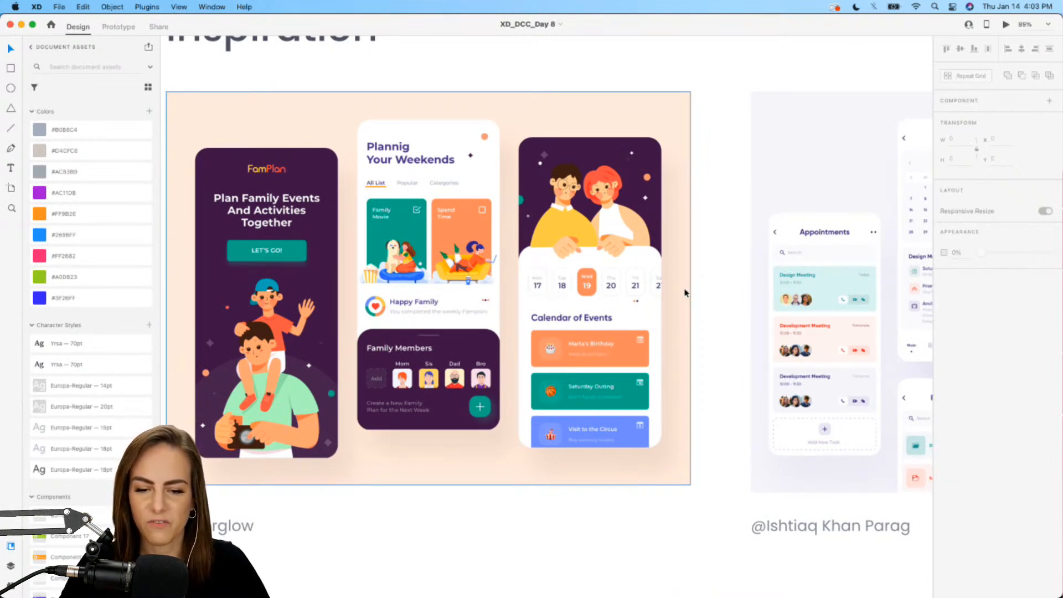
pyautogui.hscroll(10, 684, 293)
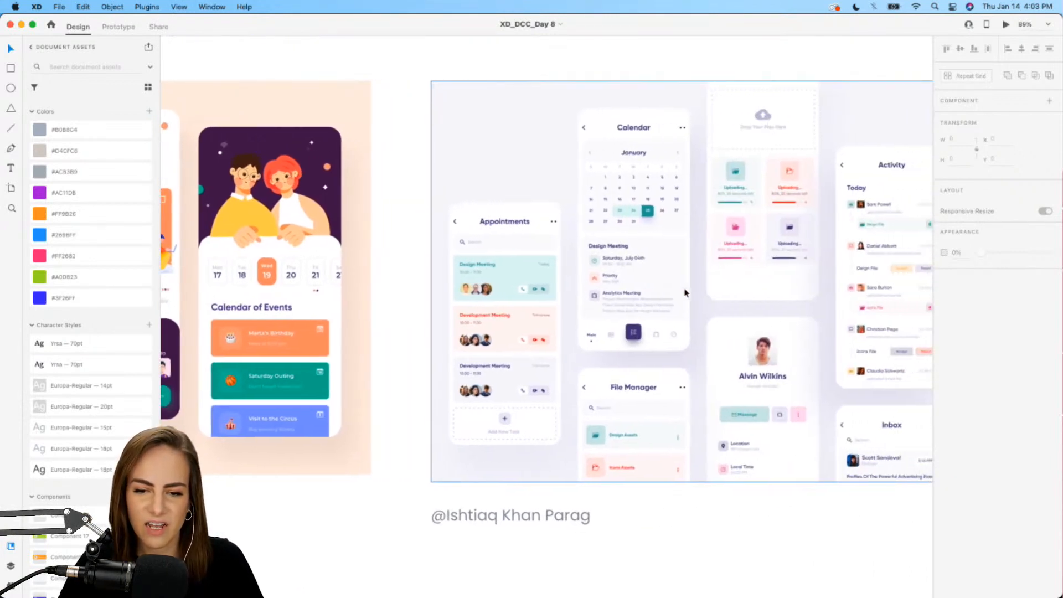
pyautogui.scroll(2, 684, 292)
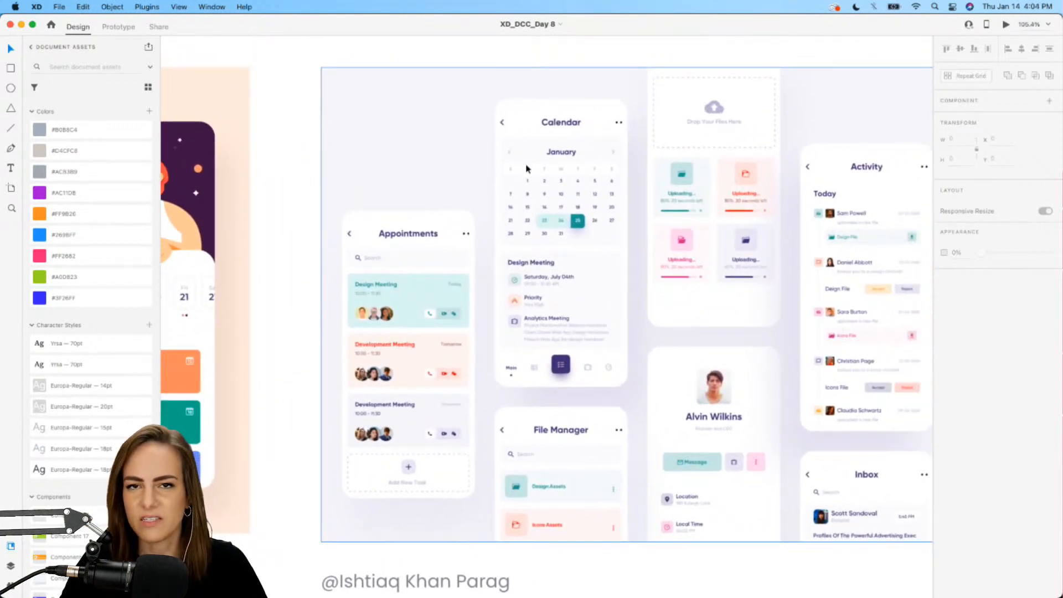
pyautogui.scroll(-5, 526, 169)
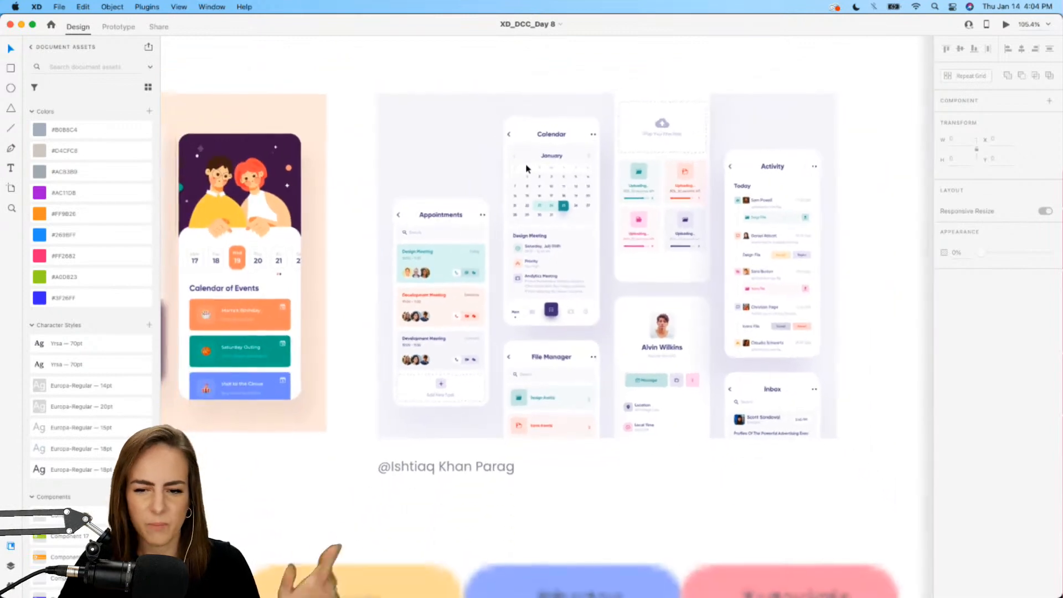
pyautogui.scroll(2, 526, 169)
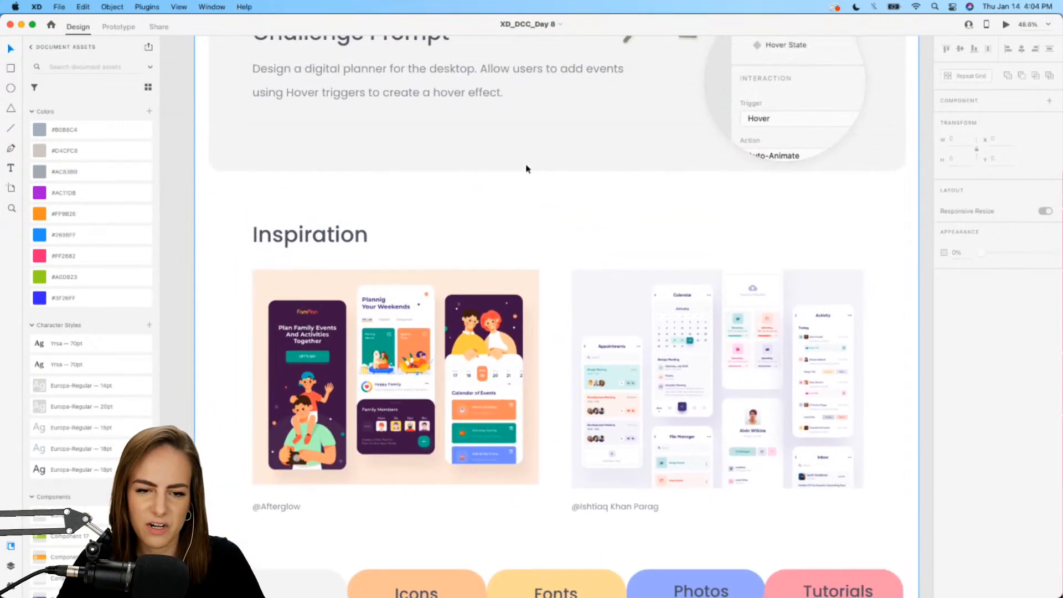
pyautogui.scroll(-3, 525, 169)
pyautogui.hscroll(1, 526, 169)
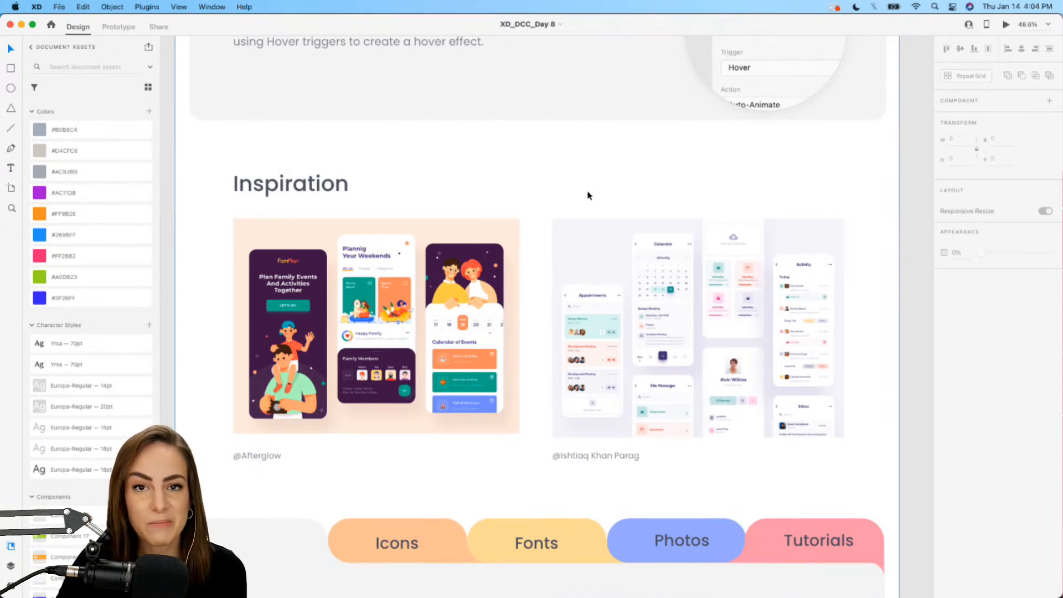
# - View the Resource Booklet's Icons, Fonts and Photos pages, then return the component to its Default State
pyautogui.scroll(-3, 588, 195)
pyautogui.scroll(-3, 588, 197)
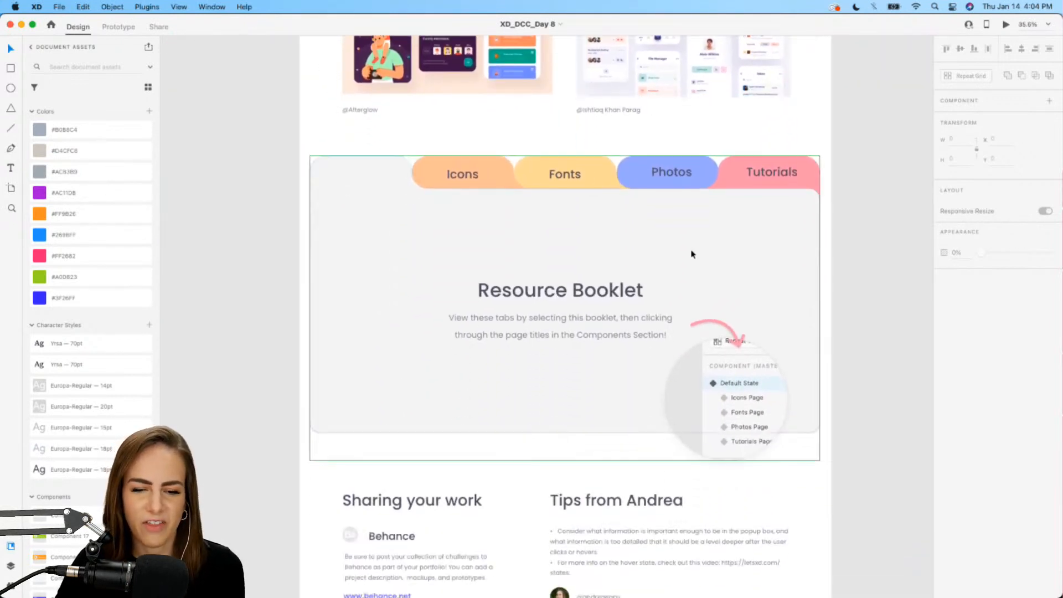
pyautogui.click(692, 254)
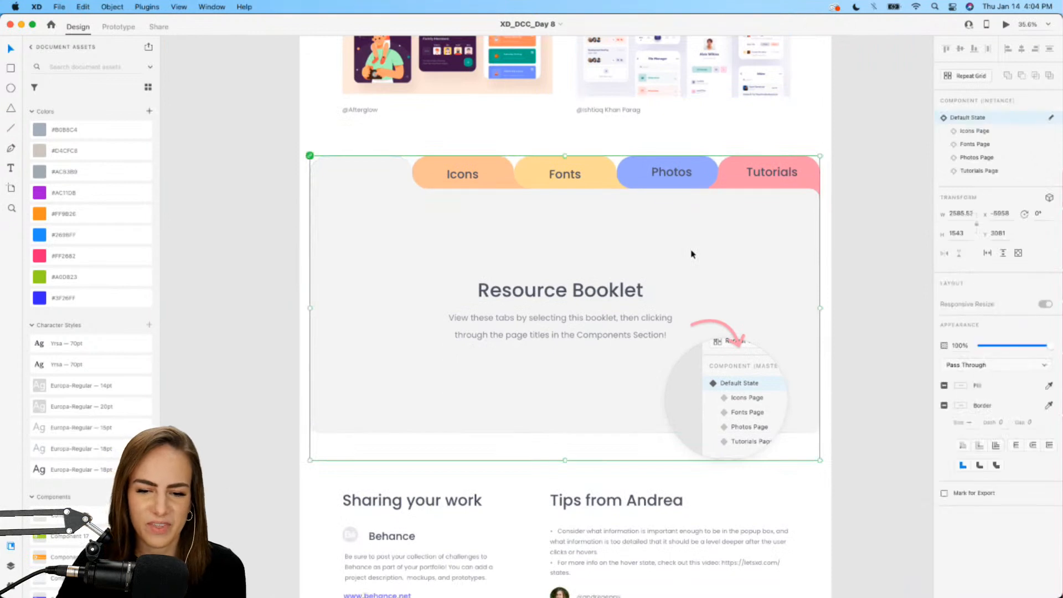
pyautogui.click(979, 131)
pyautogui.click(974, 143)
pyautogui.click(973, 157)
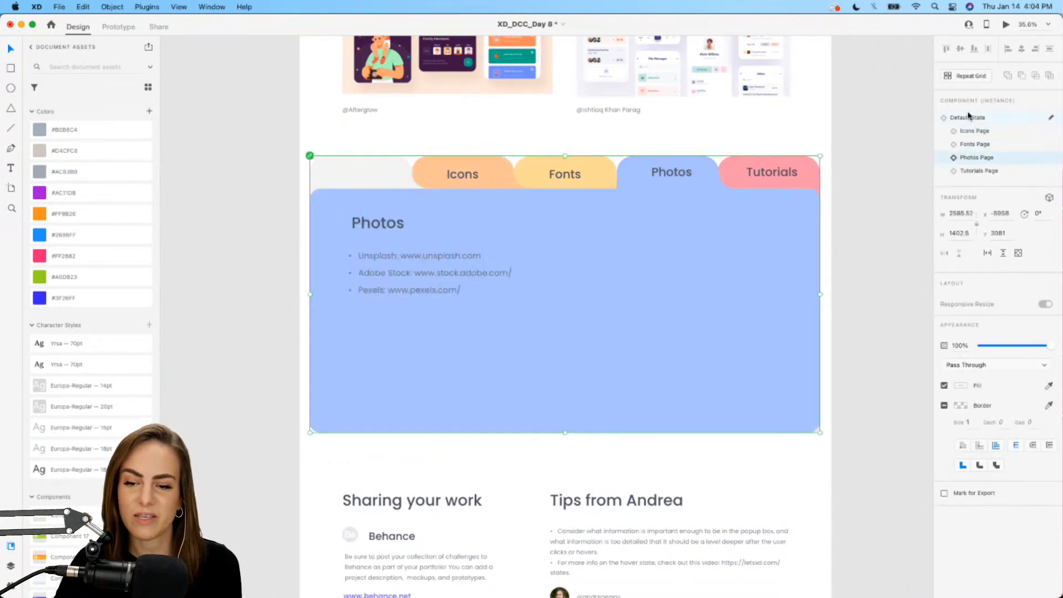
pyautogui.click(969, 118)
pyautogui.click(891, 258)
# - Read the hover-state design tips beside the Sharing your work section at the end of the brief
pyautogui.scroll(-5, 755, 263)
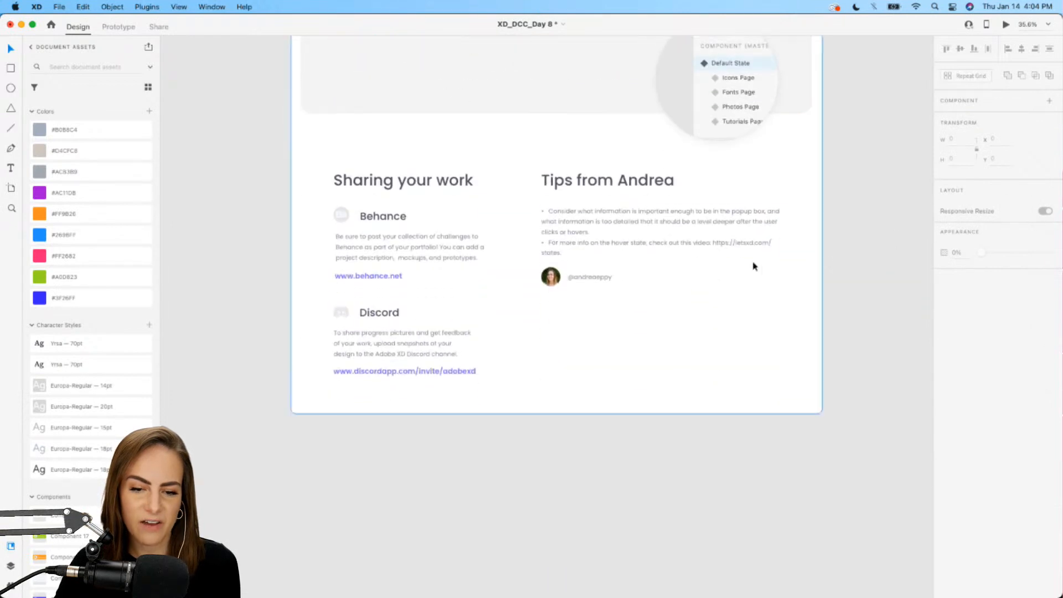
pyautogui.scroll(5, 696, 256)
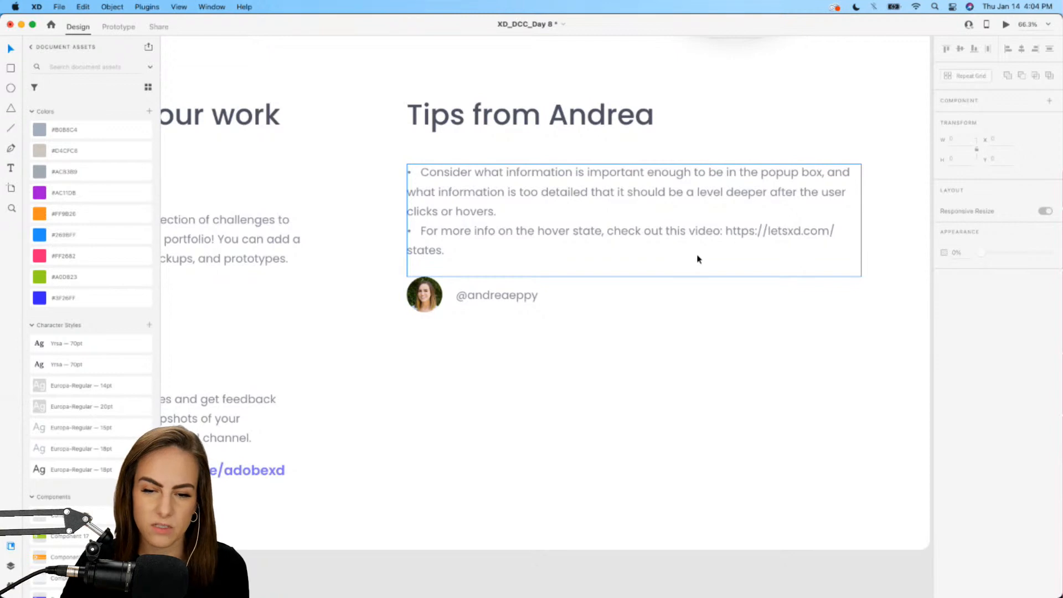
pyautogui.scroll(-3, 697, 259)
# - Preview the finished January 11-17 planner, show the blue event's details through its hover effect, and close the preview
pyautogui.scroll(10, 697, 259)
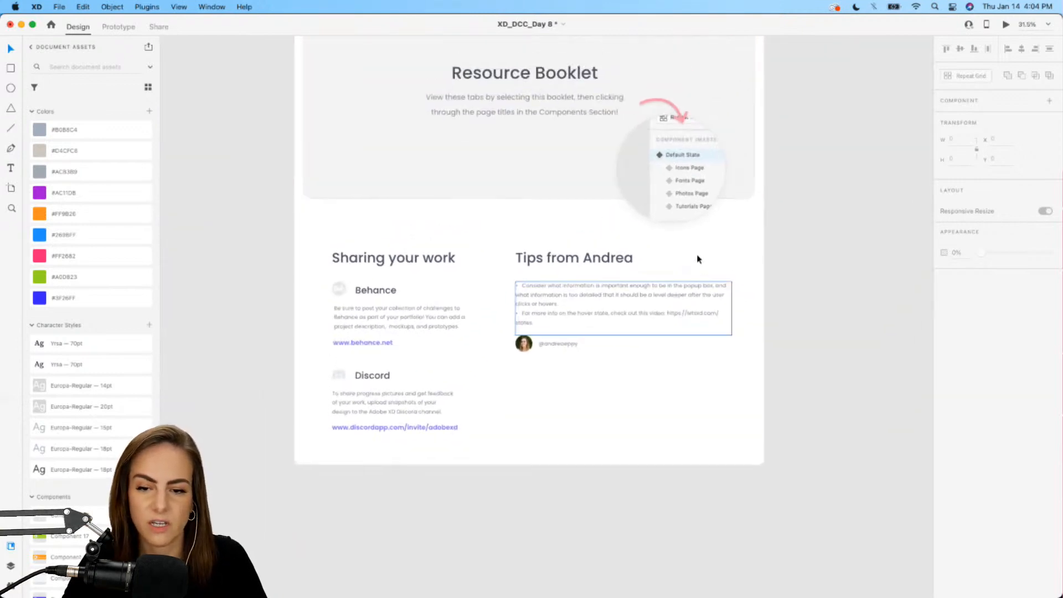
pyautogui.scroll(3, 698, 258)
pyautogui.hscroll(15, 697, 259)
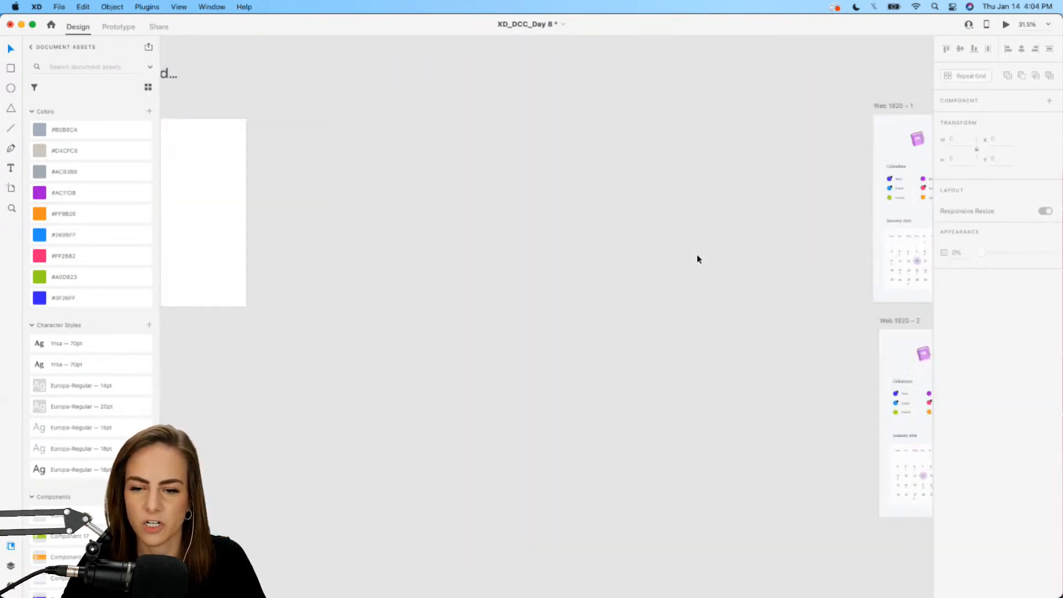
pyautogui.scroll(4, 698, 259)
pyautogui.click(671, 154)
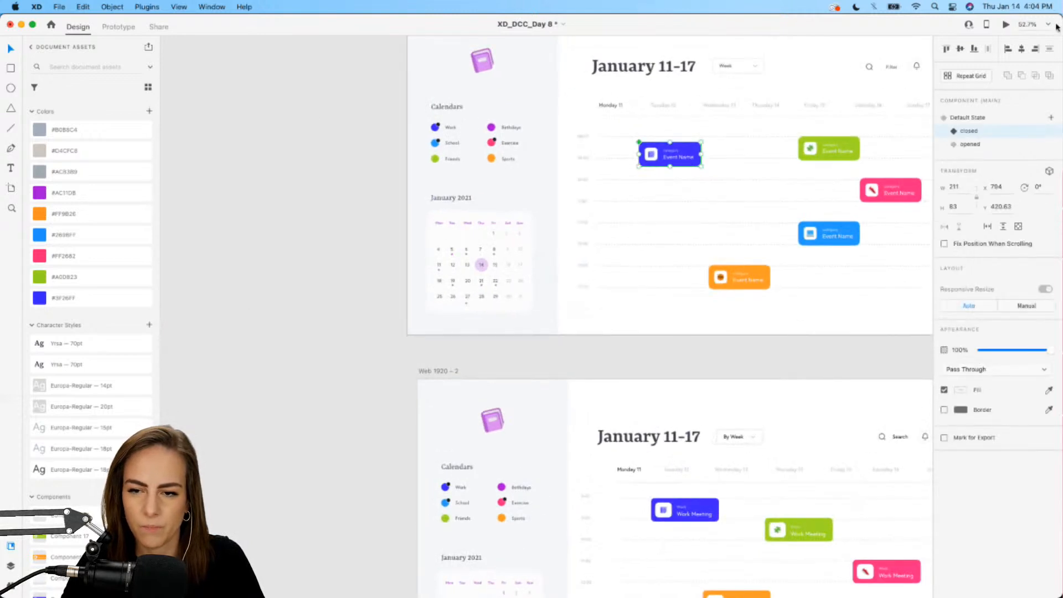
pyautogui.click(1006, 25)
pyautogui.moveTo(521, 294)
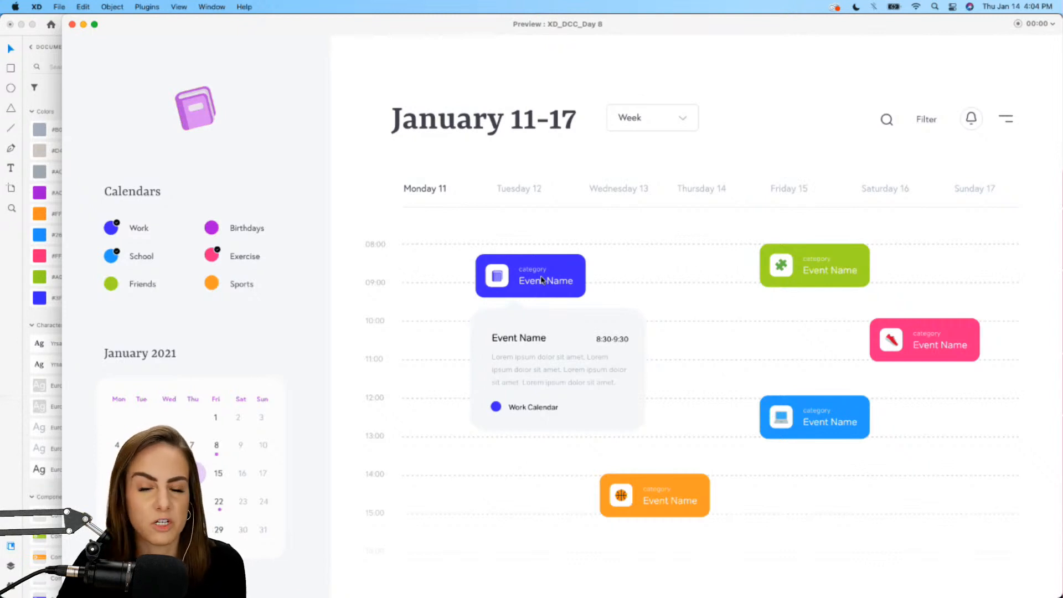
pyautogui.click(72, 23)
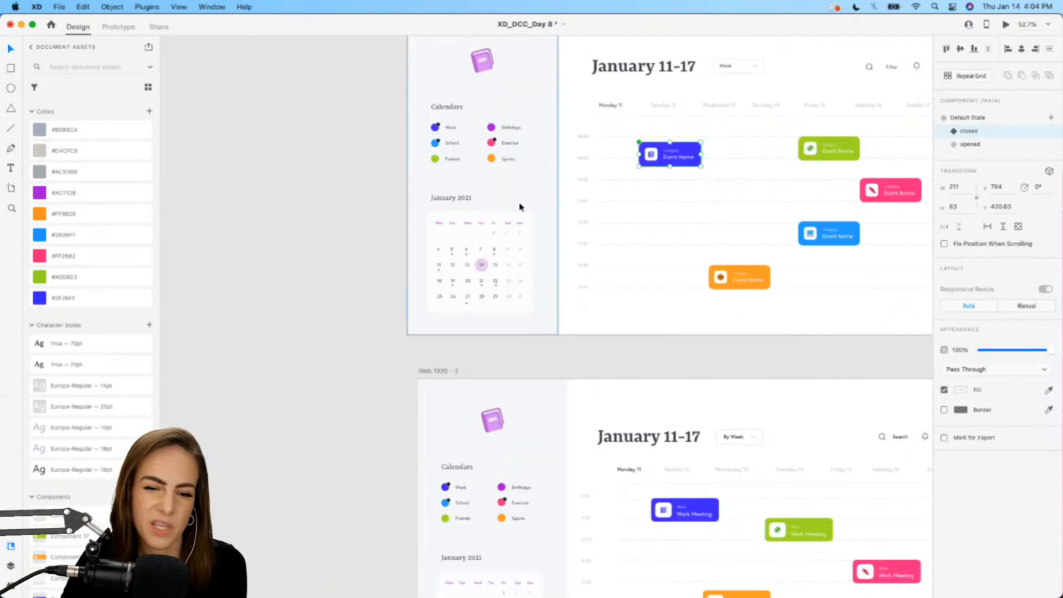
# - Return to the Web 1920 – 3 starter artboard, clear the selection and examine its sidebar calendars
pyautogui.scroll(-5, 520, 207)
pyautogui.hscroll(-15, 519, 207)
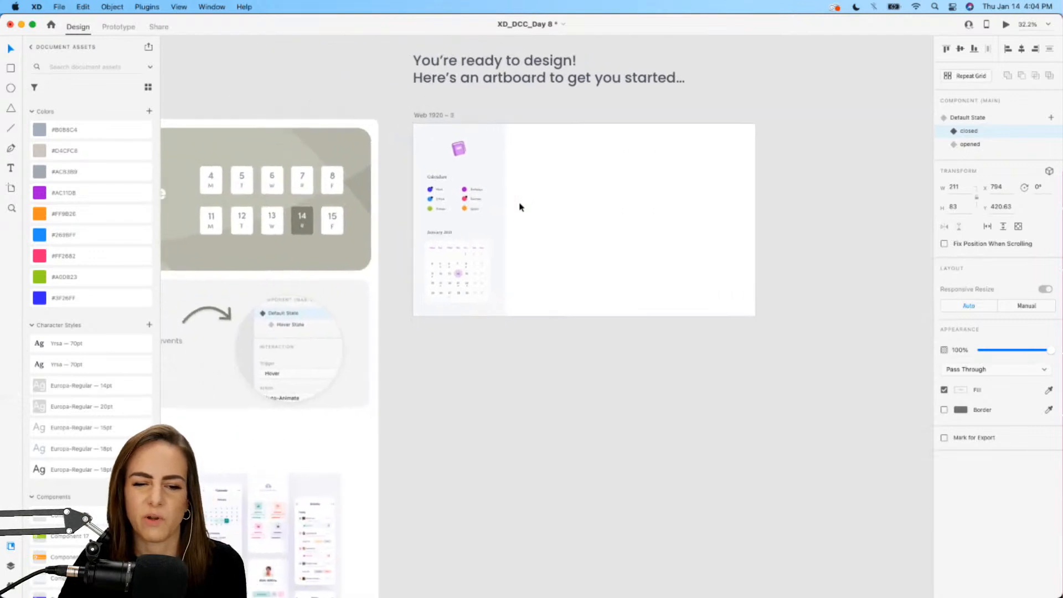
pyautogui.scroll(5, 519, 207)
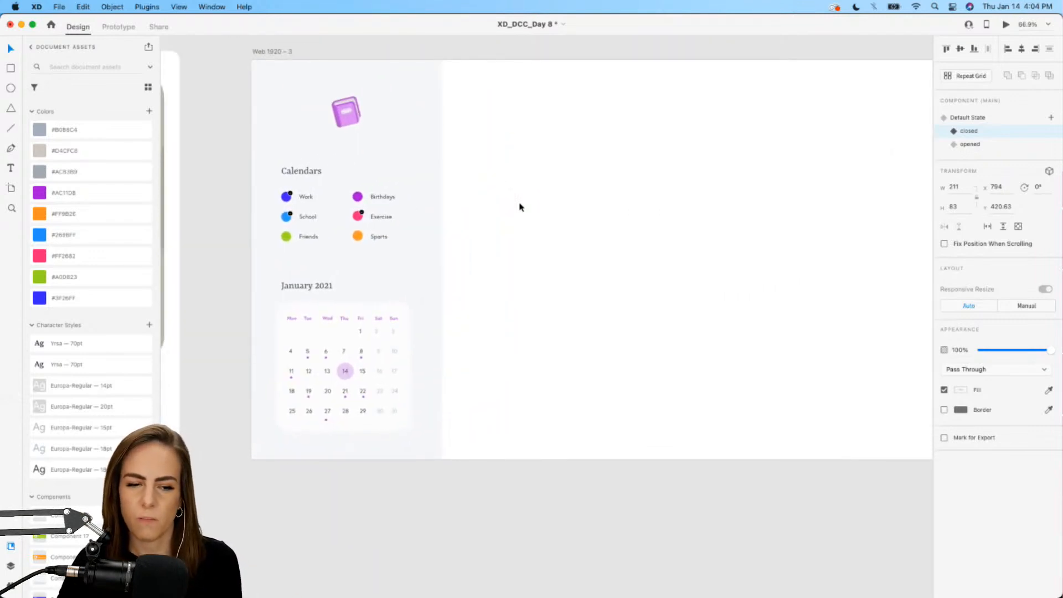
pyautogui.hscroll(3, 520, 207)
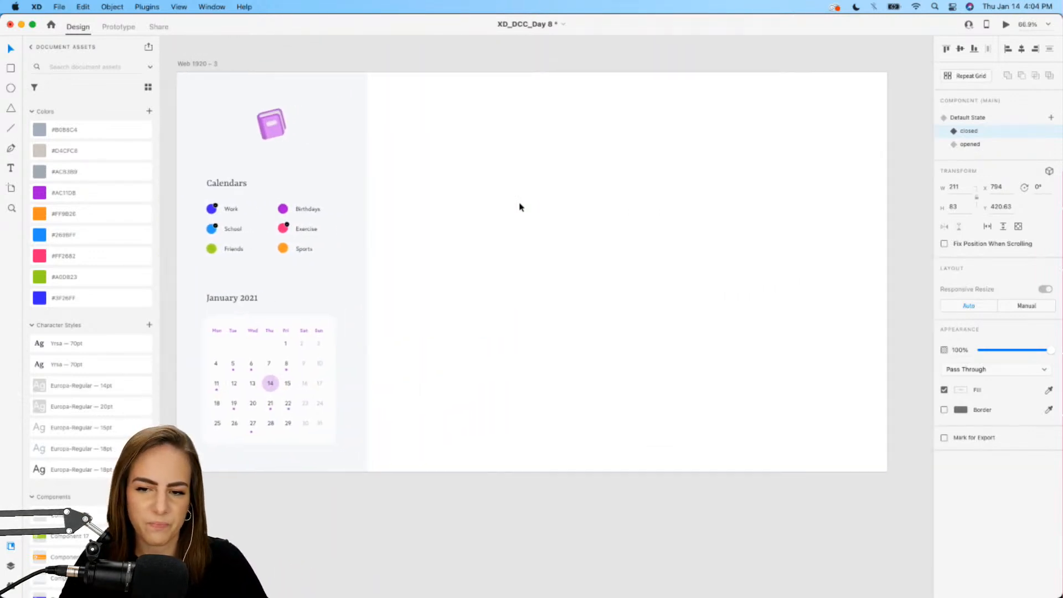
pyautogui.click(519, 207)
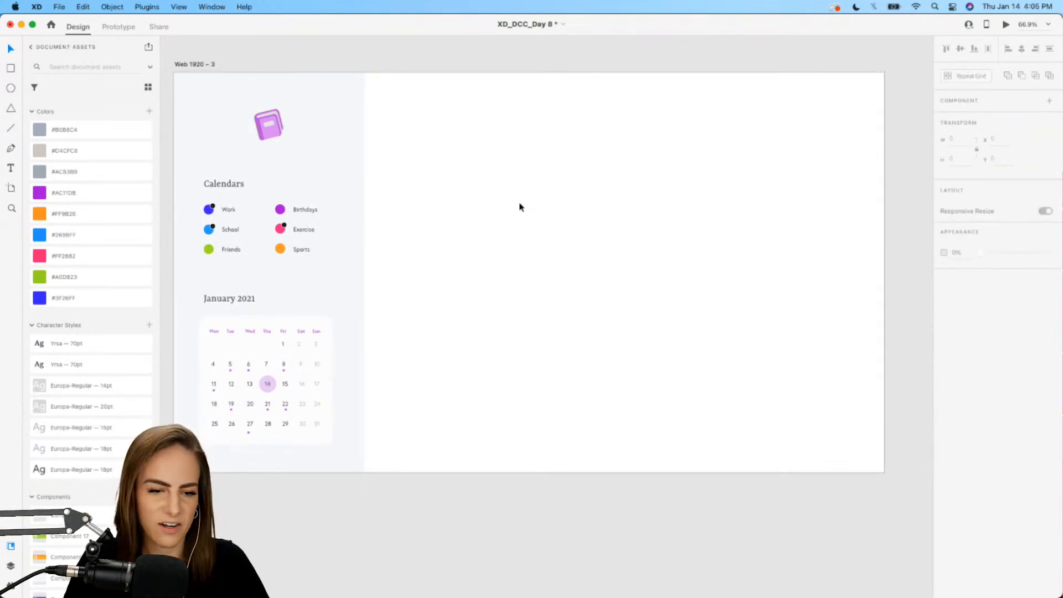
pyautogui.scroll(4, 264, 146)
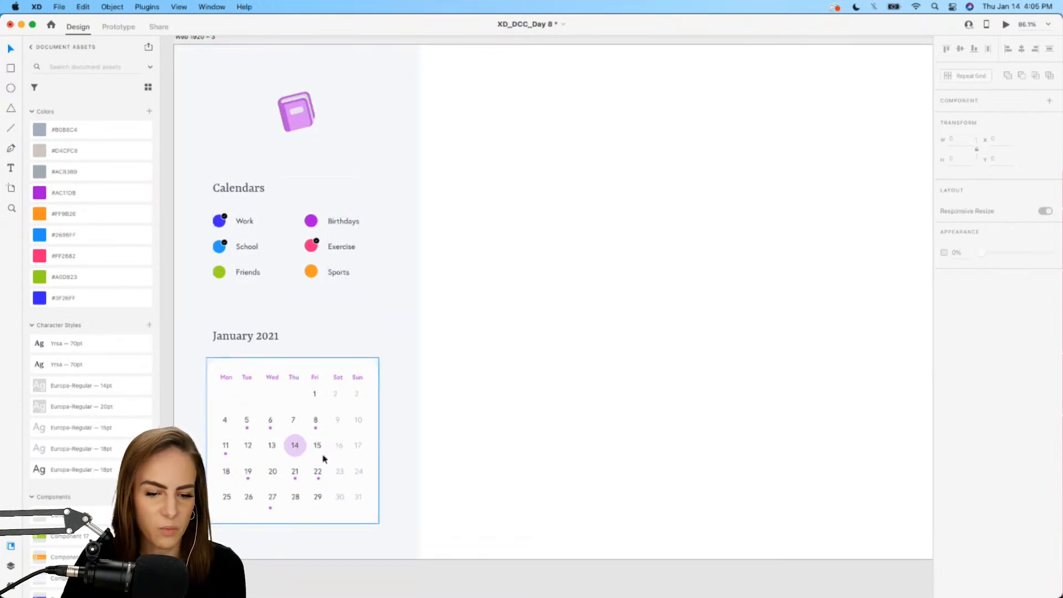
pyautogui.hscroll(5, 295, 427)
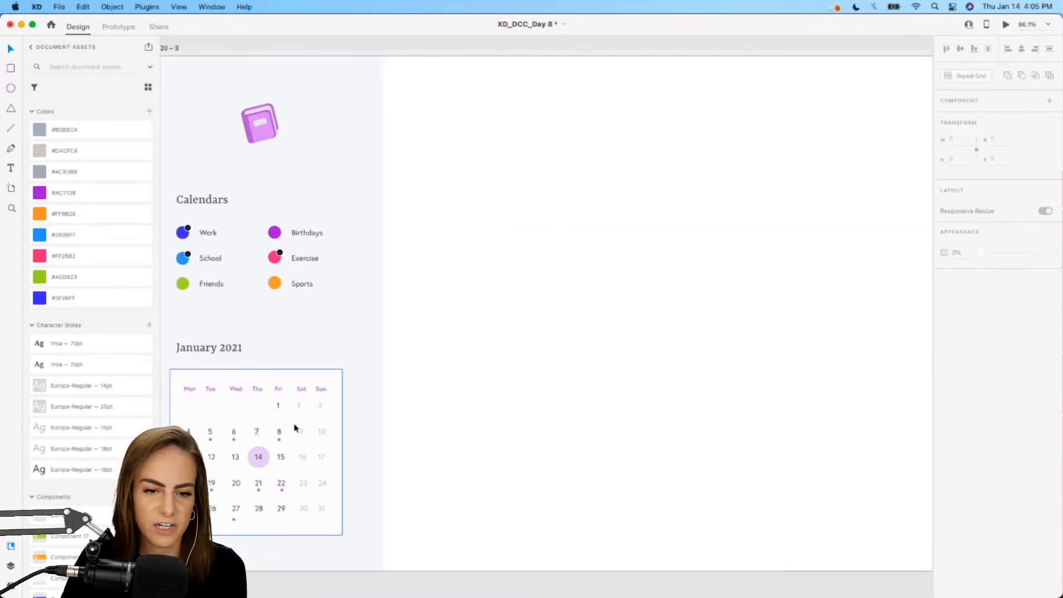
# - Add the text "January 11-17" near the top of the artboard's blank area and set it to auto width
pyautogui.click(10, 167)
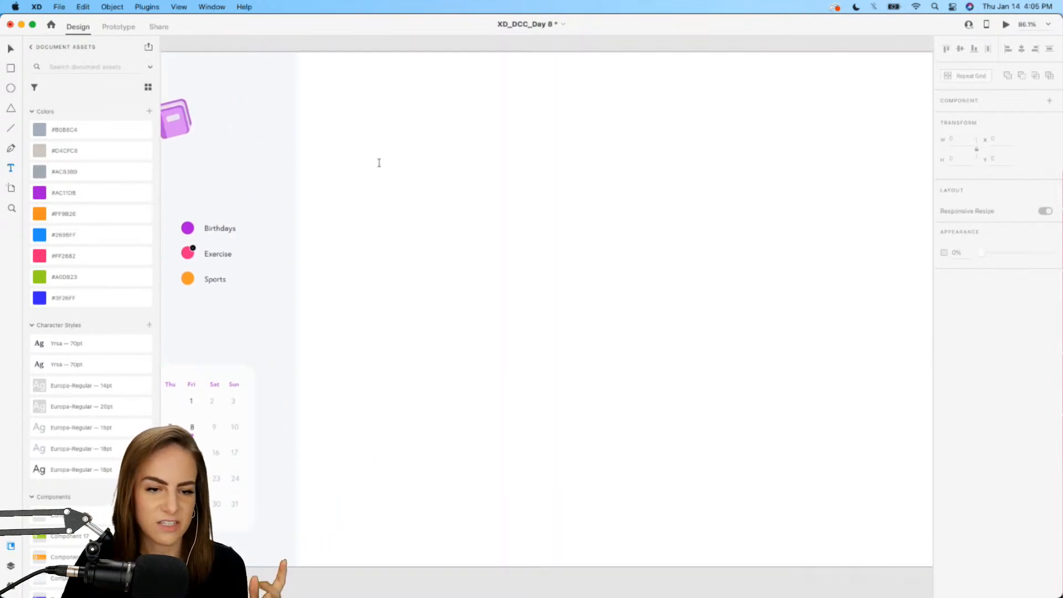
pyautogui.moveTo(353, 128); pyautogui.dragTo(592, 237)
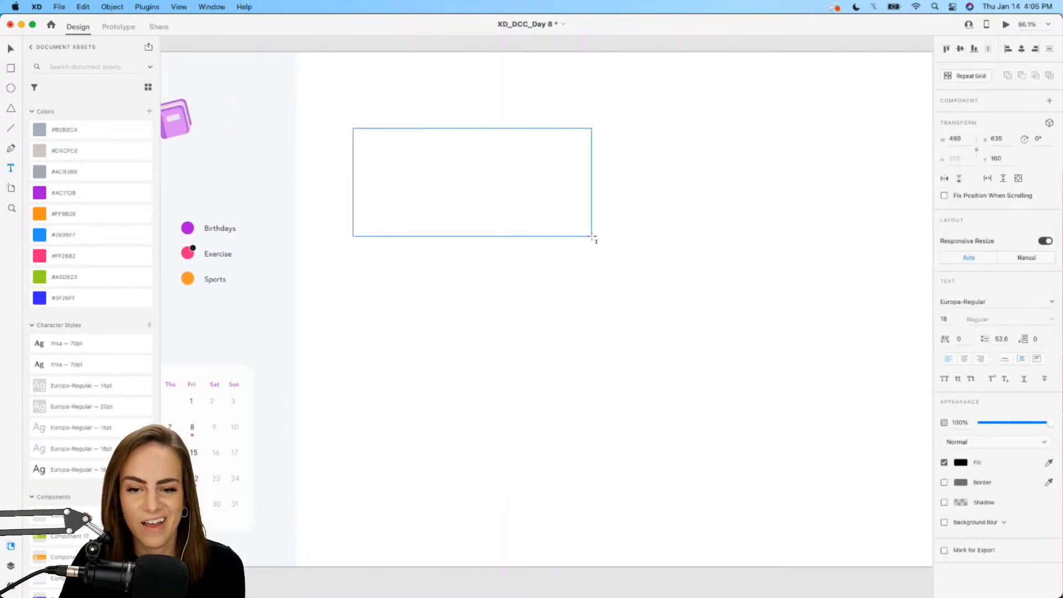
pyautogui.write('January 11-')
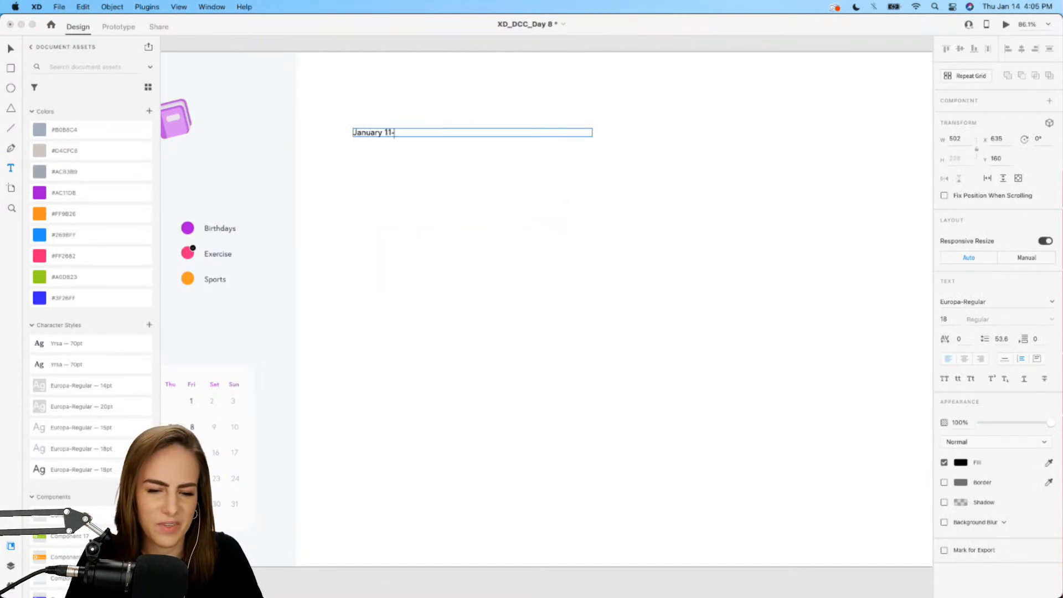
pyautogui.write('17')
pyautogui.press('Escape')
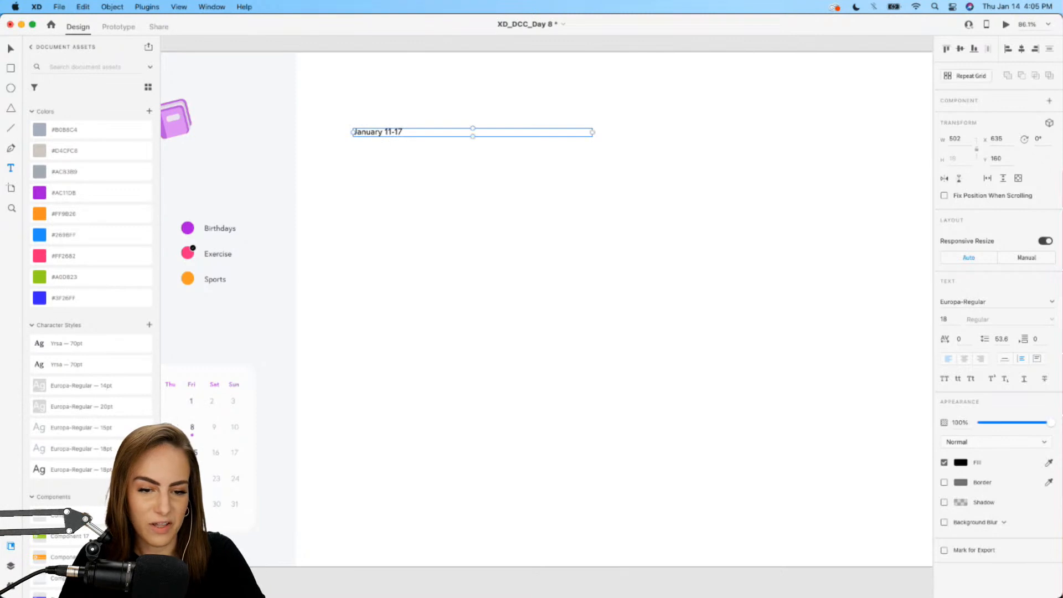
pyautogui.click(1006, 359)
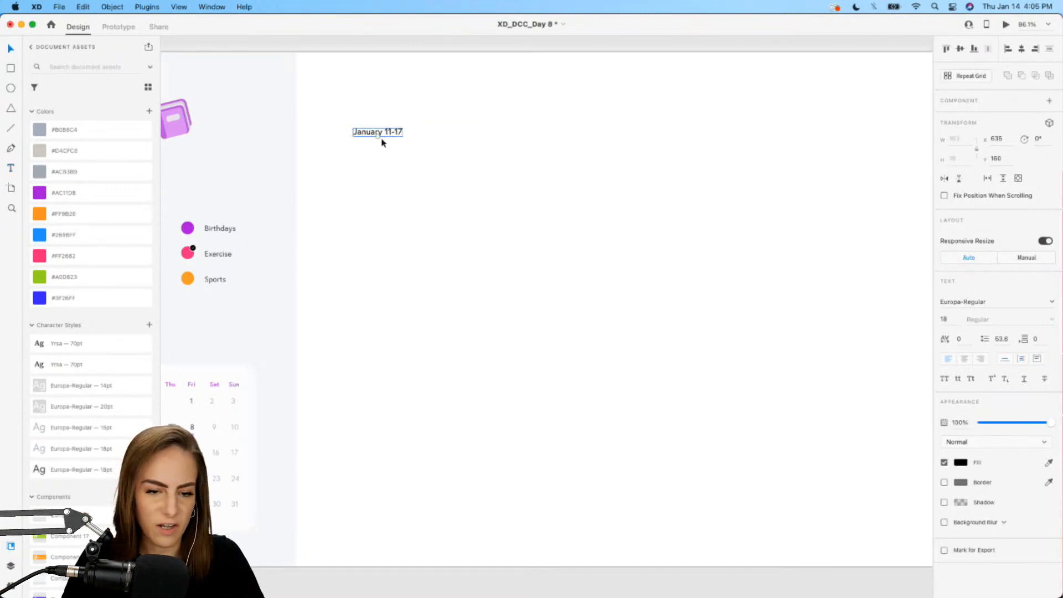
# - Move the "January 11-17" text down to about X 636, Y 195 on the artboard
pyautogui.moveTo(365, 134); pyautogui.dragTo(365, 157)
pyautogui.hscroll(1, 365, 157)
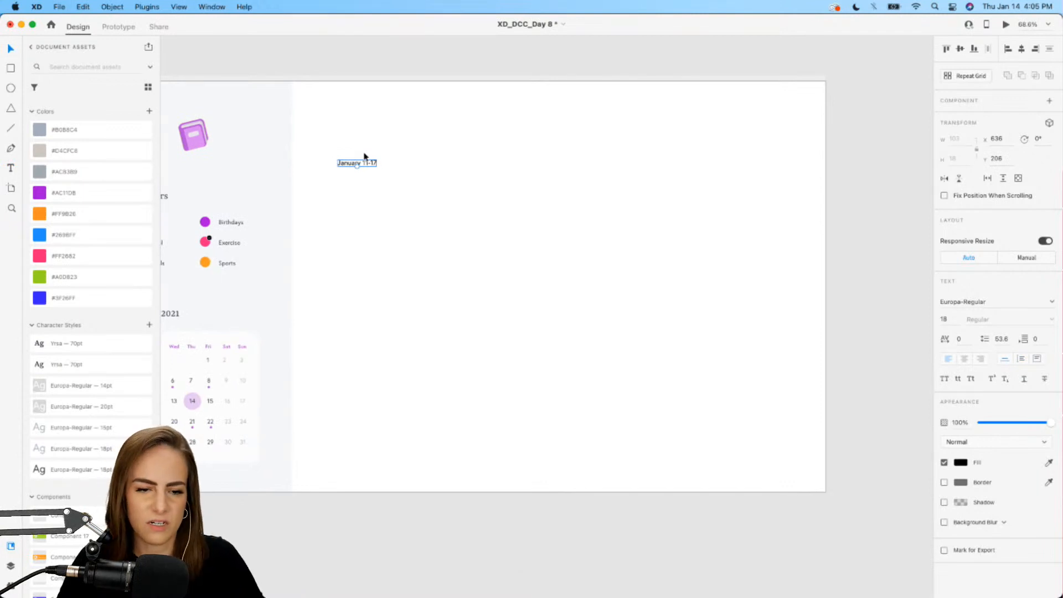
pyautogui.moveTo(351, 164); pyautogui.dragTo(351, 161)
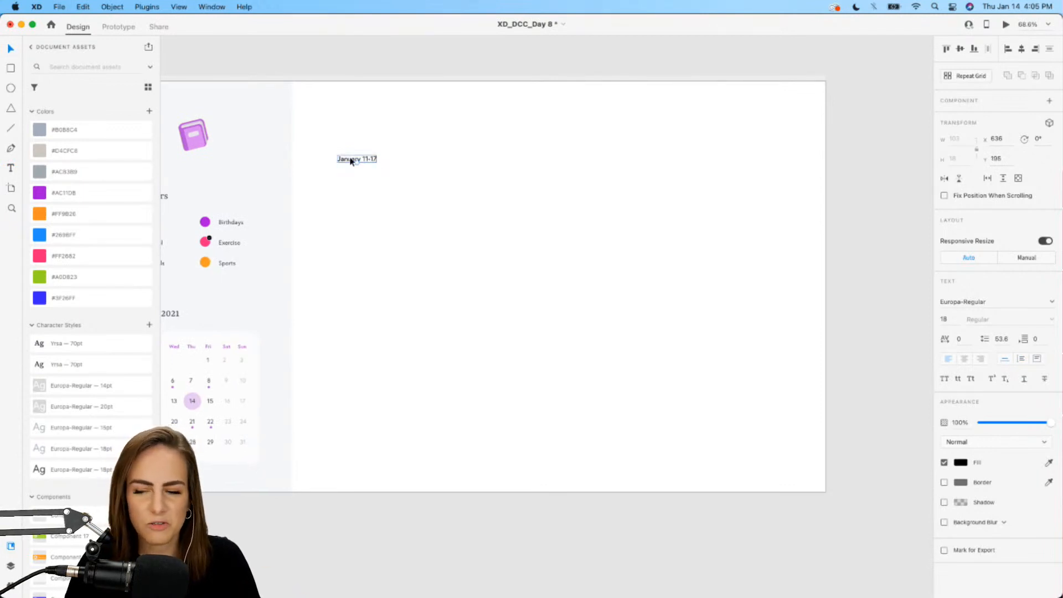
# - Apply the second Yrsa 70pt character style to the "January 11-17" heading
pyautogui.hscroll(-2, 350, 161)
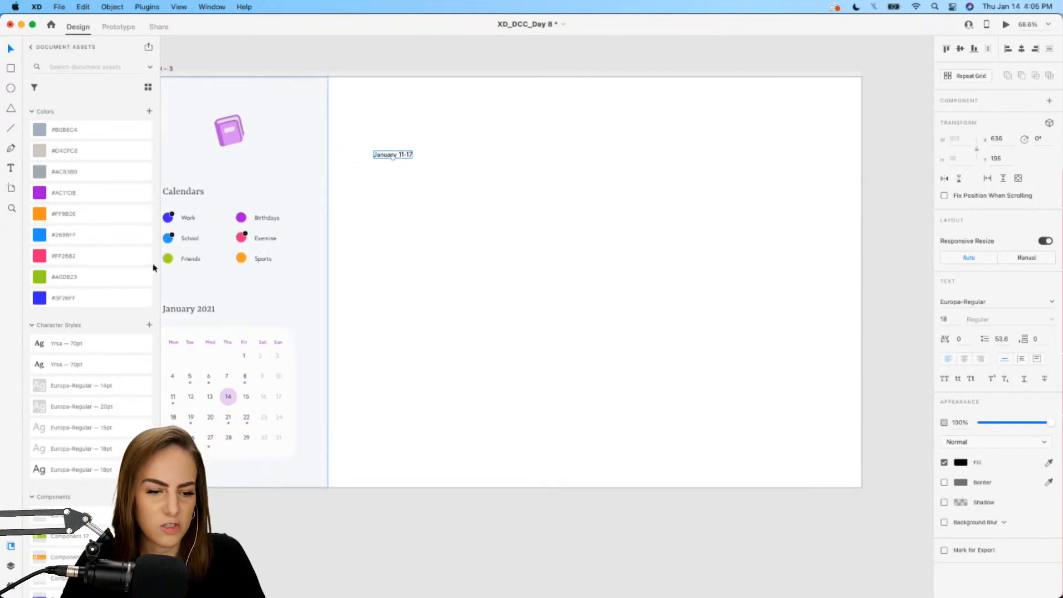
pyautogui.click(78, 363)
pyautogui.scroll(2, 636, 171)
pyautogui.hscroll(-3, 570, 160)
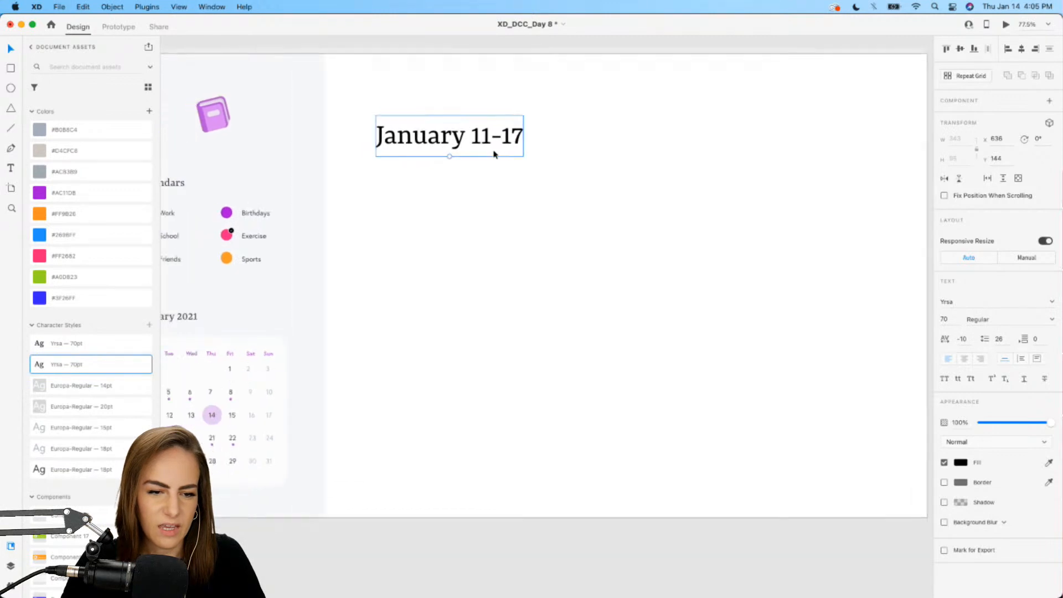
# - Move the "January 11-17" heading up to about Y 131 and add a copy below it that reads "Monday 11"
pyautogui.moveTo(476, 146); pyautogui.dragTo(475, 139)
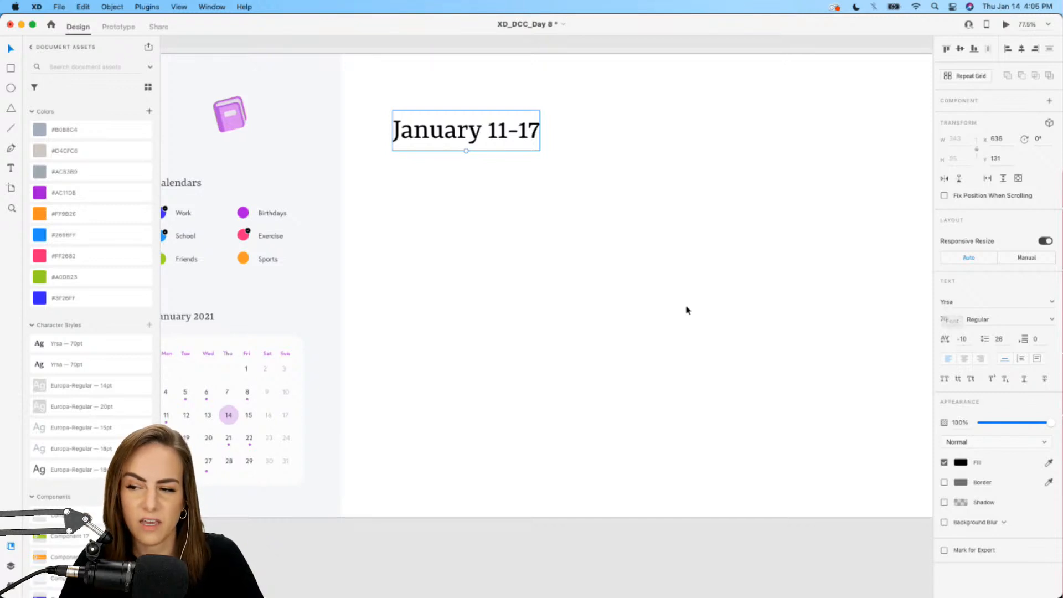
pyautogui.hscroll(2, 686, 309)
pyautogui.moveTo(396, 133); pyautogui.dragTo(395, 190)
pyautogui.hscroll(1, 556, 258)
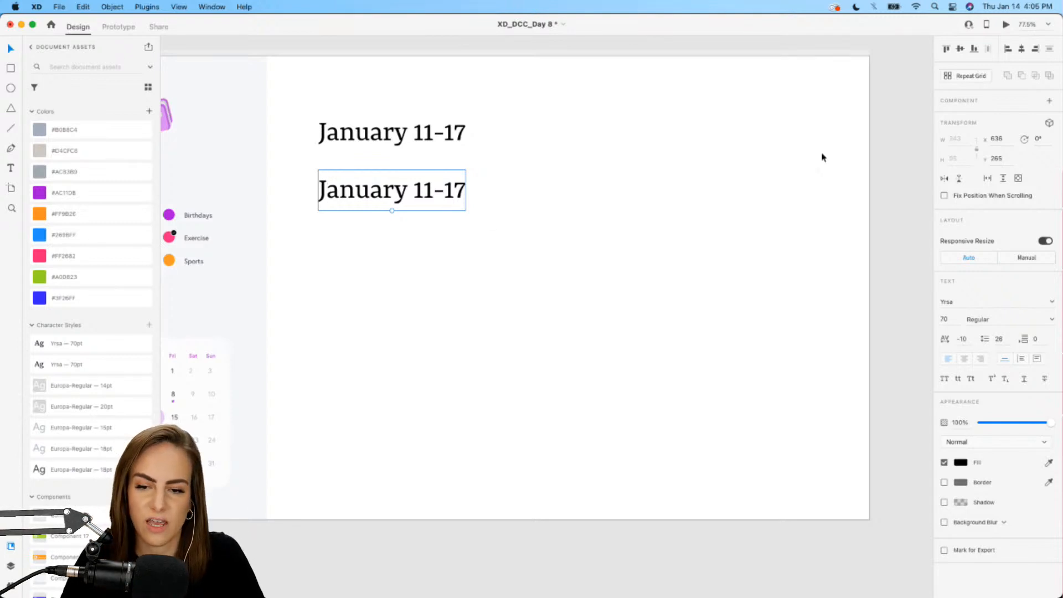
pyautogui.doubleClick(384, 184)
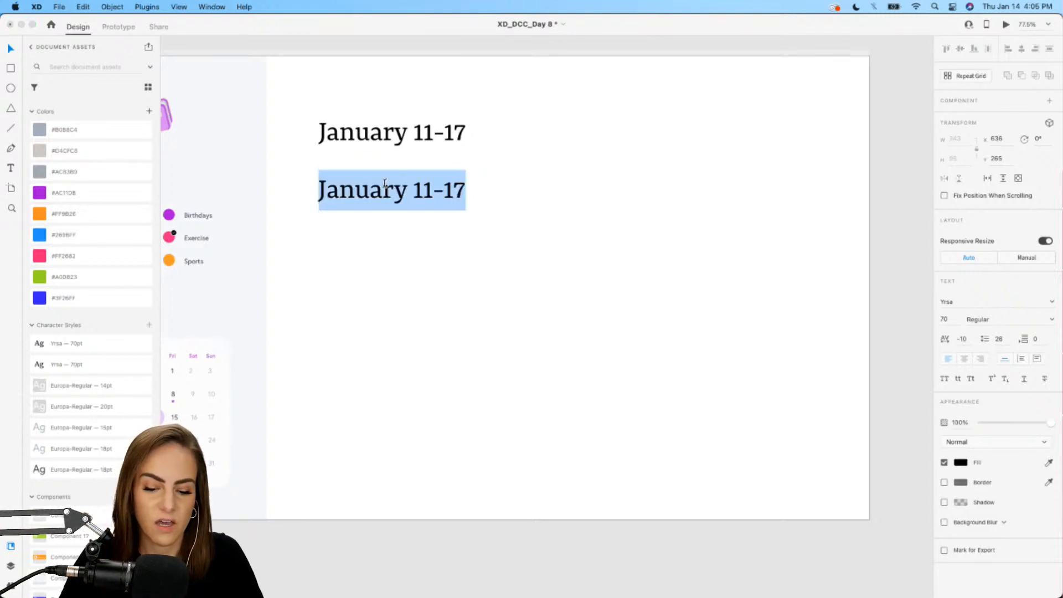
pyautogui.write('Monday 11')
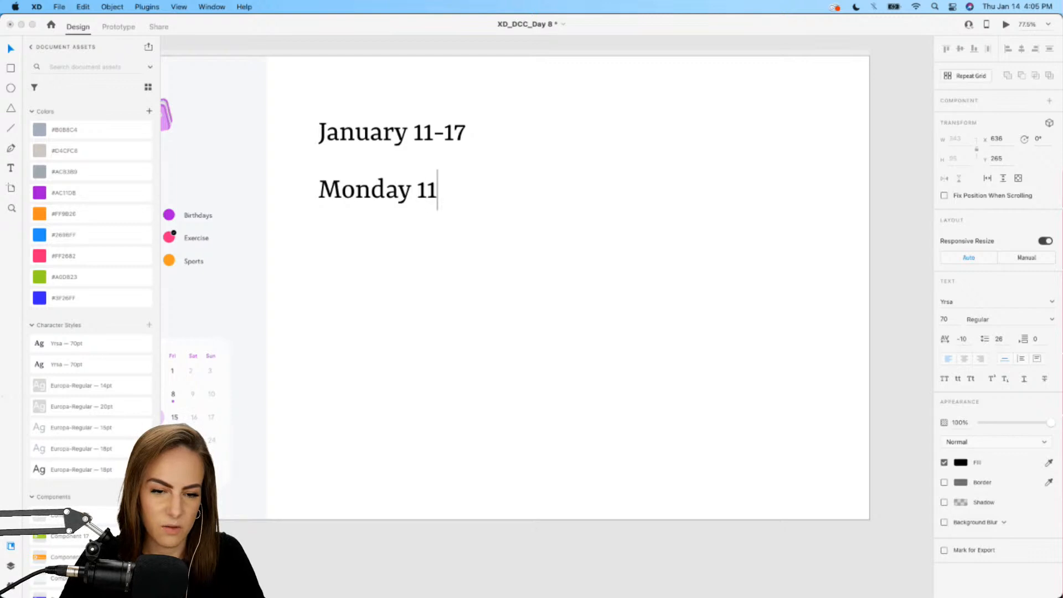
pyautogui.press('Escape')
# - Apply the light gray Europa-Regular 18pt character style to the "Monday 11" text
pyautogui.scroll(-2, 94, 416)
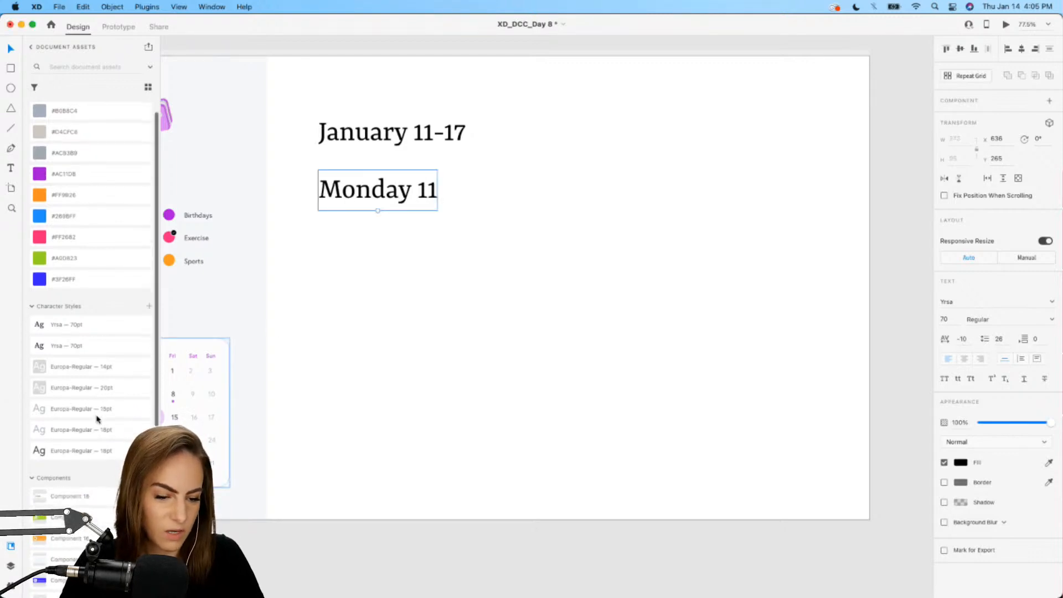
pyautogui.click(97, 416)
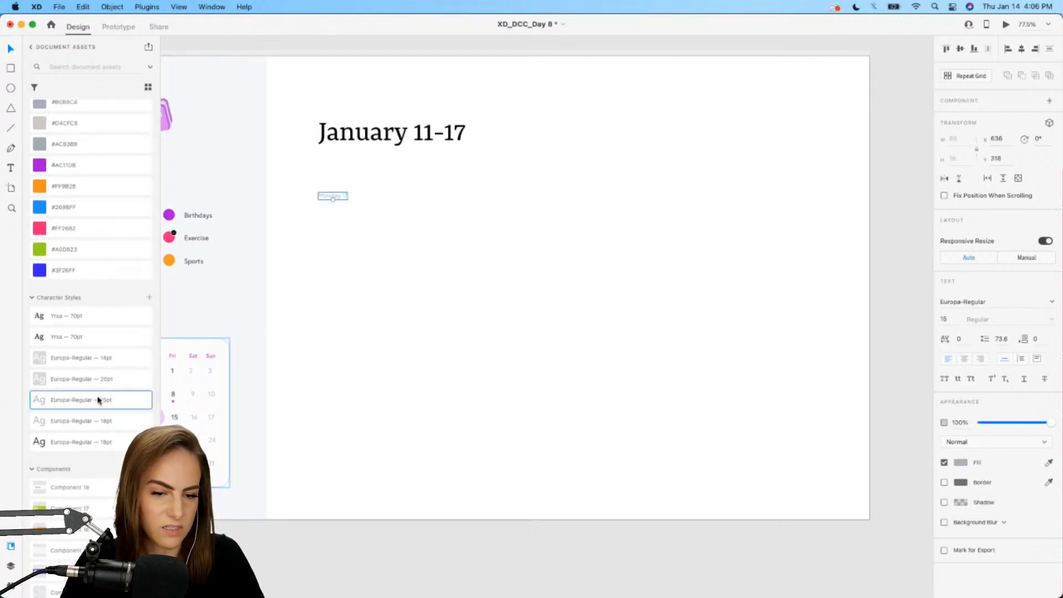
pyautogui.click(98, 400)
# - Duplicate the "Monday 11" label to its right at about X 776, Y 290 and change the copy's text to "Tuesday 12"
pyautogui.moveTo(329, 197); pyautogui.dragTo(450, 197)
pyautogui.scroll(5, 329, 183)
pyautogui.press('super+d')
pyautogui.doubleClick(460, 194)
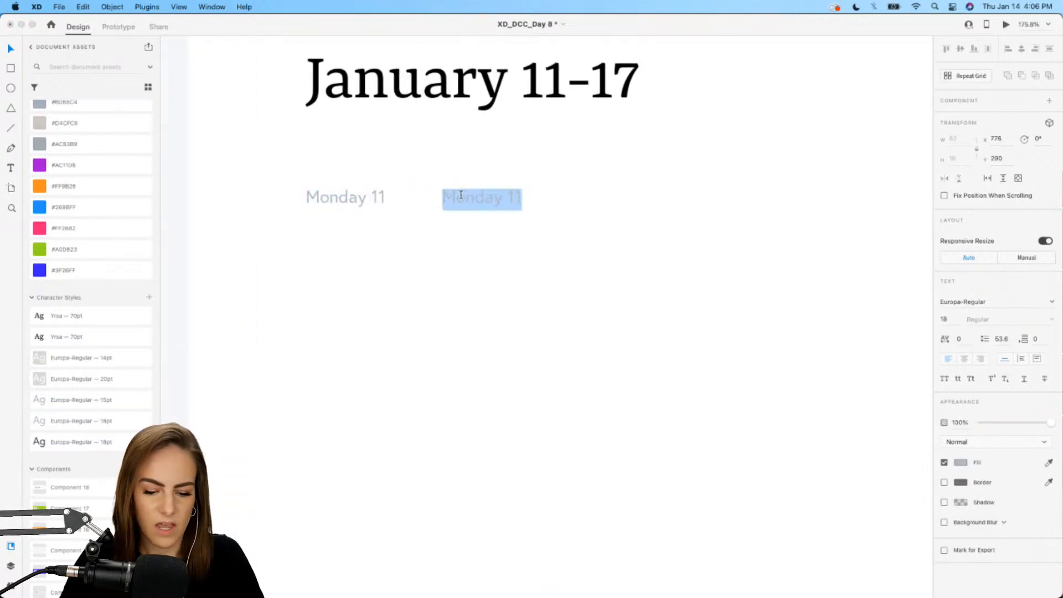
pyautogui.write('Tuesday 12')
pyautogui.press('Escape')
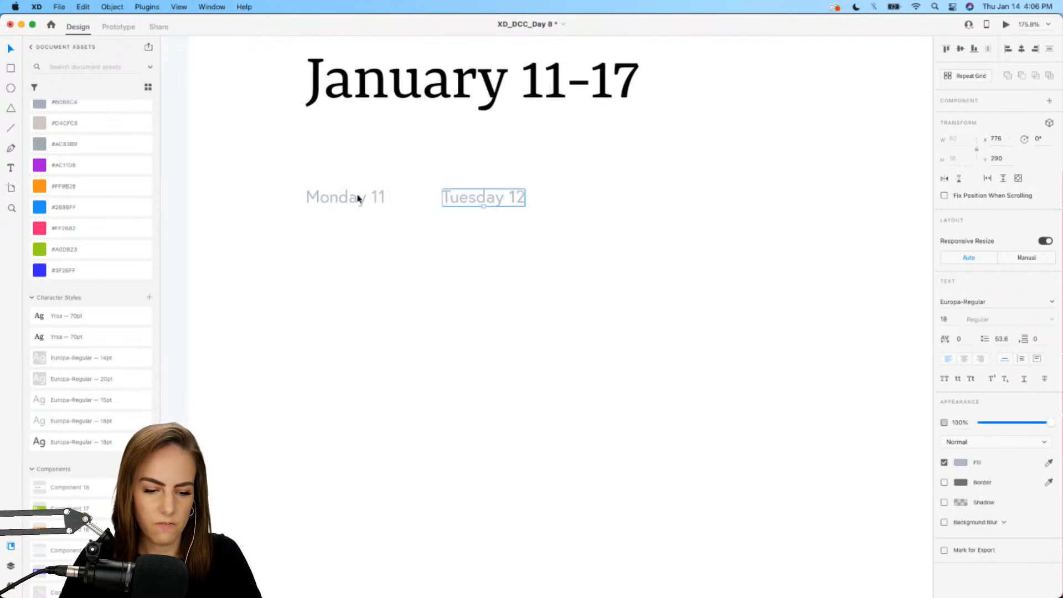
# - Change the fill color of the "Monday 11" label to black
pyautogui.click(357, 199)
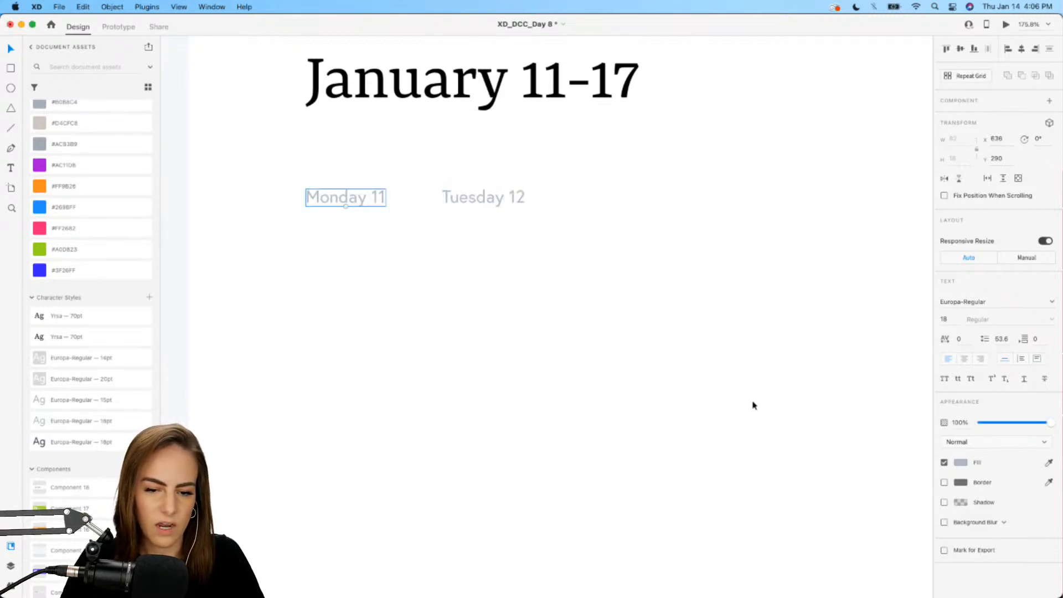
pyautogui.click(962, 462)
pyautogui.moveTo(853, 432); pyautogui.dragTo(929, 497)
pyautogui.click(377, 203)
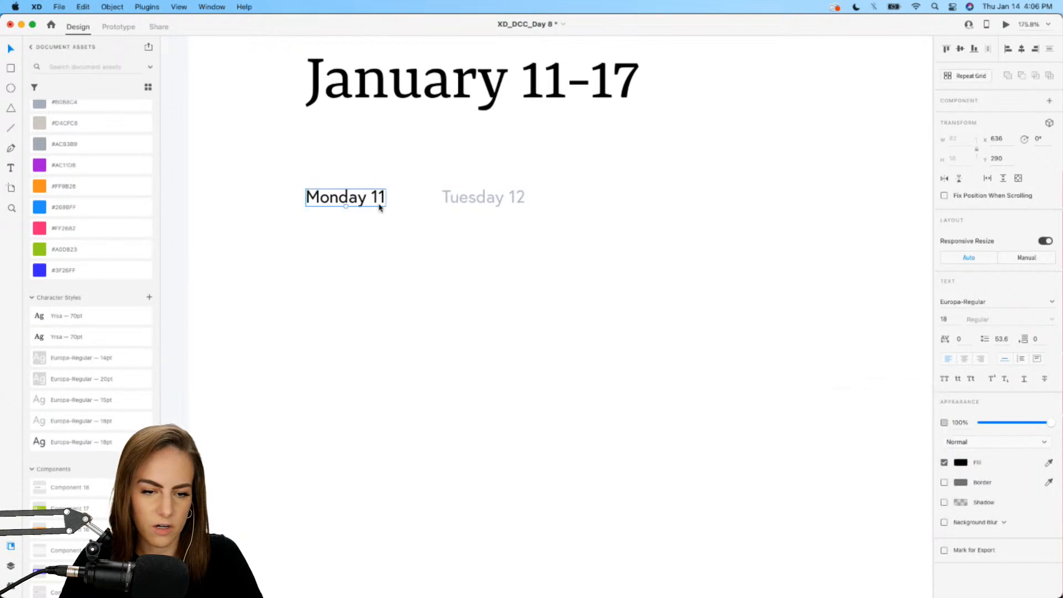
pyautogui.scroll(-5, 377, 204)
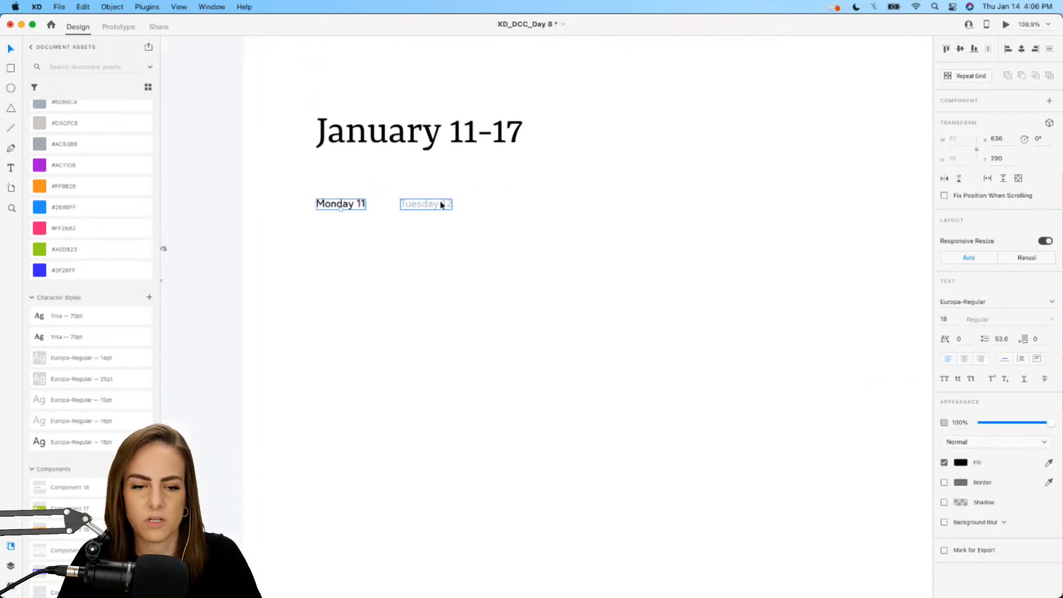
# - Place a copy of the "Tuesday 12" label to its right at about X 975 and retitle it "Wednesday 13"
pyautogui.moveTo(443, 204); pyautogui.dragTo(543, 204)
pyautogui.doubleClick(543, 204)
pyautogui.write('Wedne')
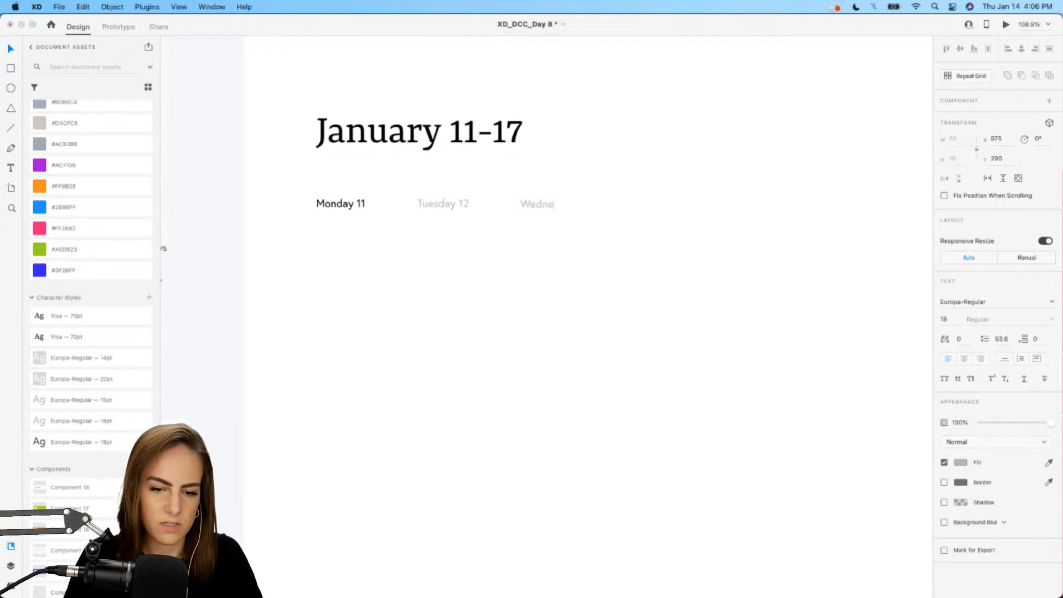
pyautogui.write('sday 13')
pyautogui.press('Escape')
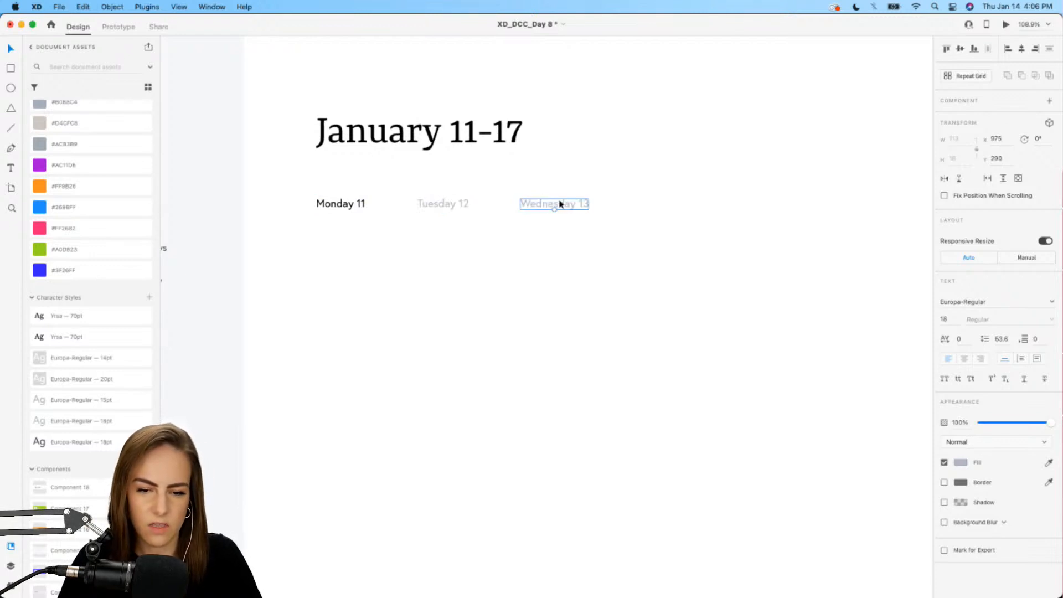
# - Duplicate the "Wednesday 13" label to its right at about X 1168 and change the copy's text to "Thursday 14"
pyautogui.moveTo(559, 204); pyautogui.dragTo(669, 204)
pyautogui.doubleClick(670, 203)
pyautogui.write('Thursday 1')
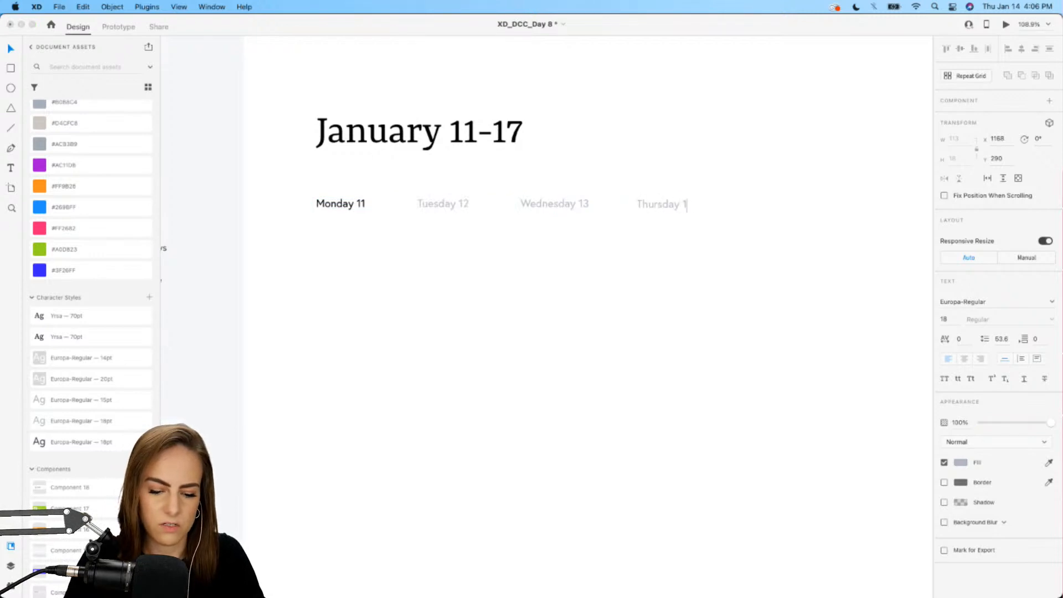
pyautogui.write('4')
pyautogui.press('Escape')
# - Duplicate the "Thursday 14" label to its right at about X 1347 and change the copy's text to "Friday 15"
pyautogui.hscroll(4, 774, 264)
pyautogui.moveTo(559, 207); pyautogui.dragTo(661, 206)
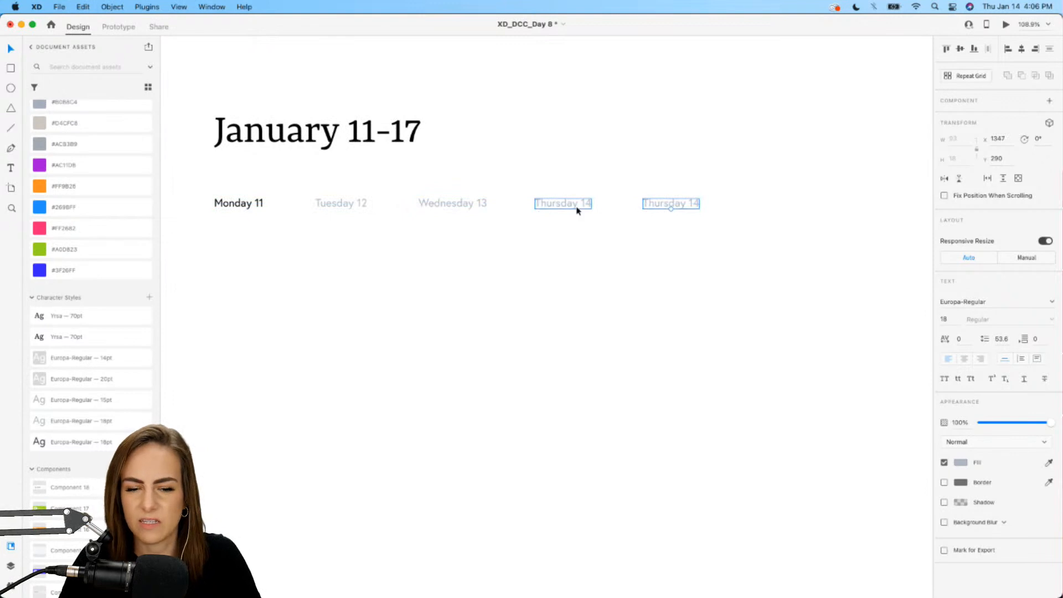
pyautogui.doubleClick(665, 203)
pyautogui.write('r')
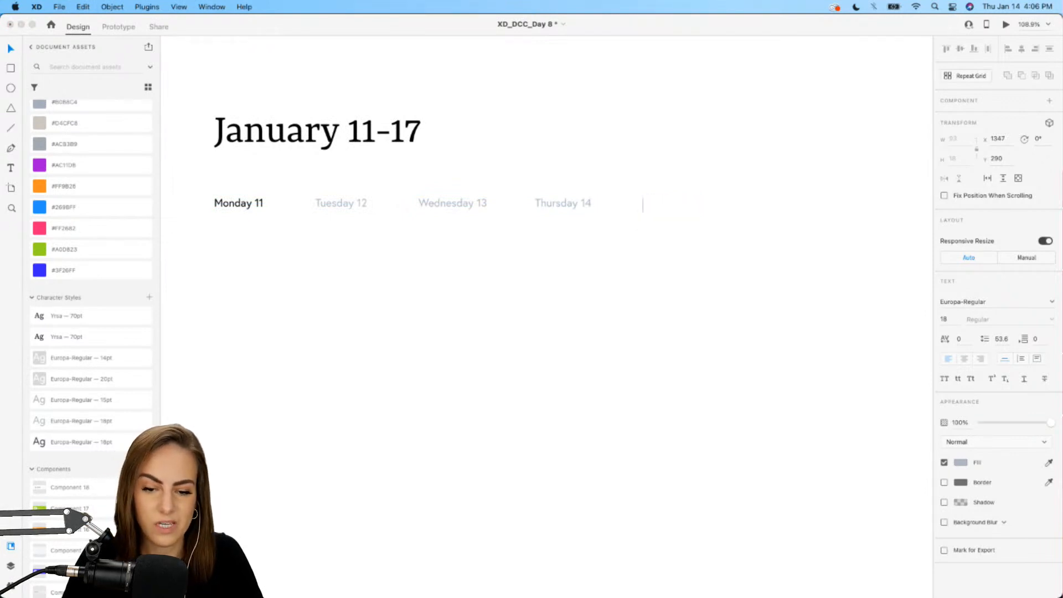
pyautogui.write('riday 15')
pyautogui.press('Escape')
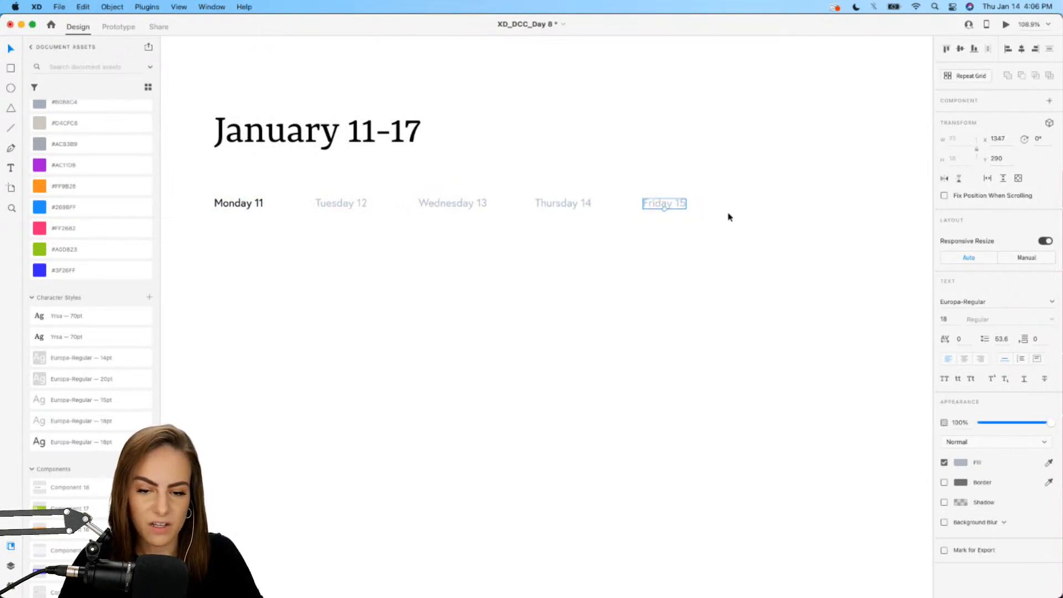
# - Add a copy of the "Friday 15" label at about X 1504 in the same row, reading "Saturday 16"
pyautogui.hscroll(3, 728, 217)
pyautogui.press('super+c')
pyautogui.press('super+v')
pyautogui.moveTo(552, 197); pyautogui.dragTo(646, 197)
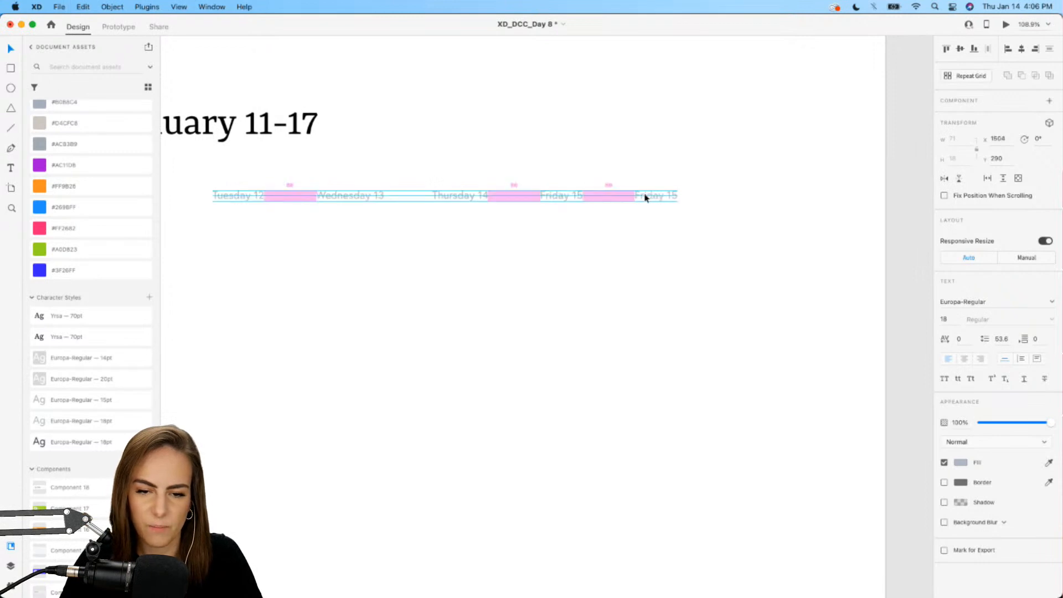
pyautogui.doubleClick(646, 195)
pyautogui.write('Saturday')
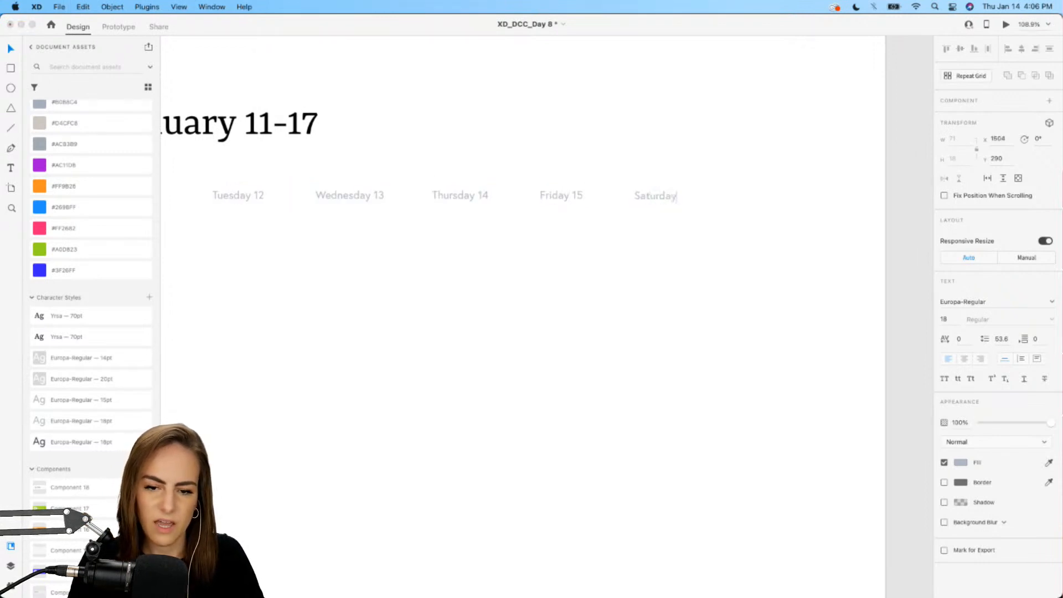
pyautogui.press('Escape')
# - Add a copy of the "Saturday 16" label at about X 1676 in the same row, reading "Sunday 17"
pyautogui.press('super+c')
pyautogui.press('super+v')
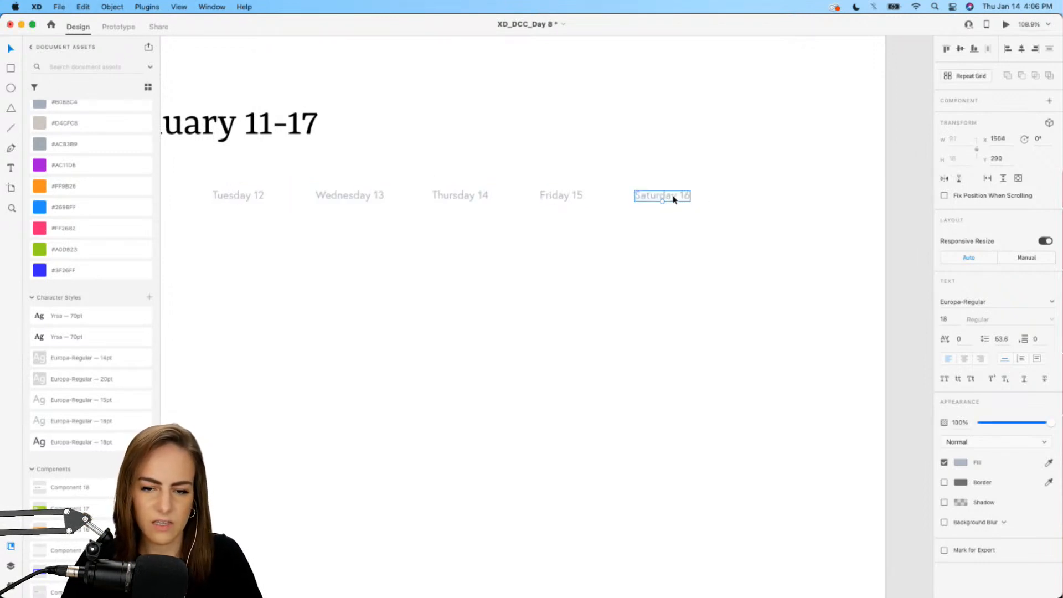
pyautogui.moveTo(674, 197); pyautogui.dragTo(778, 200)
pyautogui.doubleClick(778, 199)
pyautogui.write('Sunday 17')
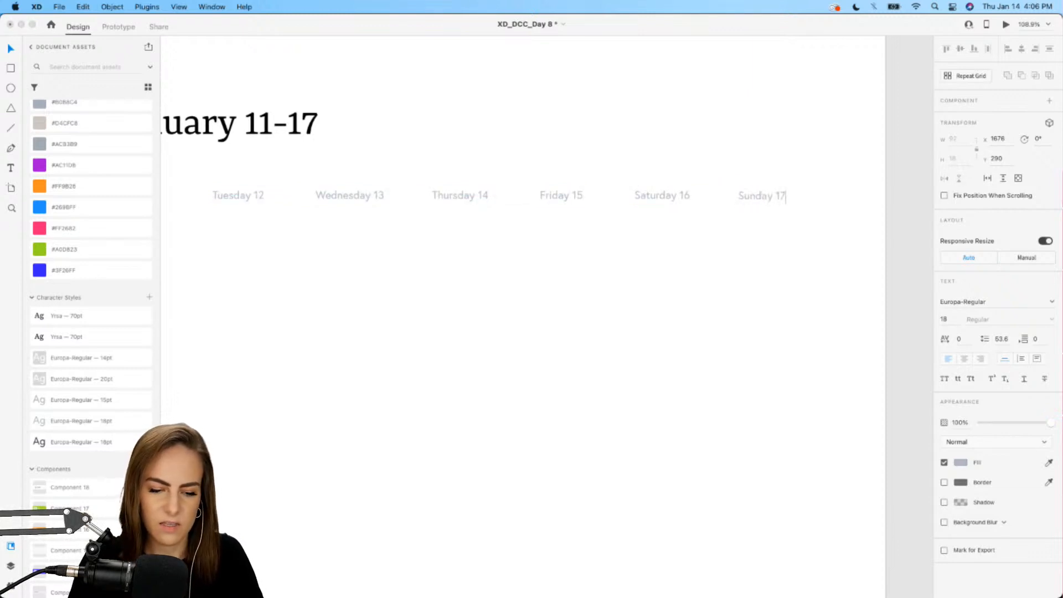
pyautogui.press('Escape')
# - Move the whole row of weekday labels down to about Y 309 and clear the selection
pyautogui.scroll(-5, 795, 228)
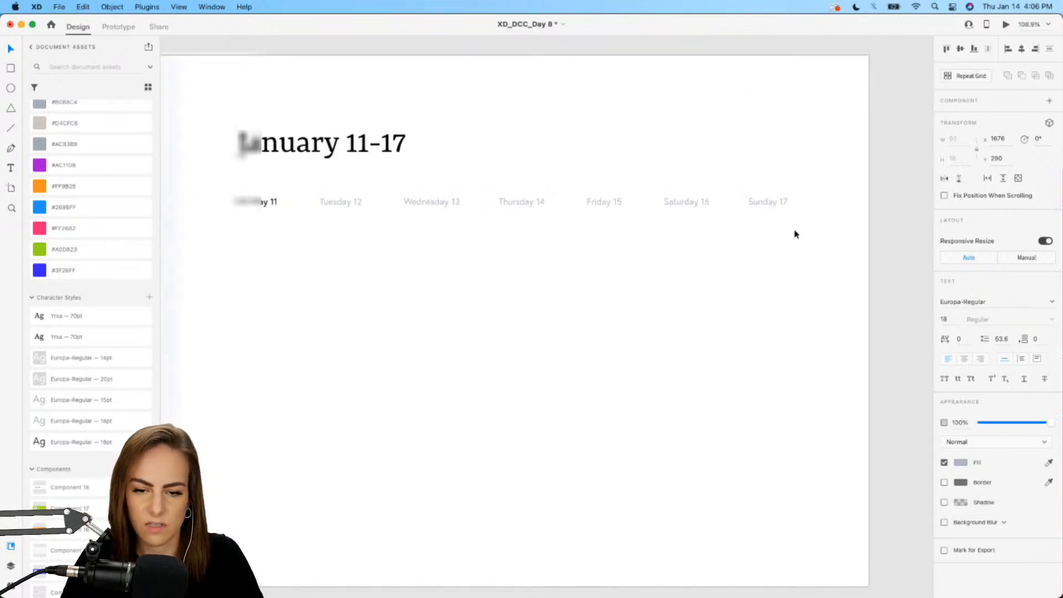
pyautogui.moveTo(857, 238); pyautogui.dragTo(332, 214)
pyautogui.click(629, 246)
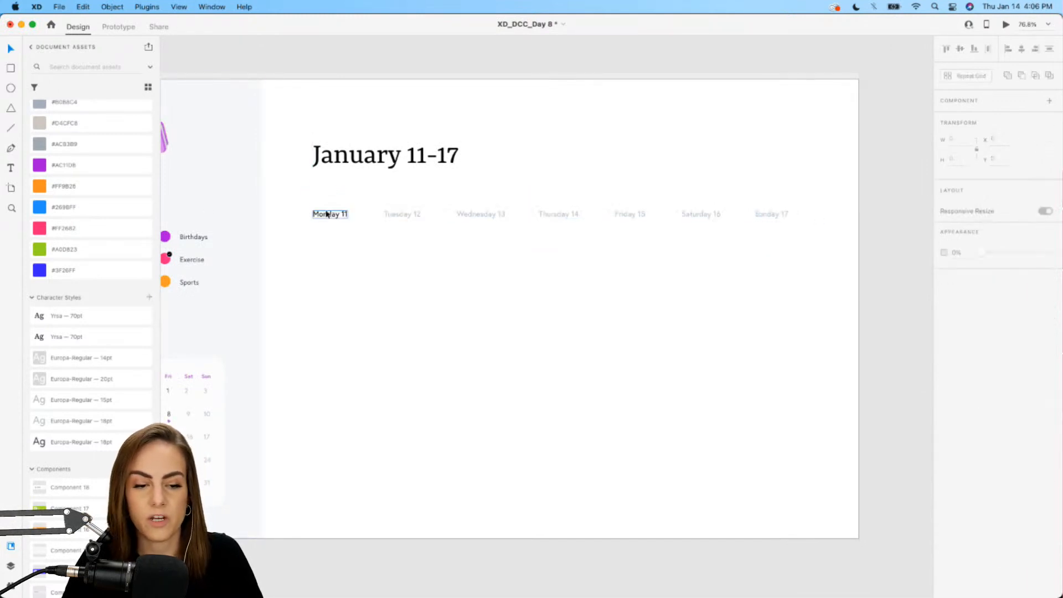
# - Move the "Sunday 17" label farther right and distribute all seven weekday labels evenly across the row
pyautogui.scroll(3, 750, 217)
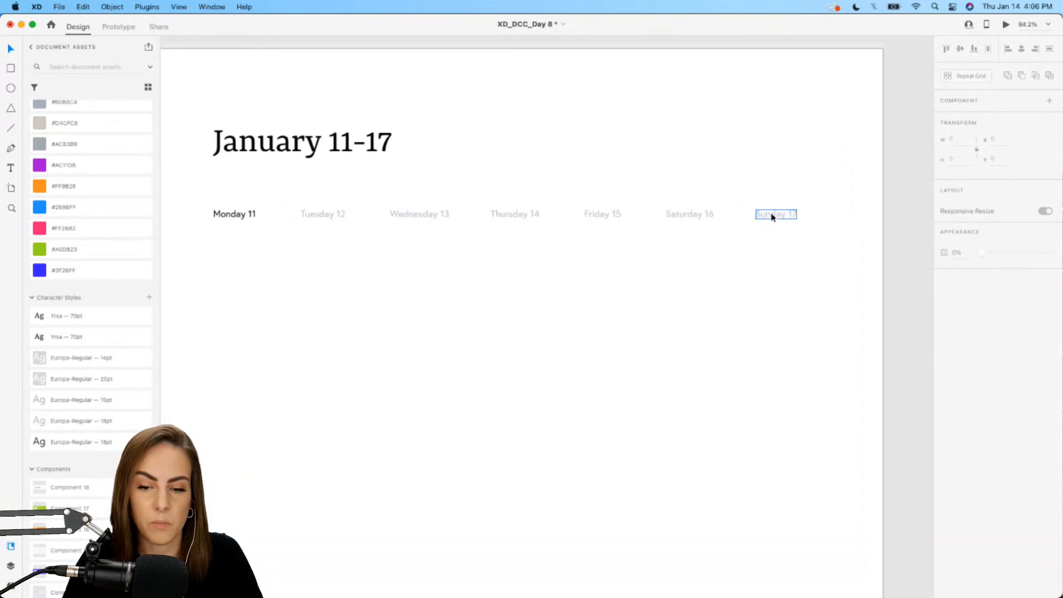
pyautogui.click(786, 216)
pyautogui.moveTo(798, 216); pyautogui.dragTo(800, 217)
pyautogui.moveTo(836, 253); pyautogui.dragTo(230, 201)
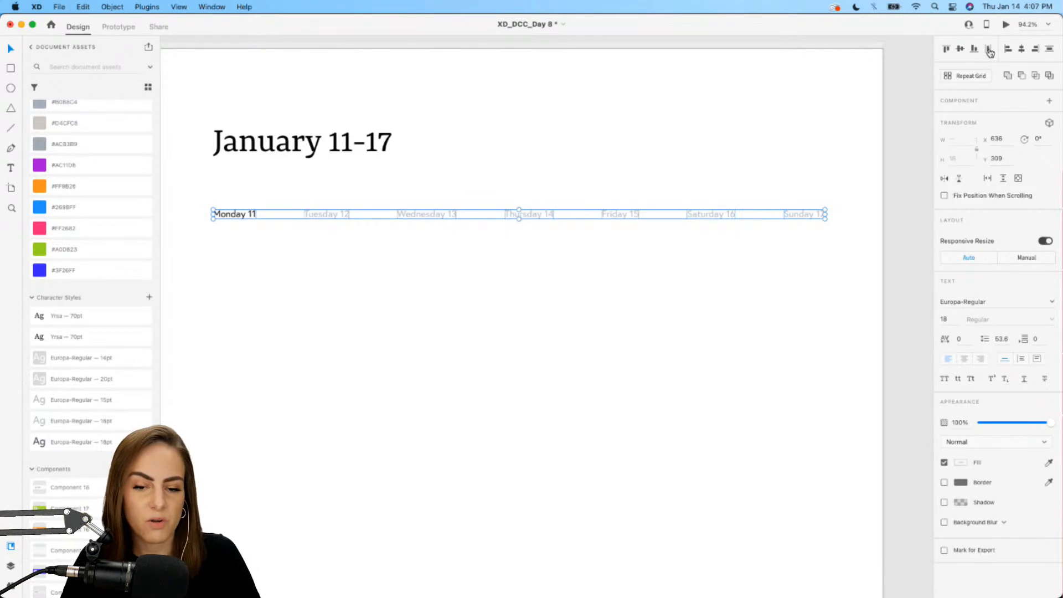
pyautogui.click(708, 304)
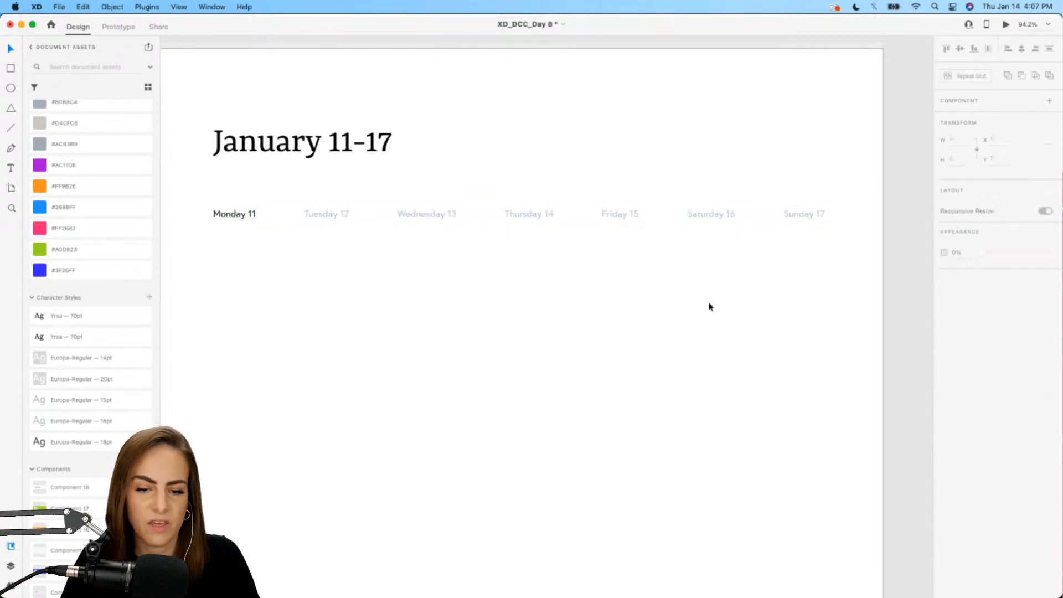
# - Shift a few weekday labels out of their even spacing and distribute the whole row horizontally again
pyautogui.moveTo(706, 216); pyautogui.dragTo(502, 216)
pyautogui.moveTo(819, 252); pyautogui.dragTo(213, 205)
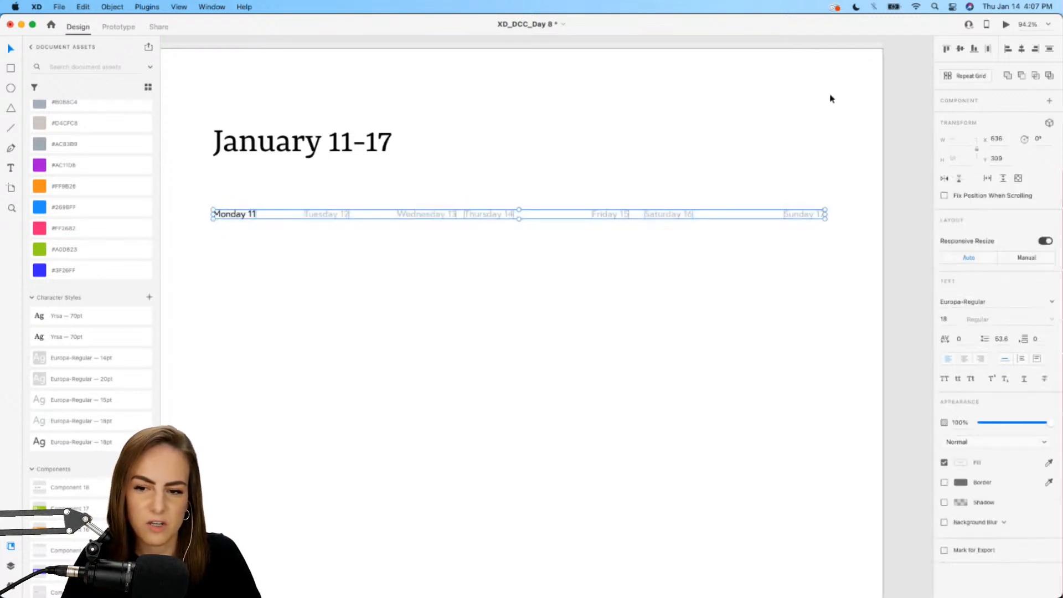
pyautogui.click(985, 54)
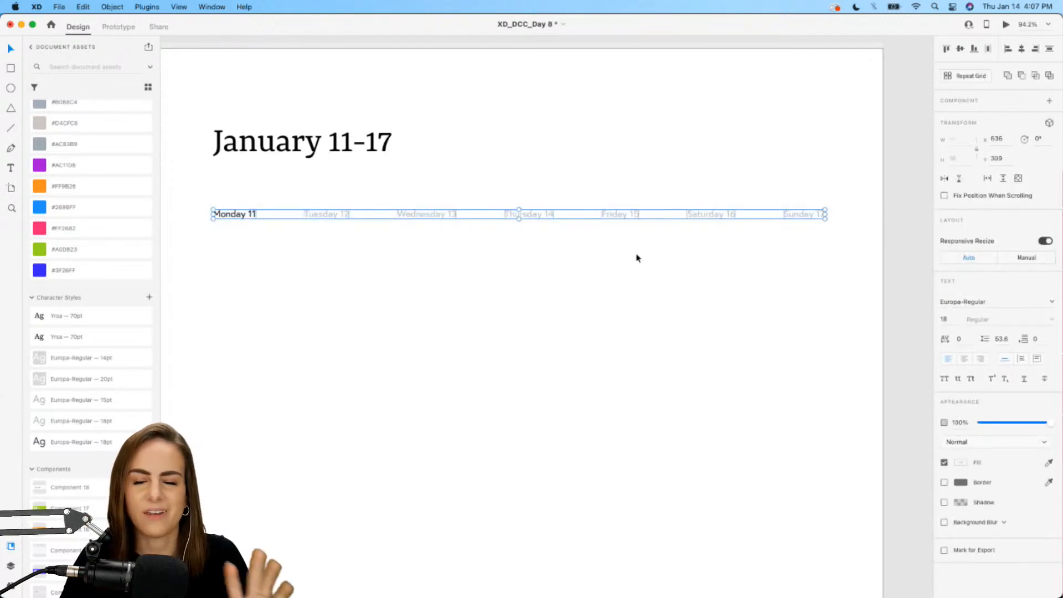
pyautogui.click(605, 274)
# - Place a copy of the "Tuesday 12" label below and left of "Monday 11" at about X 551, Y 381
pyautogui.scroll(-2, 605, 275)
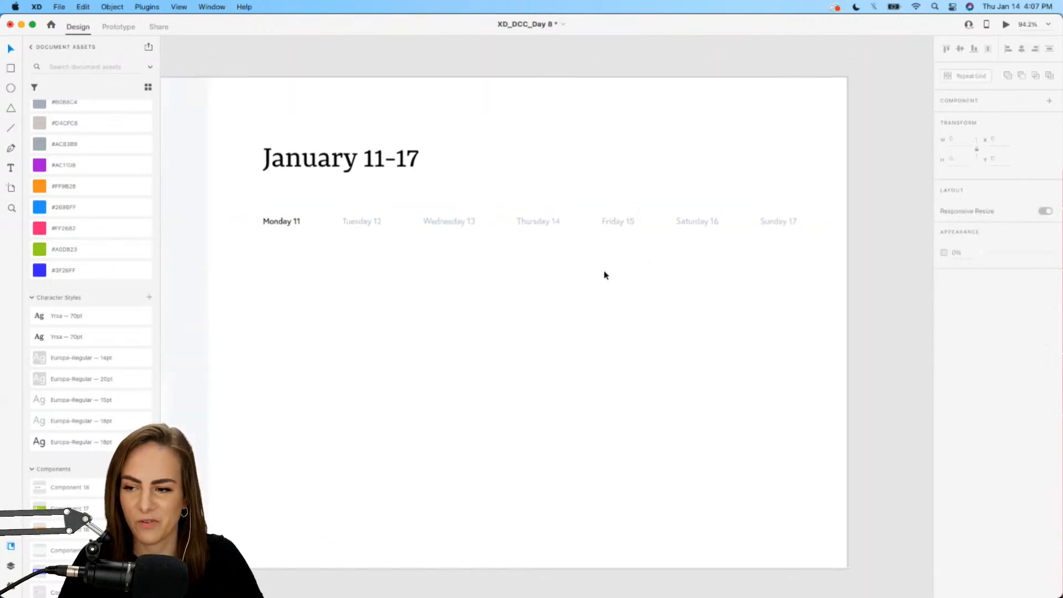
pyautogui.hscroll(-2, 605, 275)
pyautogui.scroll(-1, 605, 274)
pyautogui.click(489, 163)
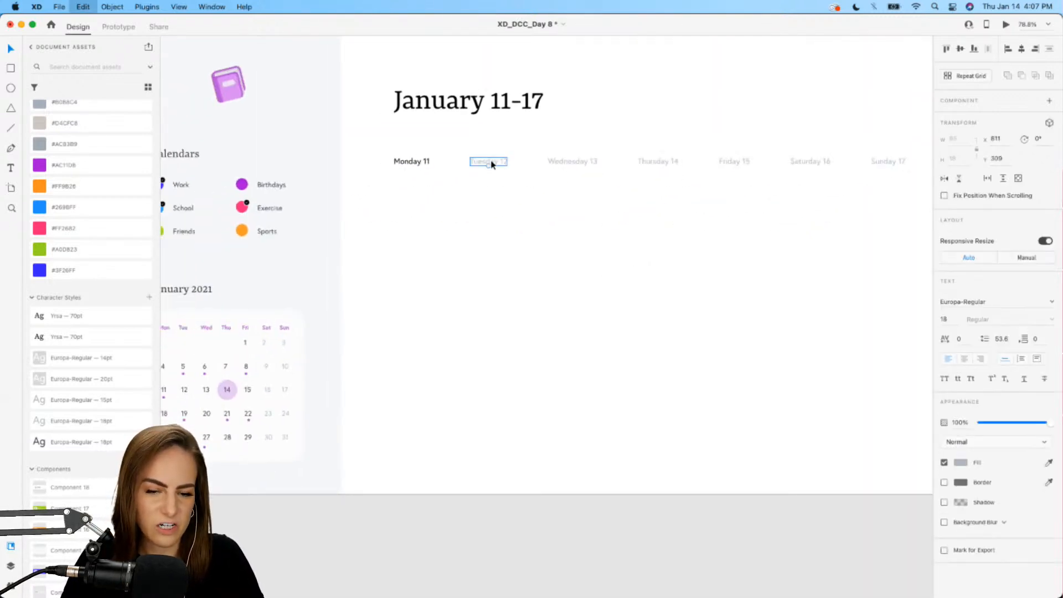
pyautogui.moveTo(489, 164); pyautogui.dragTo(380, 196)
pyautogui.scroll(4, 380, 195)
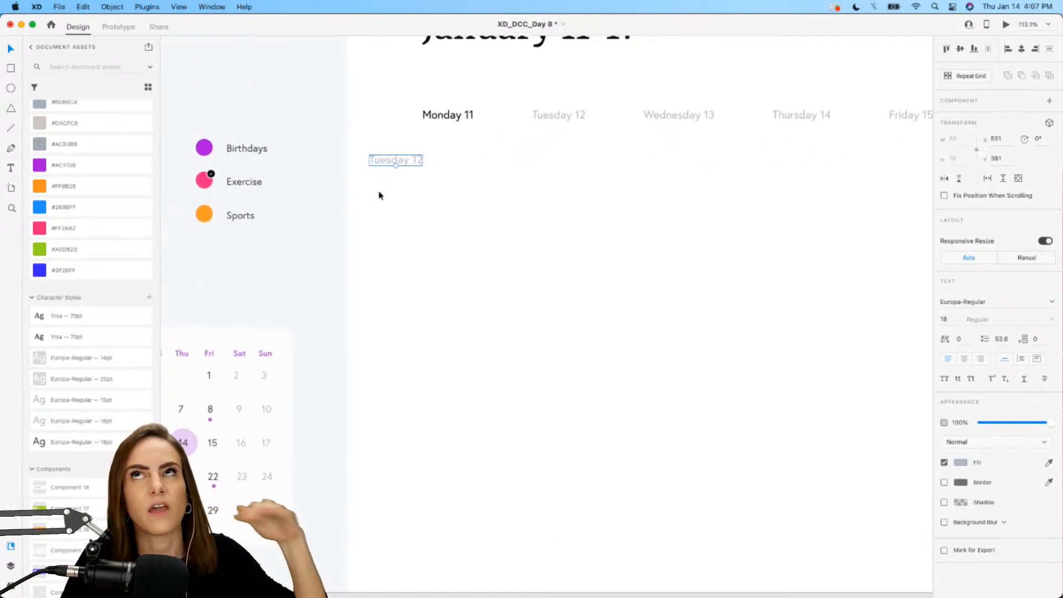
# - Replace the copied label's text with a column of hourly times from 08:00 to 12:00 and 01:00 to 03:00, one per line
pyautogui.doubleClick(387, 161)
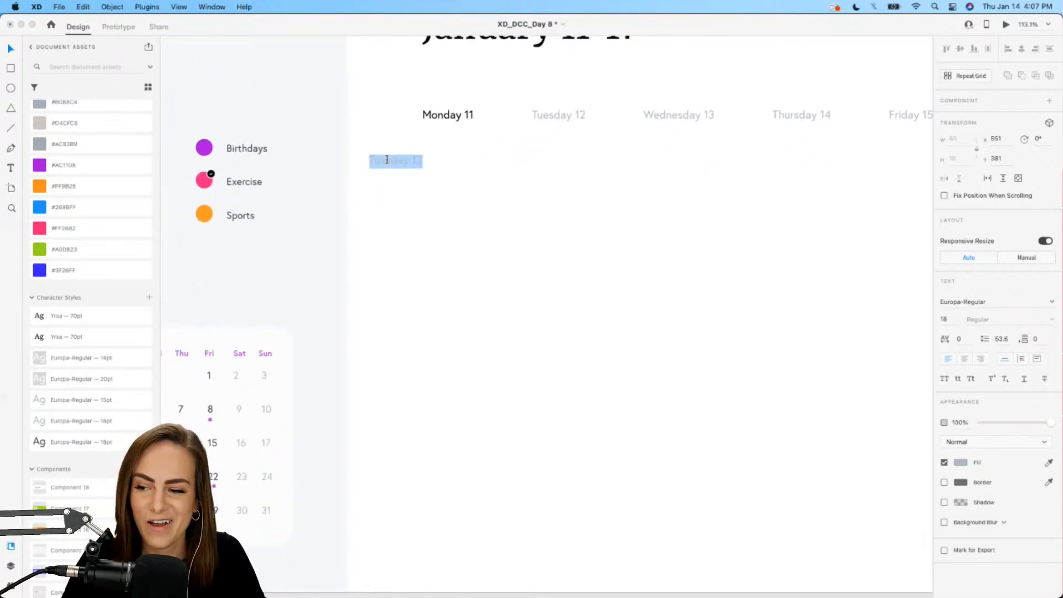
pyautogui.write('08:00 ')
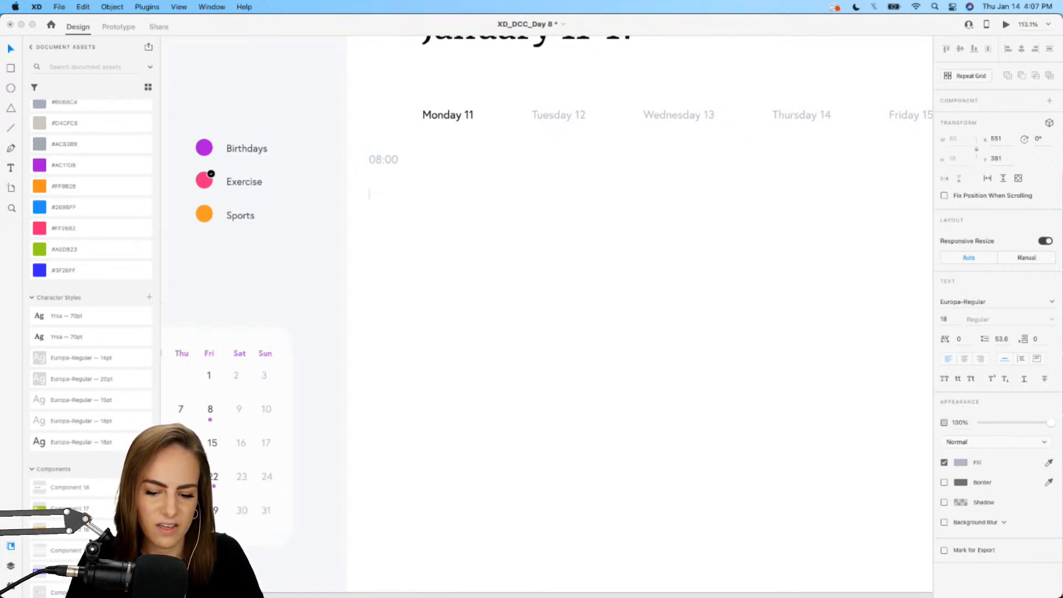
pyautogui.write('09:00 ')
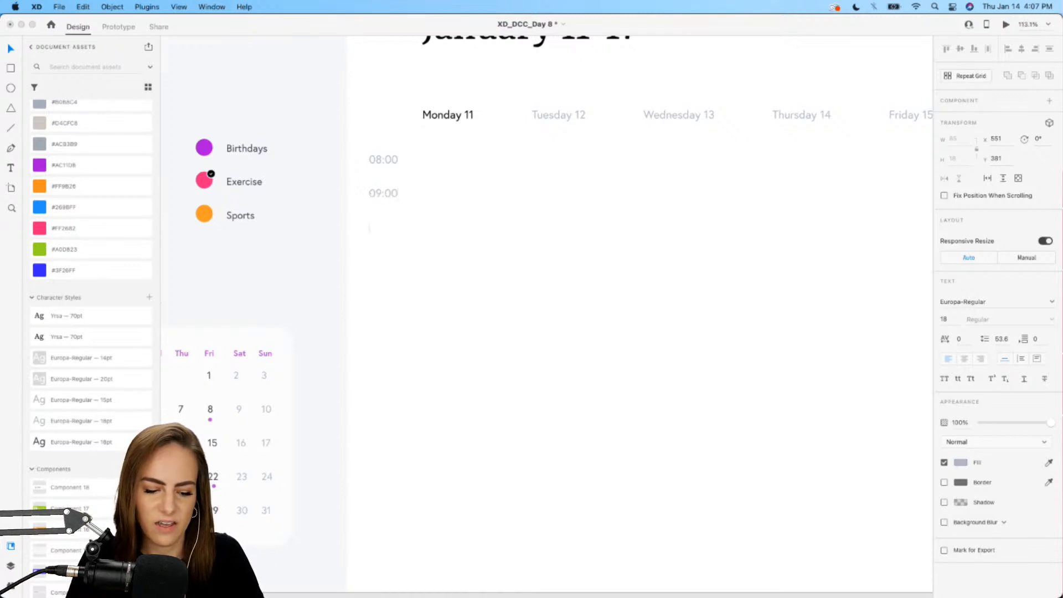
pyautogui.write('10:')
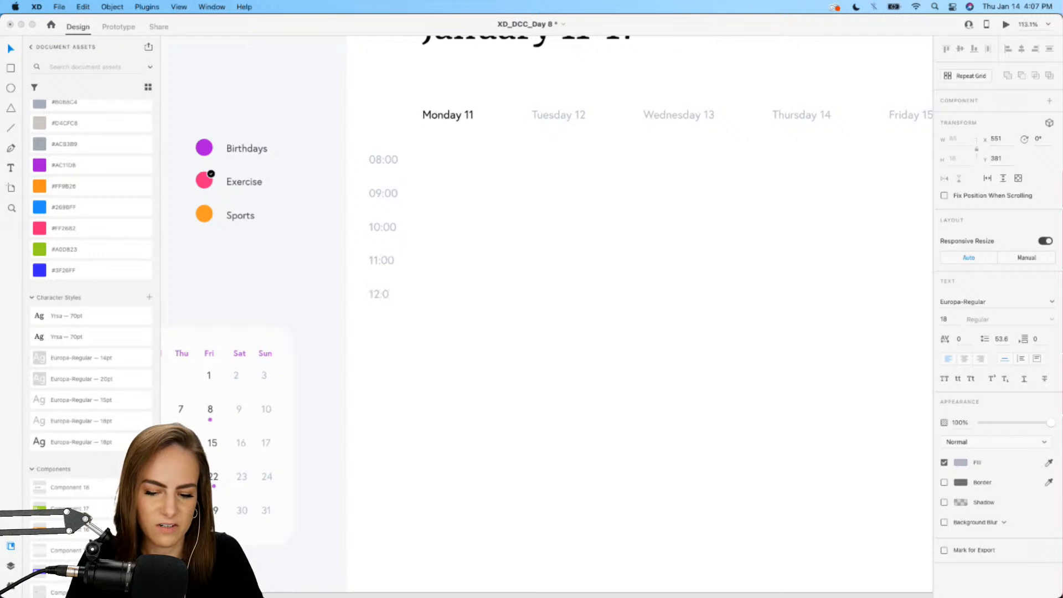
pyautogui.write('00')
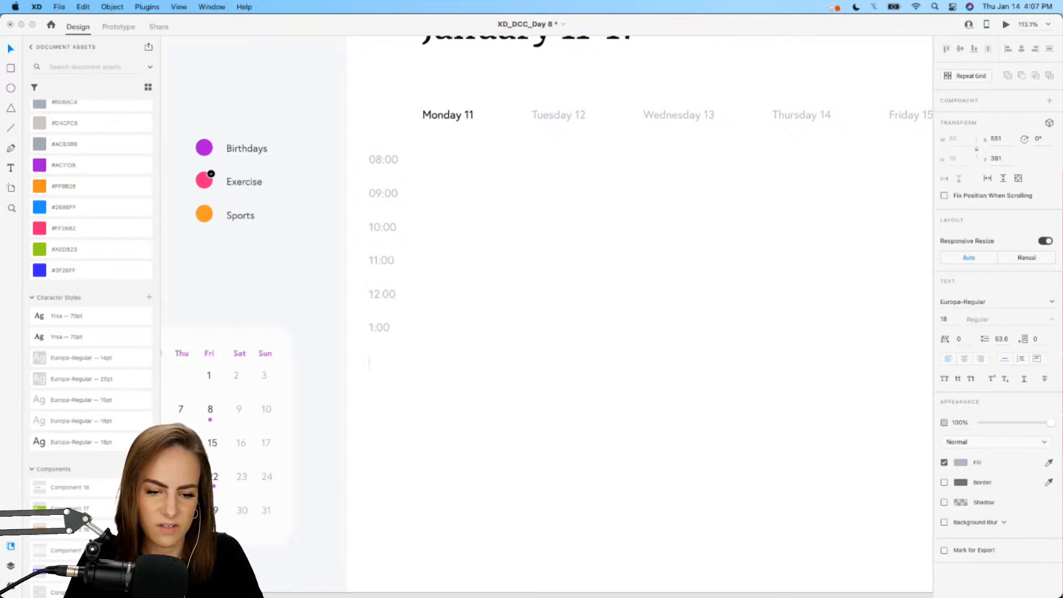
pyautogui.press('BackSpace')
pyautogui.press('BackSpace')
pyautogui.press('BackSpace')
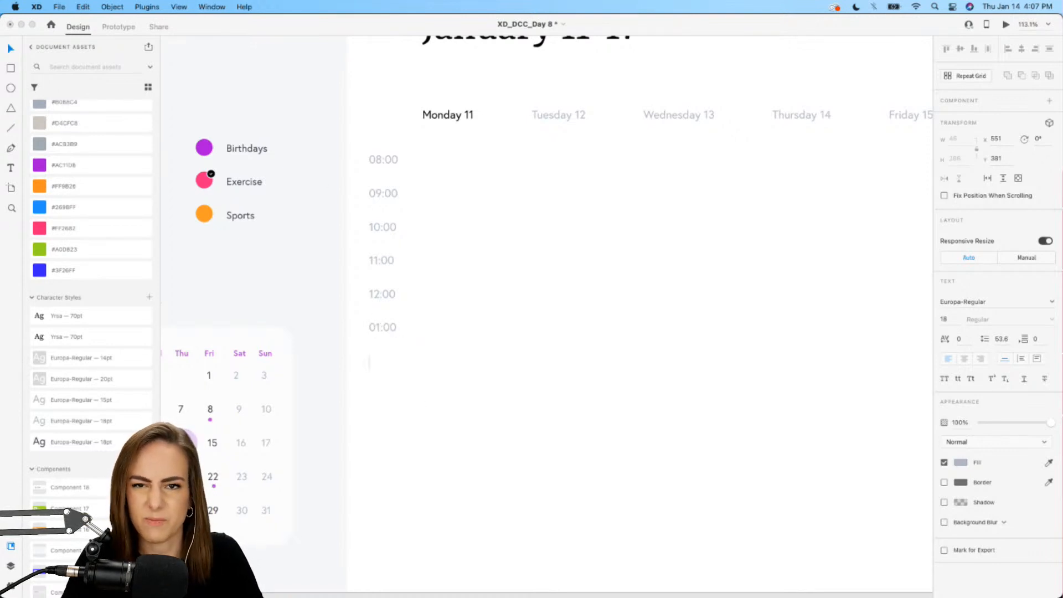
pyautogui.write('00')
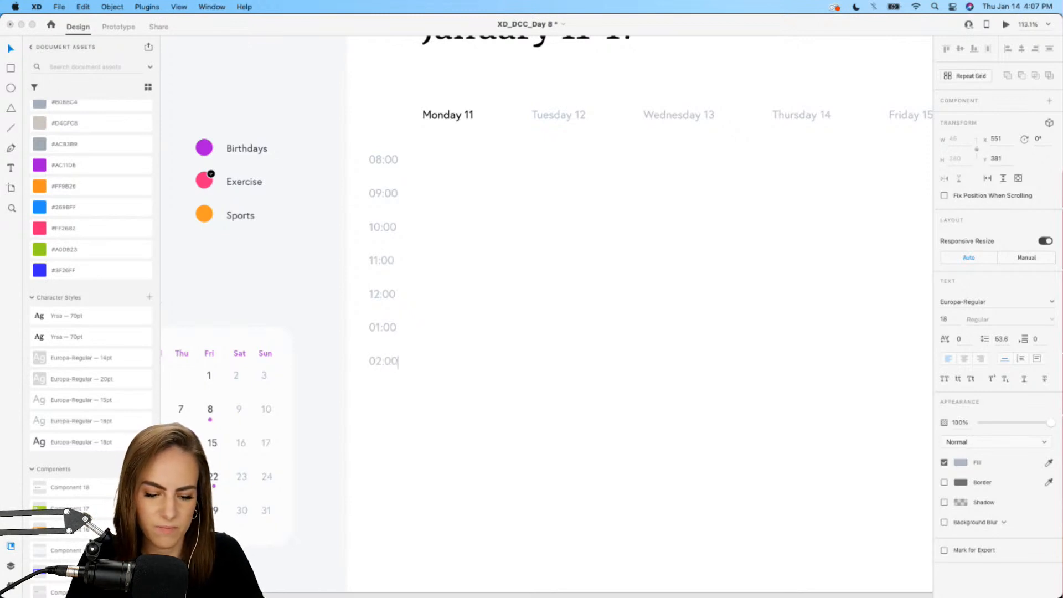
pyautogui.write(' 03:00')
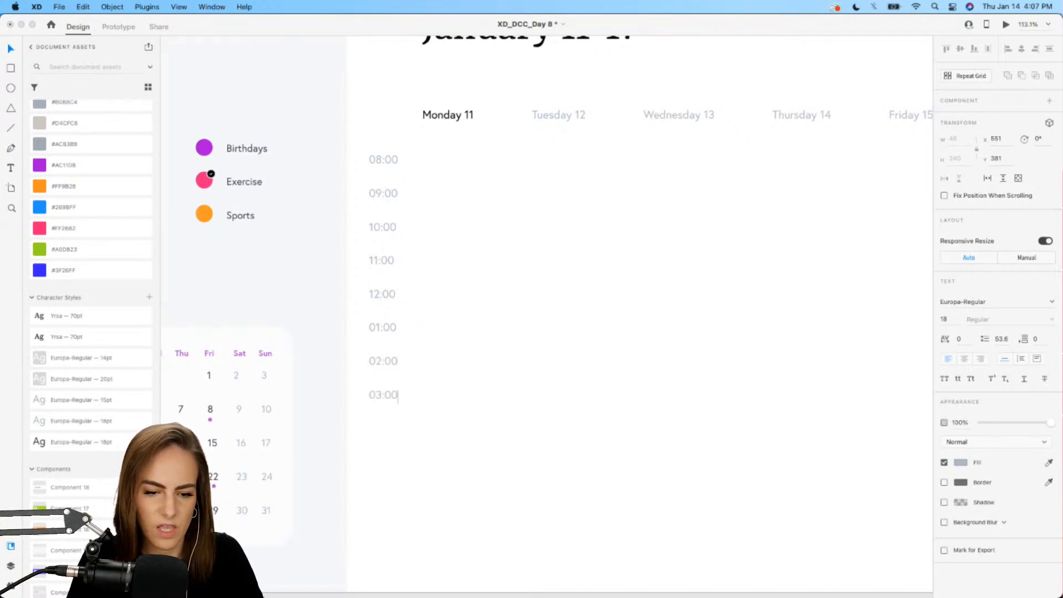
# - Apply the Europa-Regular 15pt character style to the time column and add a 04:00 line at its end
pyautogui.press('Escape')
pyautogui.click(88, 400)
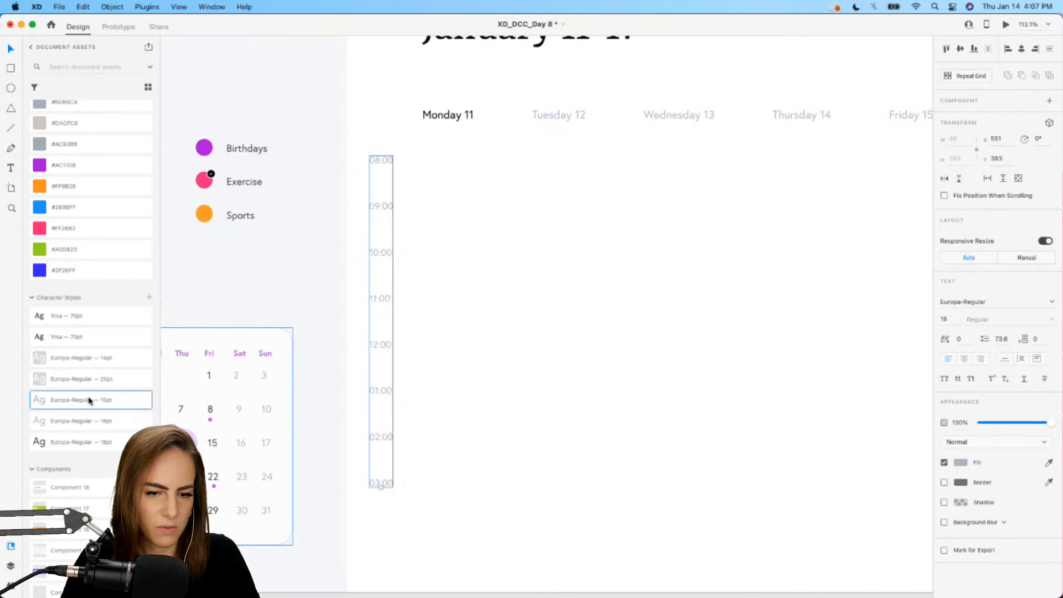
pyautogui.press('super+minus')
pyautogui.doubleClick(416, 431)
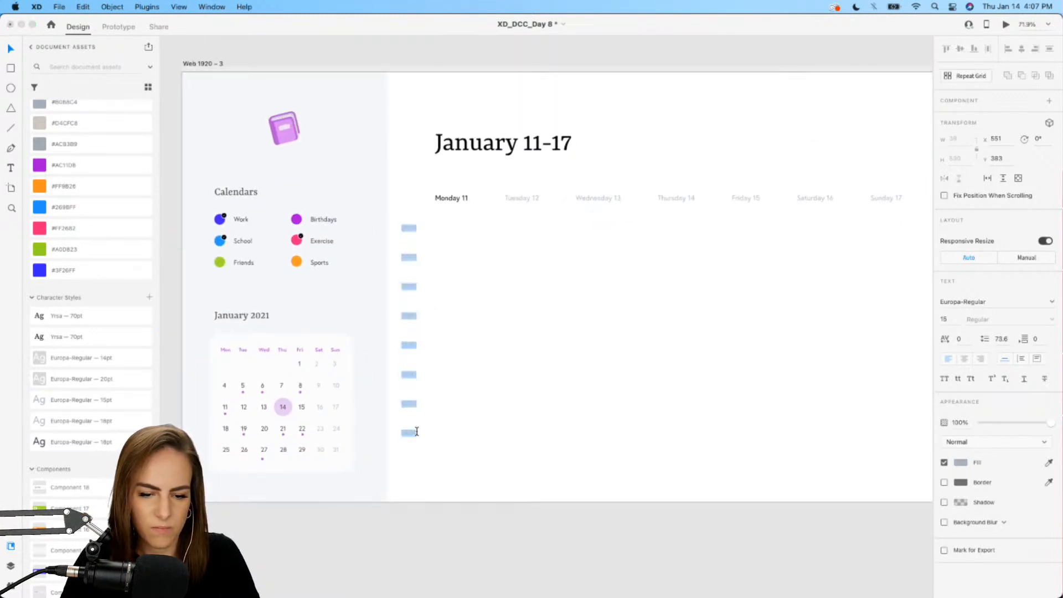
pyautogui.click(416, 432)
pyautogui.press('Return')
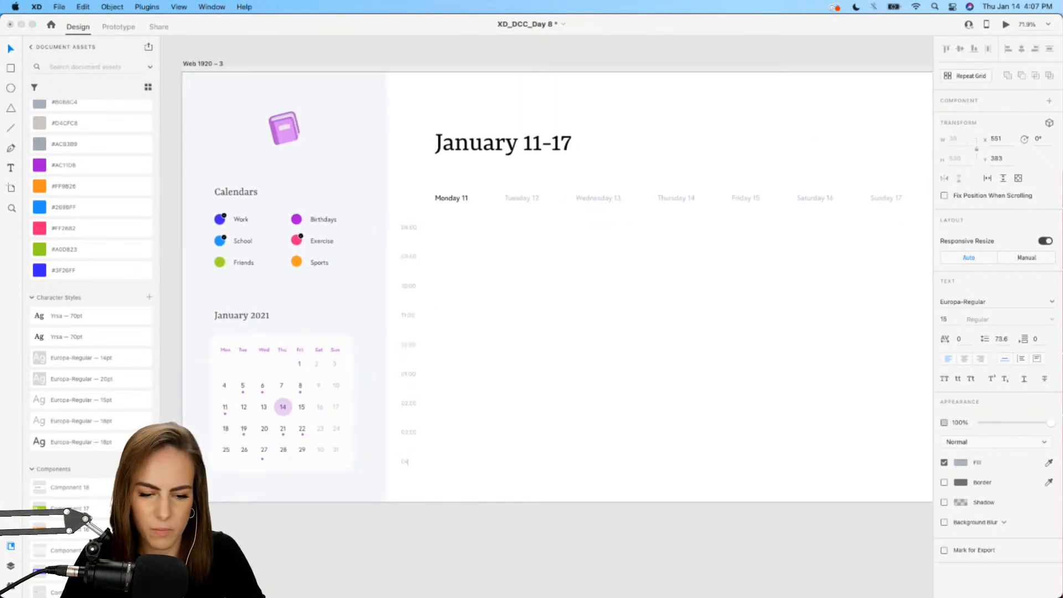
pyautogui.click(524, 445)
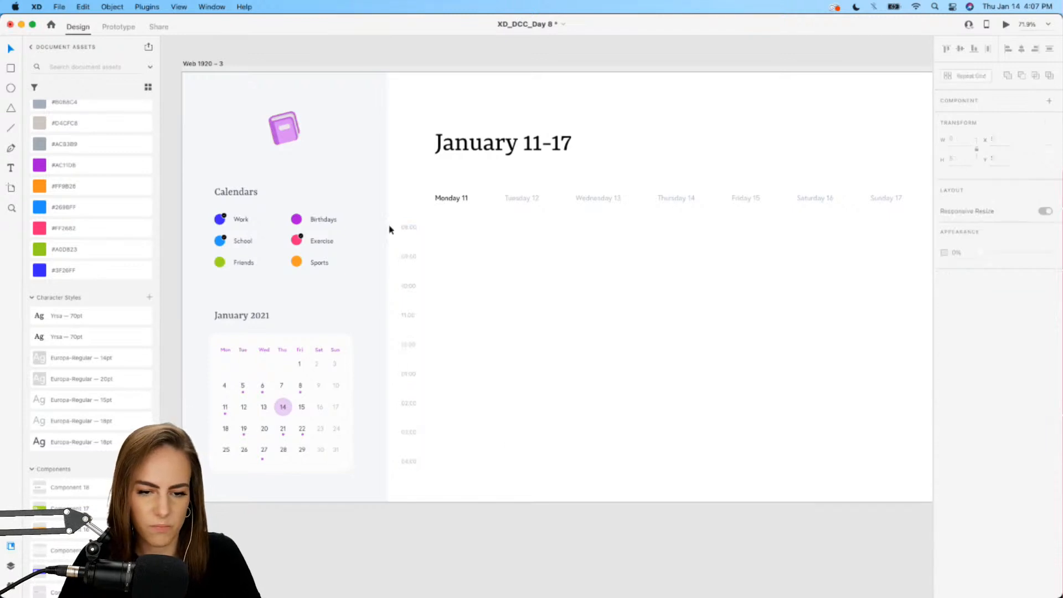
# - Move the time column right toward the heading's left edge and shift the row of weekday labels right to X 711
pyautogui.moveTo(410, 258); pyautogui.dragTo(435, 260)
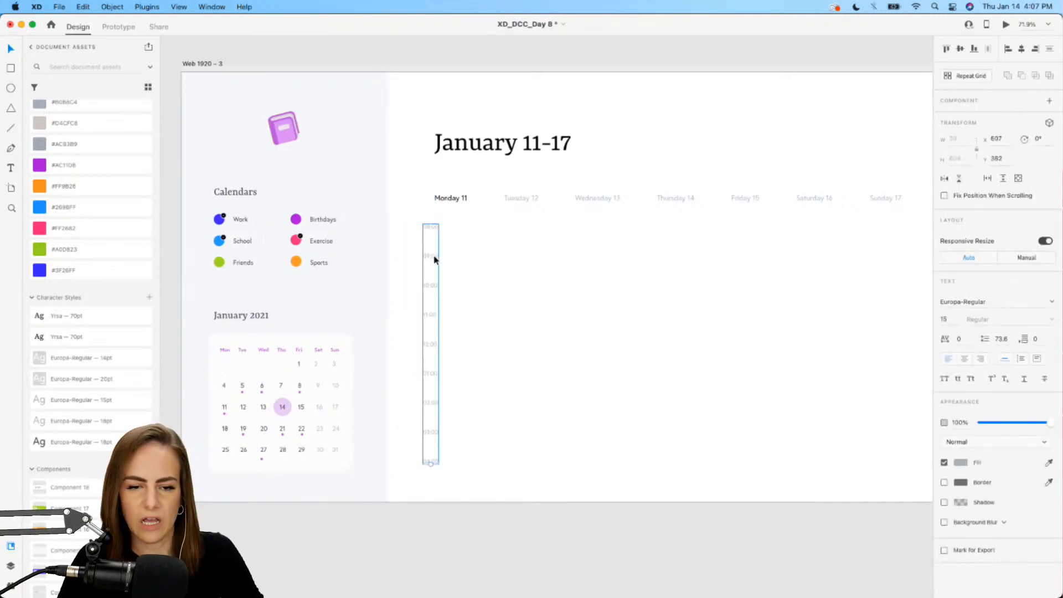
pyautogui.hscroll(4, 435, 260)
pyautogui.moveTo(819, 224)
pyautogui.mouseDown()
pyautogui.moveTo(349, 195)
pyautogui.moveTo(382, 204)
pyautogui.moveTo(366, 198)
pyautogui.mouseUp()
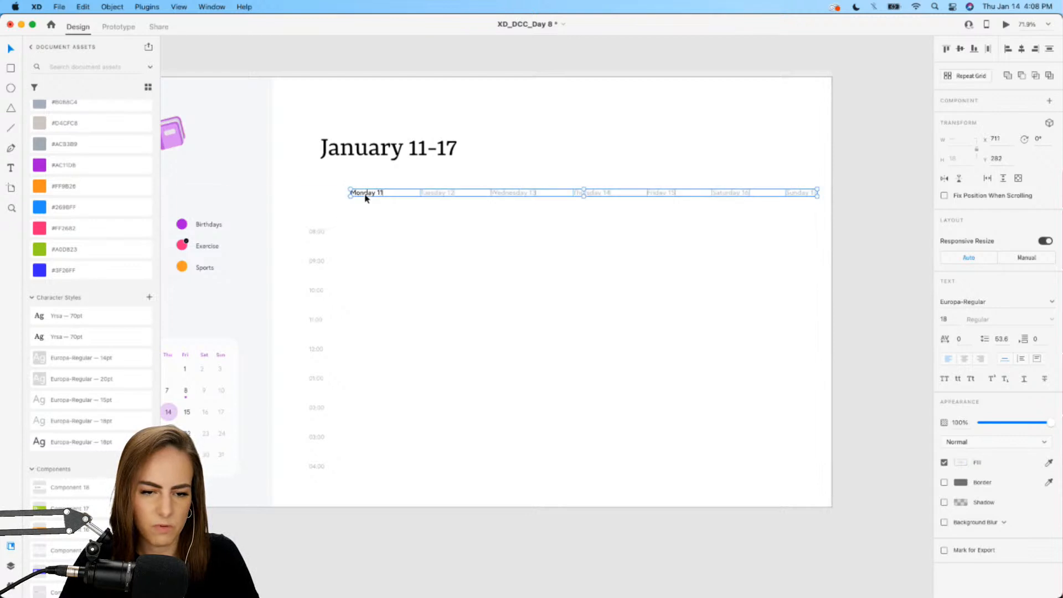
pyautogui.click(382, 214)
# - Move the "Sunday 17" label left, away from the artboard edge, and distribute all seven weekday labels horizontally
pyautogui.doubleClick(782, 192)
pyautogui.moveTo(780, 192); pyautogui.dragTo(368, 190)
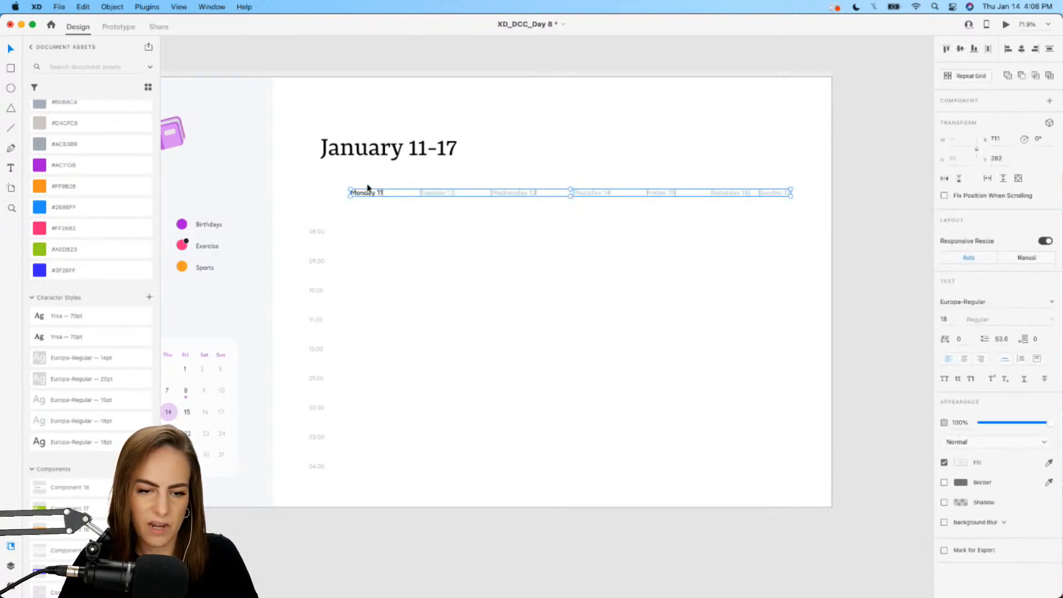
pyautogui.click(988, 50)
pyautogui.click(563, 304)
# - Draw a horizontal line about 1106 px wide above the 08:00 row, from the start of "Monday 11" to the end of "Sunday 17"
pyautogui.scroll(-2, 562, 304)
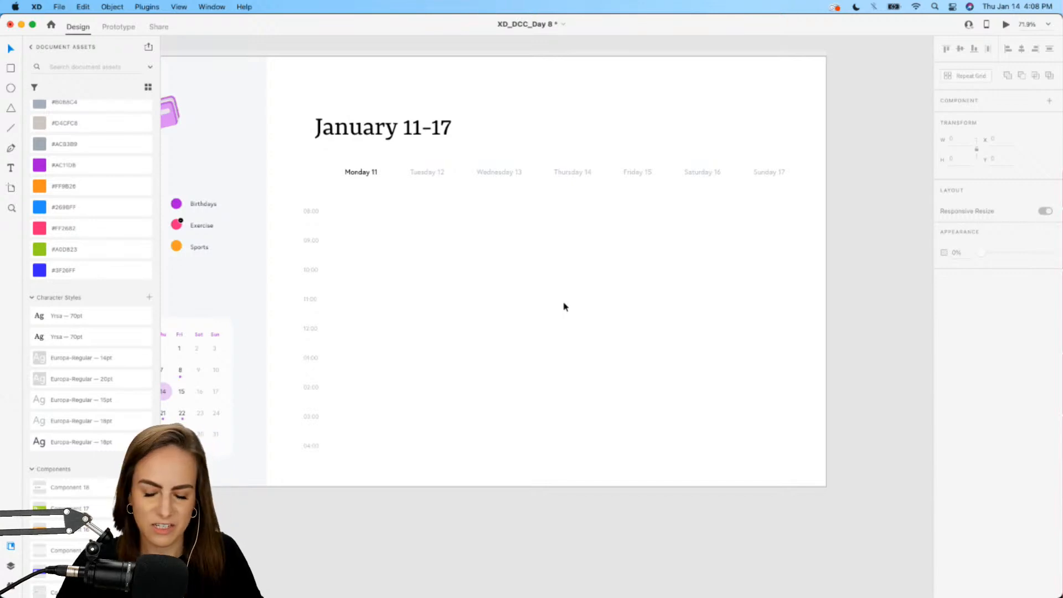
pyautogui.click(11, 127)
pyautogui.scroll(3, 612, 175)
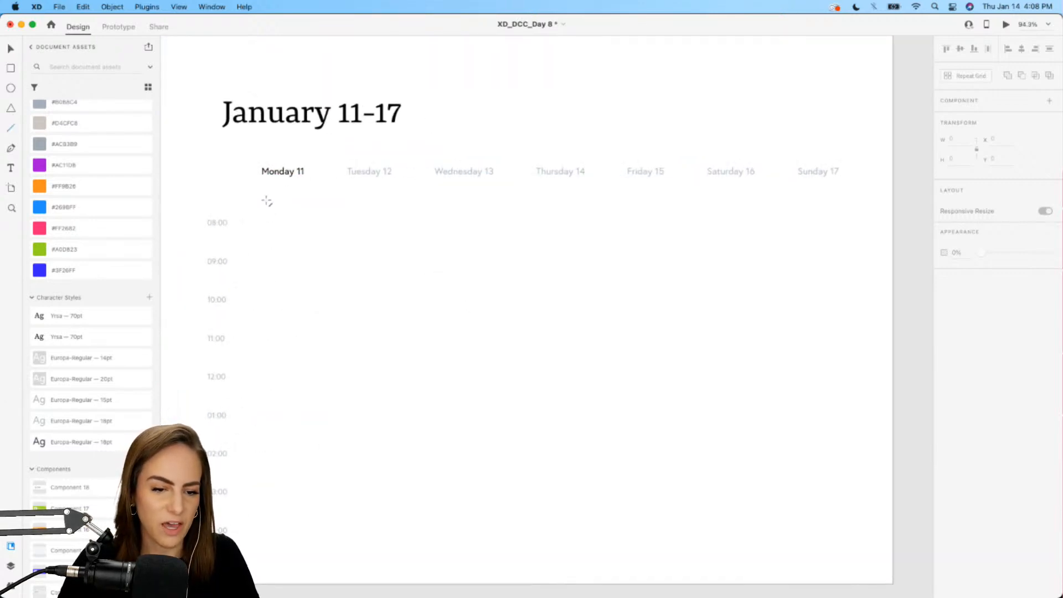
pyautogui.moveTo(261, 177); pyautogui.dragTo(261, 215)
pyautogui.moveTo(335, 214); pyautogui.dragTo(839, 213)
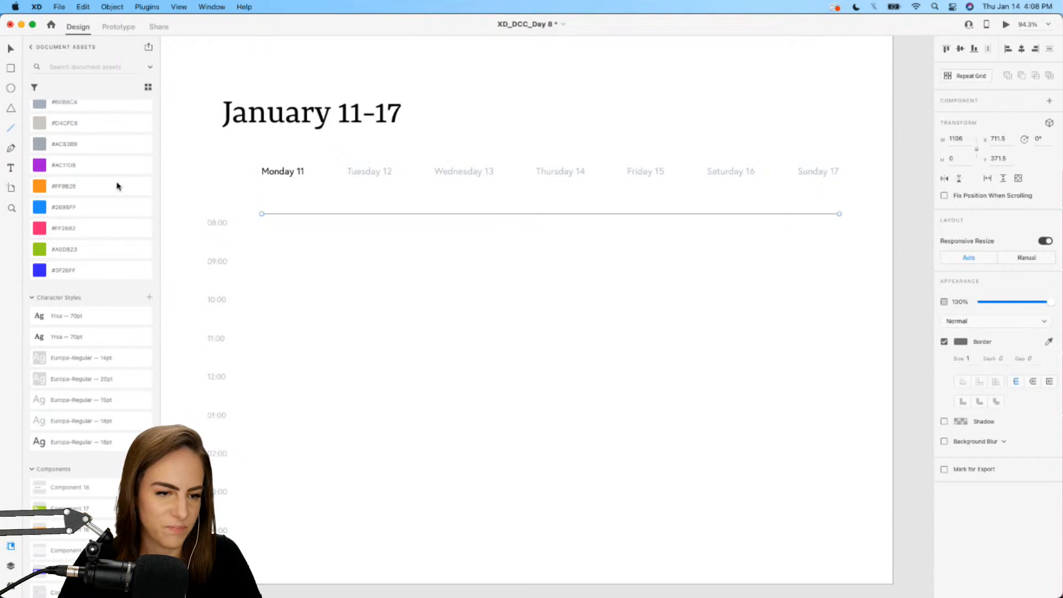
# - Set the line's border color to #D4CFC8 and make it dashed with dash 2 and gap 3
pyautogui.scroll(2, 116, 185)
pyautogui.click(1051, 343)
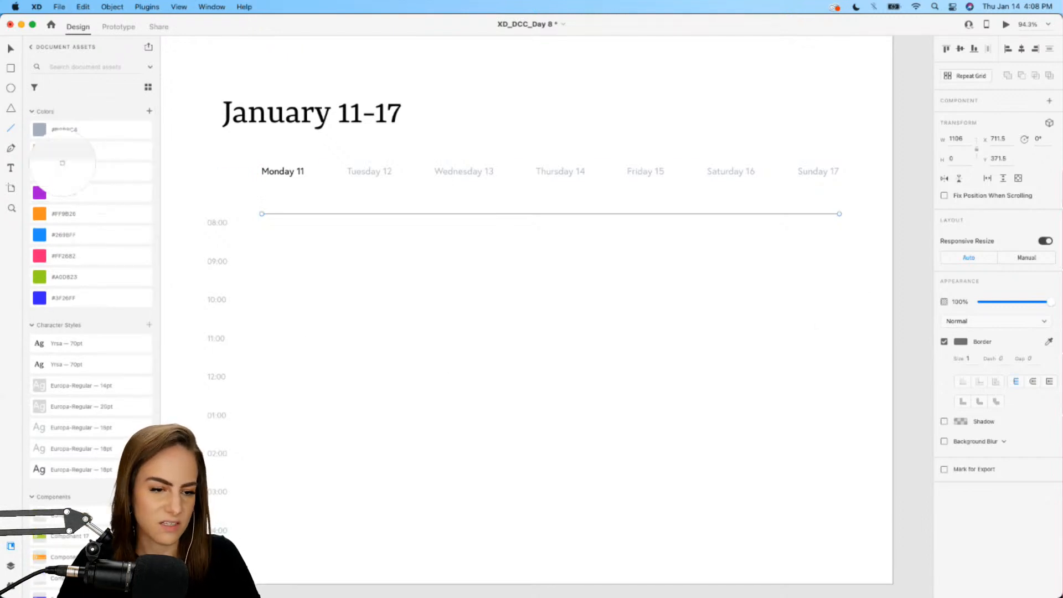
pyautogui.click(40, 151)
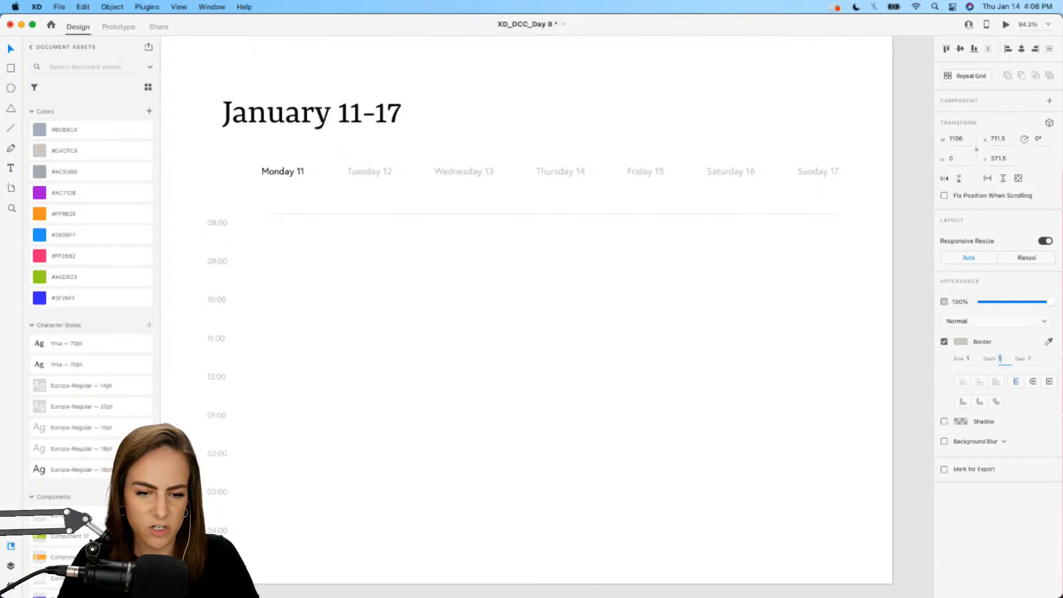
pyautogui.scroll(5, 635, 204)
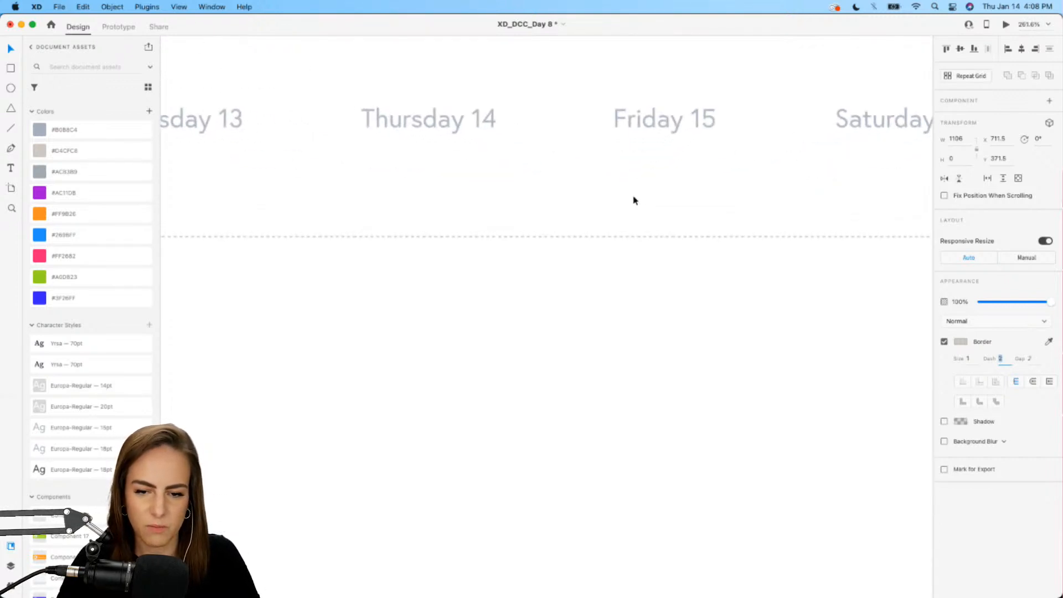
pyautogui.click(1029, 358)
pyautogui.write('5')
pyautogui.press('Return')
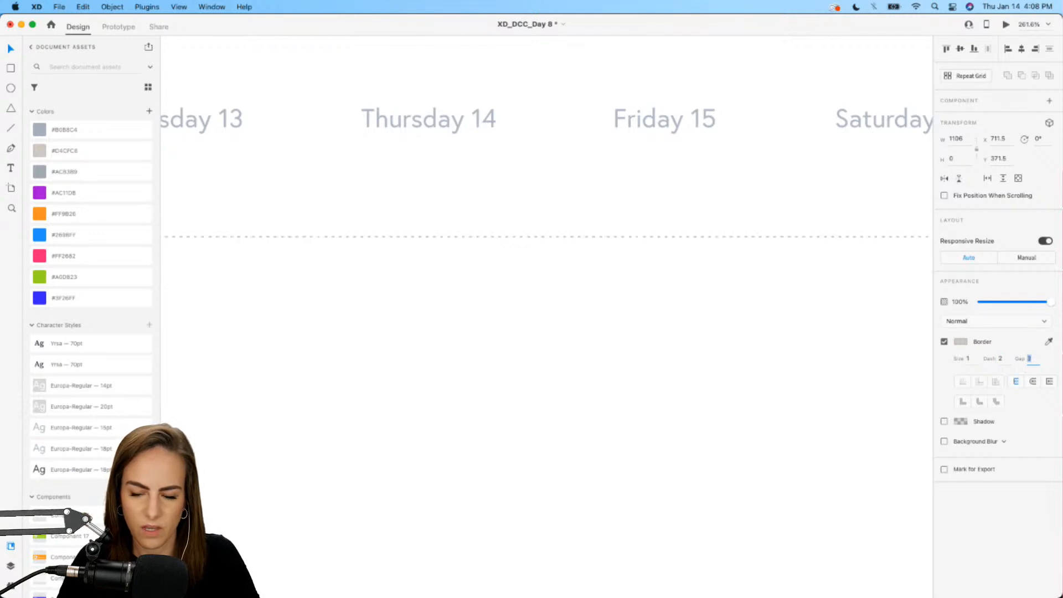
pyautogui.click(696, 334)
pyautogui.scroll(-5, 696, 334)
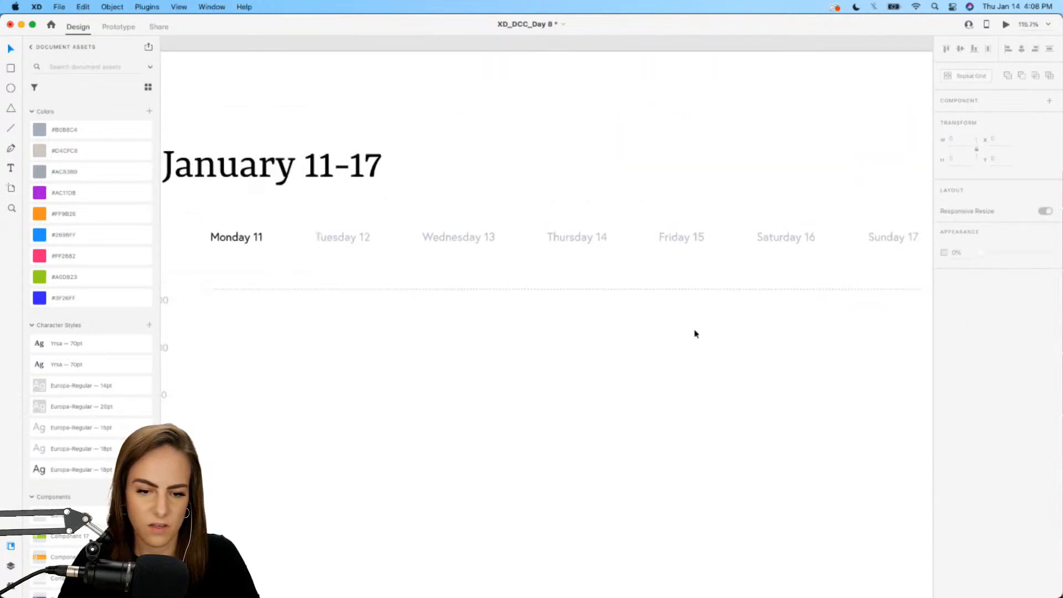
# - Set the line's dash to 1 and its gap to 4
pyautogui.scroll(-1, 694, 332)
pyautogui.click(688, 292)
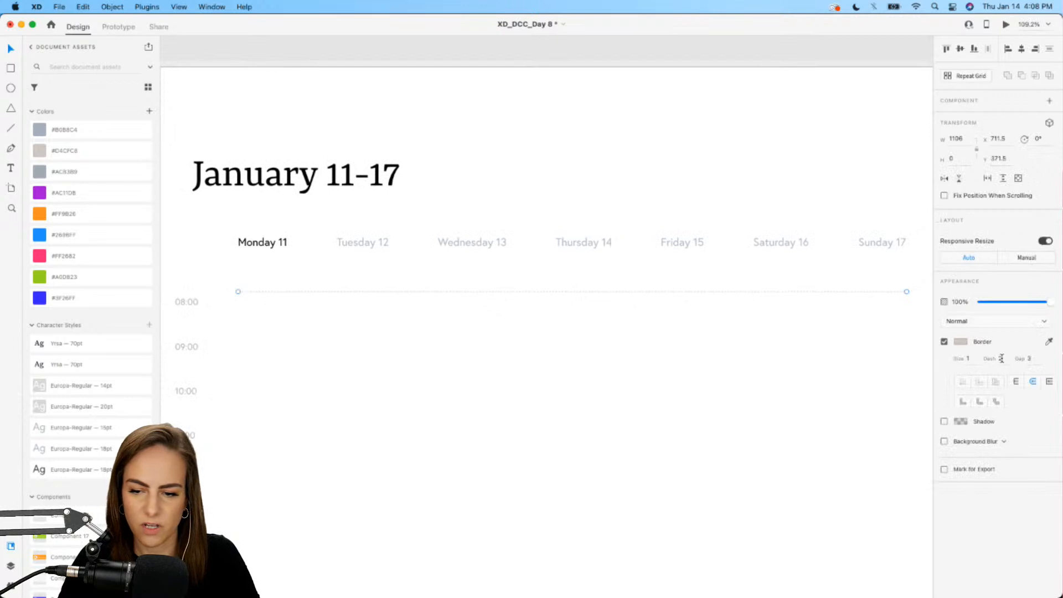
pyautogui.click(1031, 358)
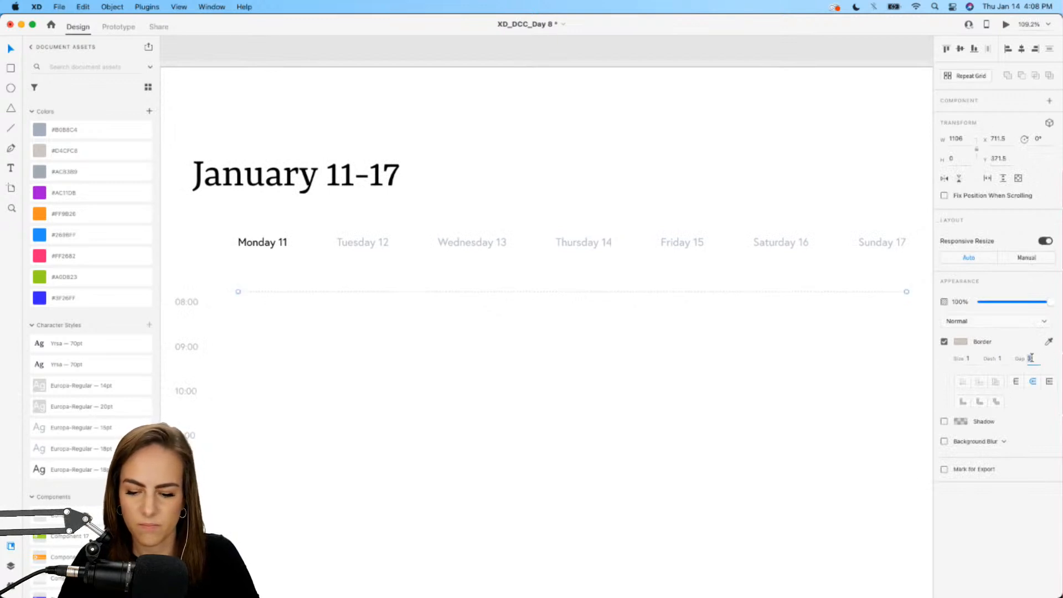
pyautogui.click(830, 367)
pyautogui.scroll(-3, 819, 368)
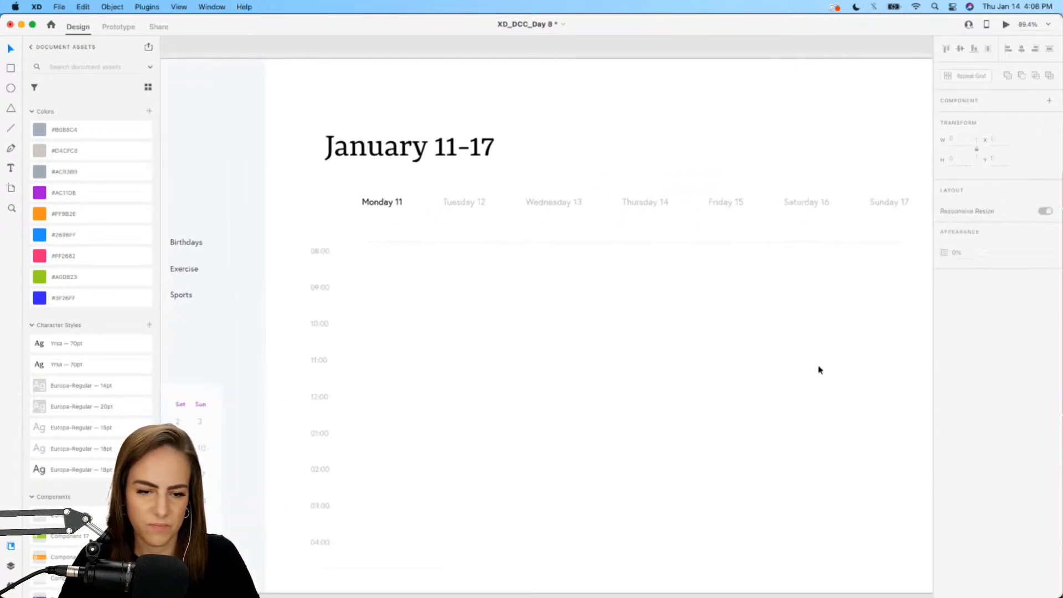
# - Set the dotted line's border size to 2 and its gap to 5
pyautogui.click(671, 243)
pyautogui.click(969, 358)
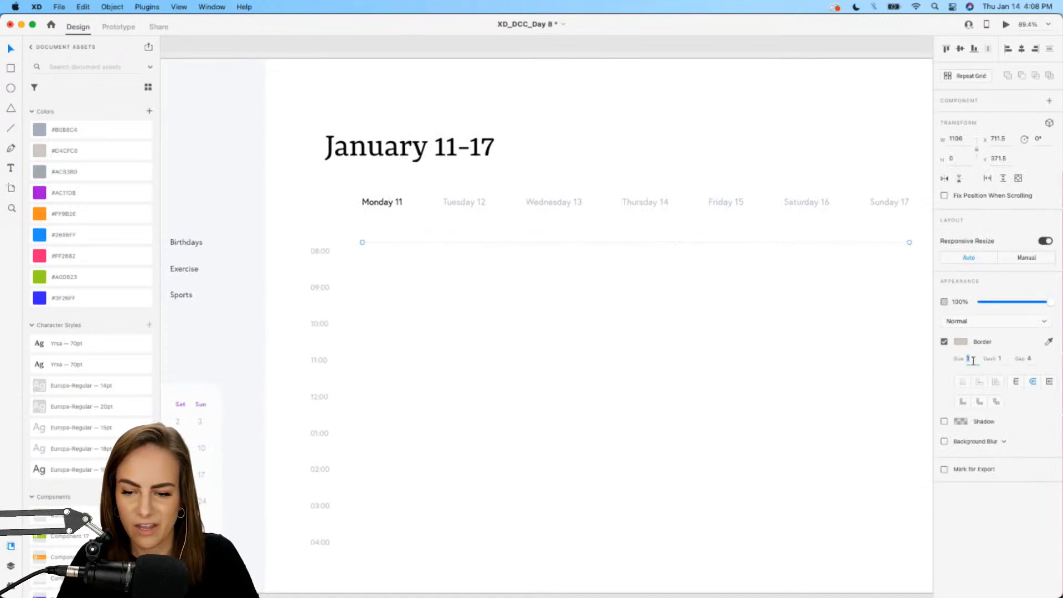
pyautogui.click(1030, 359)
pyautogui.press('Return')
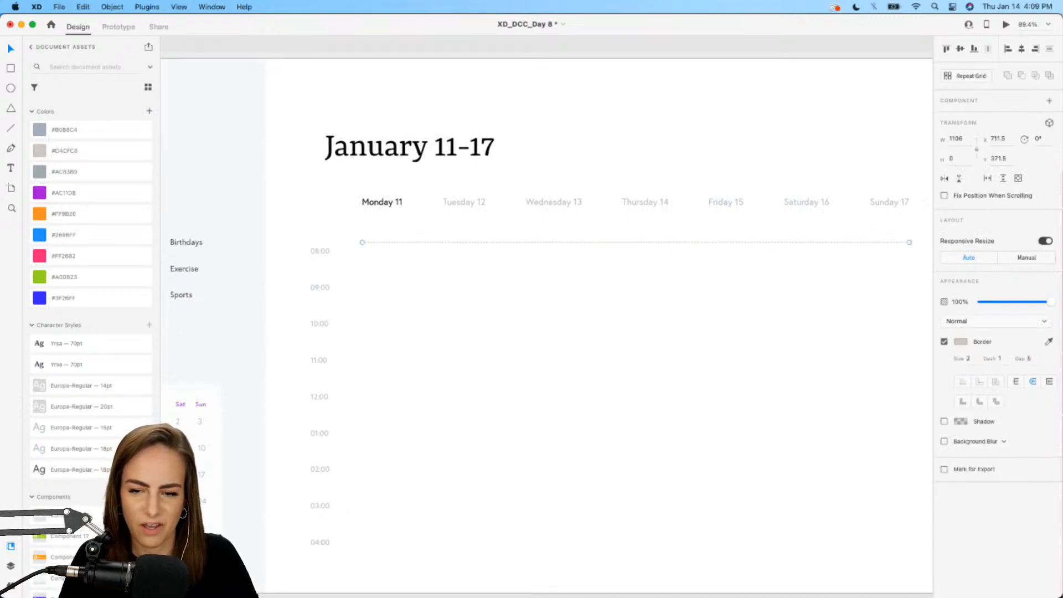
# - Turn the dotted line into a repeat grid extending down to the 04:00 row, with wide spacing between the lines
pyautogui.click(966, 76)
pyautogui.scroll(-5, 448, 383)
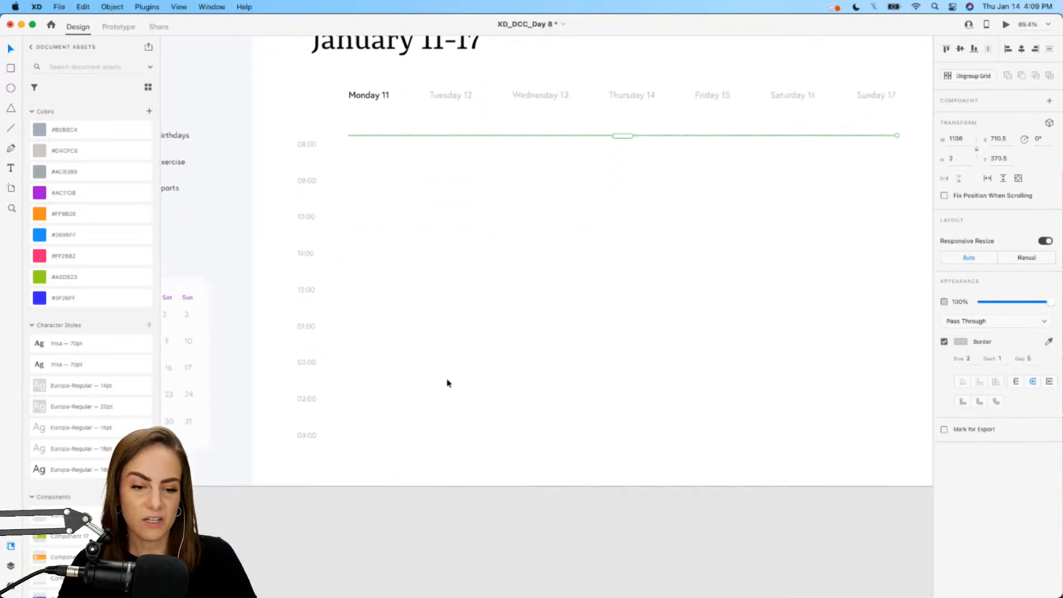
pyautogui.moveTo(622, 136); pyautogui.dragTo(622, 216)
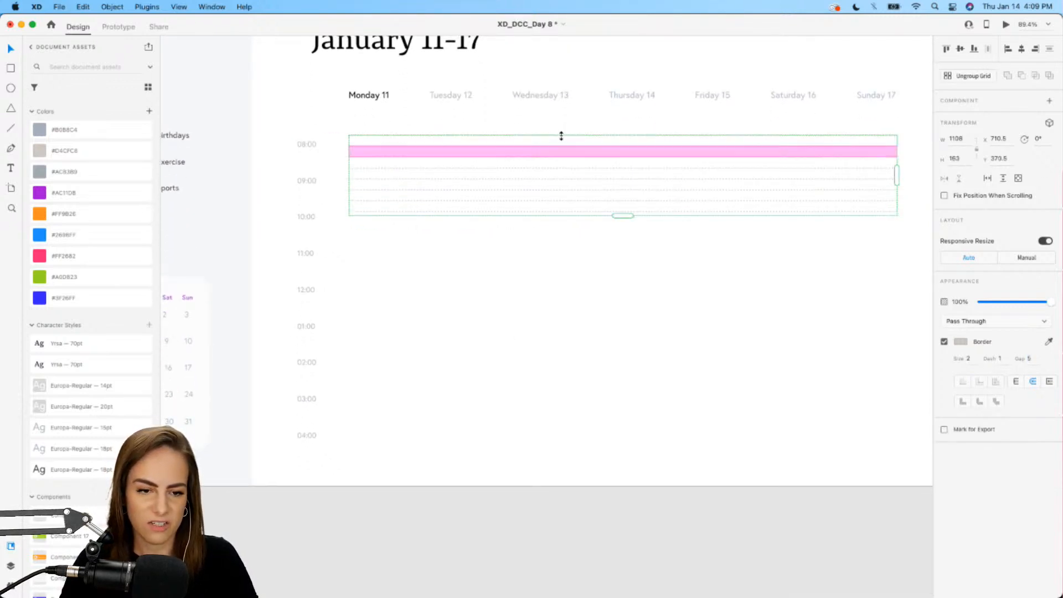
pyautogui.moveTo(523, 136); pyautogui.dragTo(527, 171)
pyautogui.scroll(-2, 526, 171)
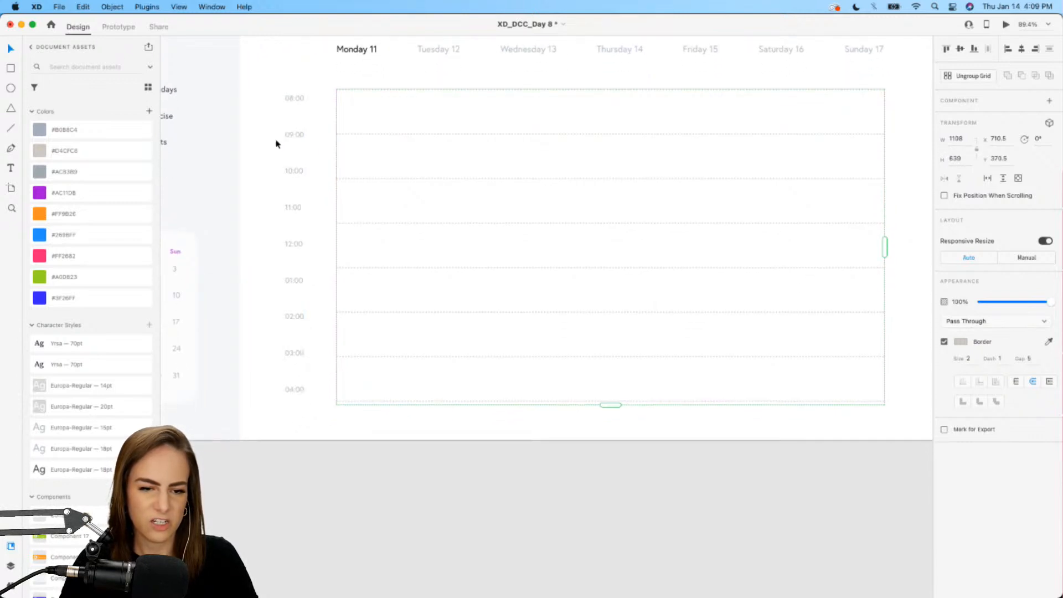
# - Tighten the spacing between the repeated lines and extend the grid past the 04:00 row to a height of about 624 px
pyautogui.moveTo(427, 158); pyautogui.dragTo(427, 147)
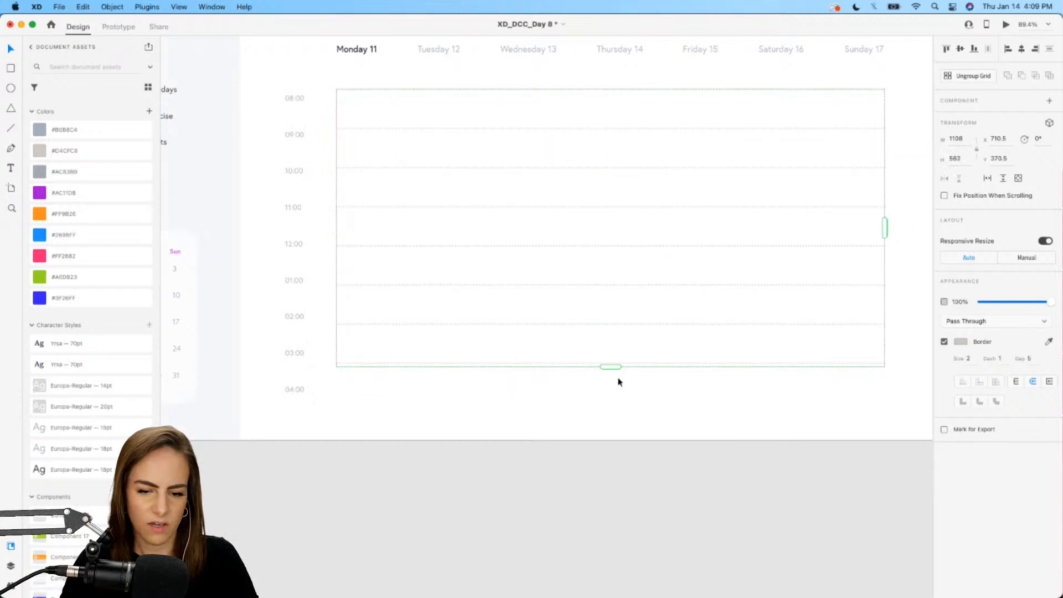
pyautogui.moveTo(612, 368); pyautogui.dragTo(572, 375)
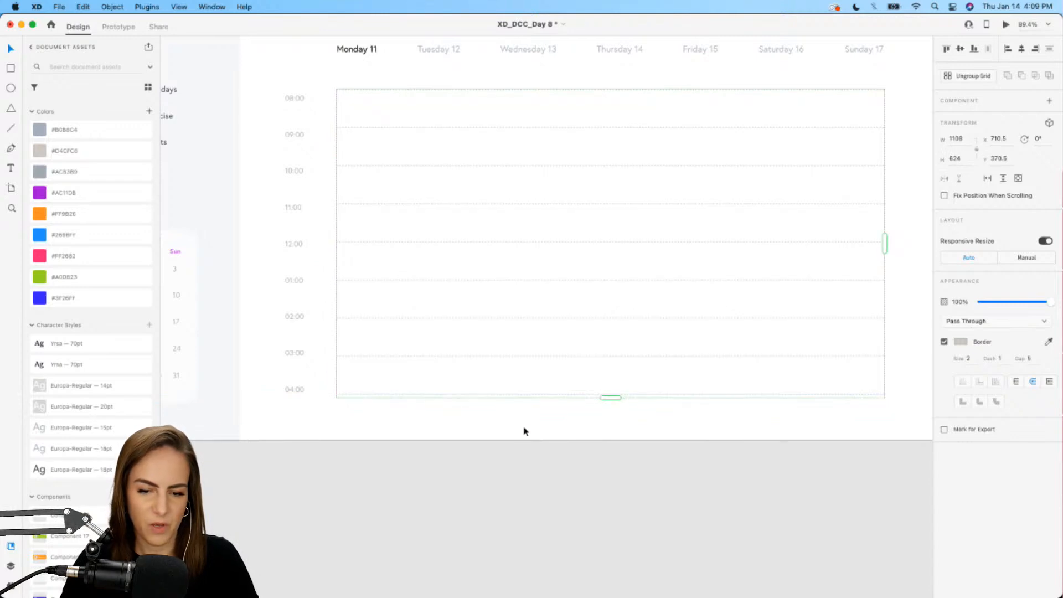
pyautogui.click(523, 431)
pyautogui.scroll(-3, 522, 431)
pyautogui.scroll(3, 521, 431)
pyautogui.scroll(2, 517, 424)
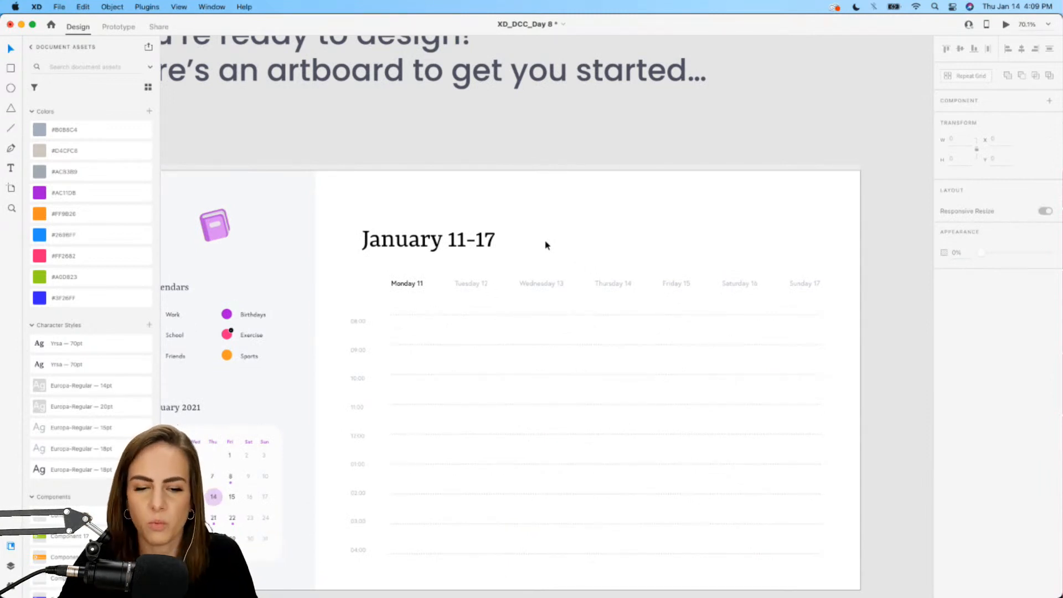
pyautogui.scroll(5, 544, 206)
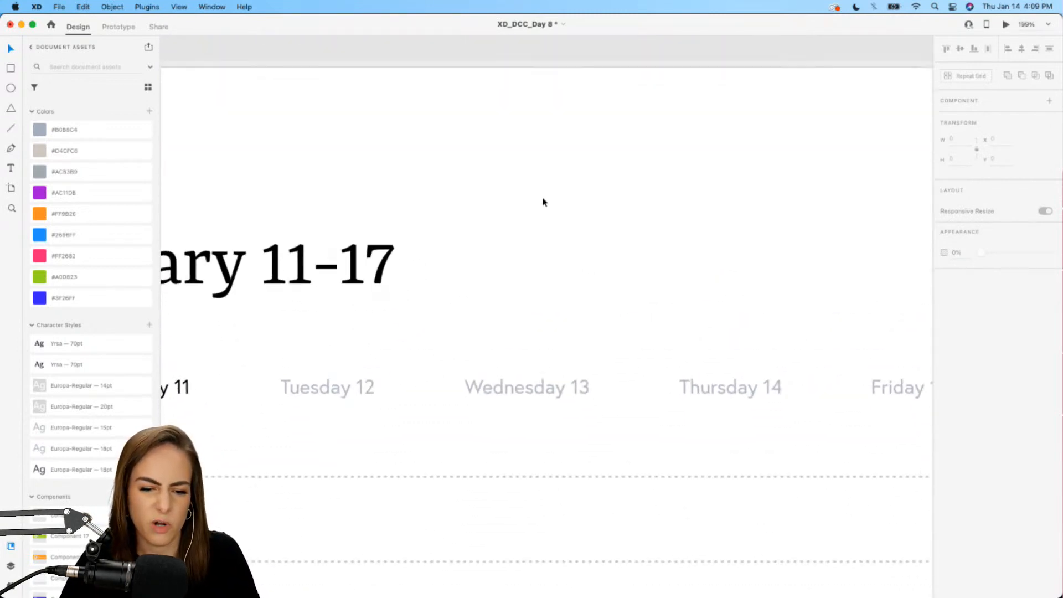
# - Draw a rounded rectangle about 166 × 51 px with a corner radius of 10 beside the January 11–17 heading
pyautogui.scroll(-2, 544, 202)
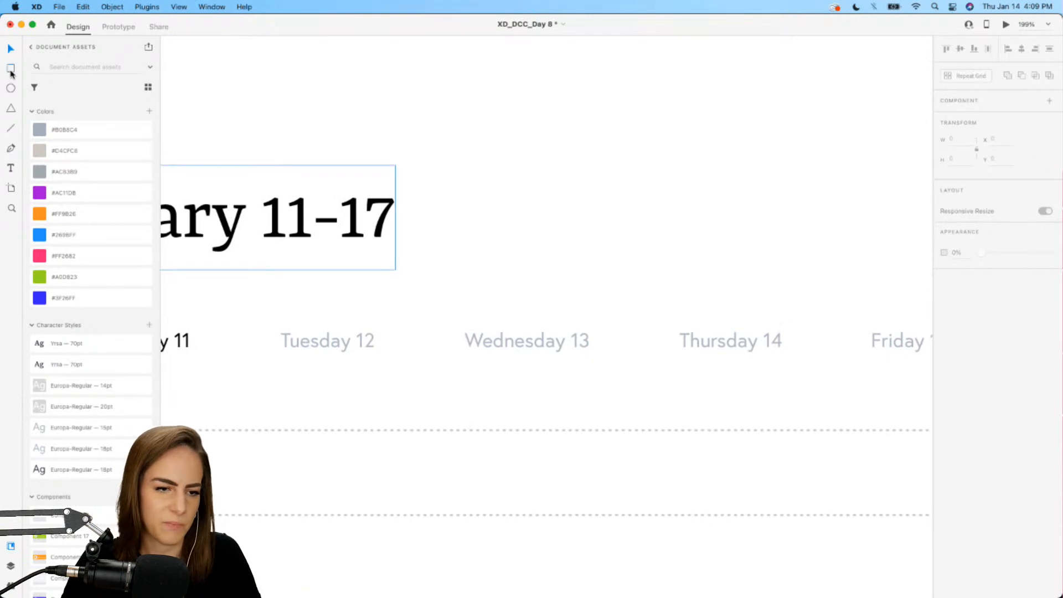
pyautogui.click(11, 70)
pyautogui.moveTo(459, 241)
pyautogui.mouseDown()
pyautogui.moveTo(653, 187)
pyautogui.moveTo(598, 211)
pyautogui.moveTo(631, 205)
pyautogui.mouseUp()
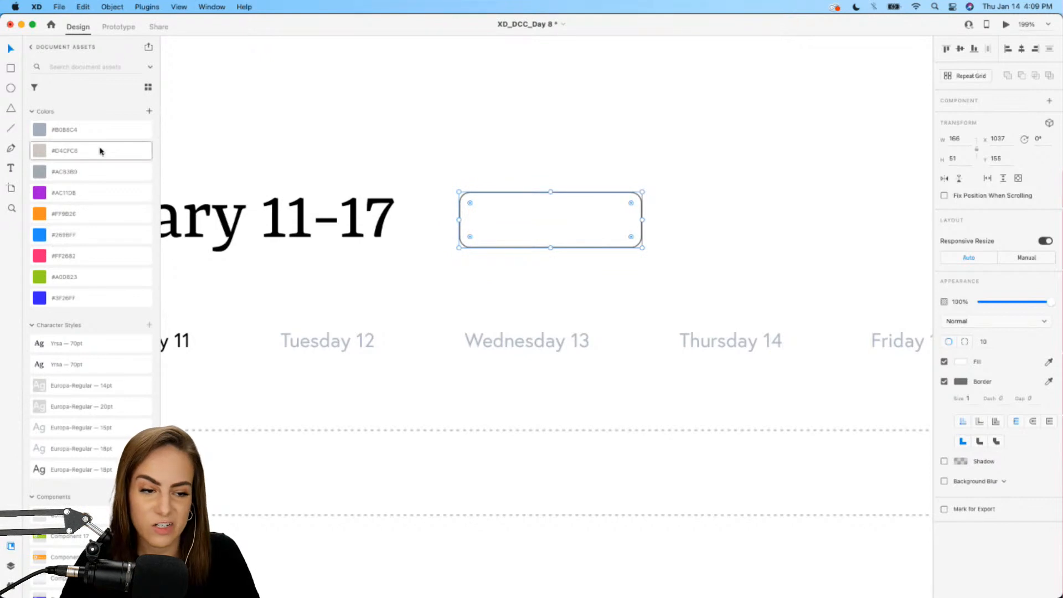
# - Recolour the rectangle's border with the grey-blue sampled from the document colours and lower the border's opacity to about 34%
pyautogui.click(1046, 383)
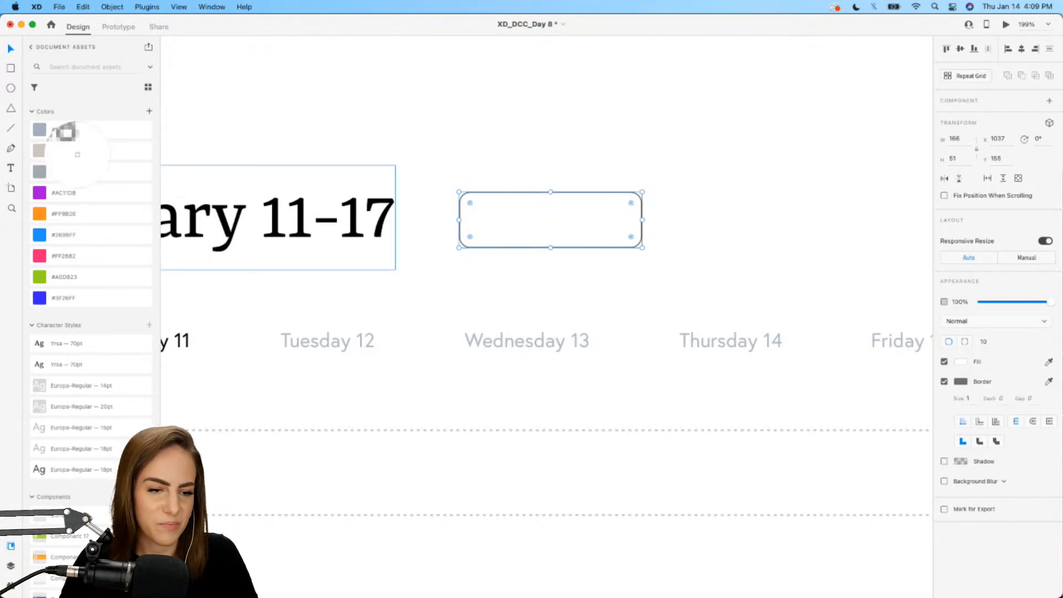
pyautogui.click(41, 129)
pyautogui.scroll(3, 574, 302)
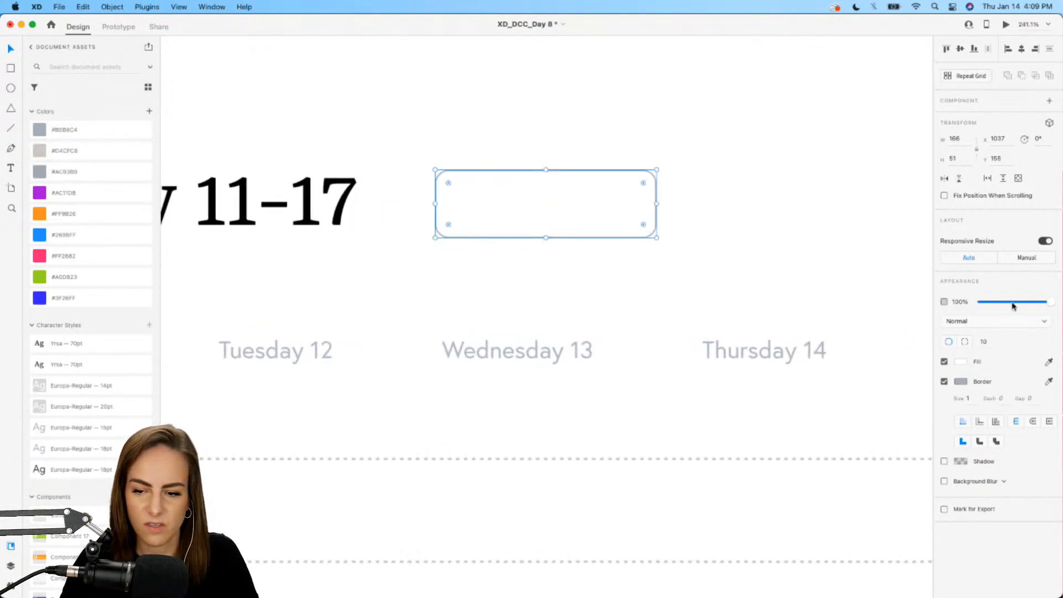
pyautogui.click(966, 382)
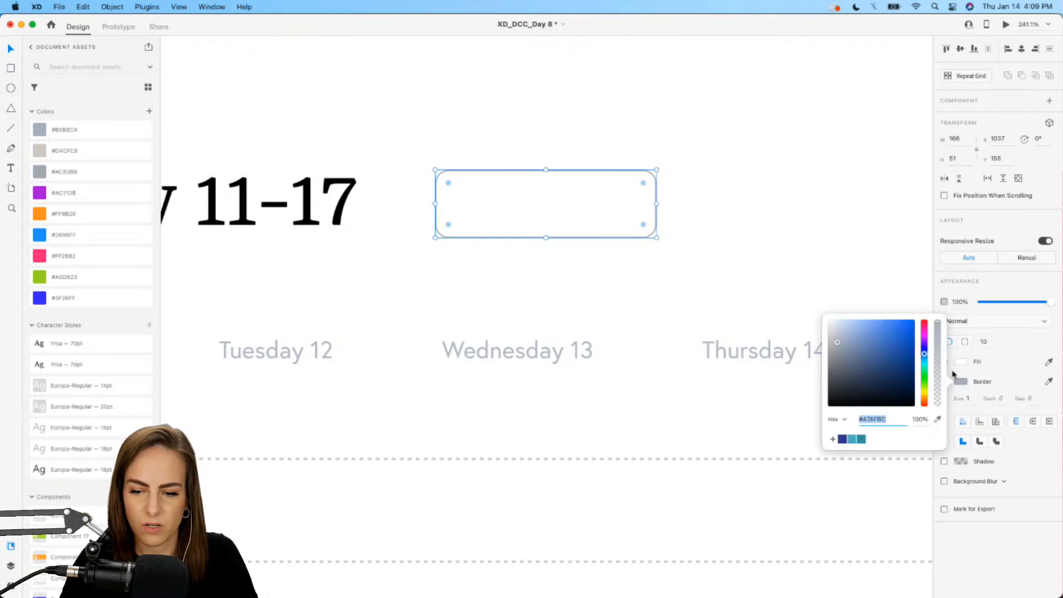
pyautogui.click(939, 386)
pyautogui.moveTo(940, 382); pyautogui.dragTo(940, 380)
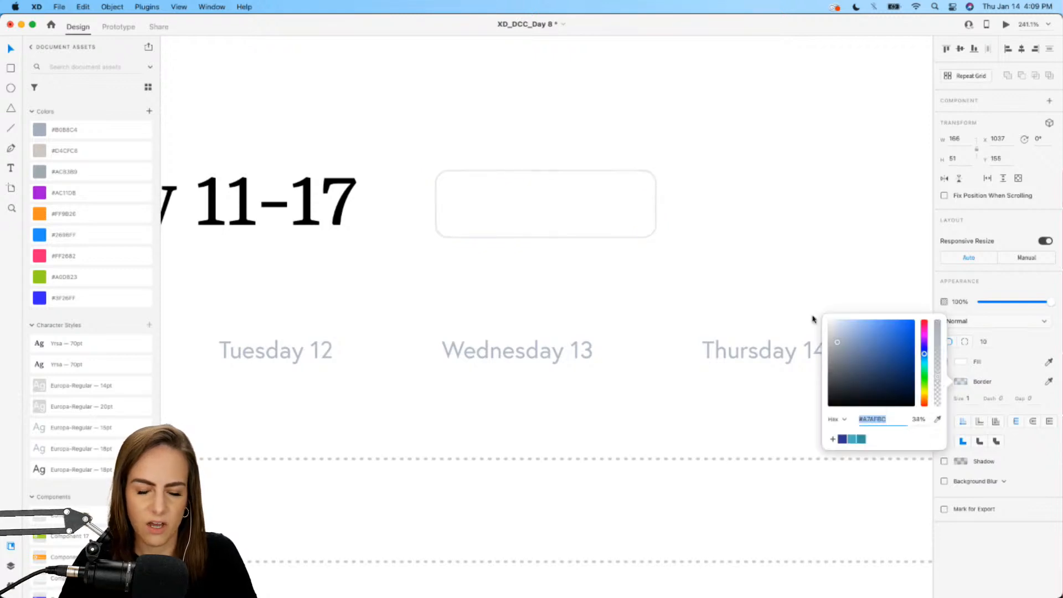
pyautogui.click(812, 319)
# - Place the chevron component, Component 12, inside the right end of the rounded rectangle
pyautogui.scroll(-5, 83, 468)
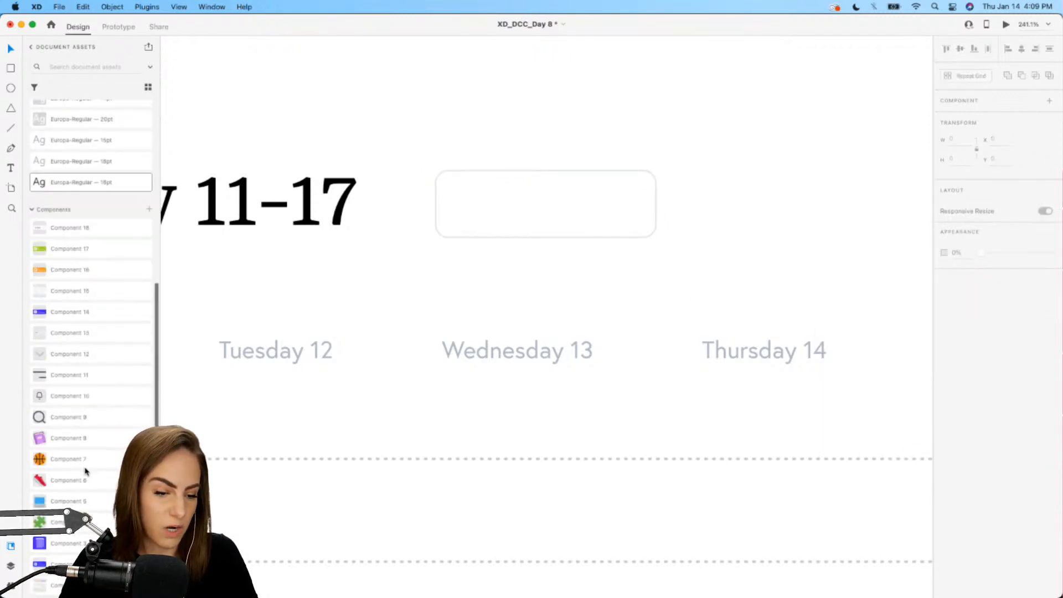
pyautogui.moveTo(66, 356); pyautogui.dragTo(612, 209)
pyautogui.click(721, 268)
pyautogui.click(688, 249)
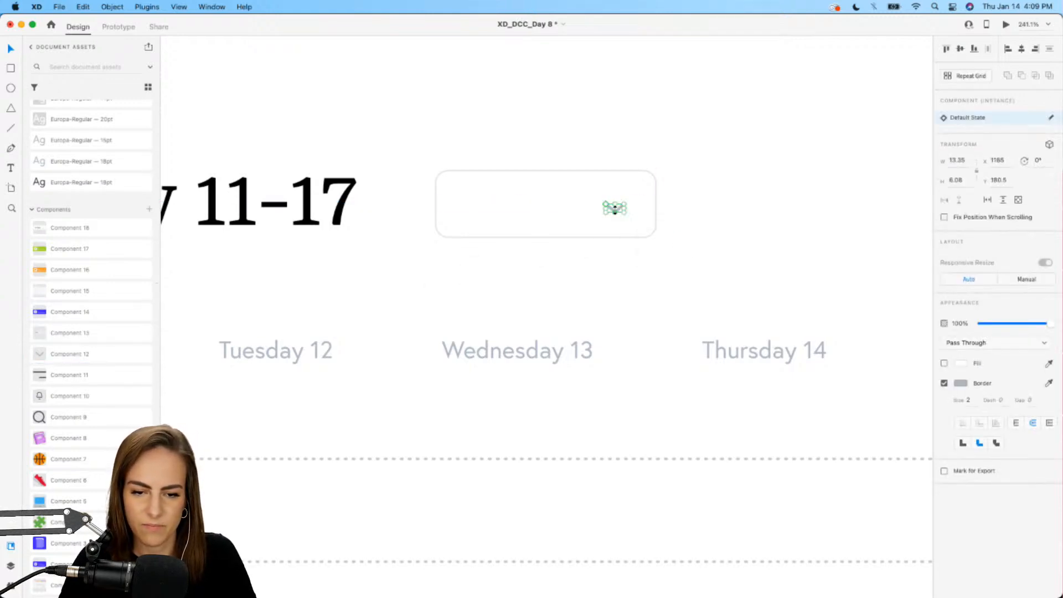
# - Copy the Wednesday 13 label into the rounded rectangle and change the copy's text to "Week View"
pyautogui.click(501, 356)
pyautogui.moveTo(501, 356); pyautogui.dragTo(519, 205)
pyautogui.doubleClick(519, 205)
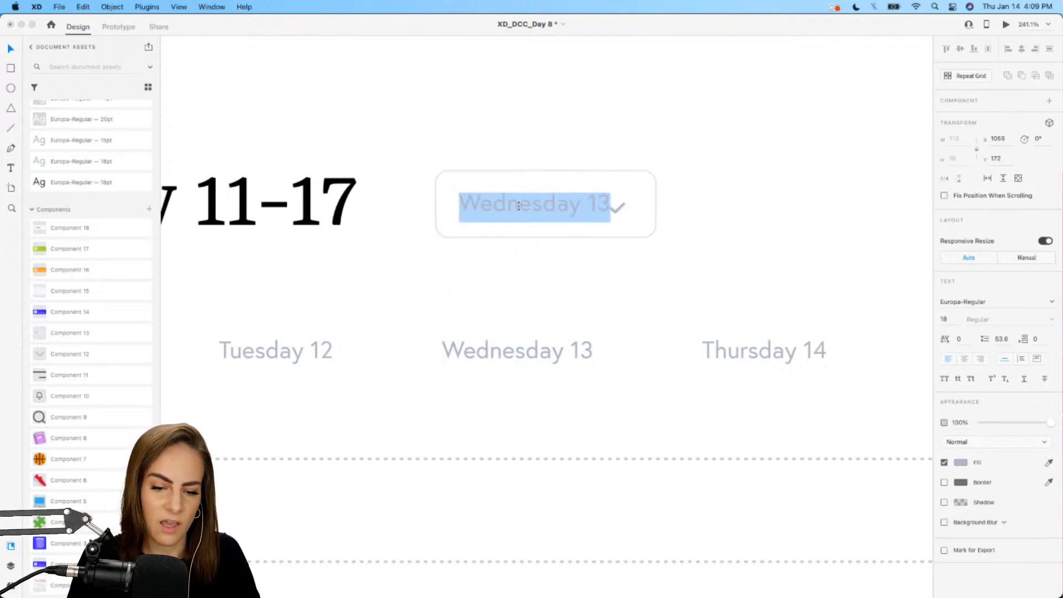
pyautogui.write('By')
pyautogui.press('BackSpace')
pyautogui.press('BackSpace')
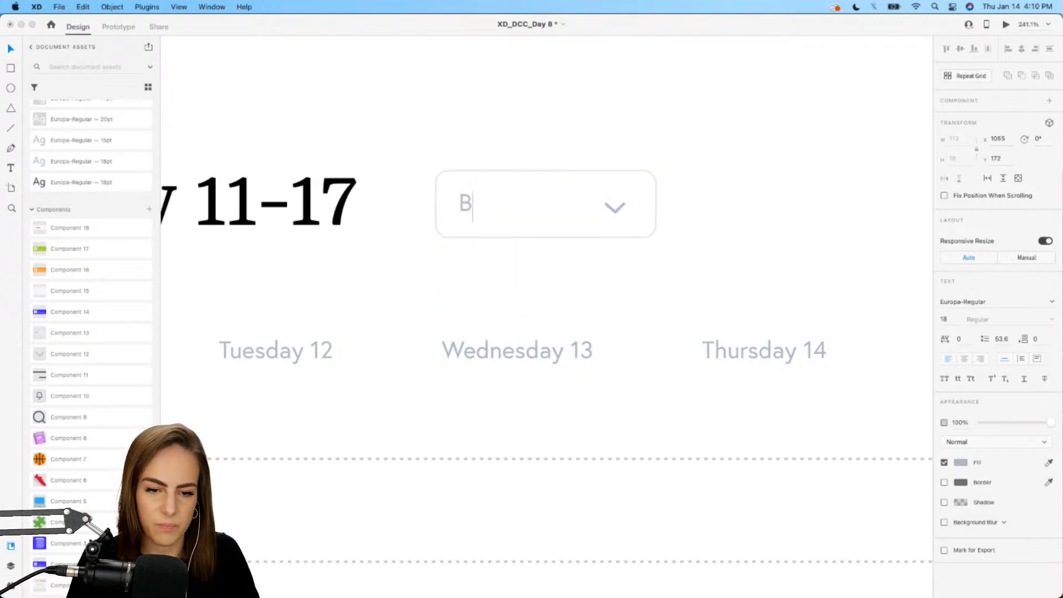
pyautogui.write('Week Biew')
pyautogui.press('BackSpace')
pyautogui.press('BackSpace')
pyautogui.press('BackSpace')
pyautogui.press('BackSpace')
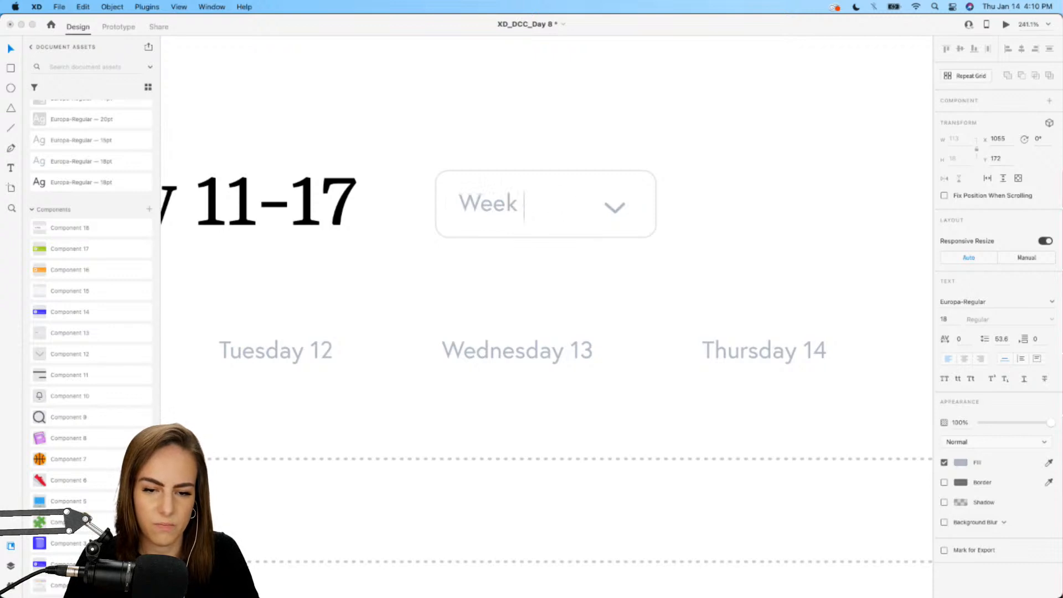
pyautogui.write('View')
pyautogui.press('Escape')
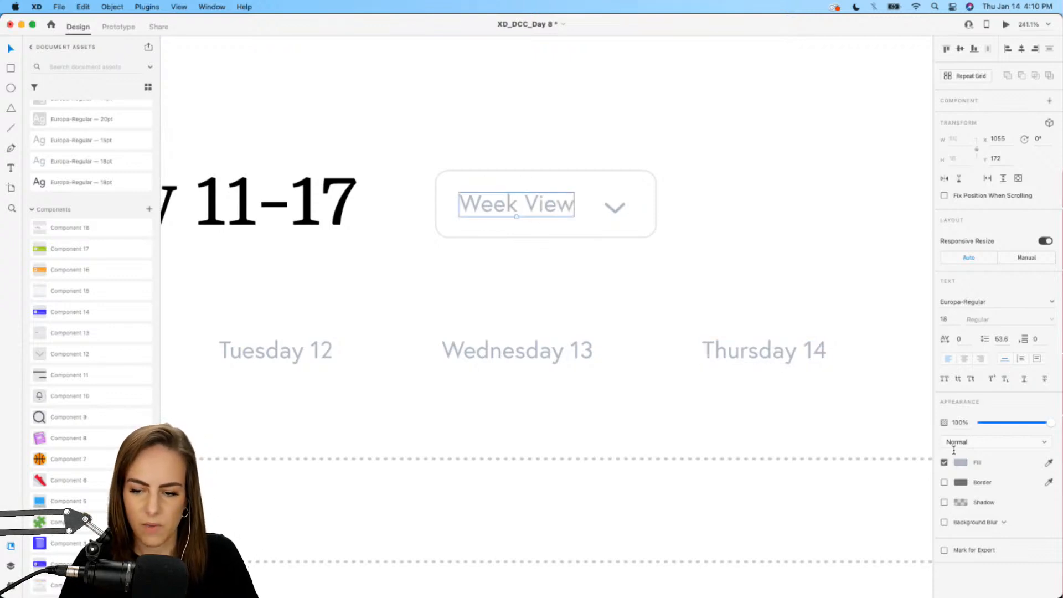
# - Colour the "Week View" text black (#000000) and group it with its rounded box and chevron
pyautogui.click(963, 466)
pyautogui.moveTo(889, 457); pyautogui.dragTo(928, 500)
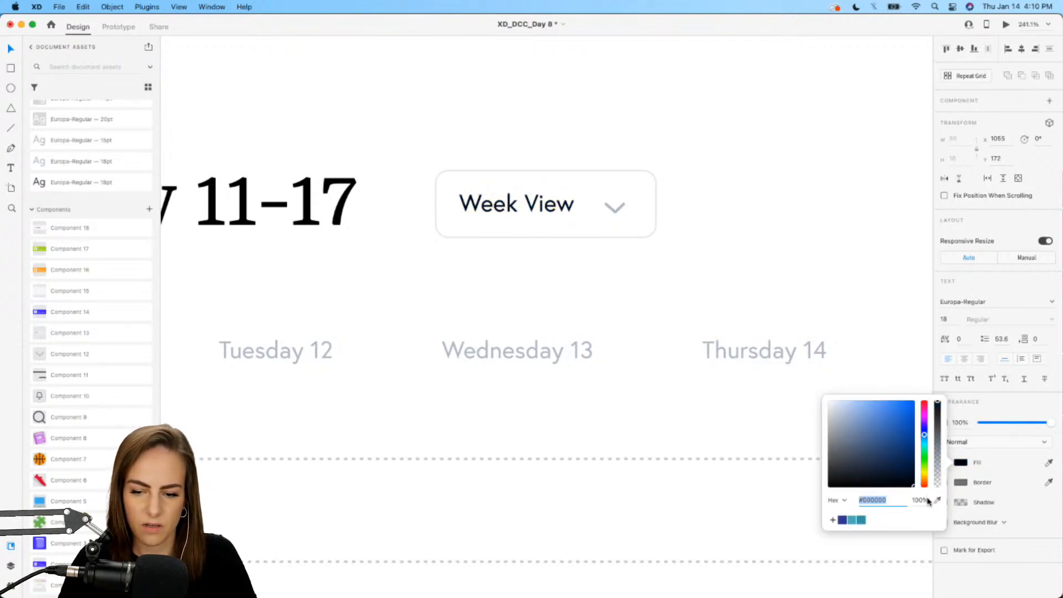
pyautogui.click(666, 259)
pyautogui.scroll(-5, 666, 259)
pyautogui.moveTo(666, 259); pyautogui.dragTo(570, 200)
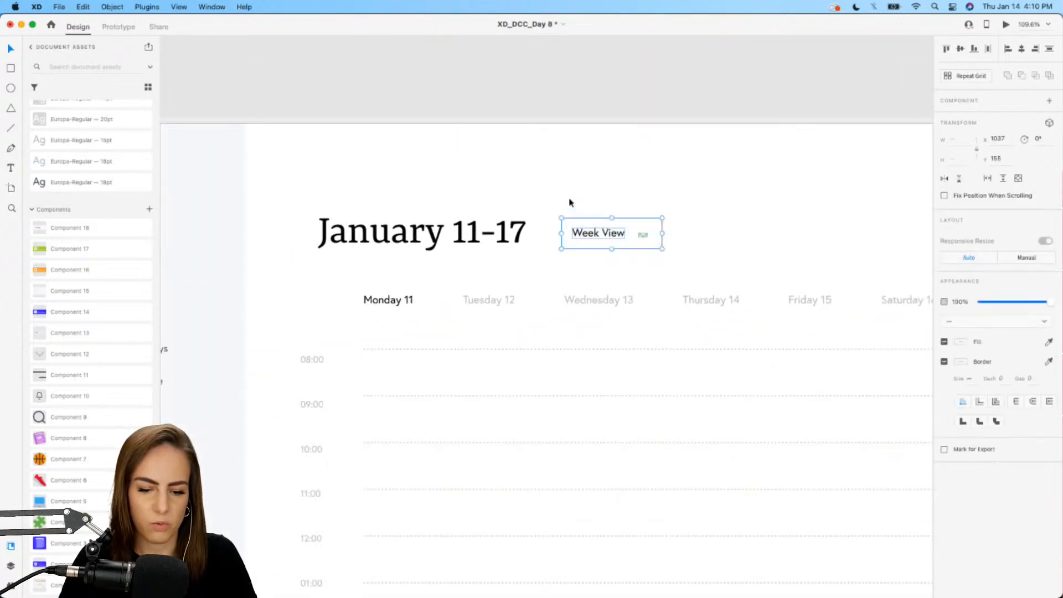
pyautogui.press('super+g')
pyautogui.click(723, 225)
# - Examine the overall planner layout with the view selector, weekday labels and hourly schedule grid
pyautogui.scroll(-5, 723, 225)
pyautogui.scroll(-2, 723, 225)
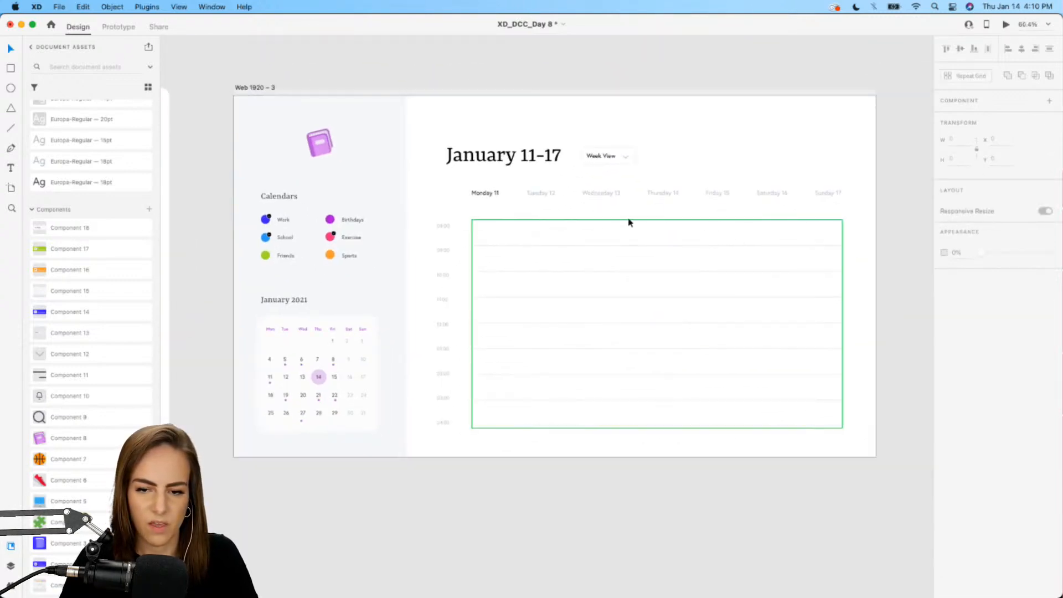
pyautogui.scroll(3, 616, 225)
pyautogui.scroll(2, 616, 224)
pyautogui.scroll(4, 616, 225)
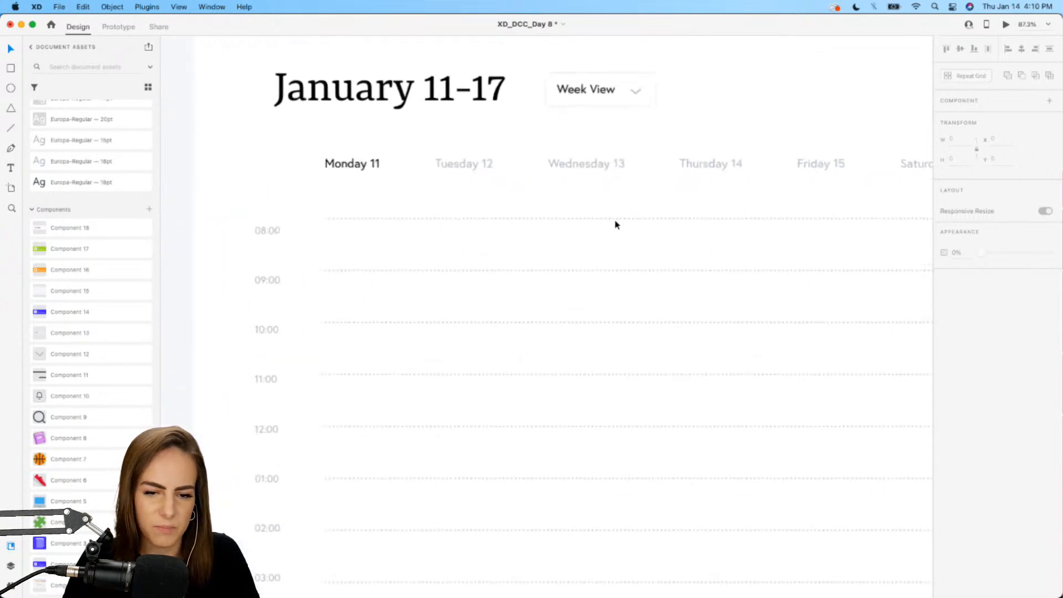
pyautogui.hscroll(-2, 615, 223)
pyautogui.scroll(-5, 529, 157)
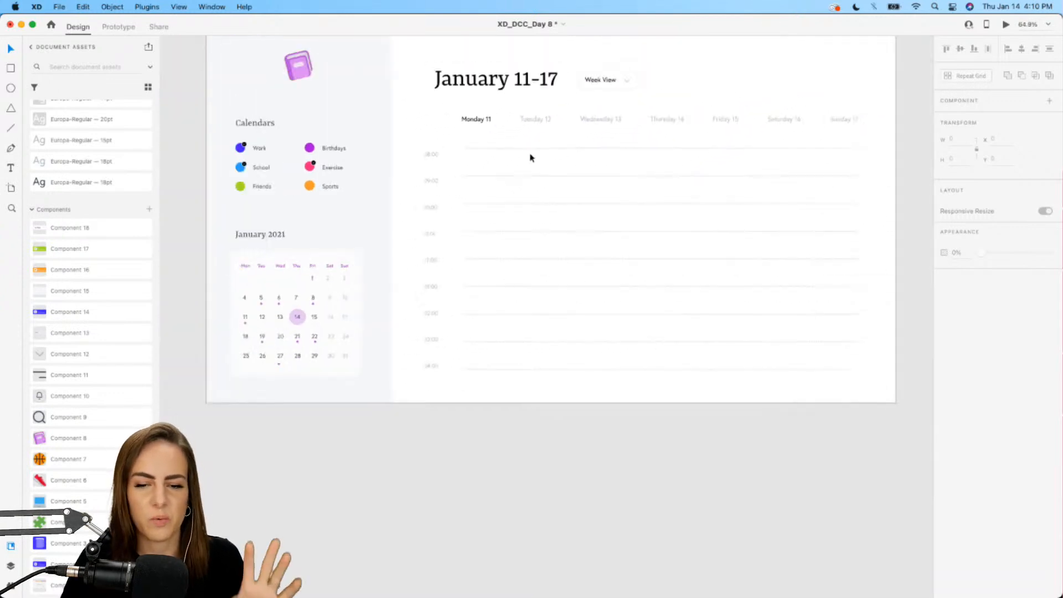
pyautogui.scroll(1, 530, 157)
pyautogui.hscroll(1, 529, 158)
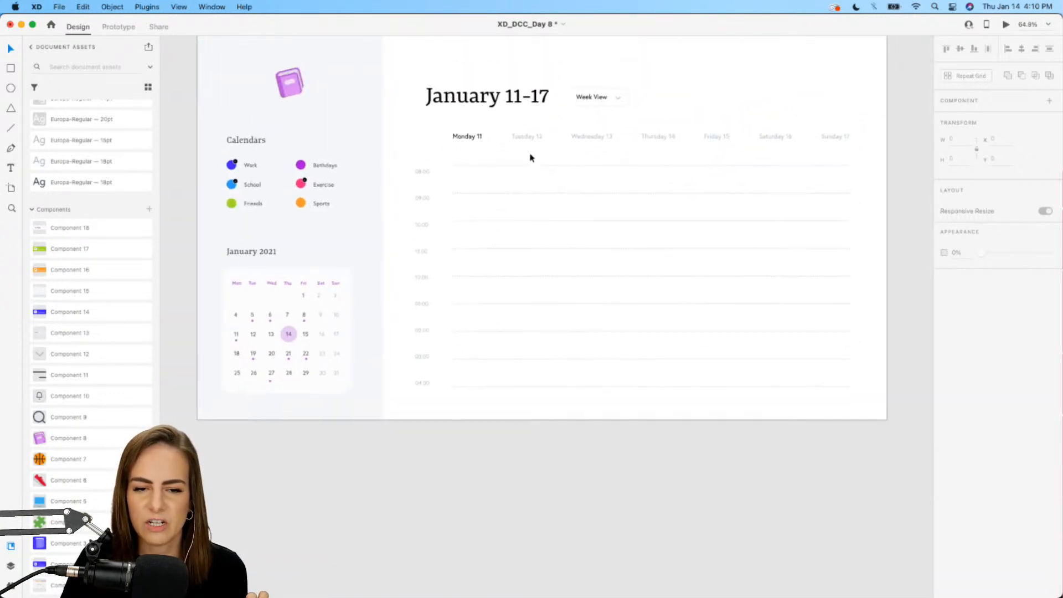
pyautogui.scroll(1, 530, 157)
pyautogui.hscroll(1, 530, 157)
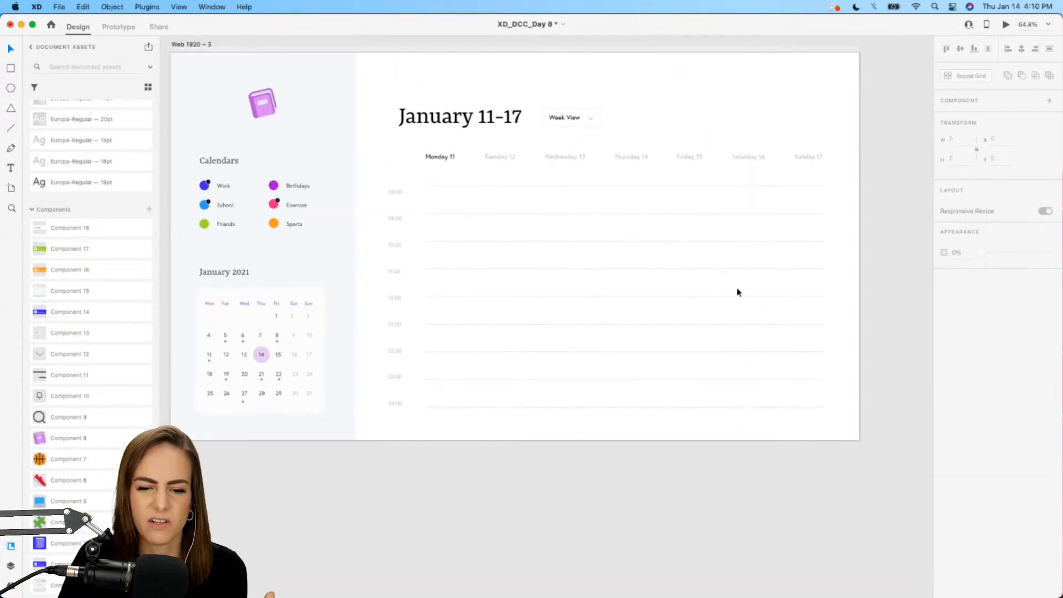
# - Draw a rounded rectangle about 183 × 77 px with a corner radius of 15 in the 08:00 row beneath Tuesday 12
pyautogui.scroll(5, 738, 292)
pyautogui.hscroll(-4, 738, 293)
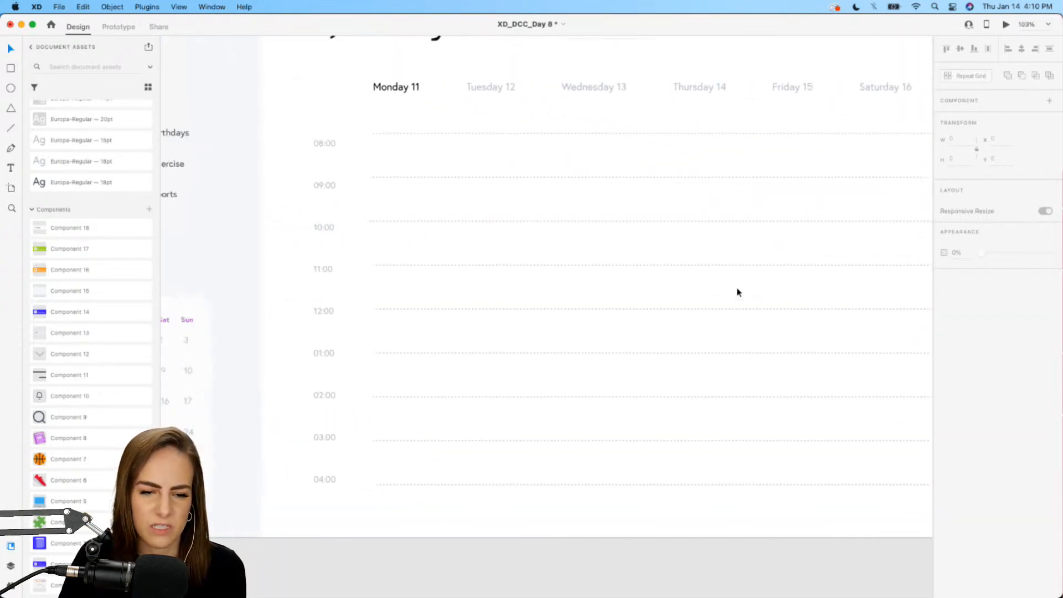
pyautogui.scroll(1, 739, 292)
pyautogui.scroll(4, 537, 228)
pyautogui.press('r')
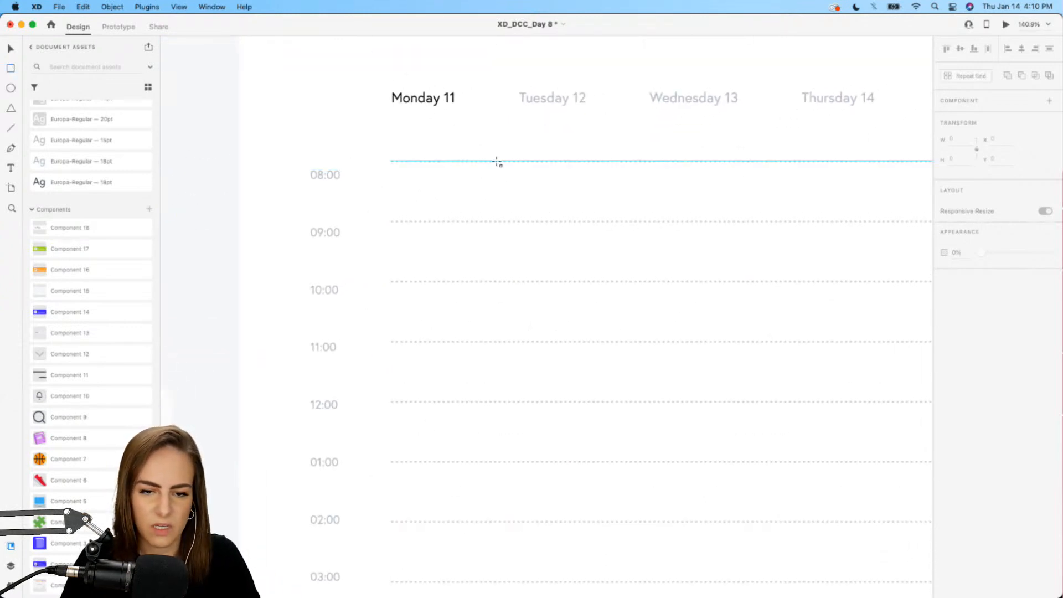
pyautogui.moveTo(487, 161); pyautogui.dragTo(615, 210)
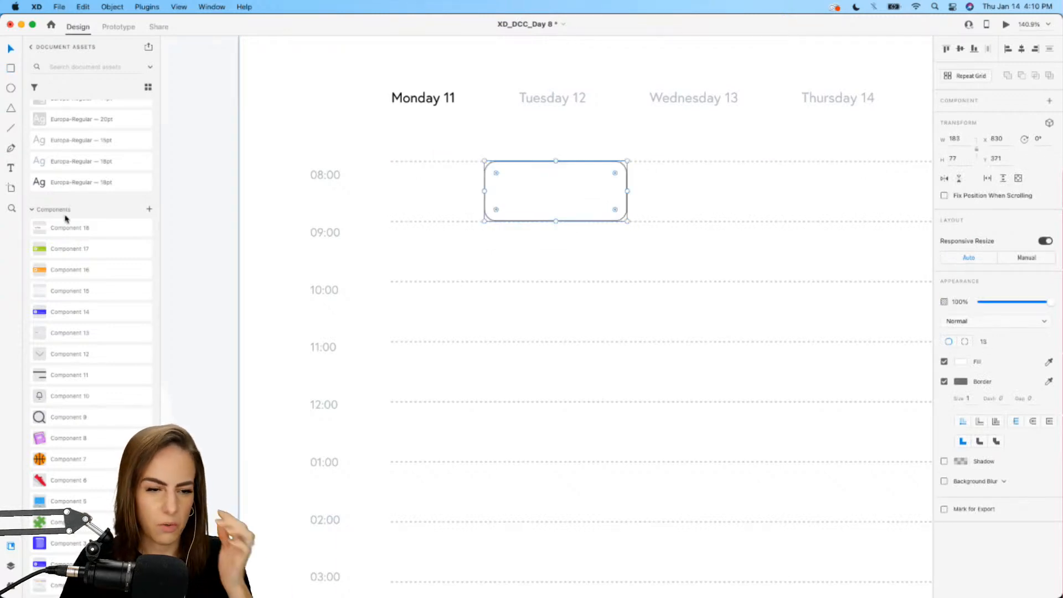
# - Fill the event block with the saved blue-violet colour without a border, and extend its left edge to a width of about 191 px
pyautogui.scroll(10, 61, 217)
pyautogui.click(49, 302)
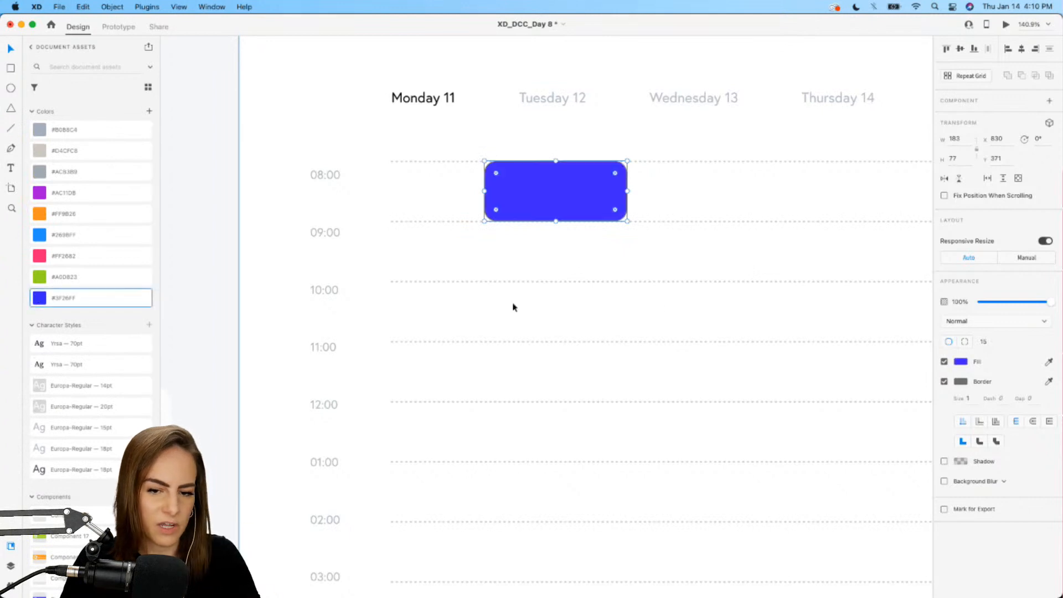
pyautogui.click(944, 381)
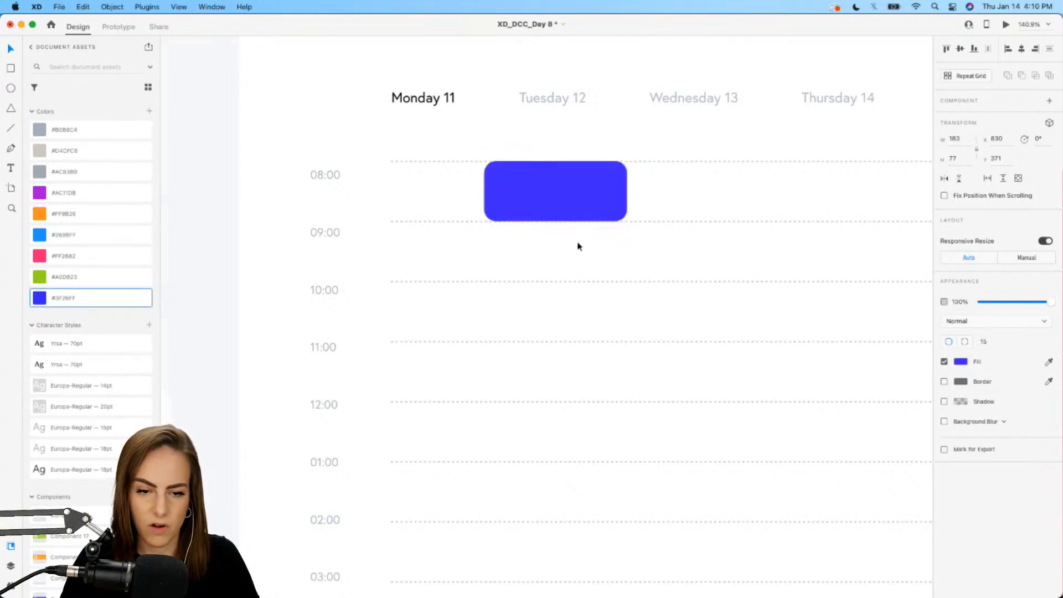
pyautogui.click(495, 197)
pyautogui.moveTo(484, 192); pyautogui.dragTo(477, 192)
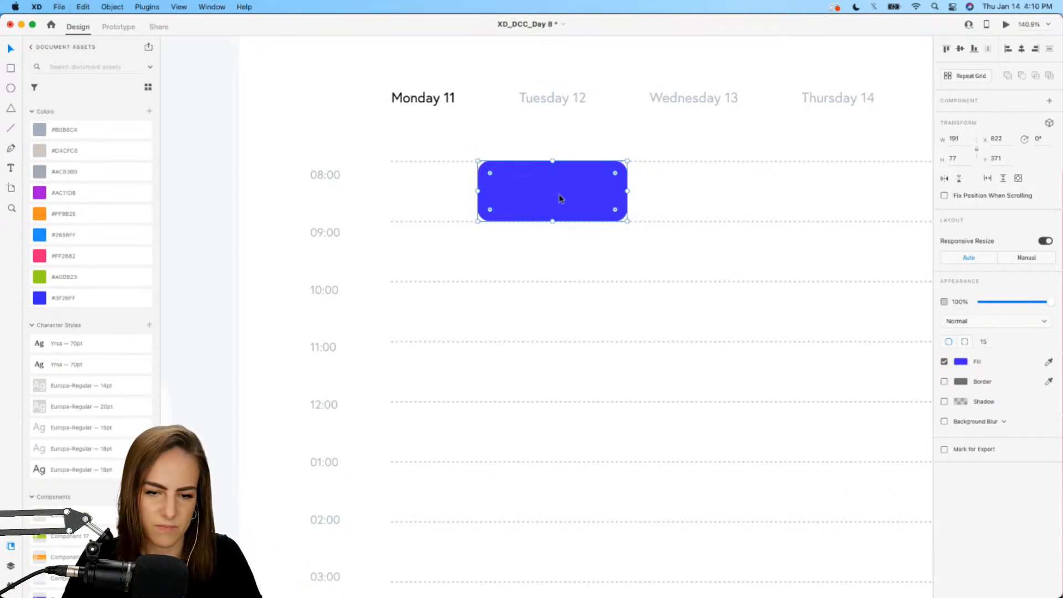
# - Add a white rounded square about 56 × 53 px inside the left end of the blue event block
pyautogui.moveTo(559, 198); pyautogui.dragTo(508, 210)
pyautogui.press('i')
pyautogui.click(530, 257)
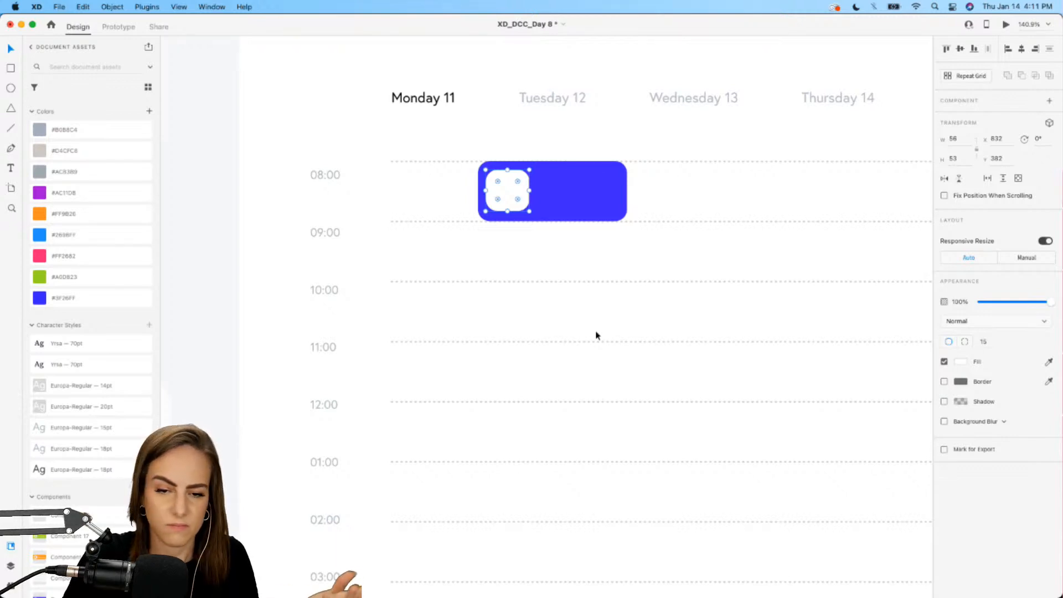
# - Place the blue book icon, Component 3, in the middle of the event block's white square
pyautogui.scroll(-3, 595, 335)
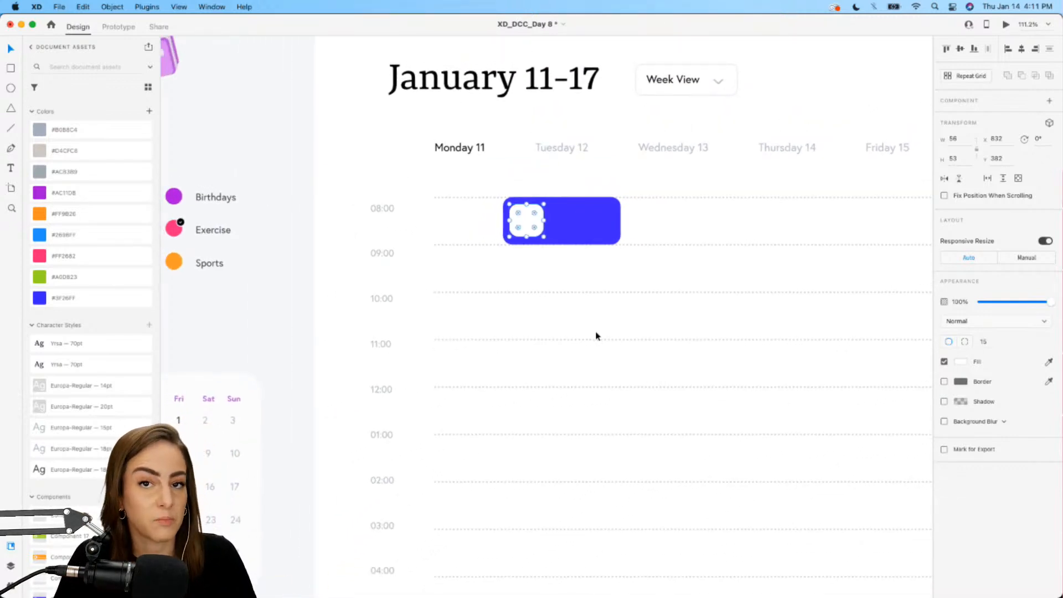
pyautogui.scroll(-3, 596, 336)
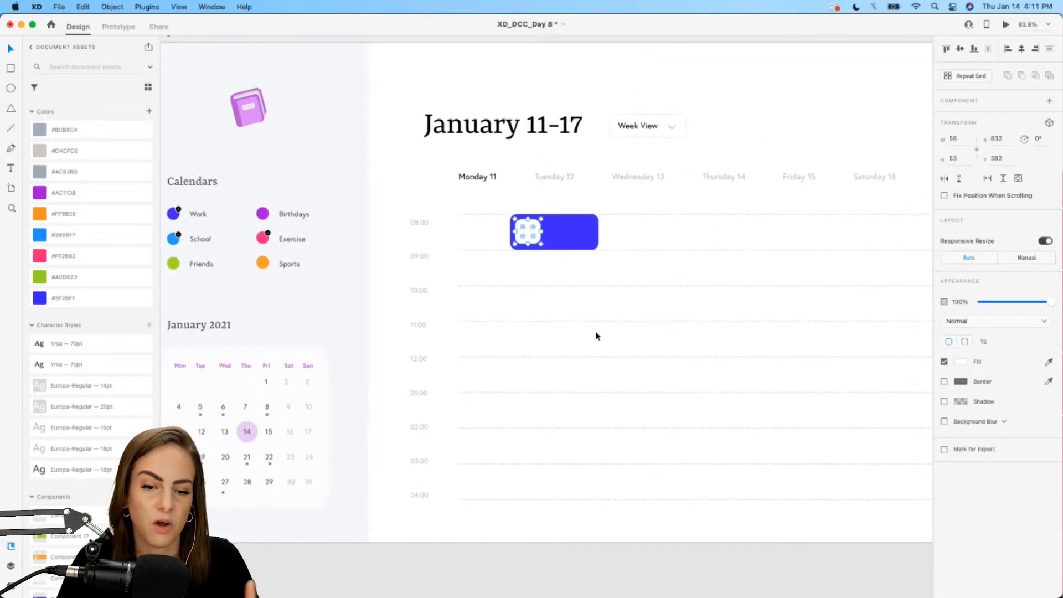
pyautogui.scroll(3, 547, 275)
pyautogui.click(524, 277)
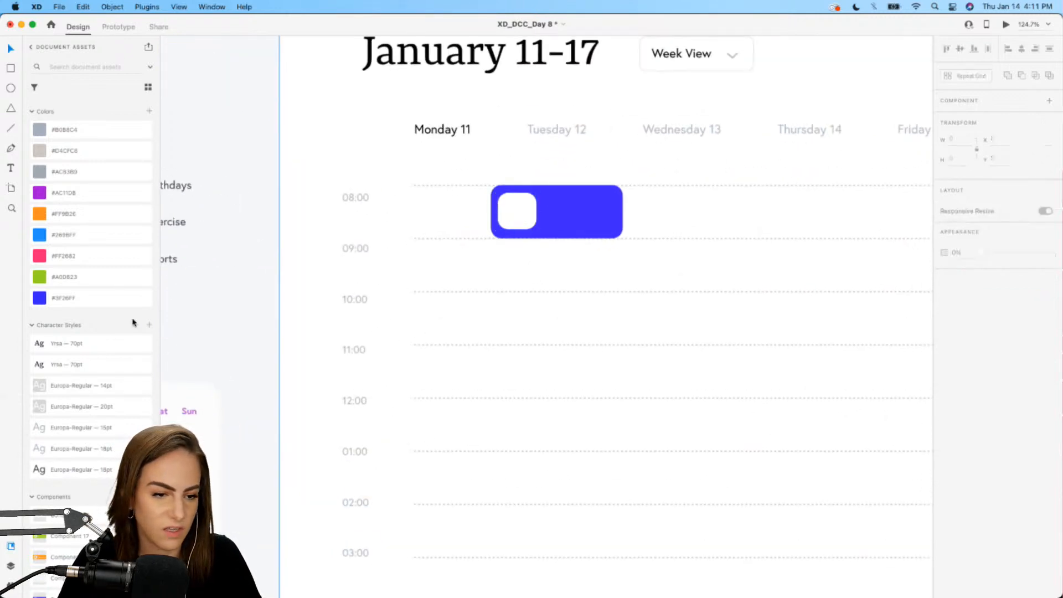
pyautogui.scroll(-10, 92, 372)
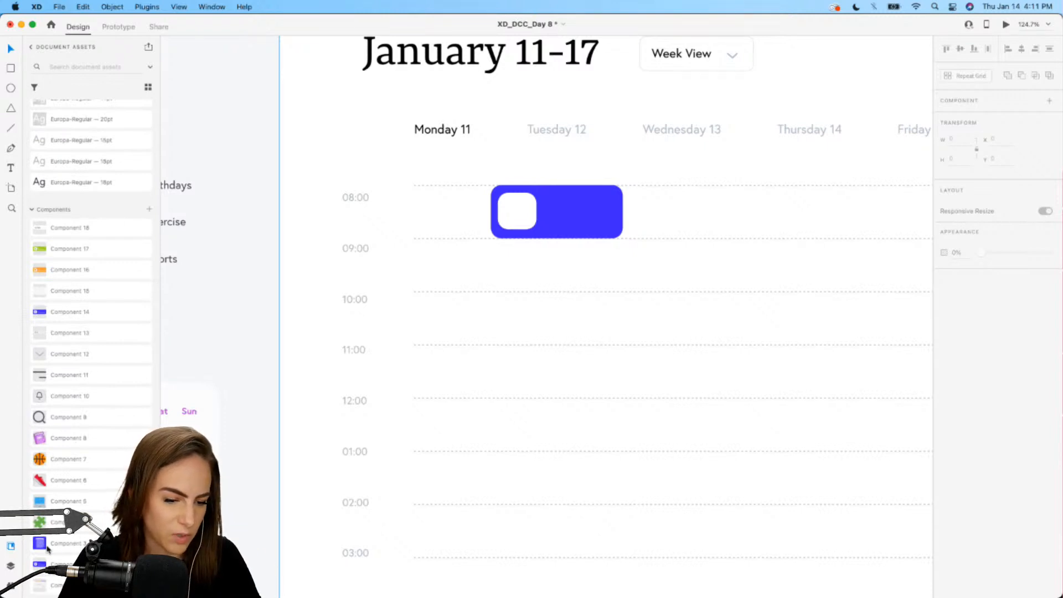
pyautogui.moveTo(47, 548); pyautogui.dragTo(512, 210)
pyautogui.scroll(5, 510, 205)
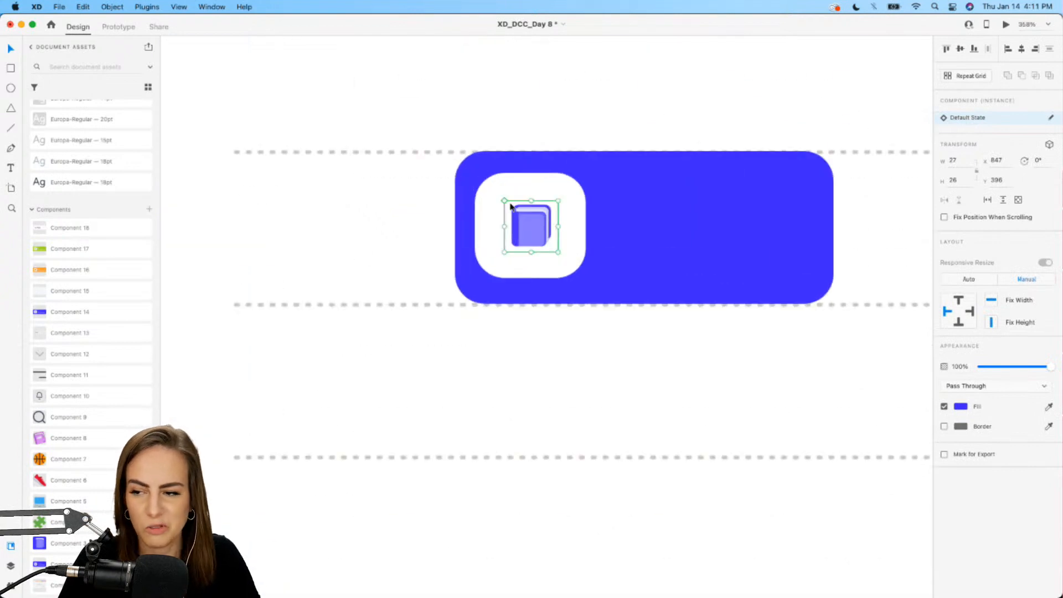
# - Copy the Tuesday 12 label into the event block beside the icon, in white with the Europa-Regular 20pt character style
pyautogui.scroll(-2, 512, 206)
pyautogui.hscroll(2, 504, 177)
pyautogui.scroll(2, 494, 146)
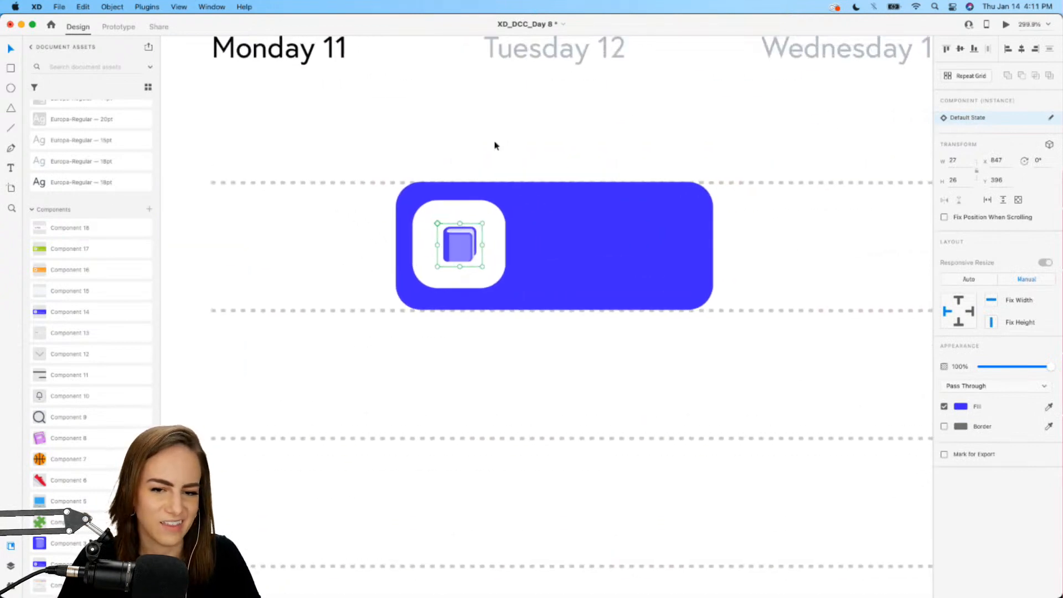
pyautogui.scroll(1, 495, 145)
pyautogui.moveTo(550, 79); pyautogui.dragTo(591, 289)
pyautogui.scroll(3, 75, 283)
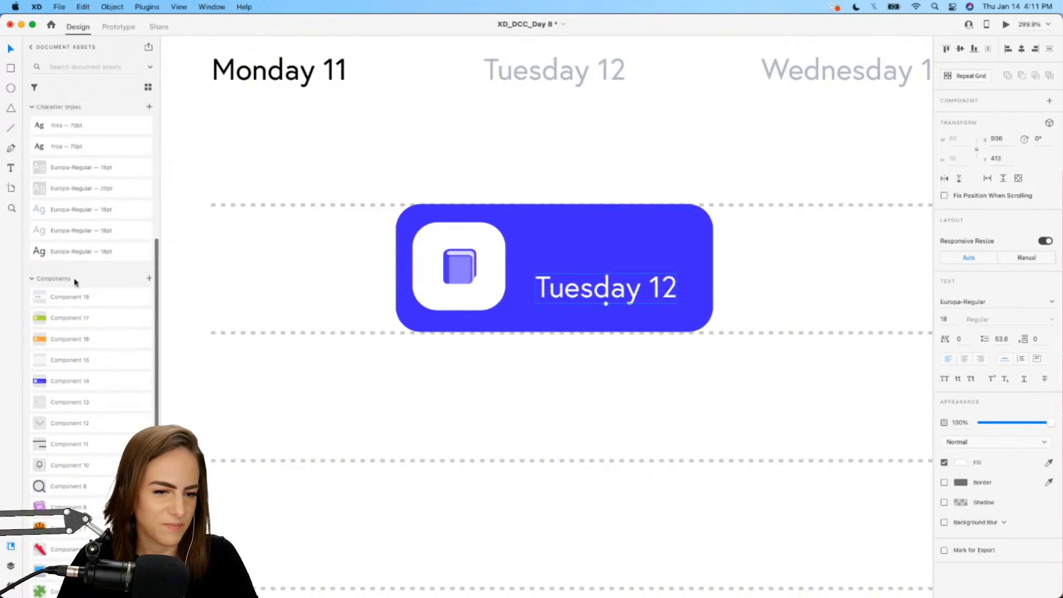
pyautogui.click(102, 191)
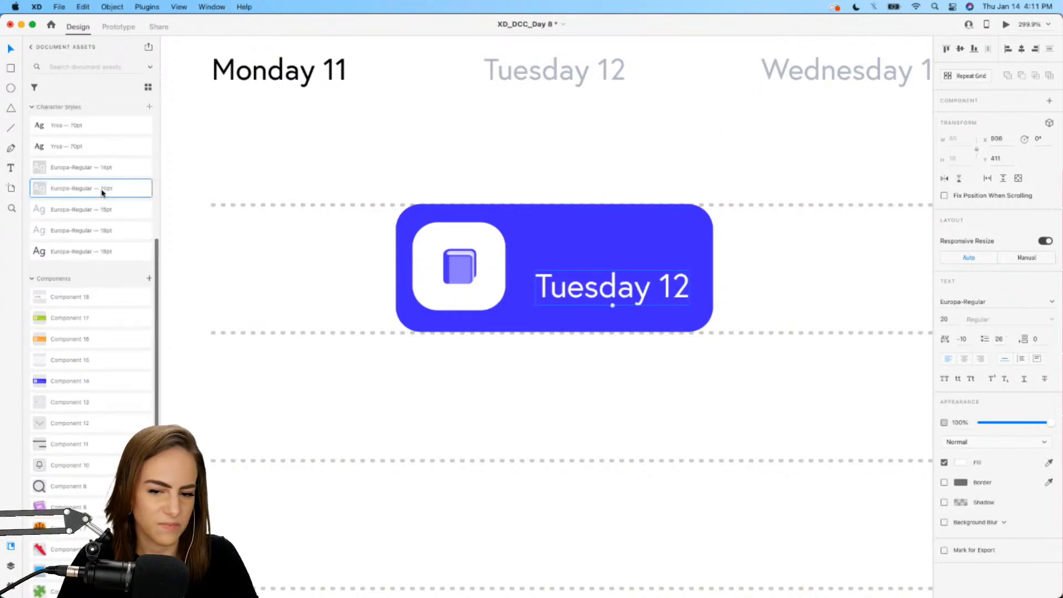
# - Replace the text of the blue event block's label with "Big Test!!"
pyautogui.doubleClick(599, 302)
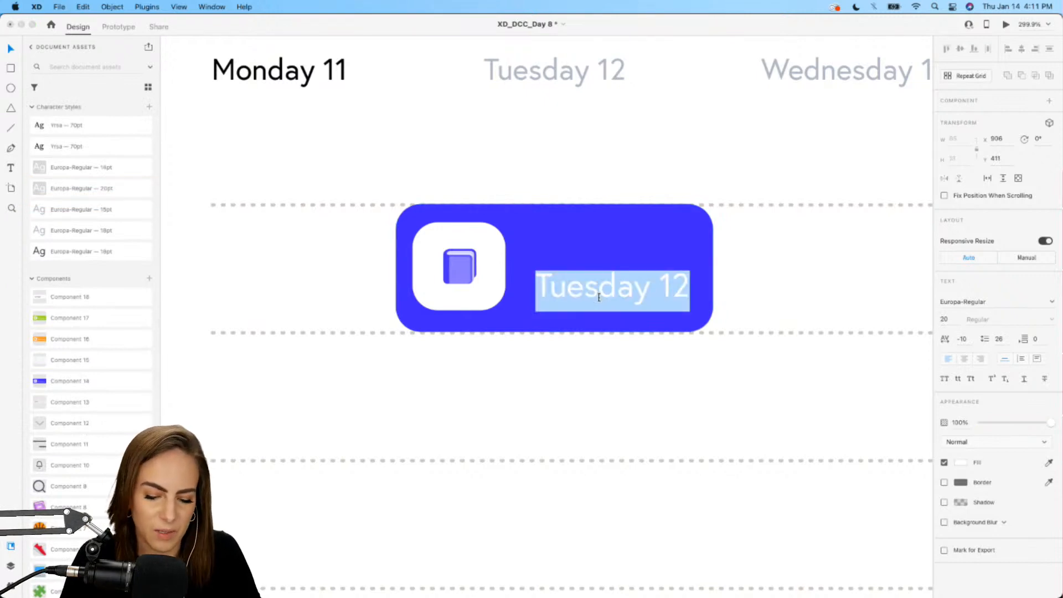
pyautogui.write('S')
pyautogui.press('BackSpace')
pyautogui.write('Big T')
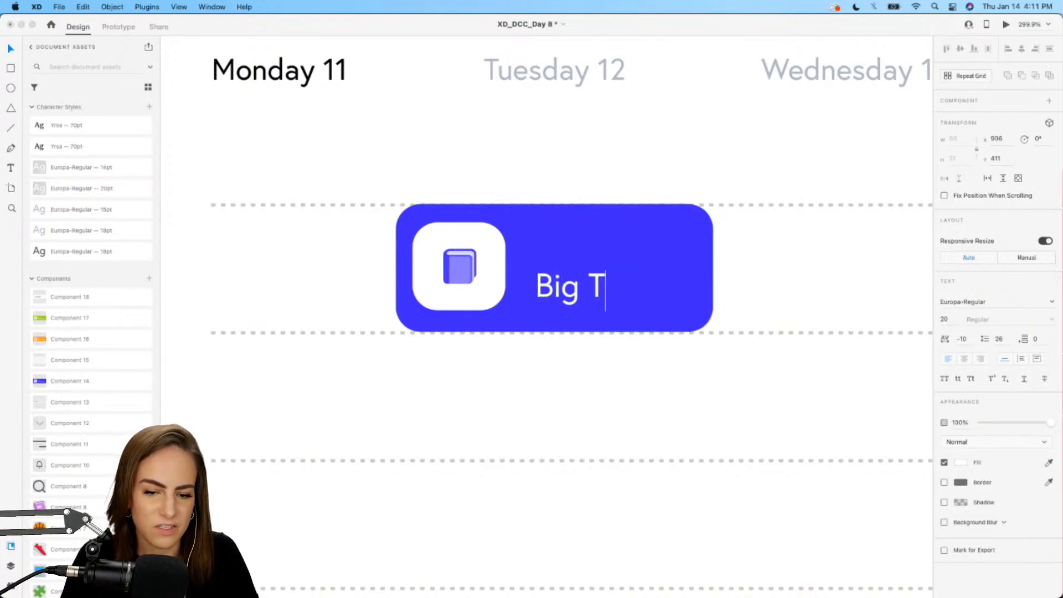
pyautogui.write('est!!')
pyautogui.press('Escape')
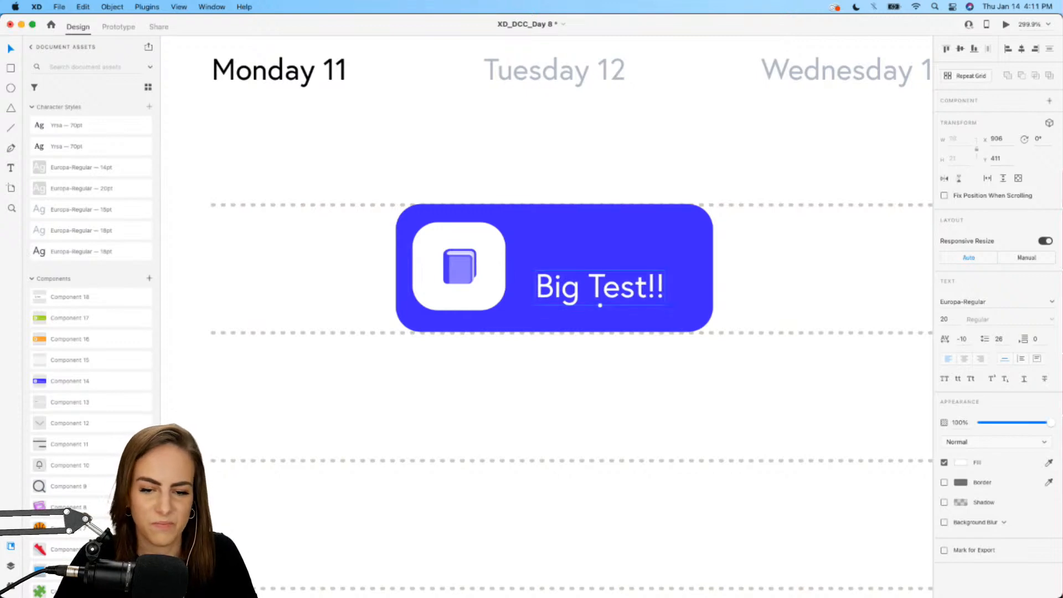
# - Duplicate the "Big Test!!" label directly above itself, change the copy to "School", and apply the Europa-Regular 14pt character style
pyautogui.hscroll(1, 741, 297)
pyautogui.moveTo(594, 293); pyautogui.dragTo(576, 248)
pyautogui.doubleClick(576, 248)
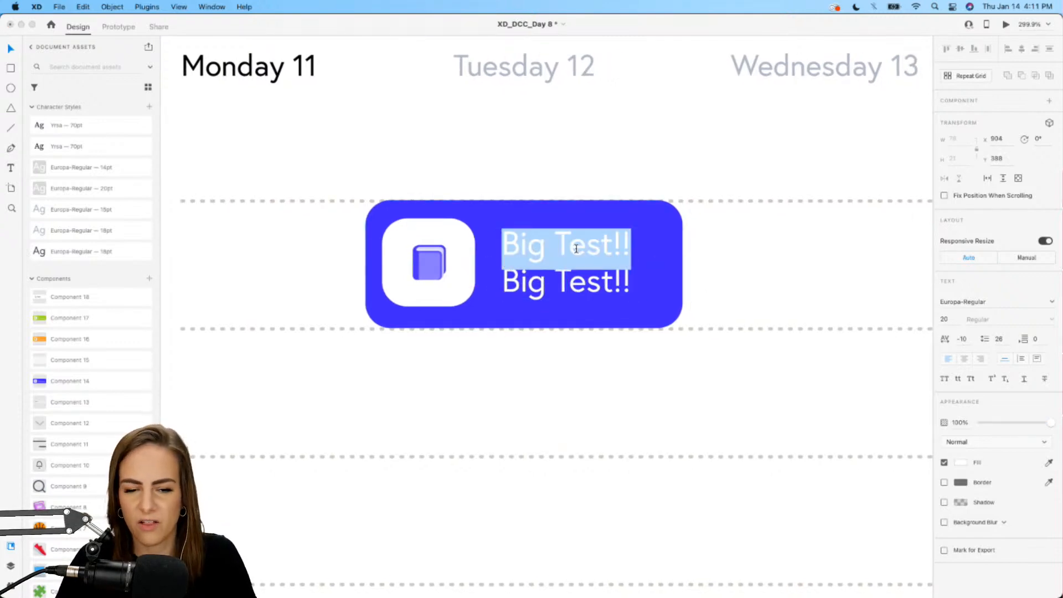
pyautogui.write('School')
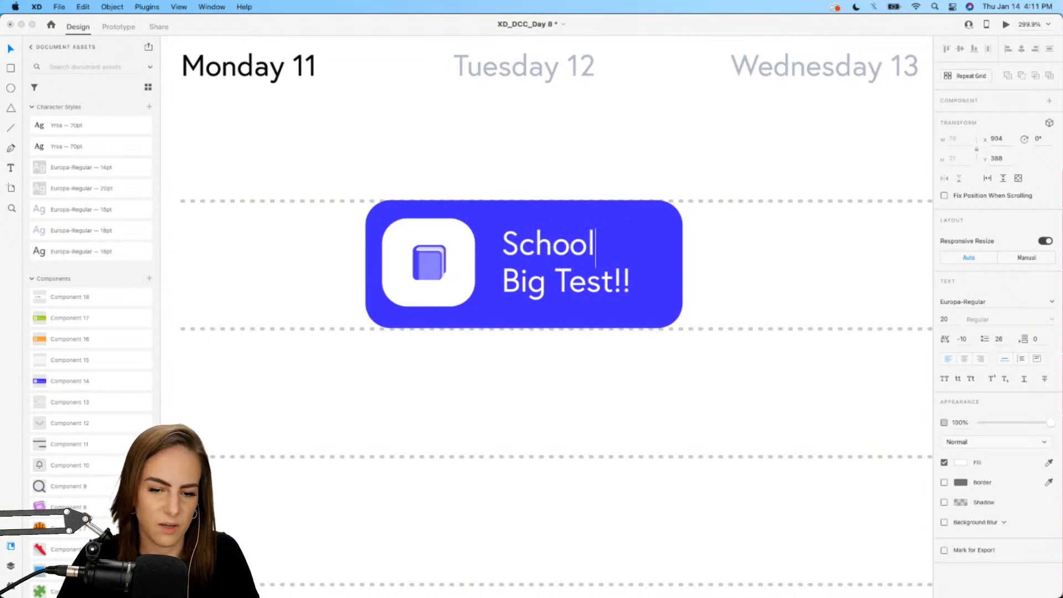
pyautogui.click(84, 168)
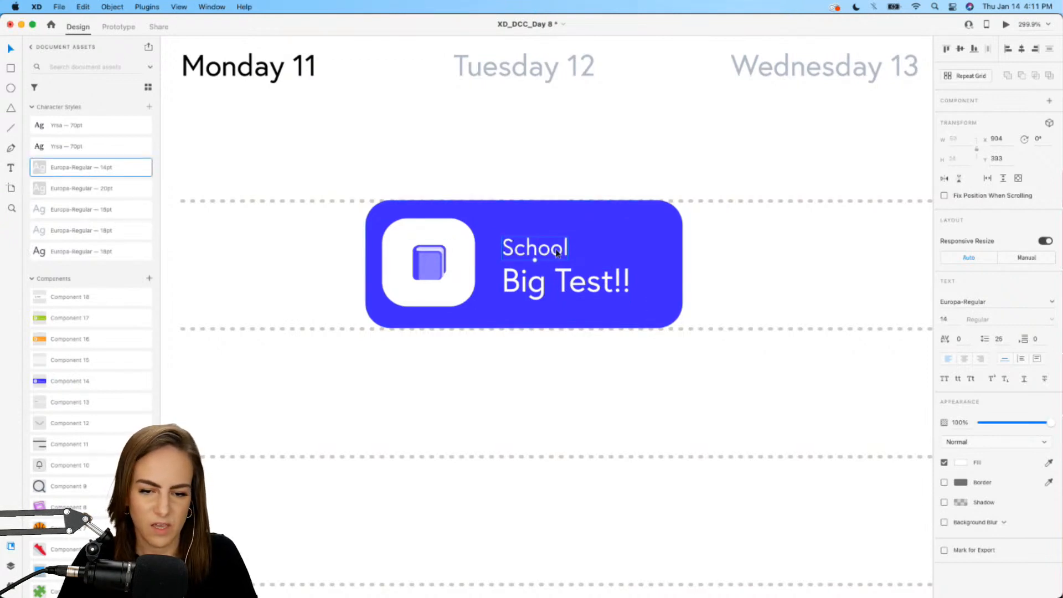
# - Move the "School" and "Big Test!!" labels slightly upward so they sit vertically centred beside the event block's icon
pyautogui.moveTo(555, 245); pyautogui.dragTo(555, 242)
pyautogui.moveTo(533, 286); pyautogui.dragTo(534, 249)
pyautogui.keyDown('shift'); pyautogui.click(533, 245); pyautogui.keyUp('shift')
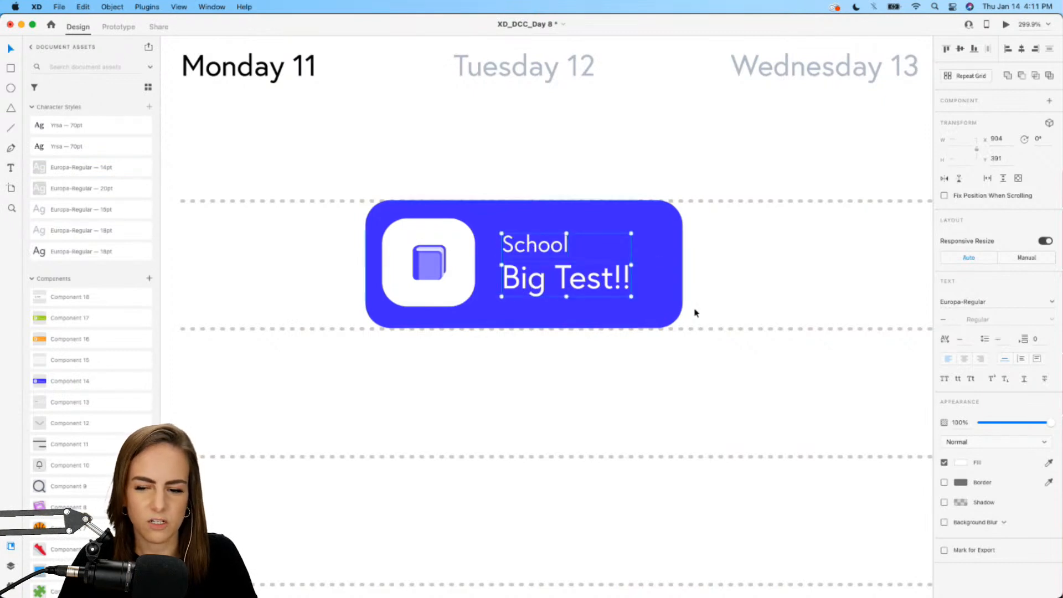
pyautogui.click(774, 281)
# - Lower the opacity of the "School" label to about 69%
pyautogui.click(526, 254)
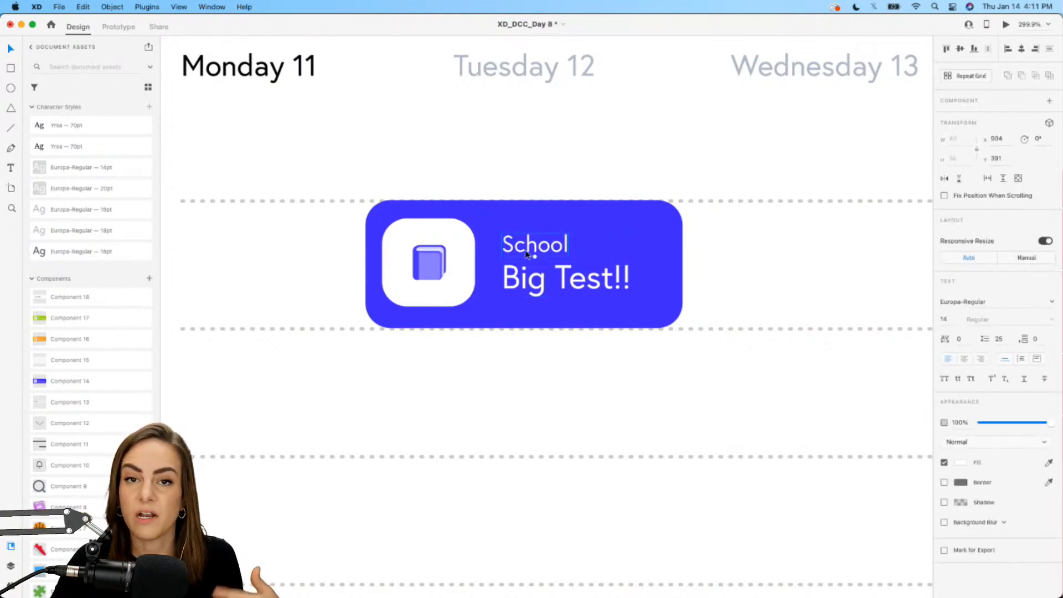
pyautogui.click(1032, 422)
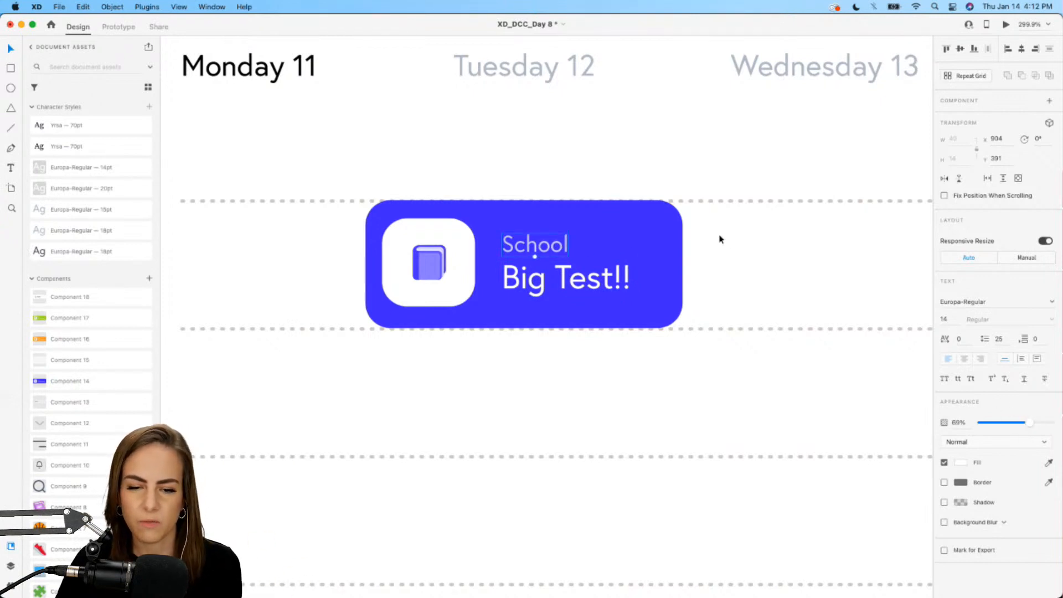
pyautogui.scroll(-5, 718, 249)
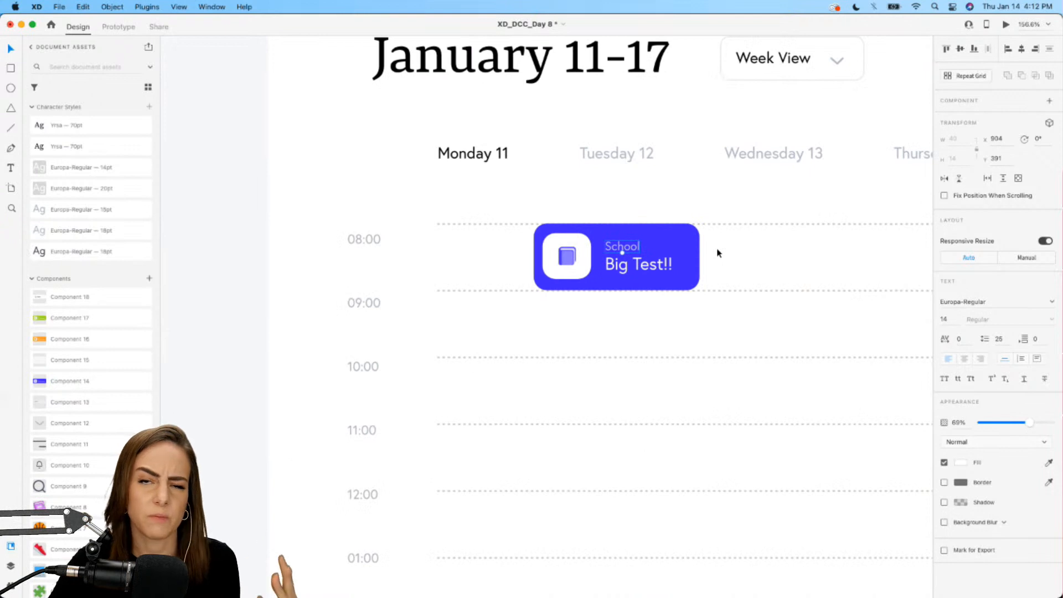
pyautogui.scroll(5, 718, 253)
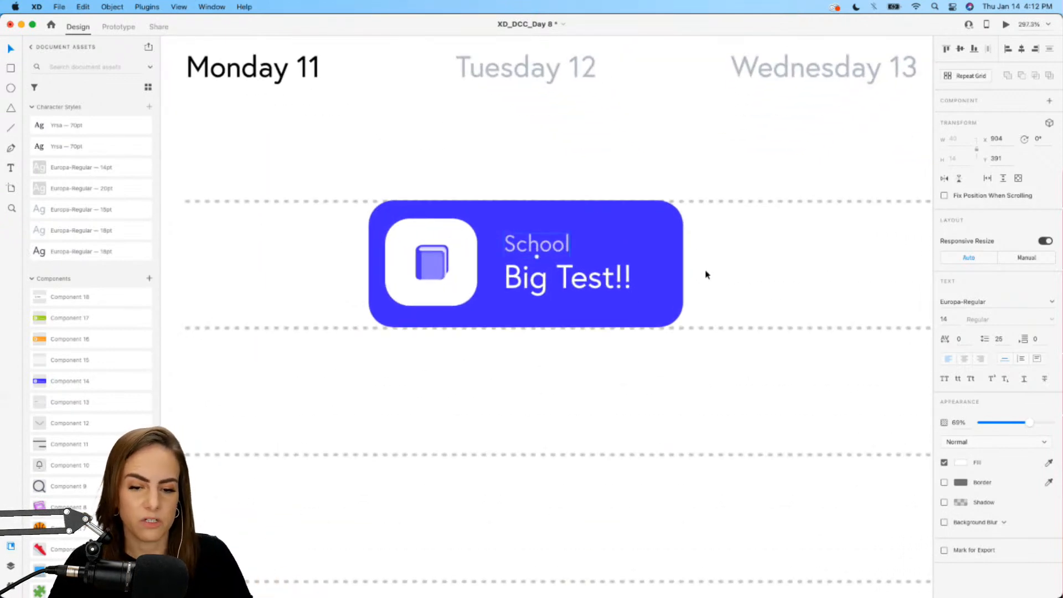
# - Group both labels, the book icon, the white square and the blue background into one event card
pyautogui.scroll(-5, 719, 302)
pyautogui.keyDown('shift'); pyautogui.click(627, 286); pyautogui.keyUp('shift')
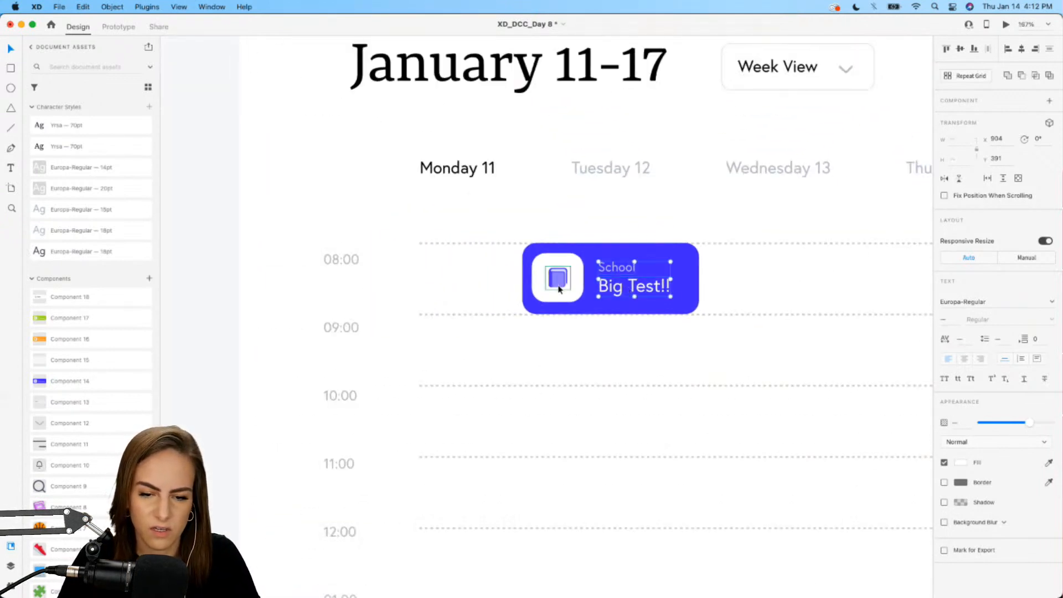
pyautogui.keyDown('shift'); pyautogui.click(558, 285); pyautogui.keyUp('shift')
pyautogui.keyDown('shift'); pyautogui.click(579, 268); pyautogui.keyUp('shift')
pyautogui.keyDown('shift'); pyautogui.click(586, 249); pyautogui.keyUp('shift')
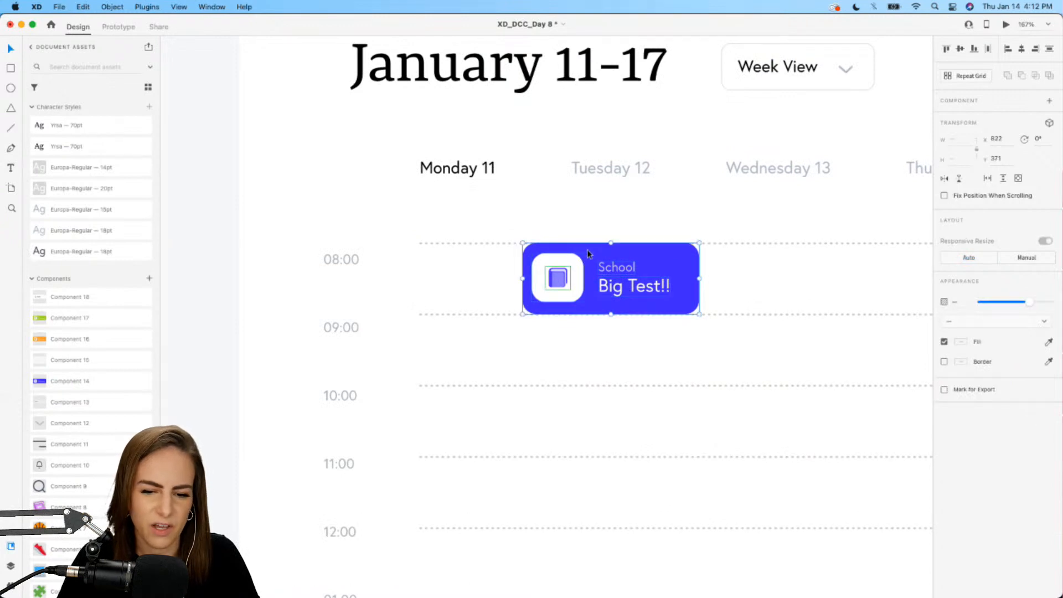
pyautogui.press('super+g')
# - Move the grouped event card horizontally to X 846 within the 08:00 row, beneath the Tuesday 12 heading
pyautogui.scroll(-3, 587, 250)
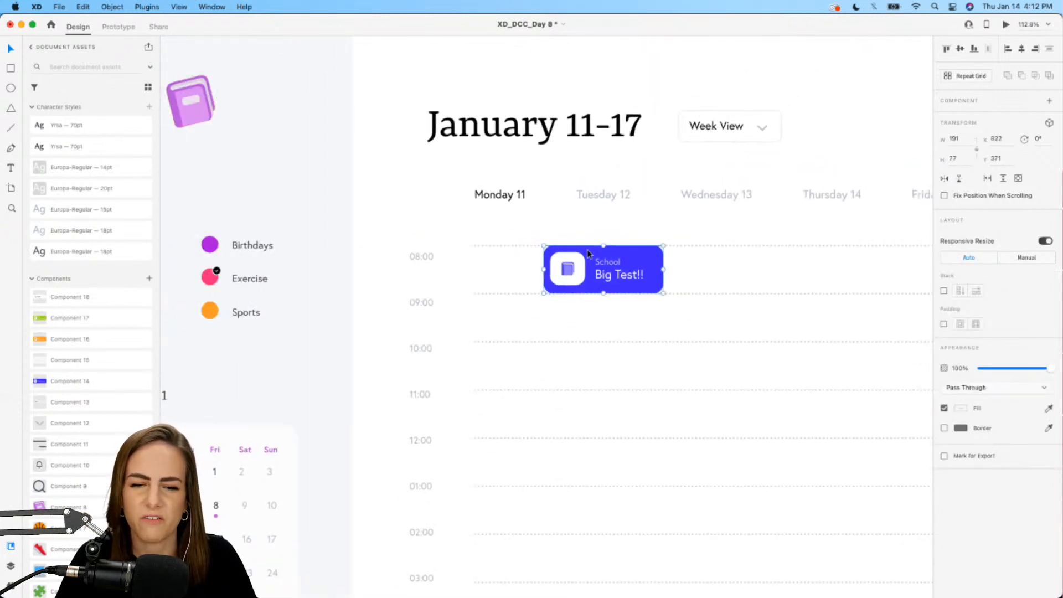
pyautogui.scroll(5, 587, 249)
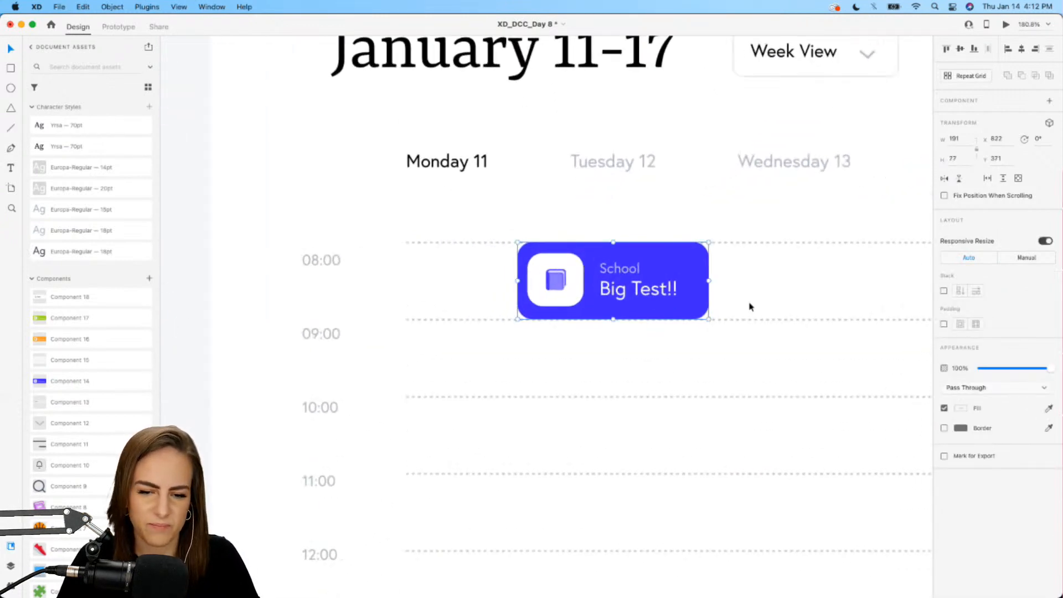
pyautogui.moveTo(764, 301); pyautogui.dragTo(705, 273)
pyautogui.click(704, 273)
pyautogui.moveTo(633, 261)
pyautogui.mouseDown()
pyautogui.moveTo(655, 261)
pyautogui.moveTo(620, 248)
pyautogui.moveTo(625, 260)
pyautogui.moveTo(621, 248)
pyautogui.mouseUp()
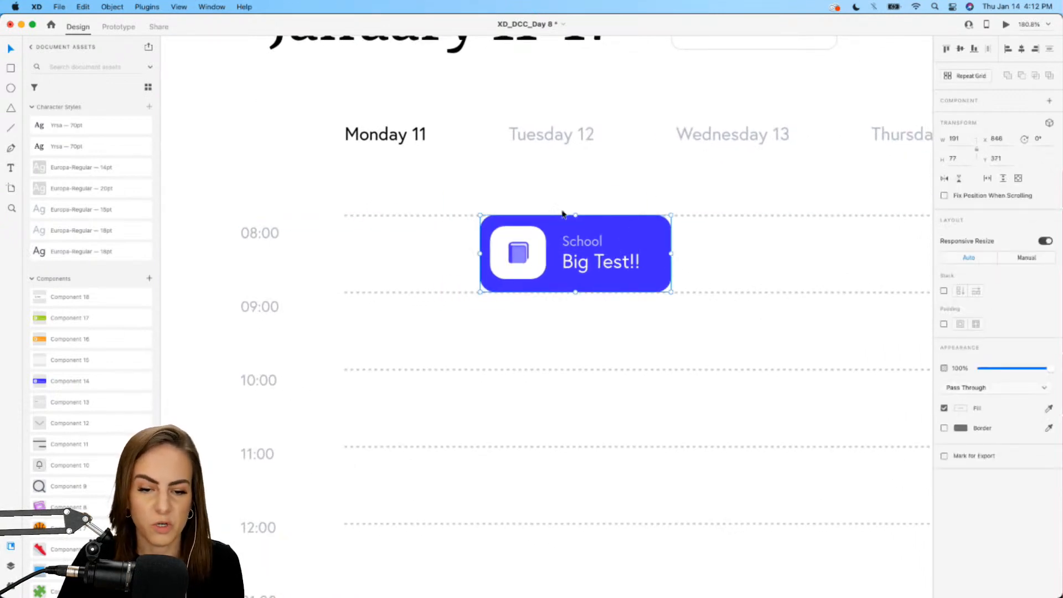
# - Turn the grouped "Big Test!!" event card into a main component
pyautogui.scroll(3, 603, 273)
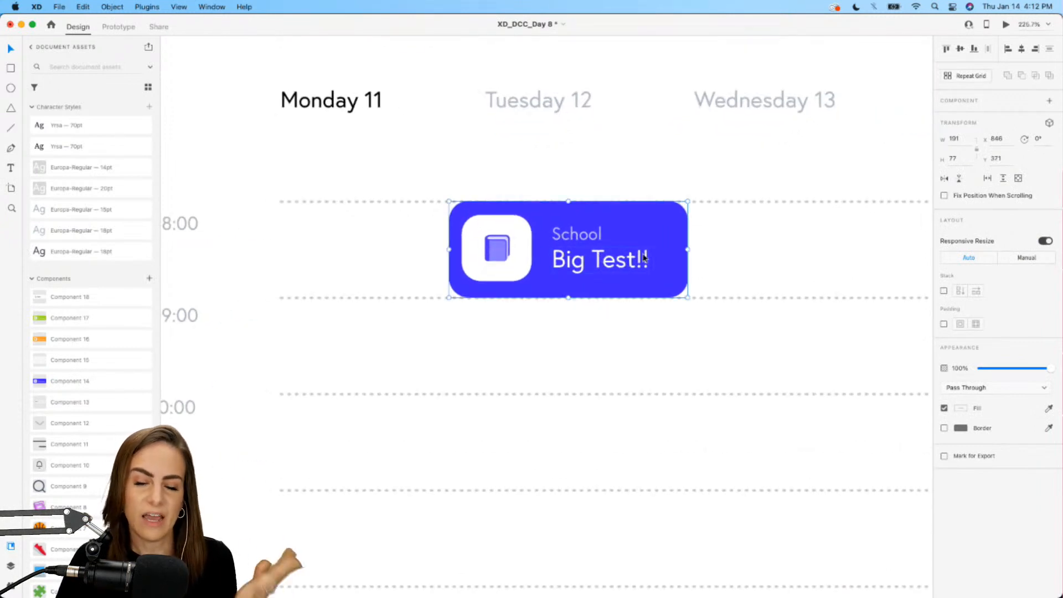
pyautogui.click(1050, 103)
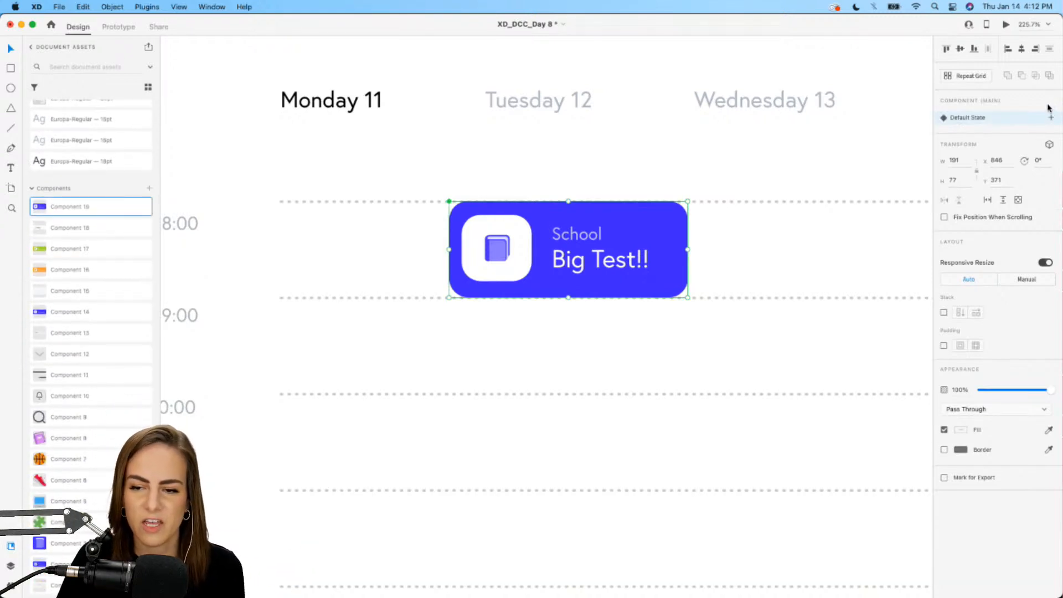
pyautogui.scroll(2, 574, 206)
pyautogui.scroll(3, 574, 207)
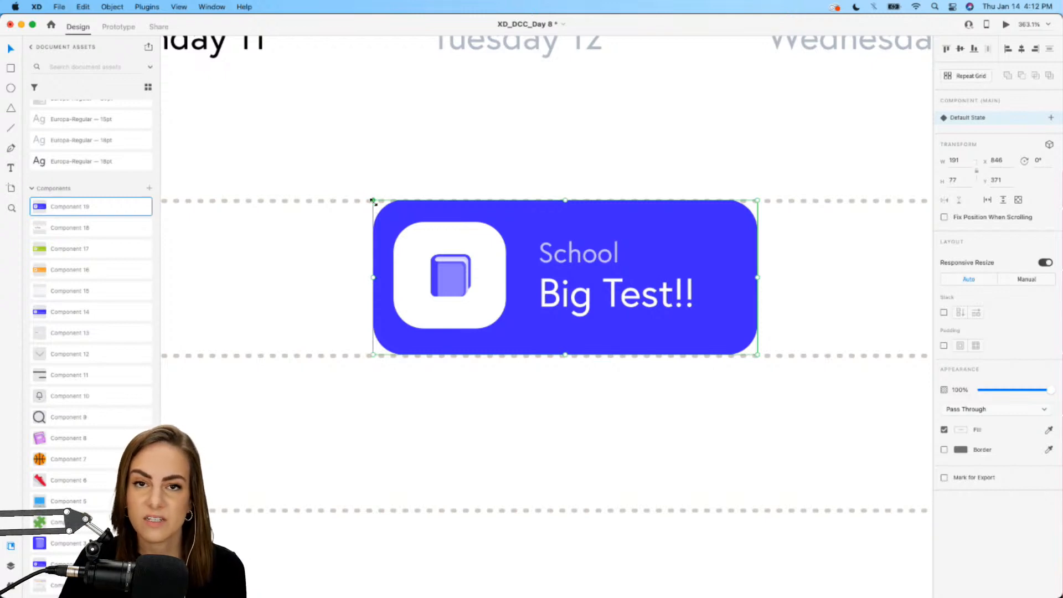
# - Place an instance of the event card component below and to the right of the original, at X 942, Y 472
pyautogui.scroll(-3, 378, 223)
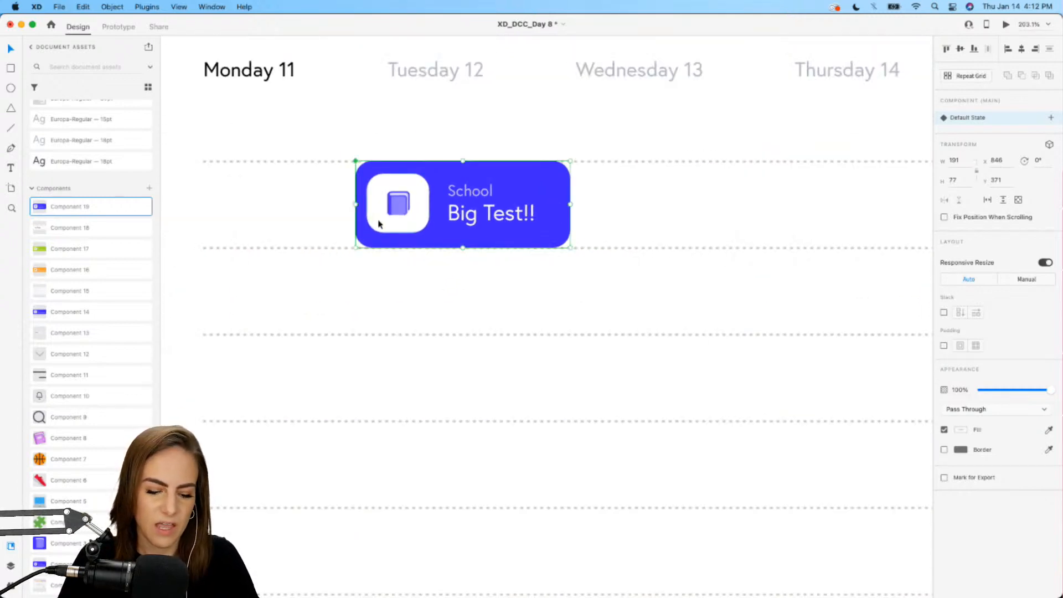
pyautogui.moveTo(378, 223); pyautogui.dragTo(486, 336)
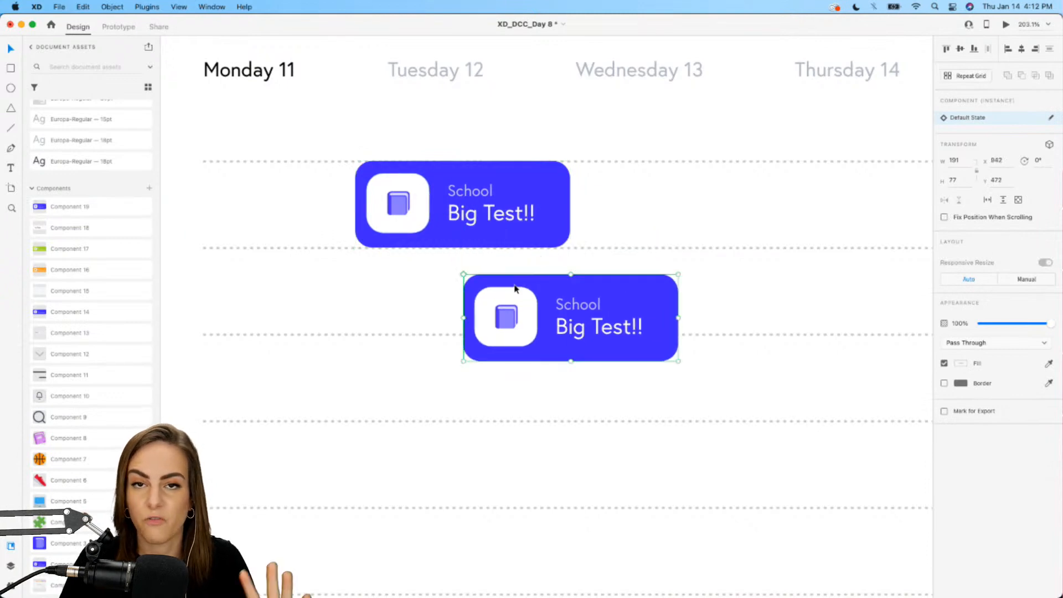
pyautogui.scroll(3, 514, 288)
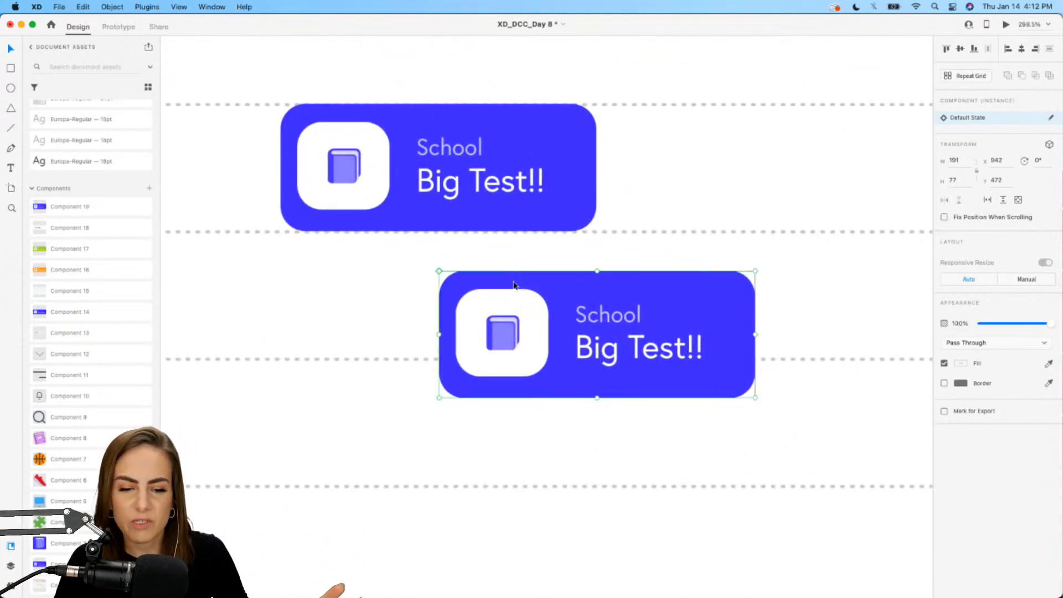
pyautogui.scroll(2, 440, 283)
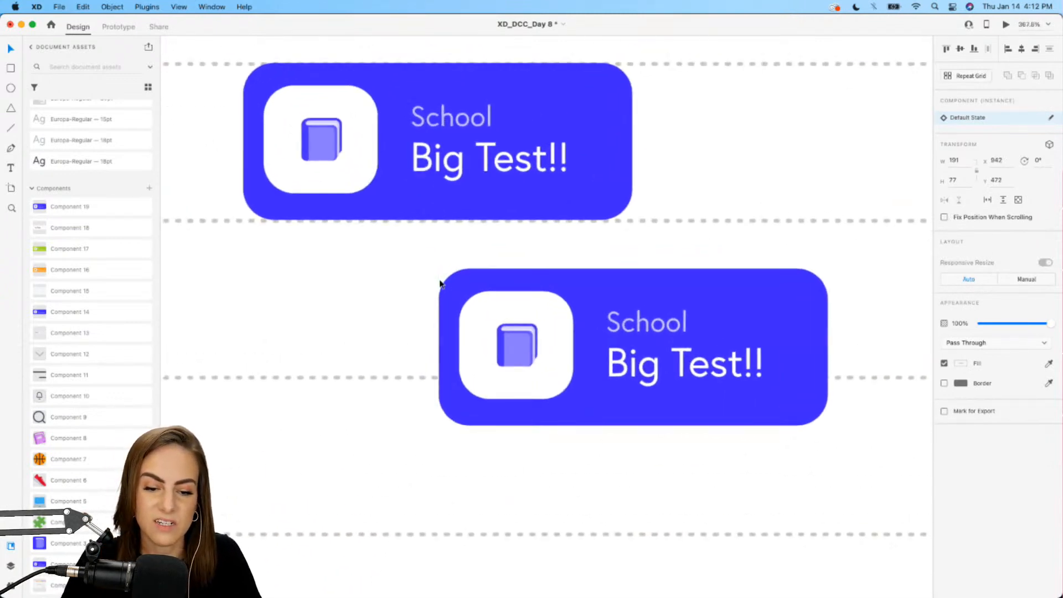
pyautogui.scroll(-4, 437, 292)
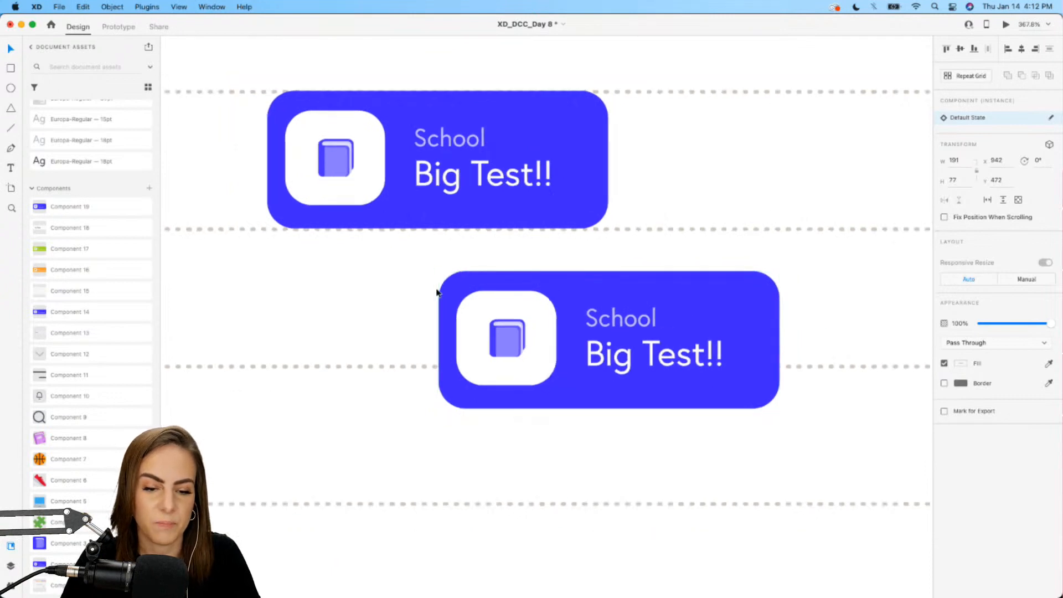
# - Try a darker muted purple fill on the main event card's background, and undo the colour change
pyautogui.click(514, 205)
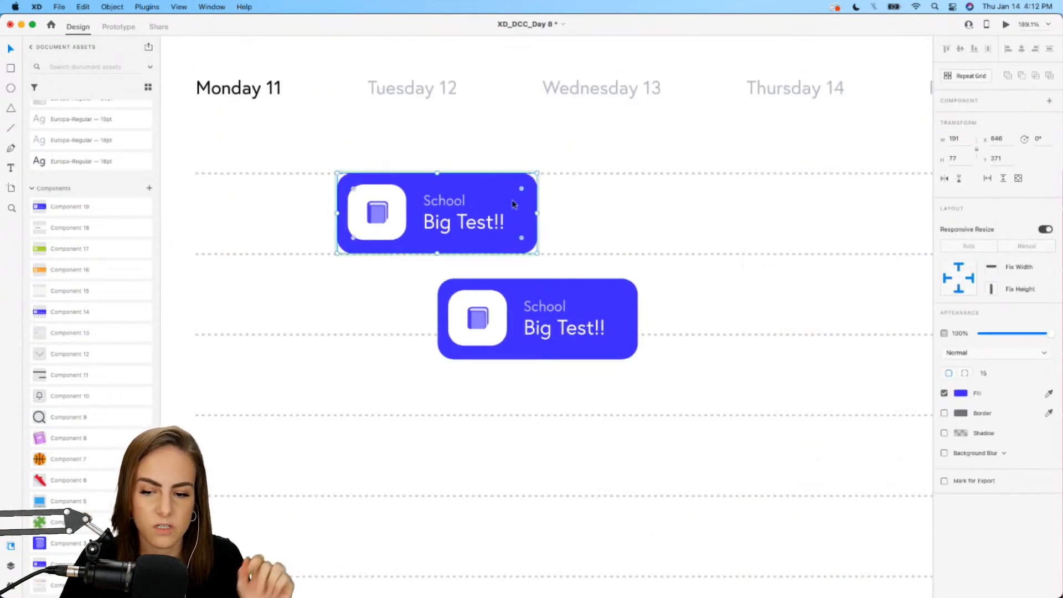
pyautogui.click(962, 394)
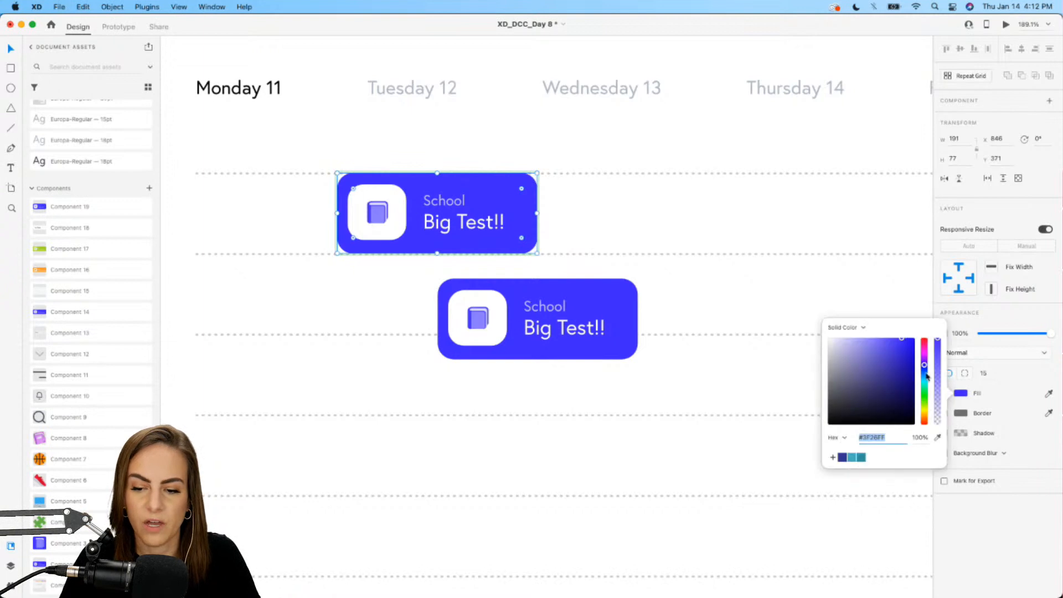
pyautogui.moveTo(888, 370)
pyautogui.mouseDown()
pyautogui.moveTo(852, 360)
pyautogui.moveTo(872, 367)
pyautogui.moveTo(870, 379)
pyautogui.mouseUp()
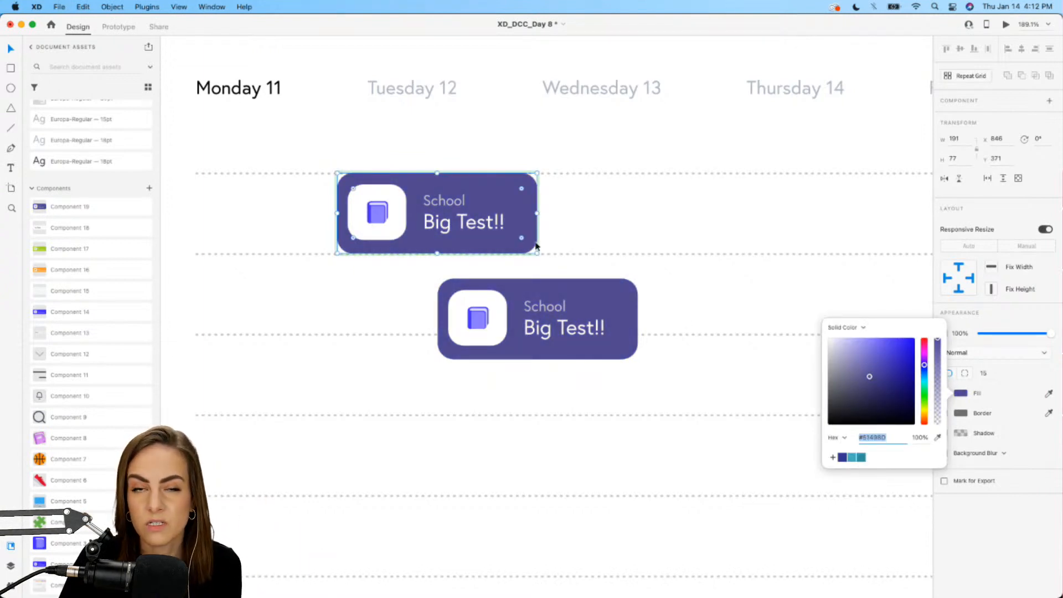
pyautogui.click(560, 162)
pyautogui.press('super+z')
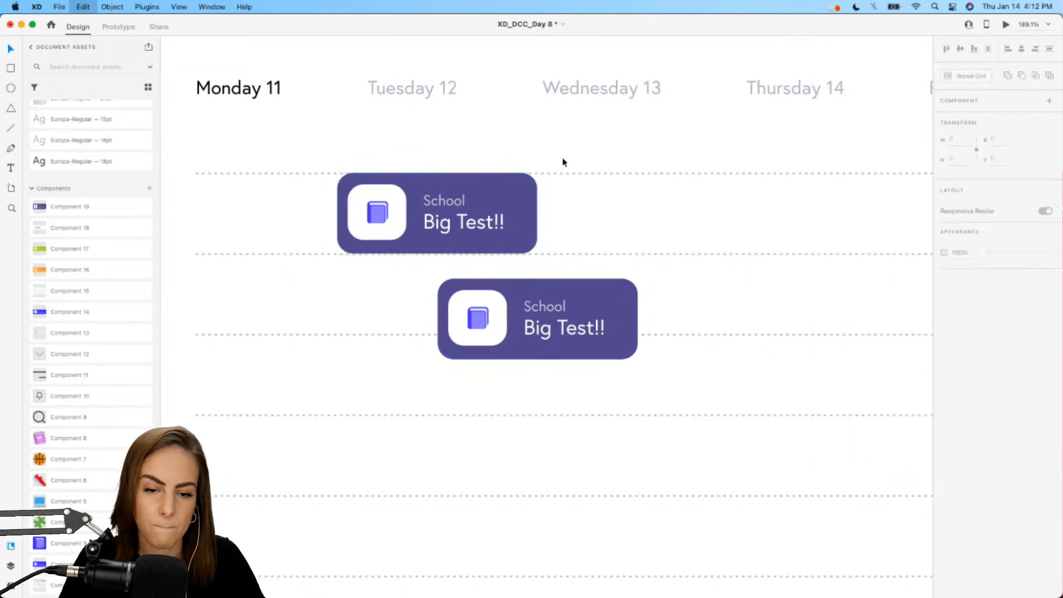
# - Try a lighter muted purple fill on the copied event card's background, and undo the colour change
pyautogui.click(620, 289)
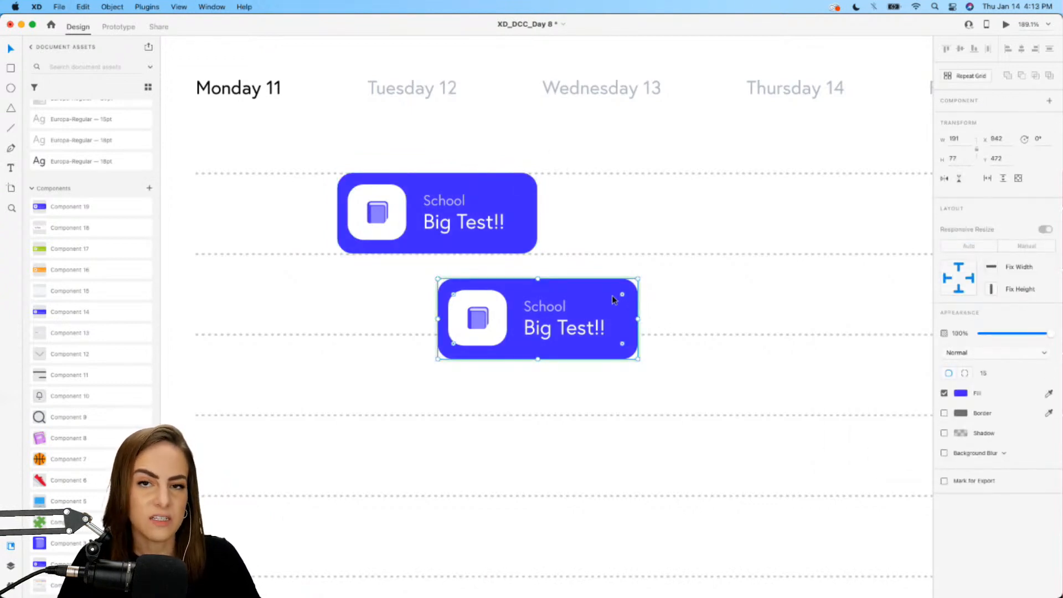
pyautogui.click(960, 393)
pyautogui.moveTo(869, 377); pyautogui.dragTo(868, 368)
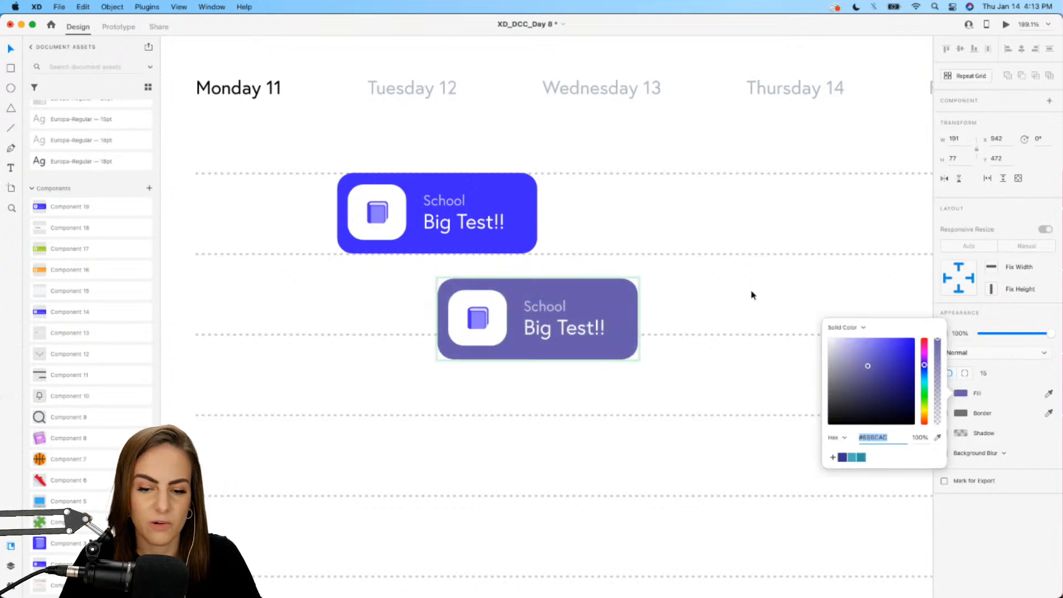
pyautogui.press('super+z')
# - Delete the copied event card below the original one
pyautogui.click(702, 299)
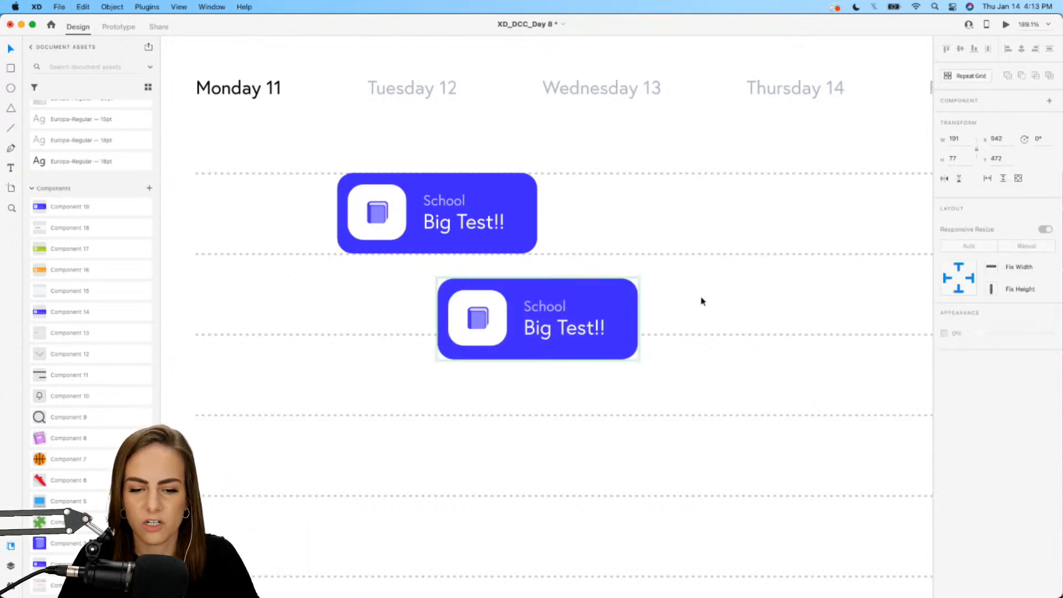
pyautogui.click(576, 321)
pyautogui.press('Delete')
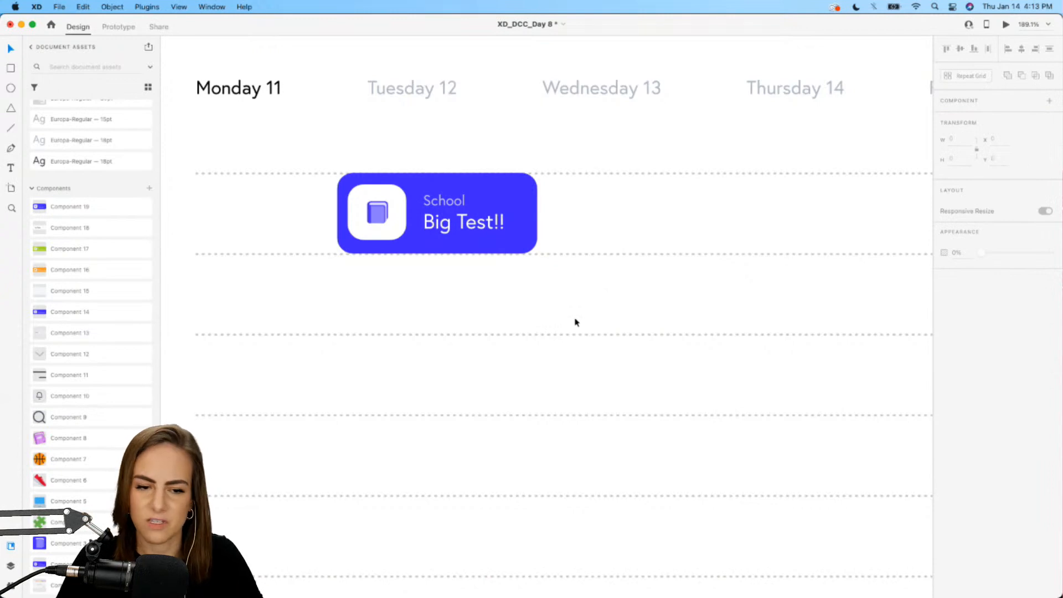
# - Add a new state named "Closed State" to the "Big Test!!" event card component
pyautogui.scroll(-3, 576, 322)
pyautogui.click(546, 268)
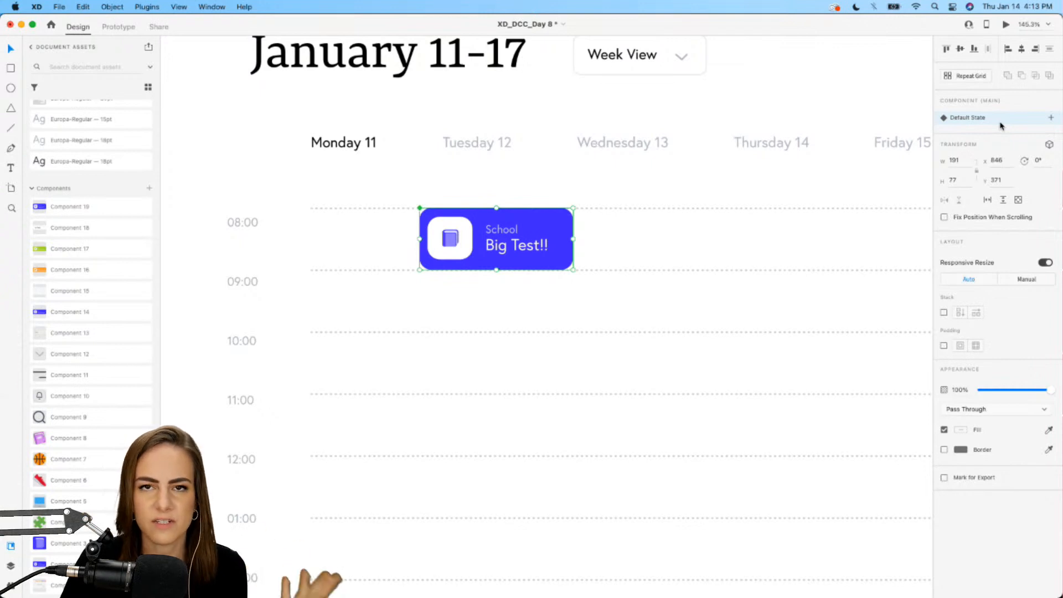
pyautogui.click(1052, 118)
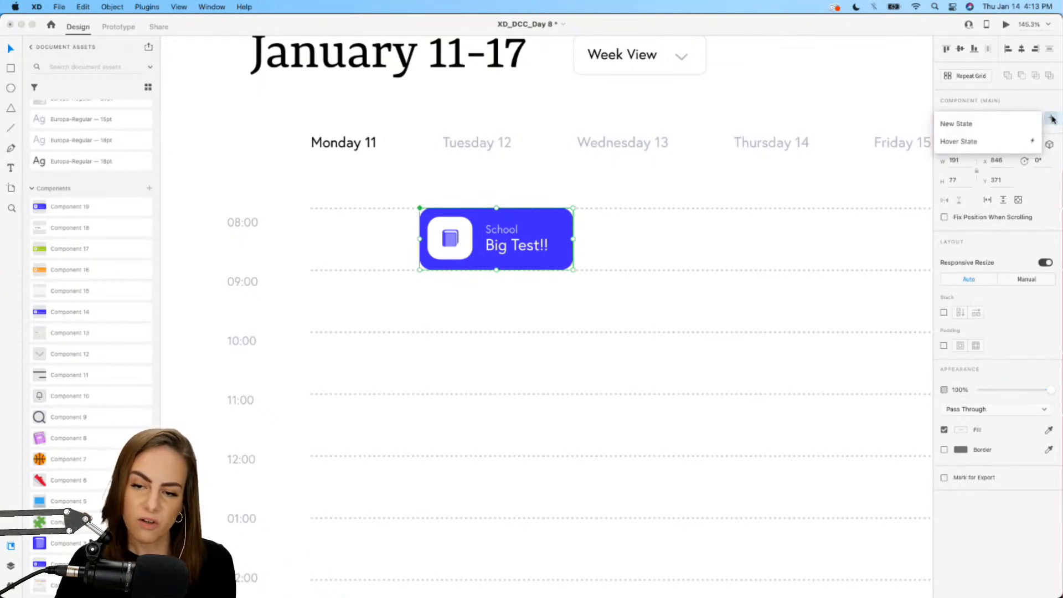
pyautogui.click(999, 124)
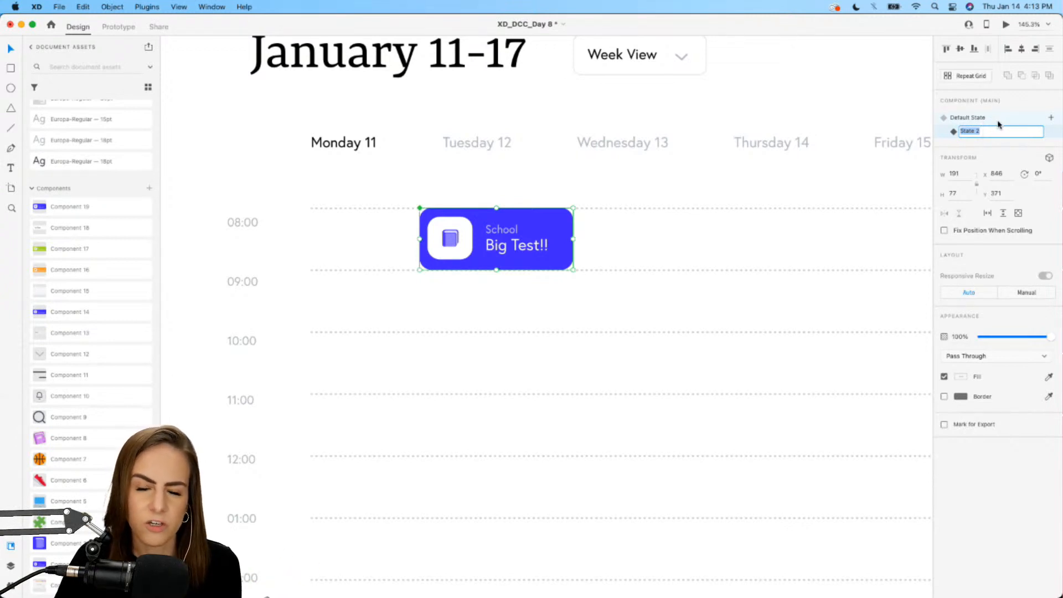
pyautogui.write('Closed')
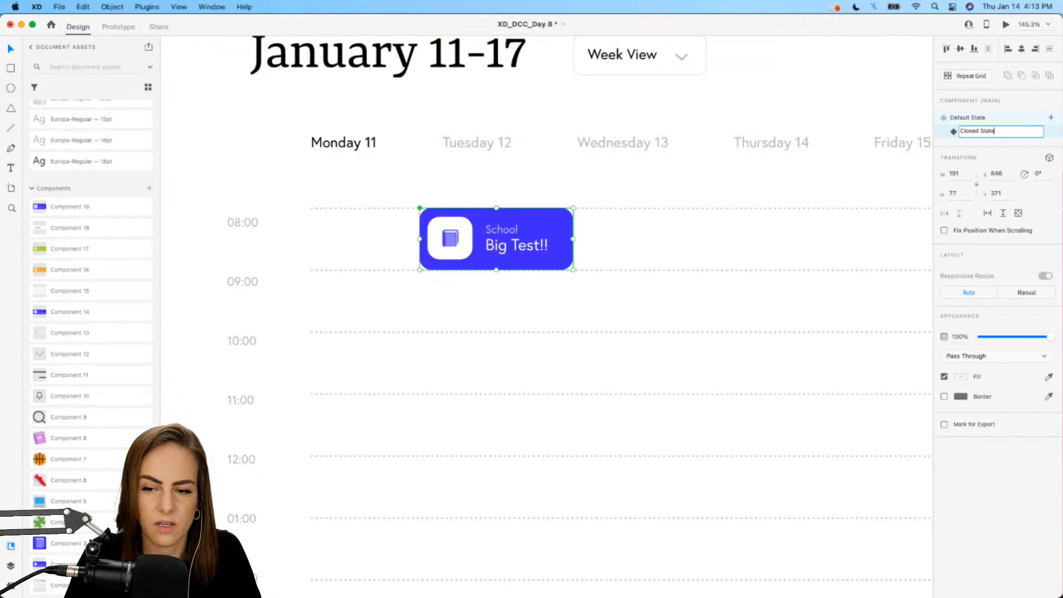
pyautogui.press('Return')
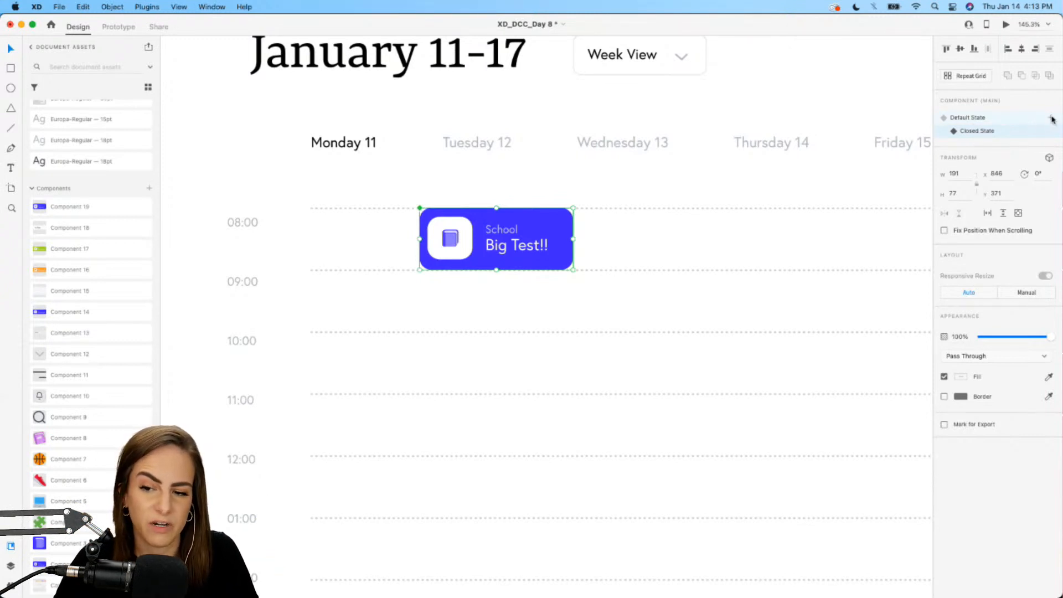
# - Add a hover state to the event card component, keeping the name "Hover State"
pyautogui.scroll(3, 562, 227)
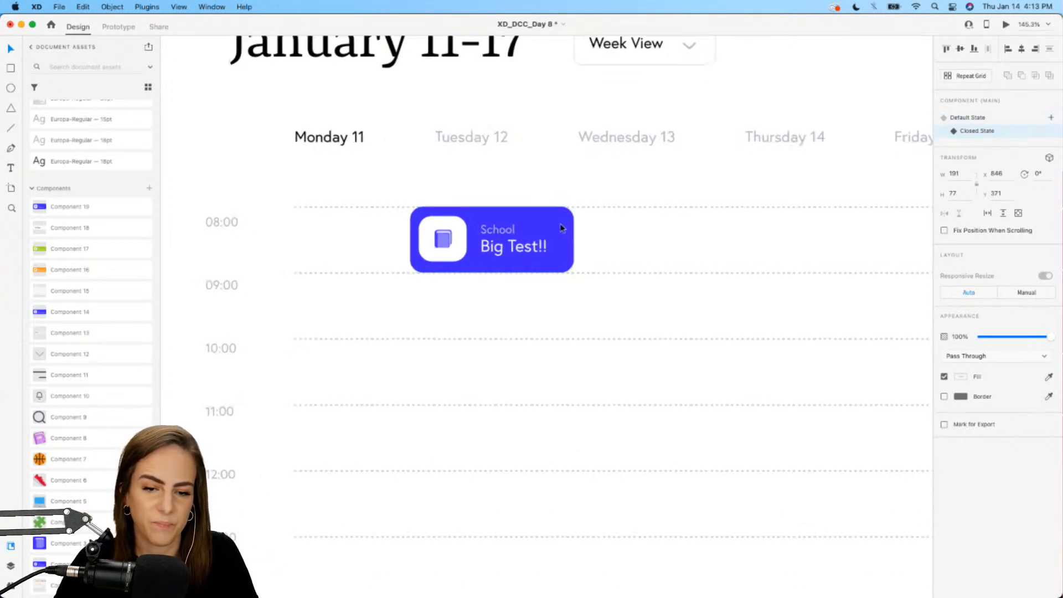
pyautogui.click(1051, 117)
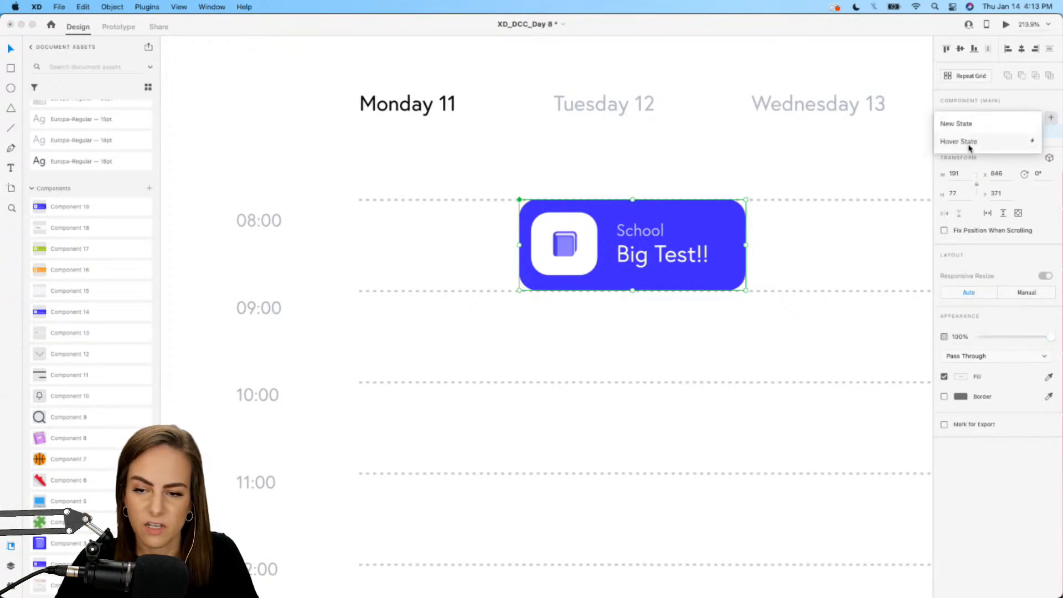
pyautogui.click(967, 142)
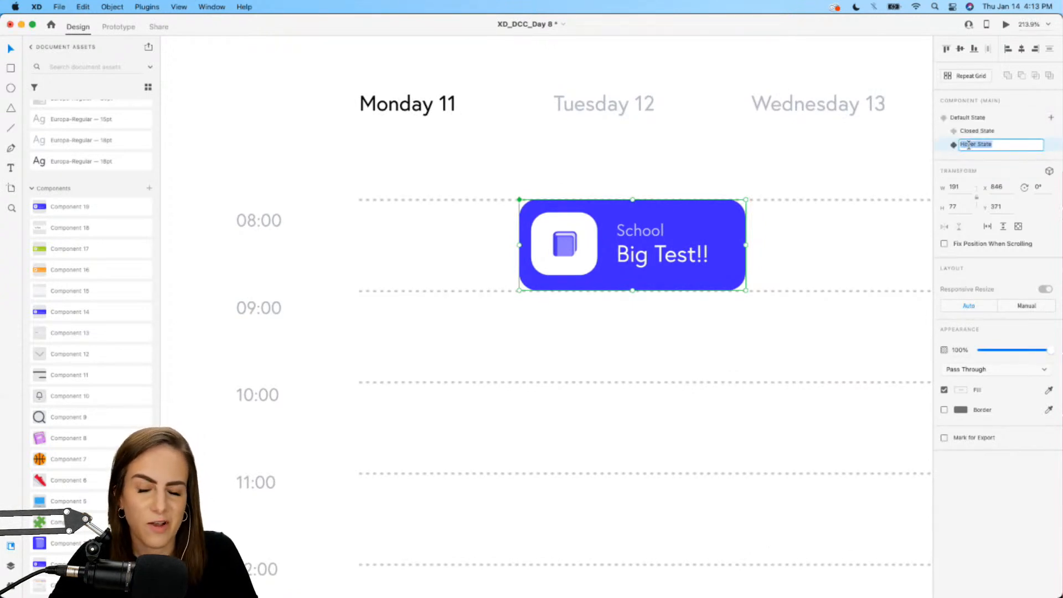
pyautogui.press('Return')
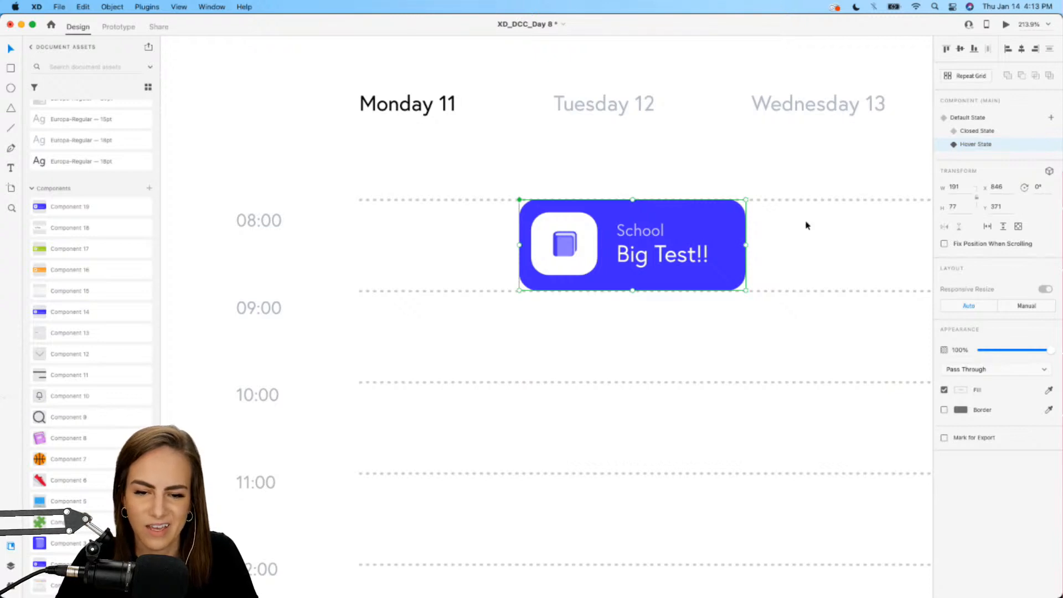
# - Place an instance of the Component 15 speech bubble directly below the "Big Test!!" event card
pyautogui.scroll(-5, 805, 226)
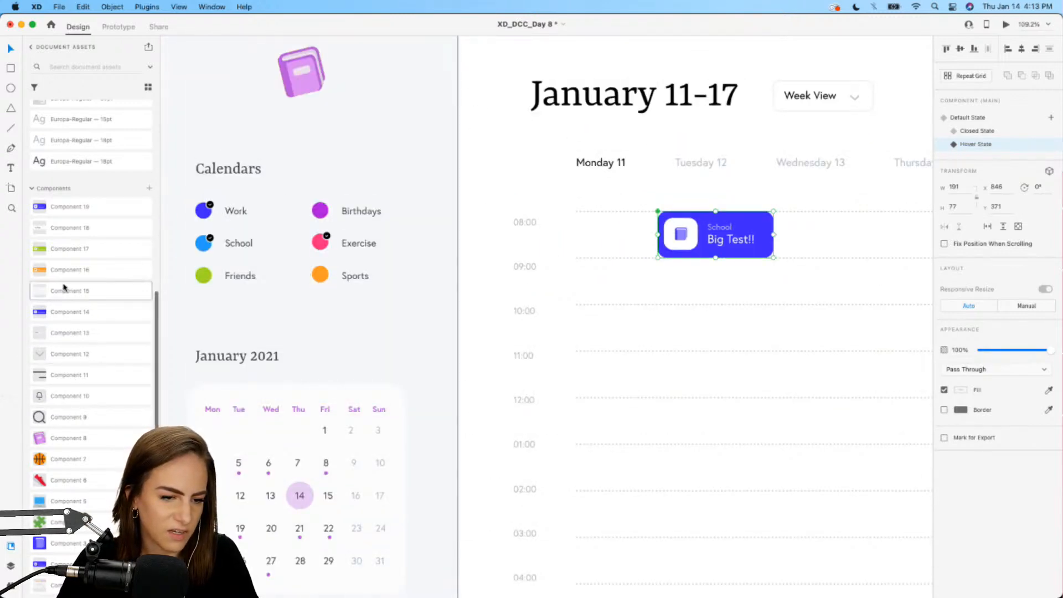
pyautogui.moveTo(63, 287); pyautogui.dragTo(679, 314)
pyautogui.scroll(4, 721, 283)
pyautogui.scroll(-2, 679, 314)
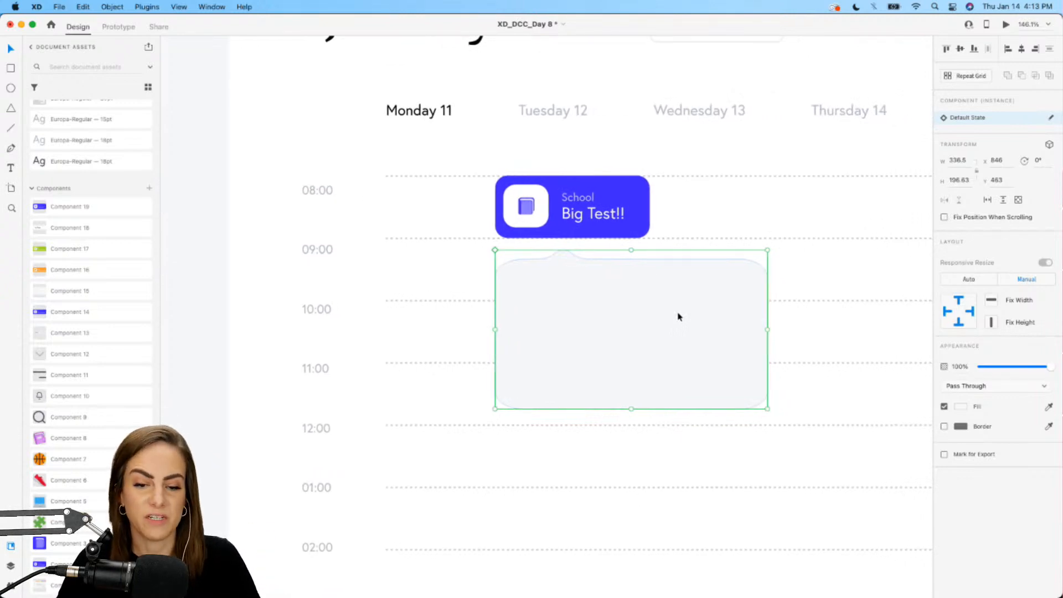
# - Copy the "Monday 11" label into the upper part of the speech bubble and change its text to "Big Test!!"
pyautogui.click(439, 118)
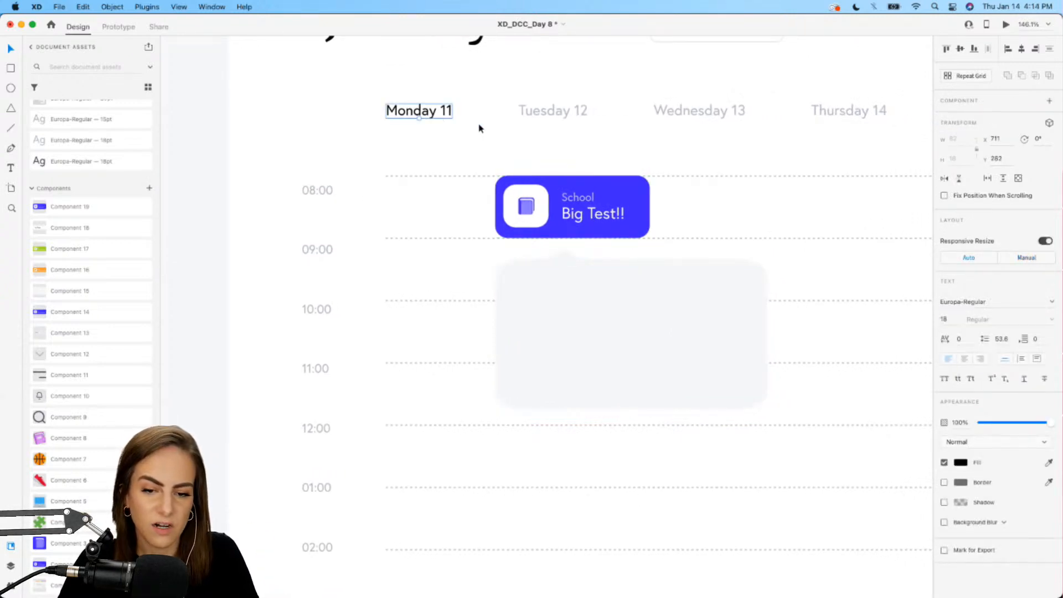
pyautogui.moveTo(443, 112); pyautogui.dragTo(576, 291)
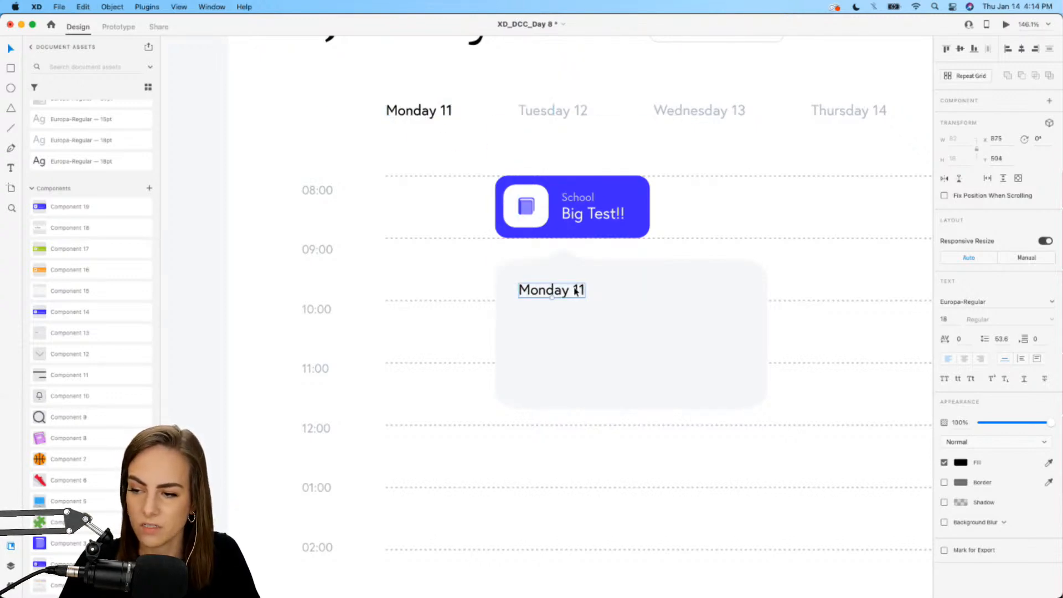
pyautogui.scroll(5, 574, 289)
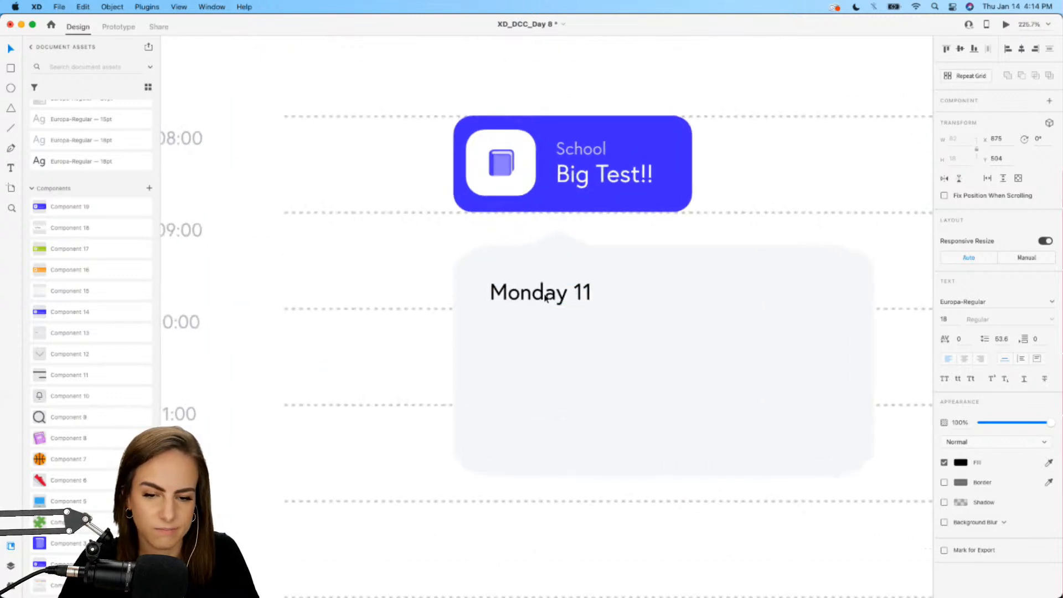
pyautogui.doubleClick(545, 294)
pyautogui.write('Big Test')
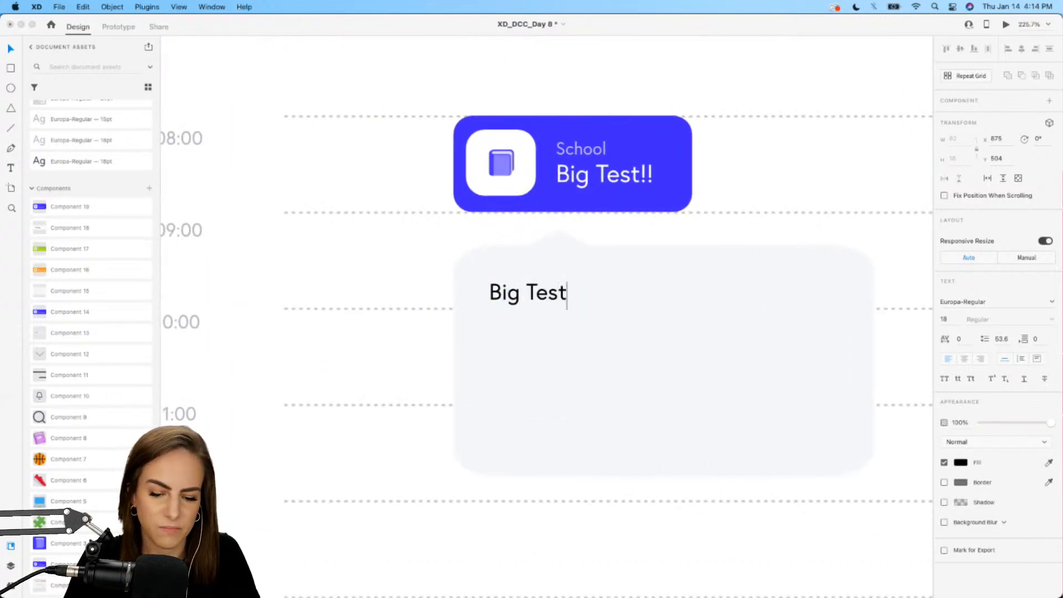
pyautogui.write('!!')
pyautogui.press('Escape')
# - Duplicate the bubble's heading below itself and widen the copy into a text area about 268 by 59
pyautogui.press('super+c')
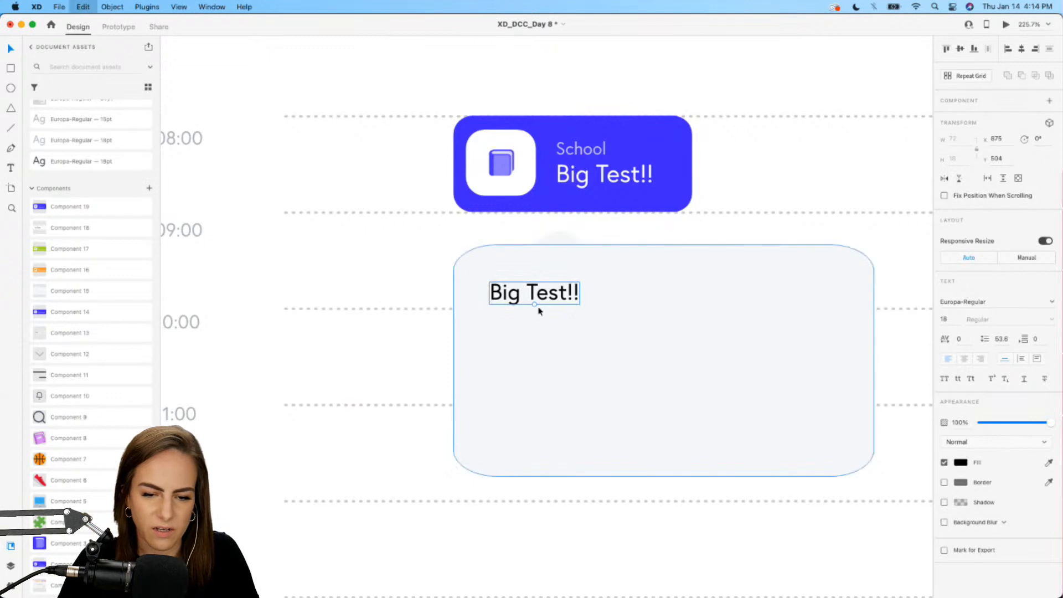
pyautogui.moveTo(530, 314); pyautogui.dragTo(531, 337)
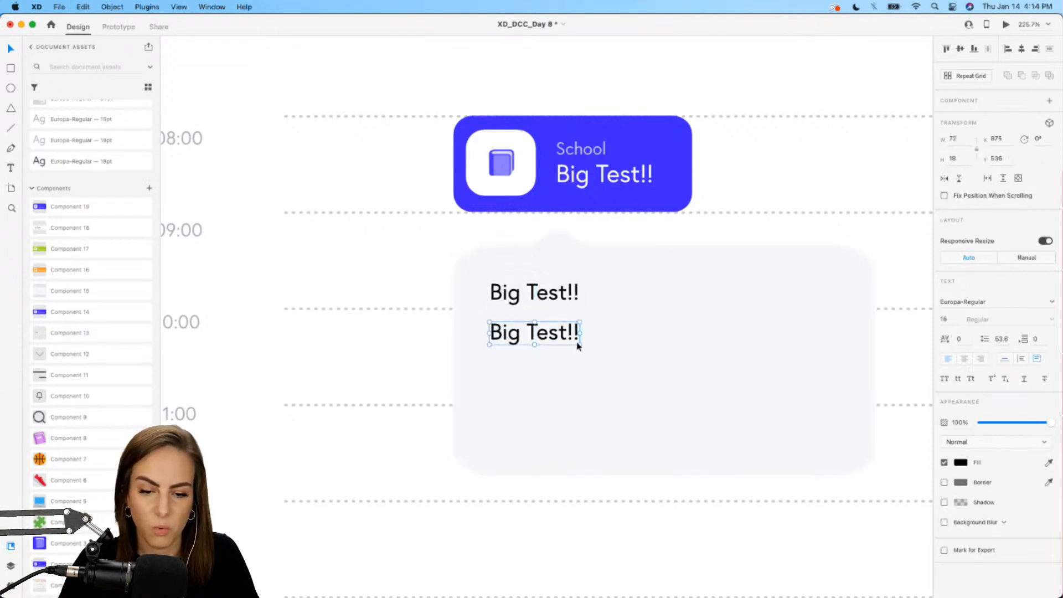
pyautogui.moveTo(578, 344); pyautogui.dragTo(824, 395)
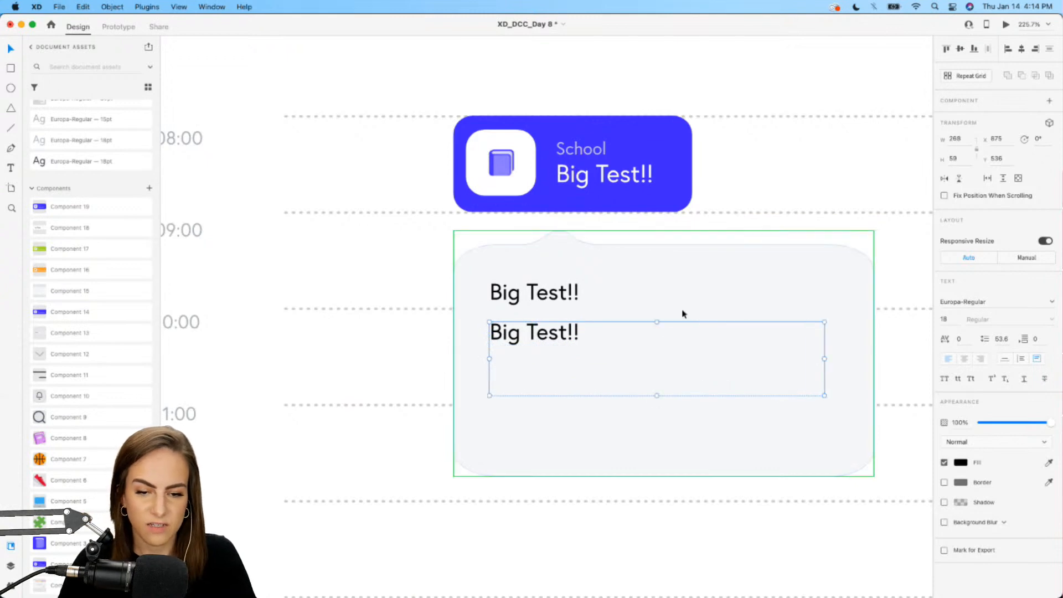
# - Set the copied text's size to 15, apply the grey Europa-Regular 15pt character style, and nudge it up to Y 534
pyautogui.click(949, 321)
pyautogui.write('15')
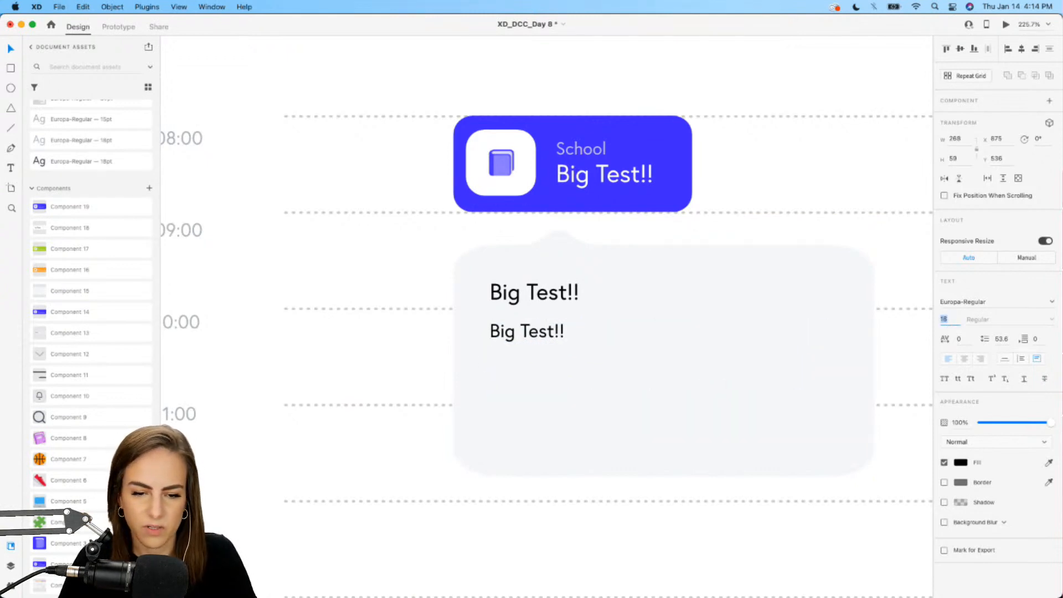
pyautogui.scroll(5, 96, 198)
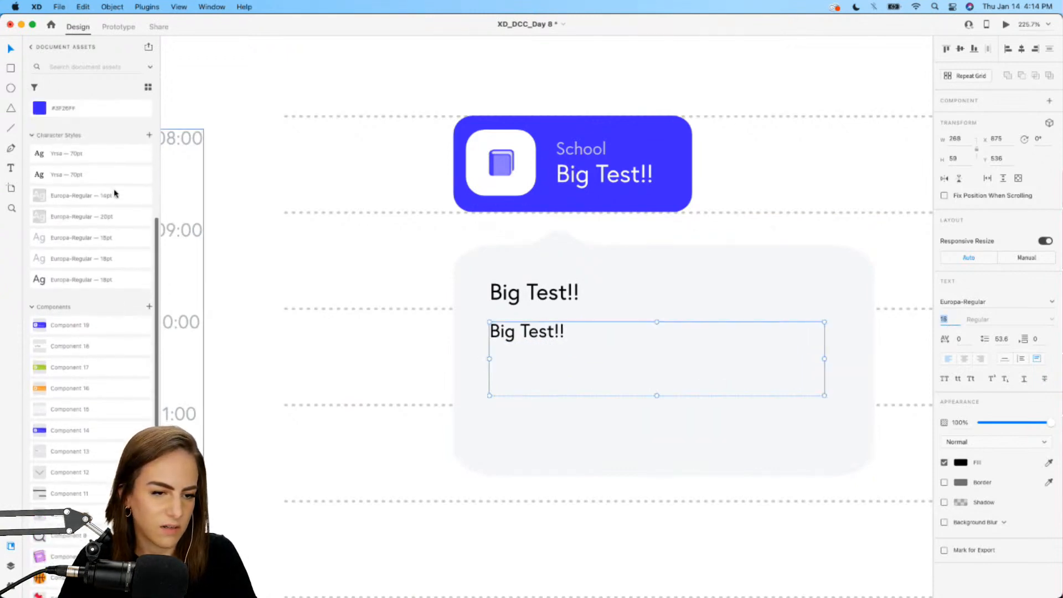
pyautogui.click(83, 259)
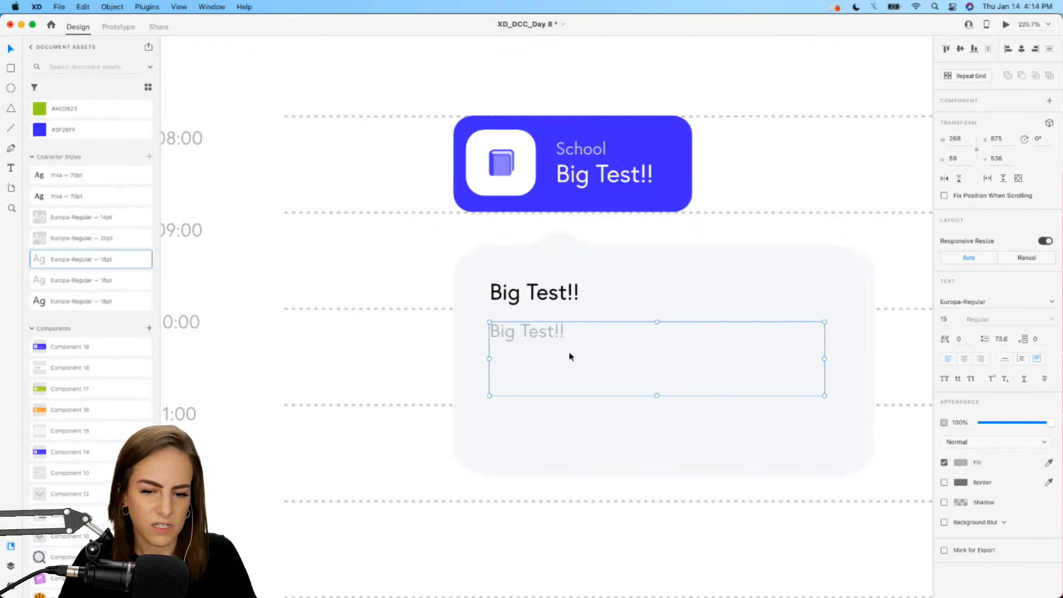
pyautogui.press('Up')
pyautogui.press('Up')
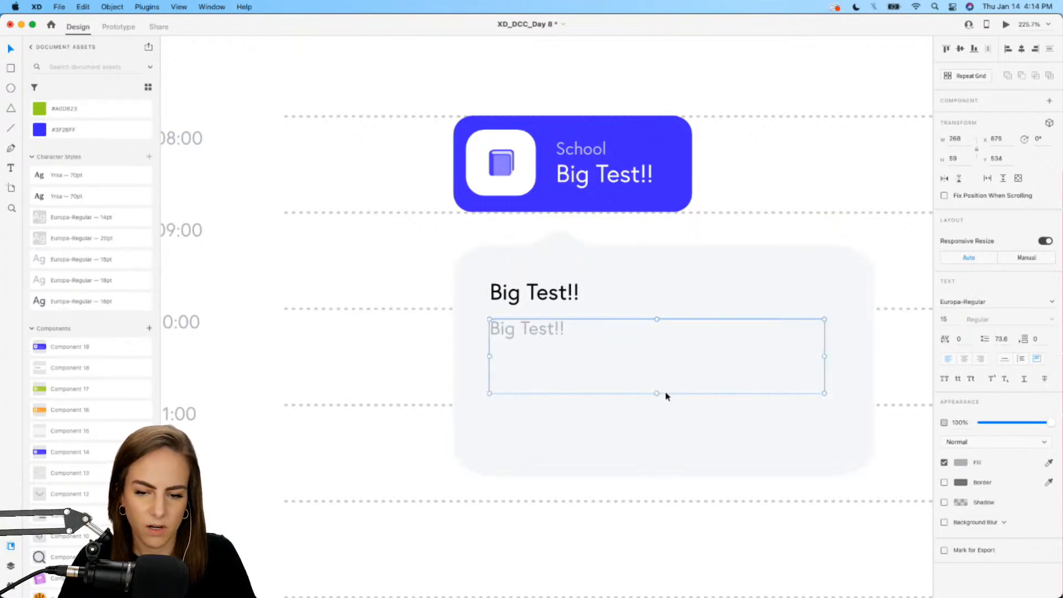
# - Extend the text area's height to 65 and replace its text with "Don't forget to study and bring your pen and paper."
pyautogui.moveTo(656, 393); pyautogui.dragTo(656, 400)
pyautogui.doubleClick(526, 332)
pyautogui.write('D')
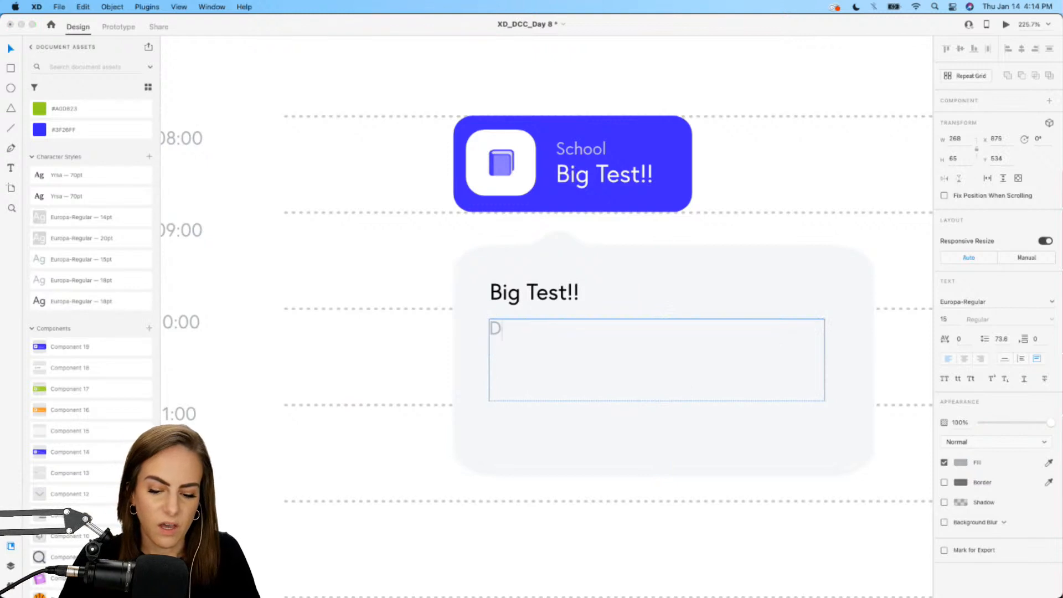
pyautogui.write("on't forget ")
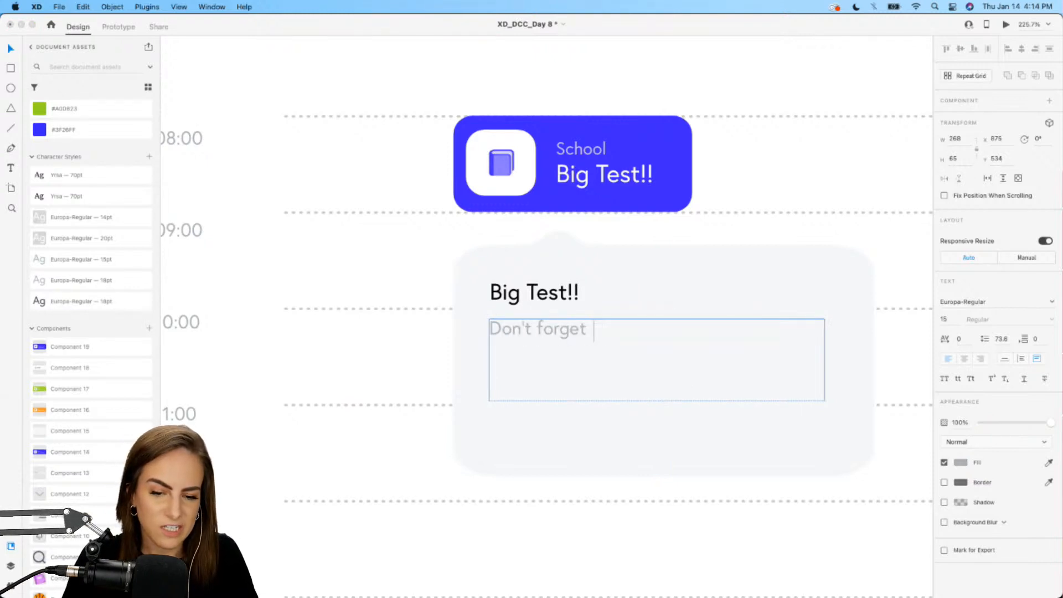
pyautogui.write('to study and br')
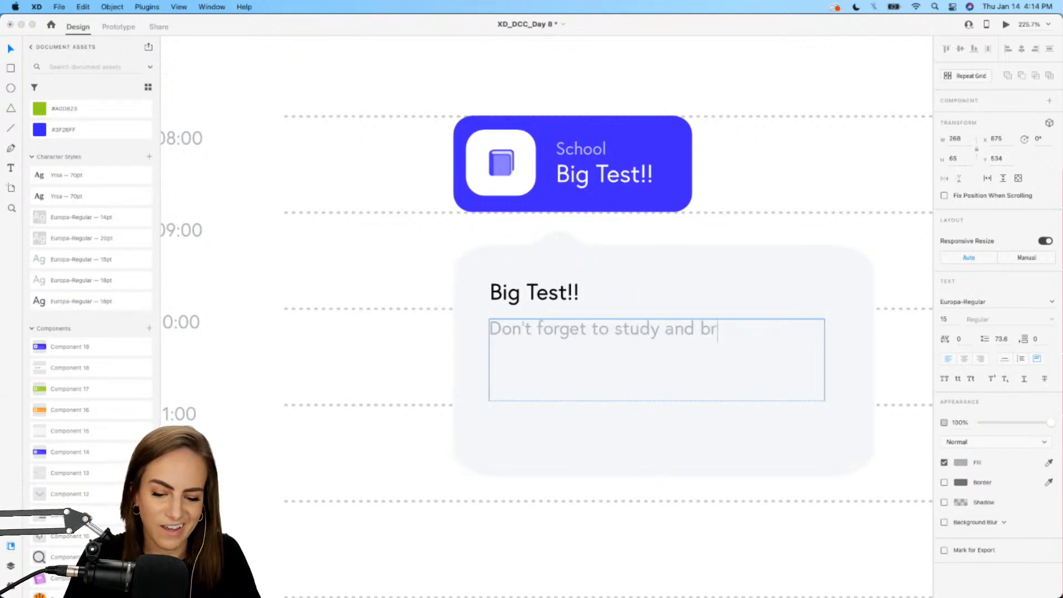
pyautogui.write('ing your ')
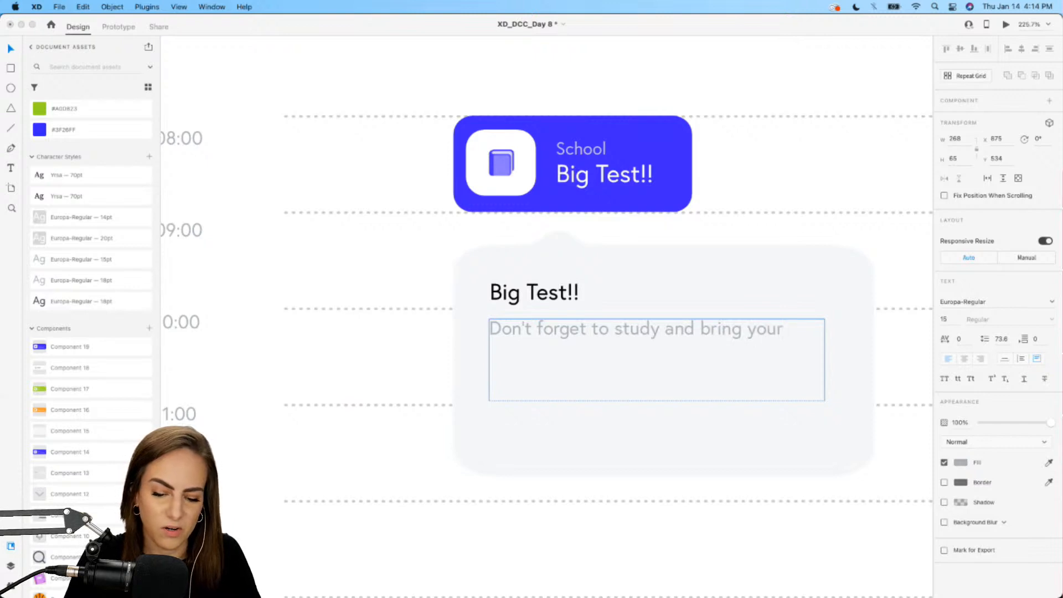
pyautogui.write('pen and p')
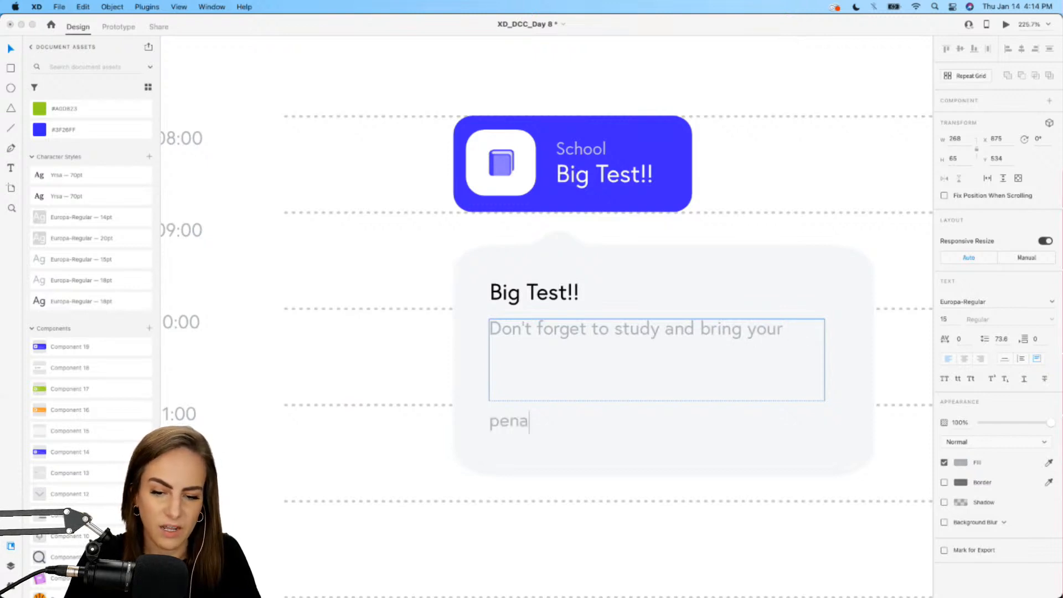
pyautogui.write('aper.')
pyautogui.press('Escape')
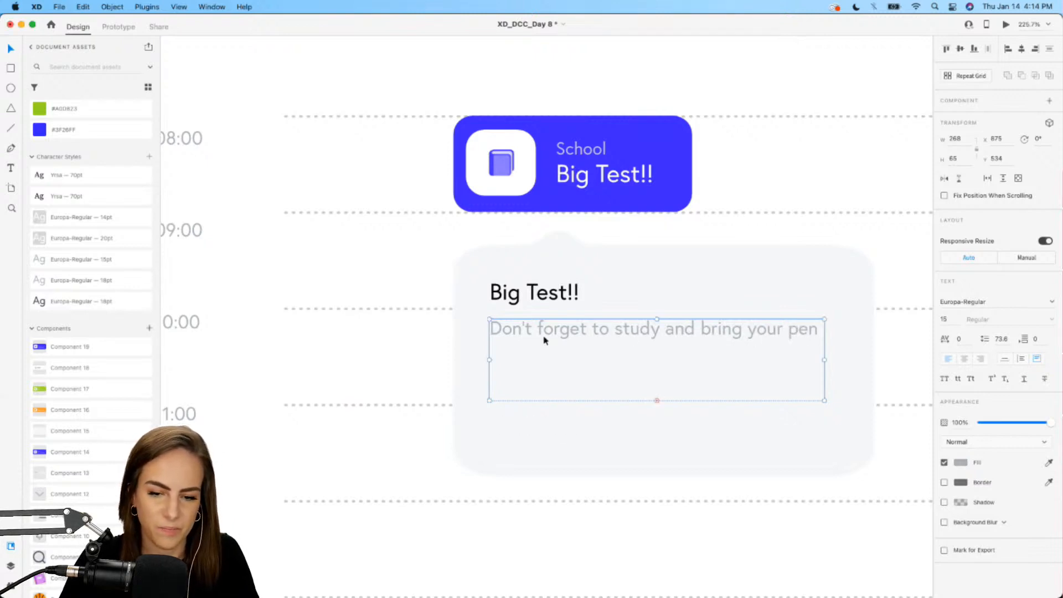
# - Reduce the description's line spacing to 22.6
pyautogui.click(1000, 338)
pyautogui.press('Down')
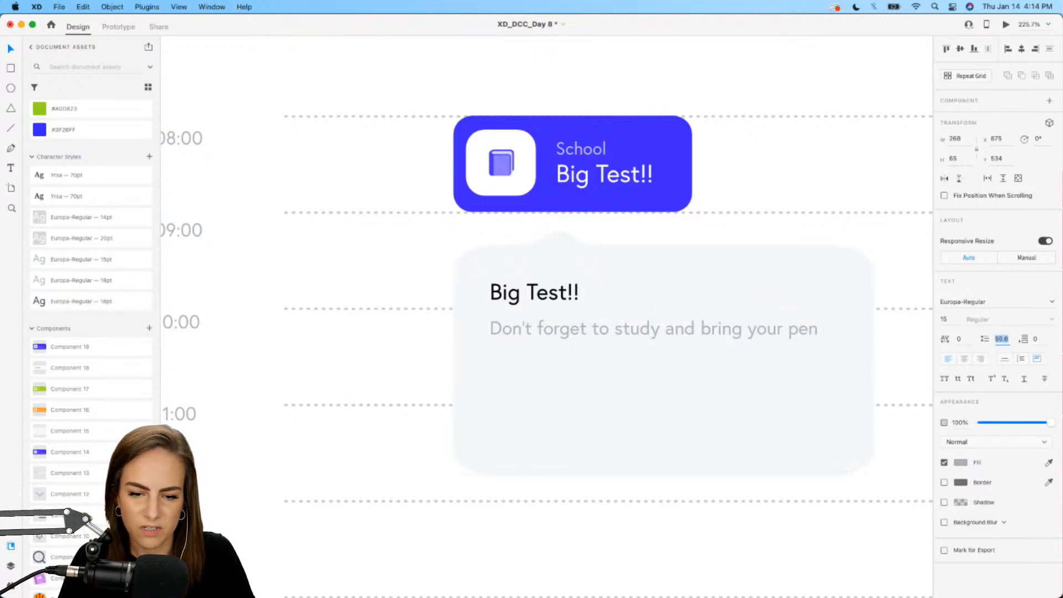
pyautogui.press('Down')
pyautogui.press('Down')
pyautogui.press('Down')
pyautogui.press('Down')
pyautogui.press('Down')
pyautogui.press('Down')
pyautogui.press('Down')
pyautogui.press('Down')
pyautogui.press('Down')
pyautogui.press('Down')
pyautogui.press('Down')
pyautogui.press('Down')
pyautogui.press('Down')
pyautogui.press('Down')
pyautogui.press('Down')
pyautogui.press('Down')
pyautogui.press('Down')
pyautogui.press('Down')
pyautogui.press('Down')
pyautogui.press('Down')
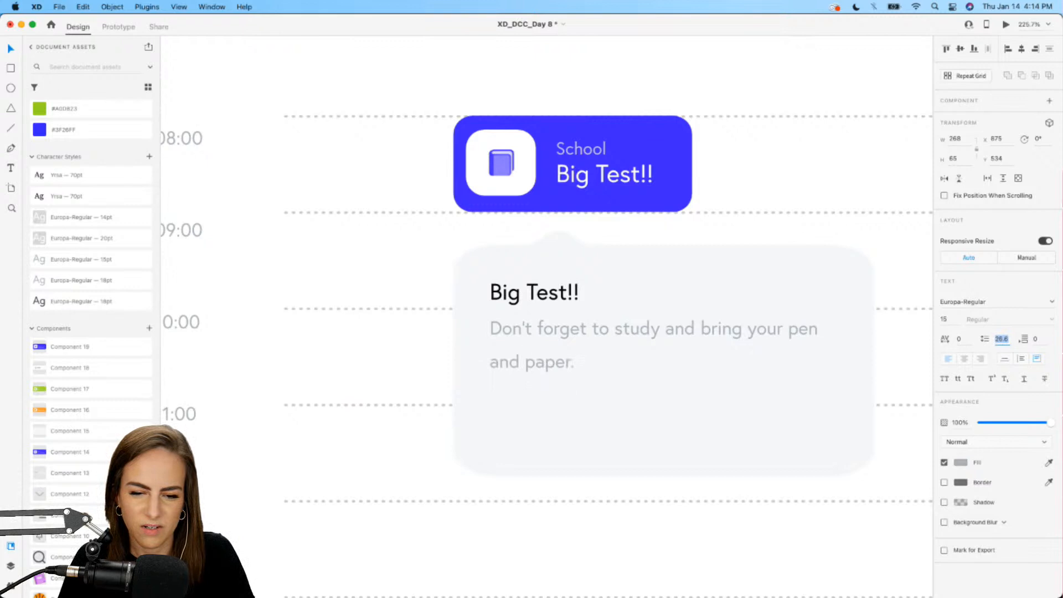
pyautogui.press('Down')
pyautogui.press('Down')
pyautogui.press('Down')
pyautogui.press('Down')
# - Repeat the description's sentence to fill three lines and nudge the text block down slightly
pyautogui.doubleClick(529, 358)
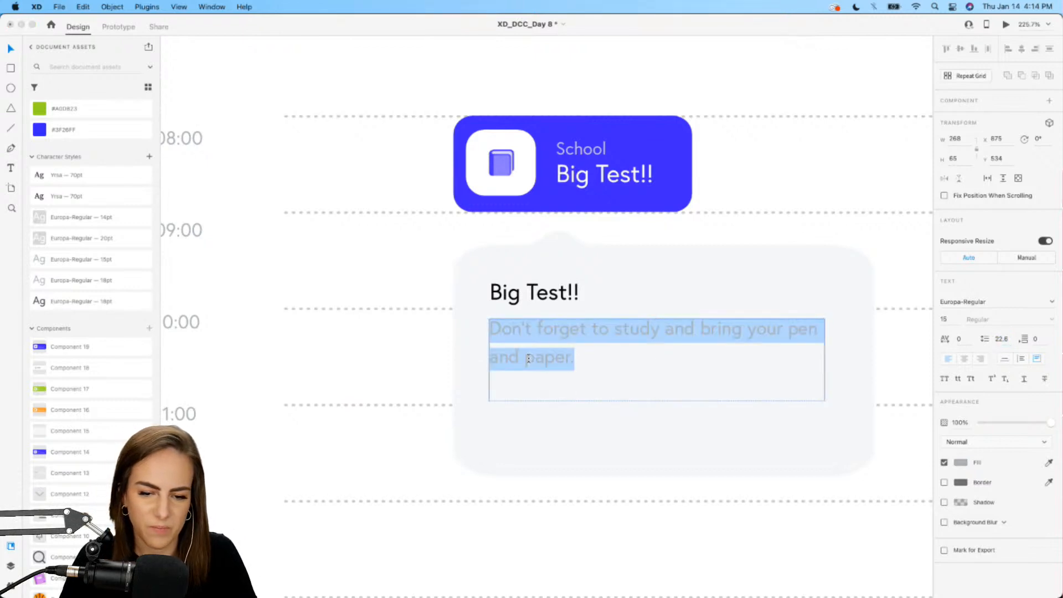
pyautogui.press('cmd+c')
pyautogui.press('Right')
pyautogui.press('cmd+v')
pyautogui.press('Escape')
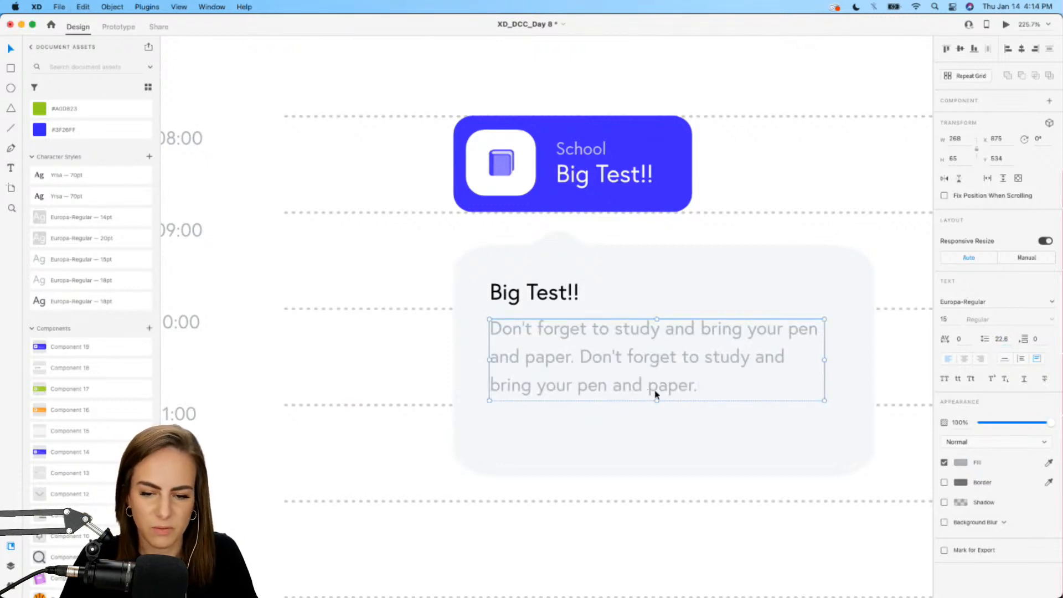
pyautogui.scroll(-7, 287, 377)
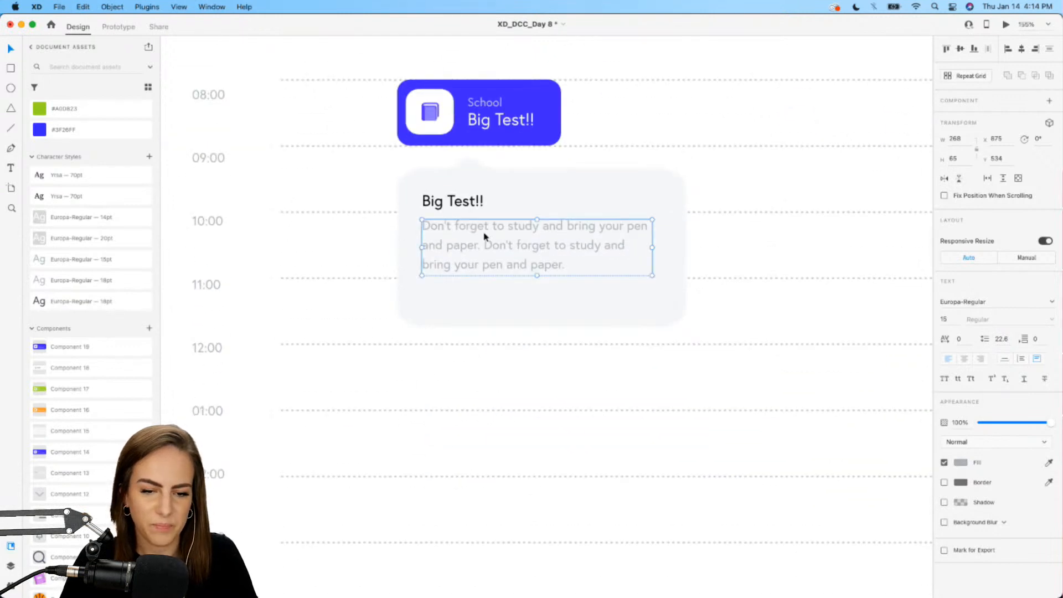
pyautogui.press('Down')
pyautogui.press('Down')
# - Duplicate the bubble's "Big Test!!" heading to the bubble's upper-right area, level with the original
pyautogui.scroll(5, 483, 235)
pyautogui.click(444, 187)
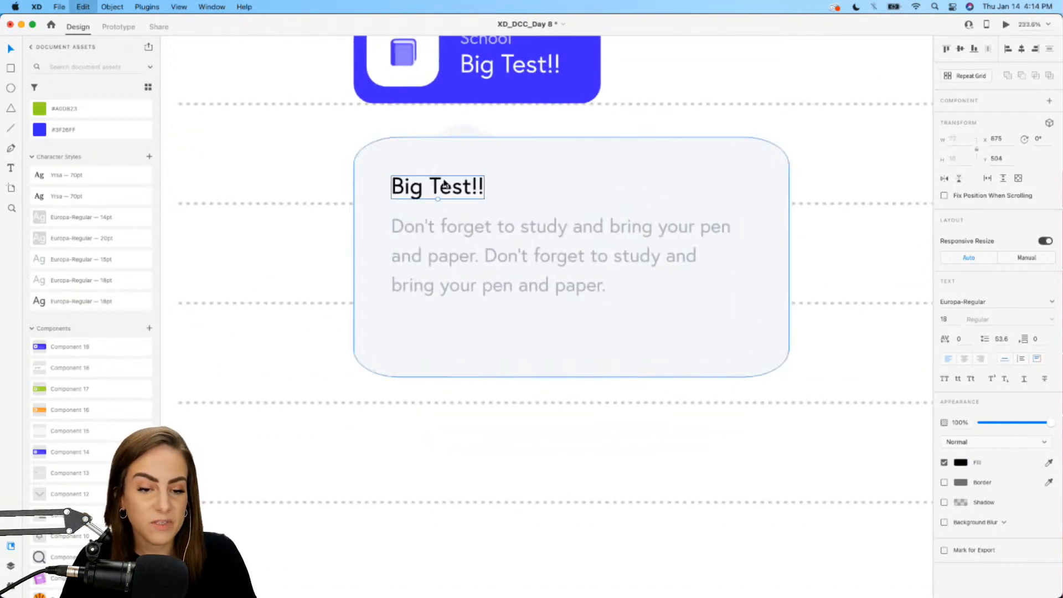
pyautogui.moveTo(444, 187); pyautogui.dragTo(697, 188)
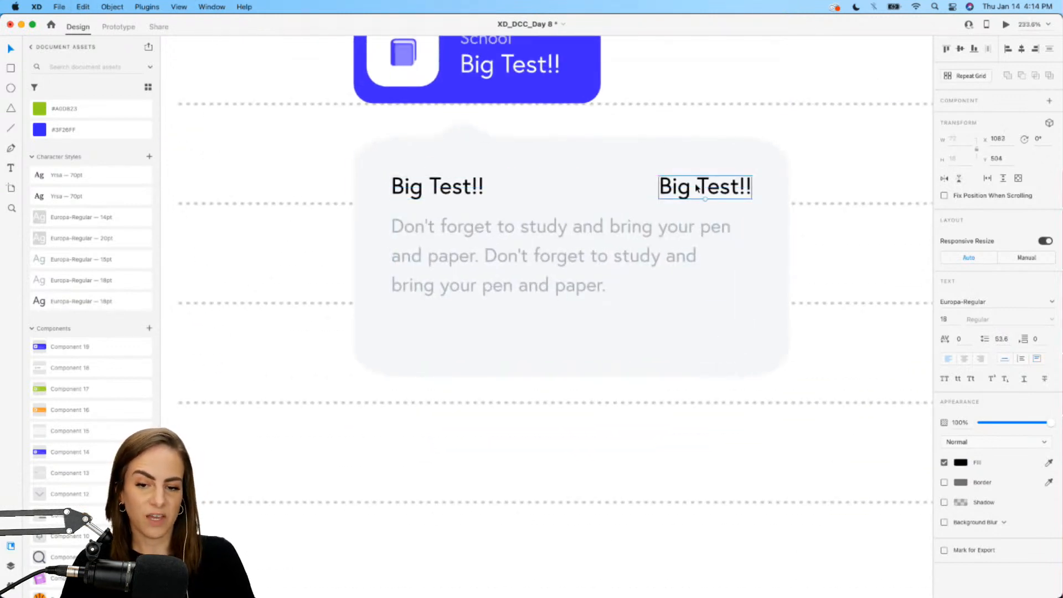
# - Replace the duplicated heading's text with "8:00-9:00" and nudge it back inside the bubble's right margin
pyautogui.doubleClick(697, 188)
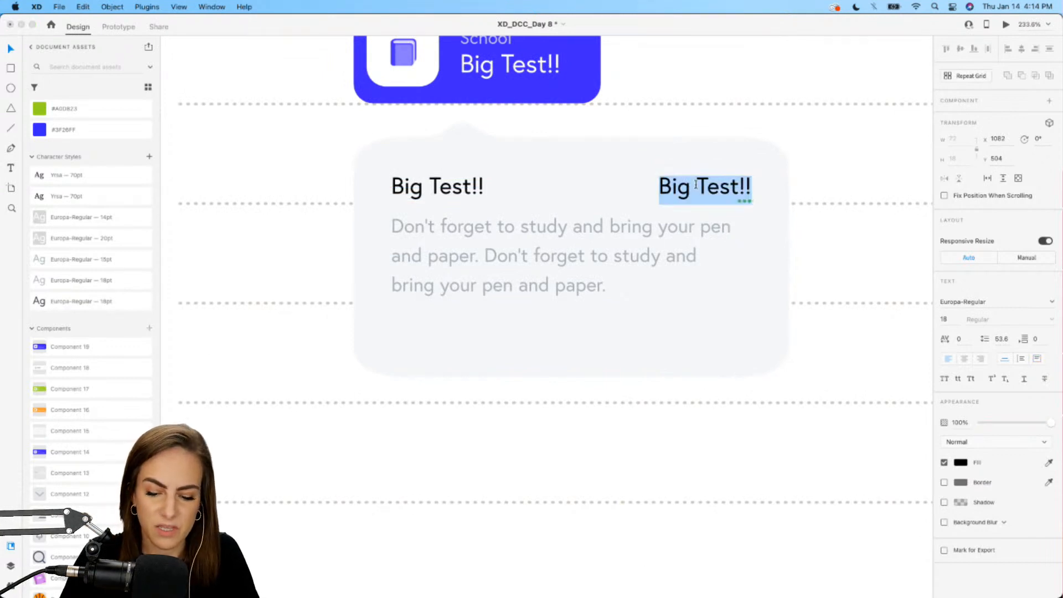
pyautogui.write('8:00-9')
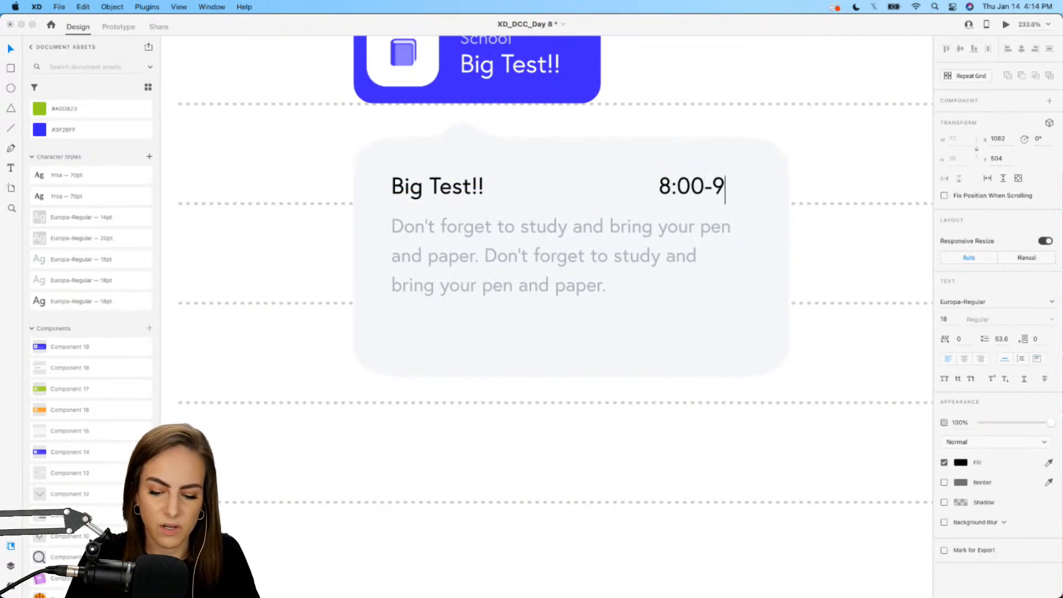
pyautogui.write(':00')
pyautogui.press('Escape')
pyautogui.moveTo(718, 191); pyautogui.dragTo(710, 191)
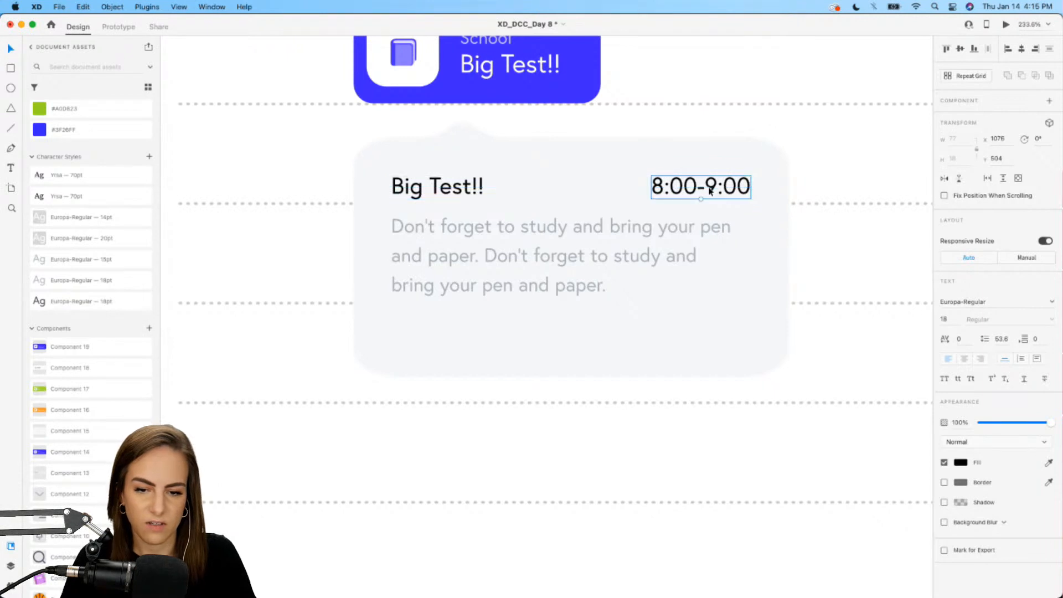
# - Set the "8:00-9:00" label's font size to 15 and shift it toward the bubble's right edge
pyautogui.click(944, 320)
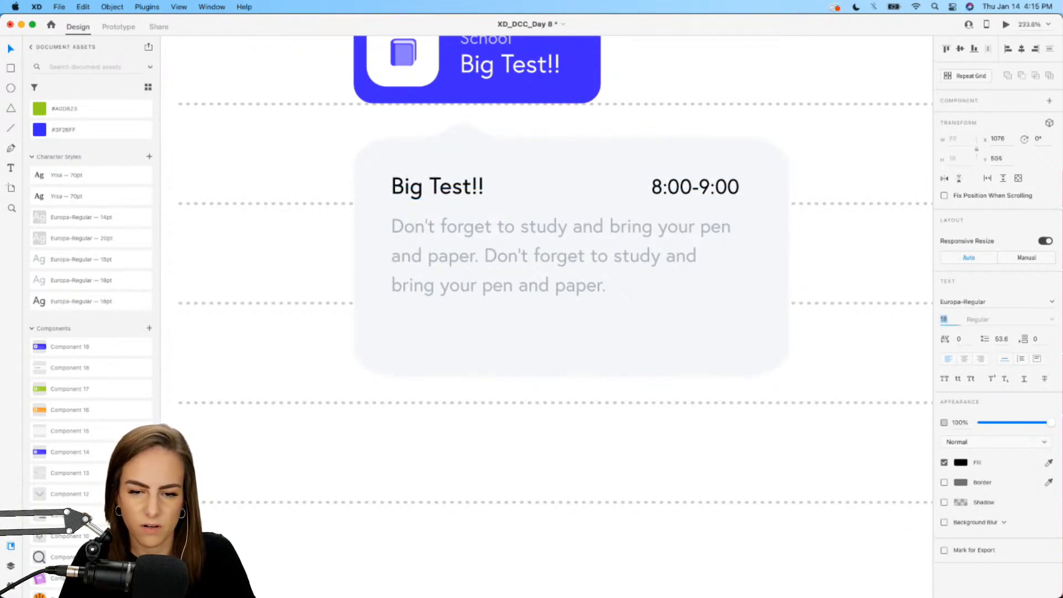
pyautogui.write('15')
pyautogui.press('Return')
pyautogui.moveTo(698, 187); pyautogui.dragTo(701, 187)
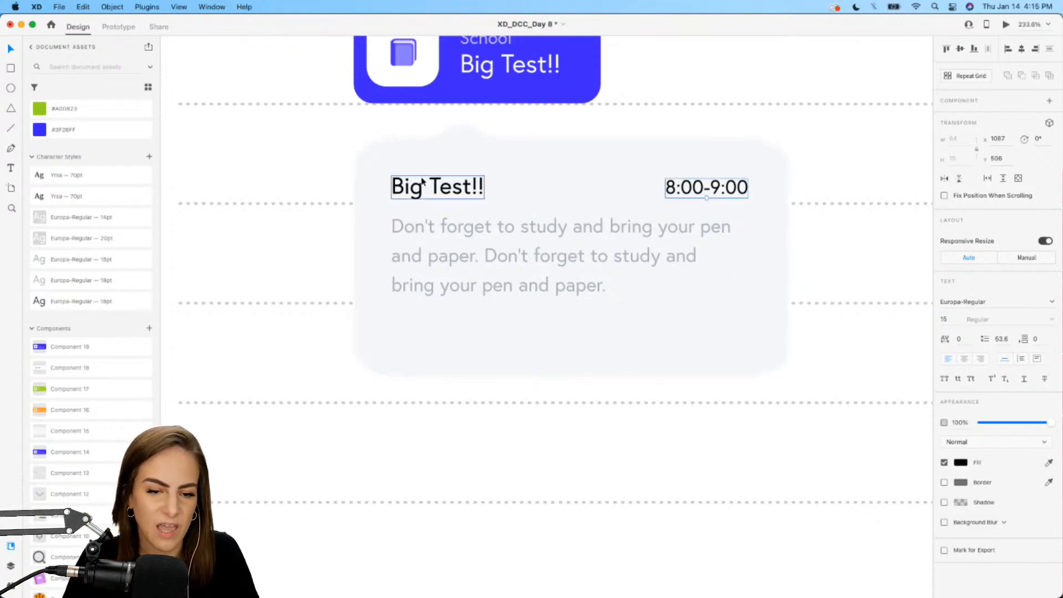
# - Duplicate the time label below the description and draw a borderless circle about 15 px wide beside it, filled with the card's blue
pyautogui.moveTo(743, 190); pyautogui.dragTo(492, 342)
pyautogui.click(11, 89)
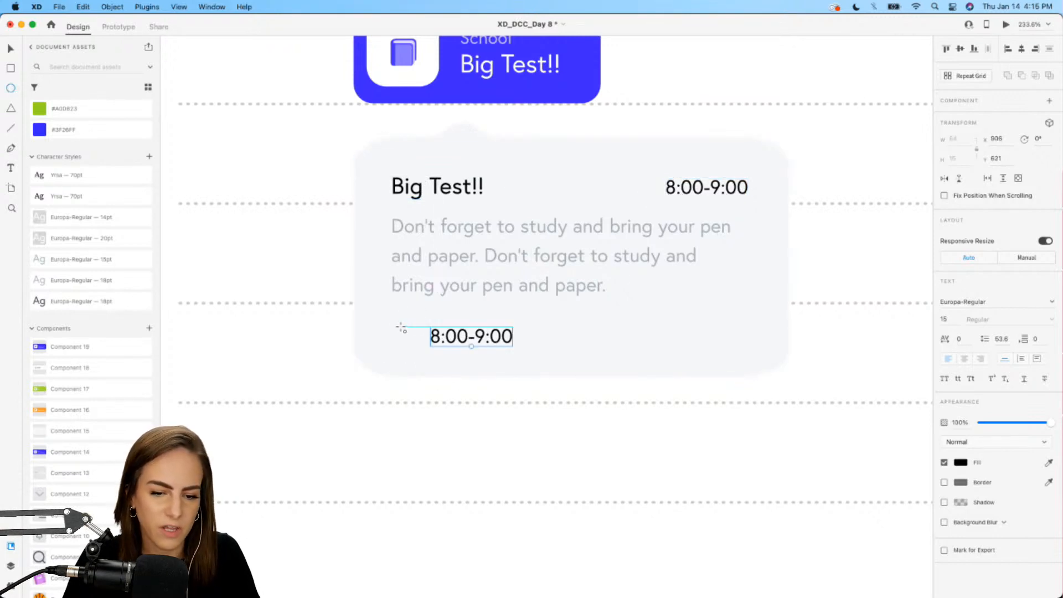
pyautogui.moveTo(391, 322)
pyautogui.mouseDown()
pyautogui.moveTo(417, 345)
pyautogui.moveTo(406, 340)
pyautogui.mouseUp()
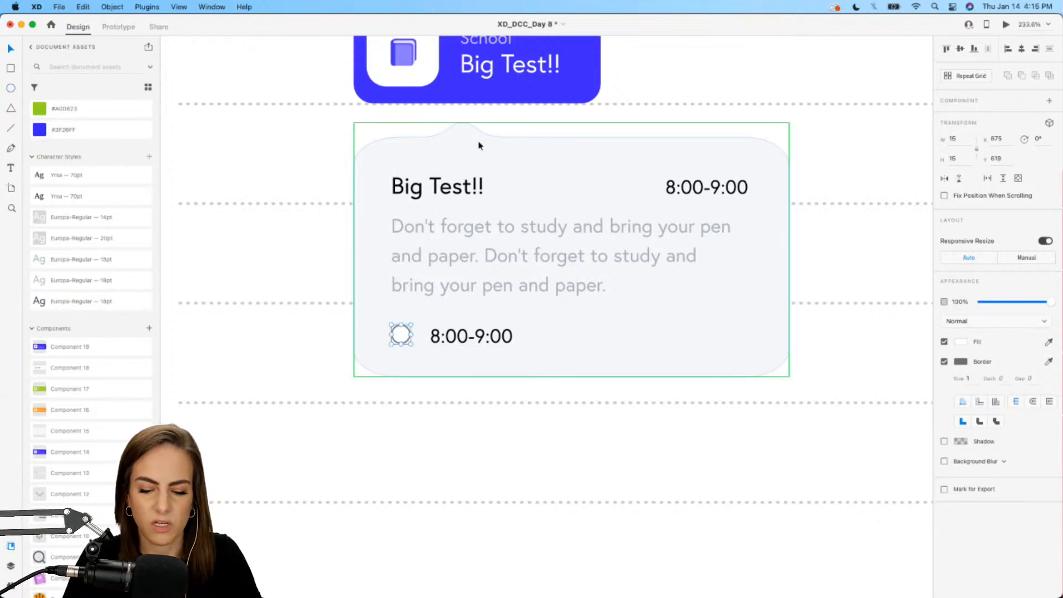
pyautogui.click(453, 84)
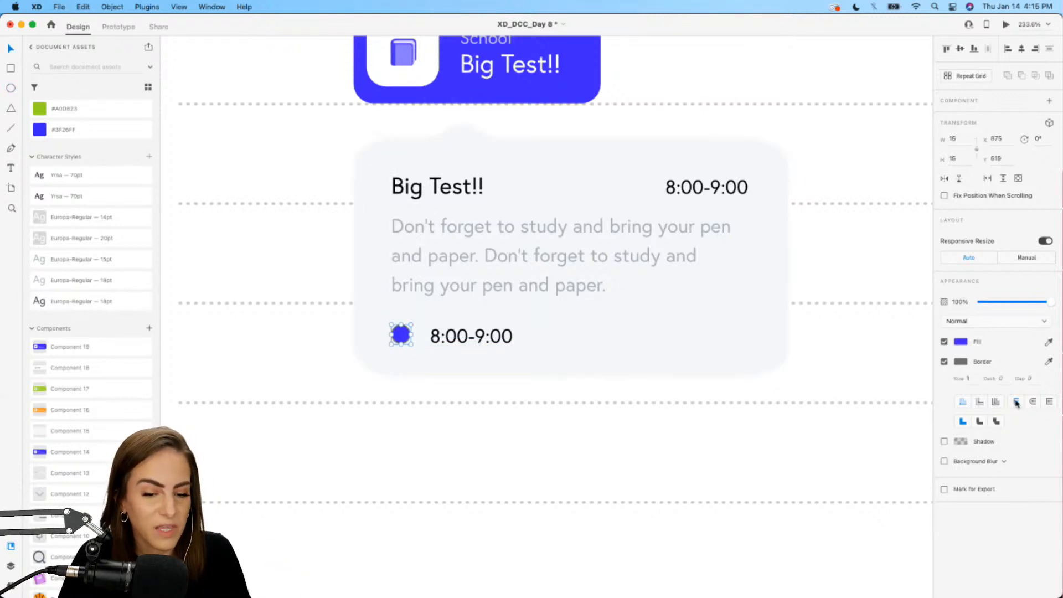
pyautogui.click(944, 361)
# - Change the duplicated label to "School", color it with the circle's blue, and align the circle with the text
pyautogui.click(472, 337)
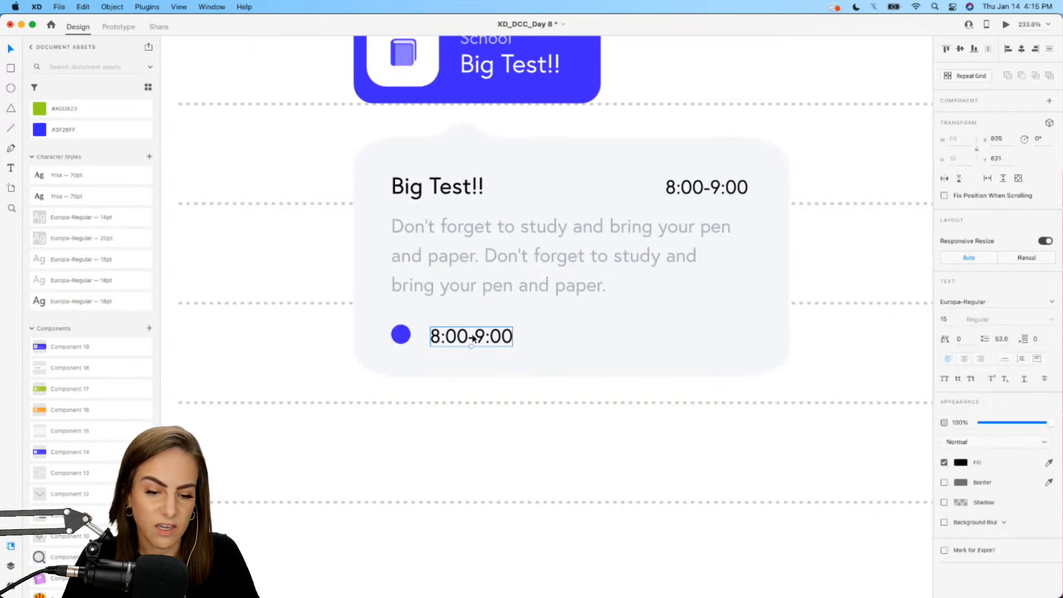
pyautogui.doubleClick(469, 337)
pyautogui.write('School')
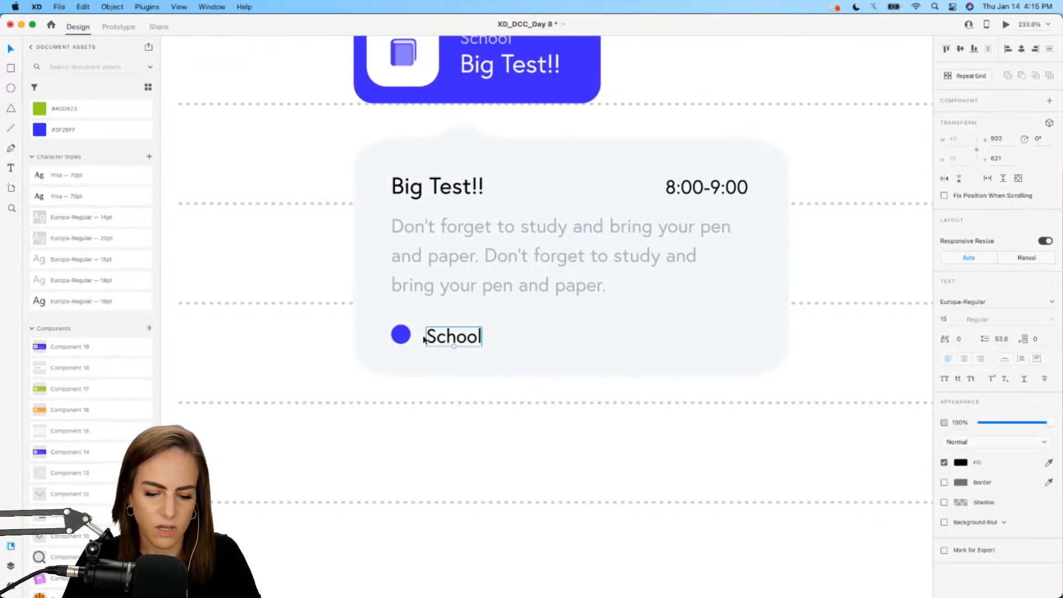
pyautogui.write('i')
pyautogui.click(401, 334)
pyautogui.moveTo(402, 332); pyautogui.dragTo(402, 335)
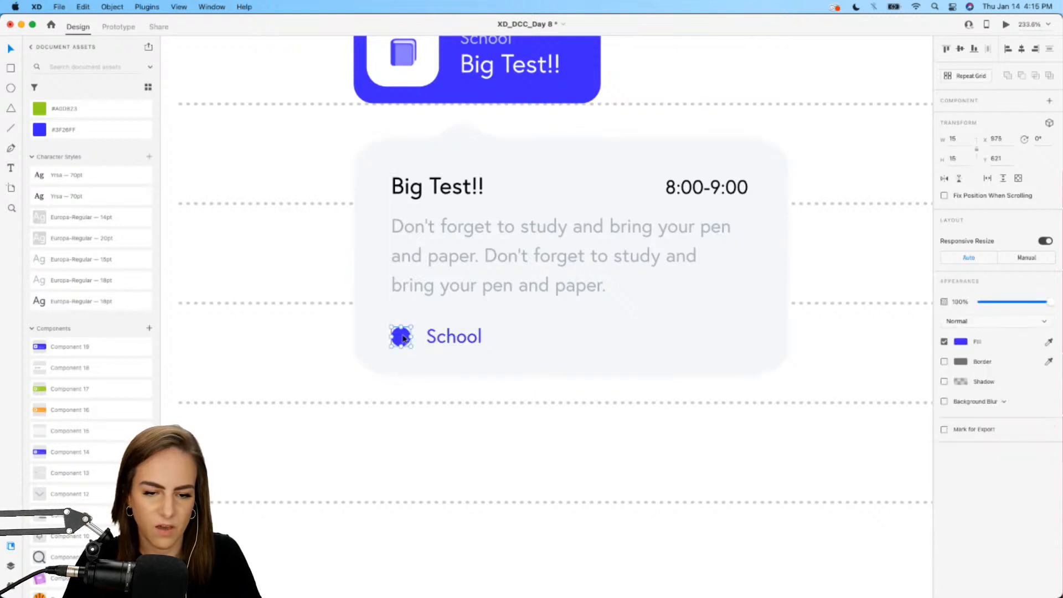
# - Group the bubble shape with its heading, time, description, circle and "School" label
pyautogui.click(436, 297)
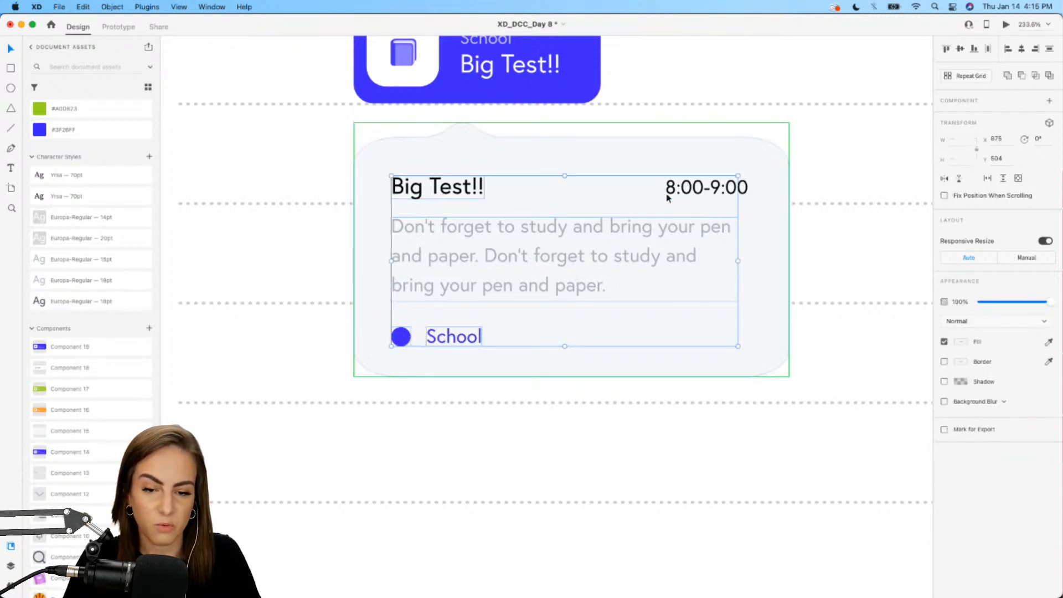
pyautogui.keyDown('shift'); pyautogui.click(687, 189); pyautogui.keyUp('shift')
pyautogui.keyDown('shift'); pyautogui.click(602, 196); pyautogui.keyUp('shift')
pyautogui.press('super+g')
pyautogui.scroll(-5, 603, 196)
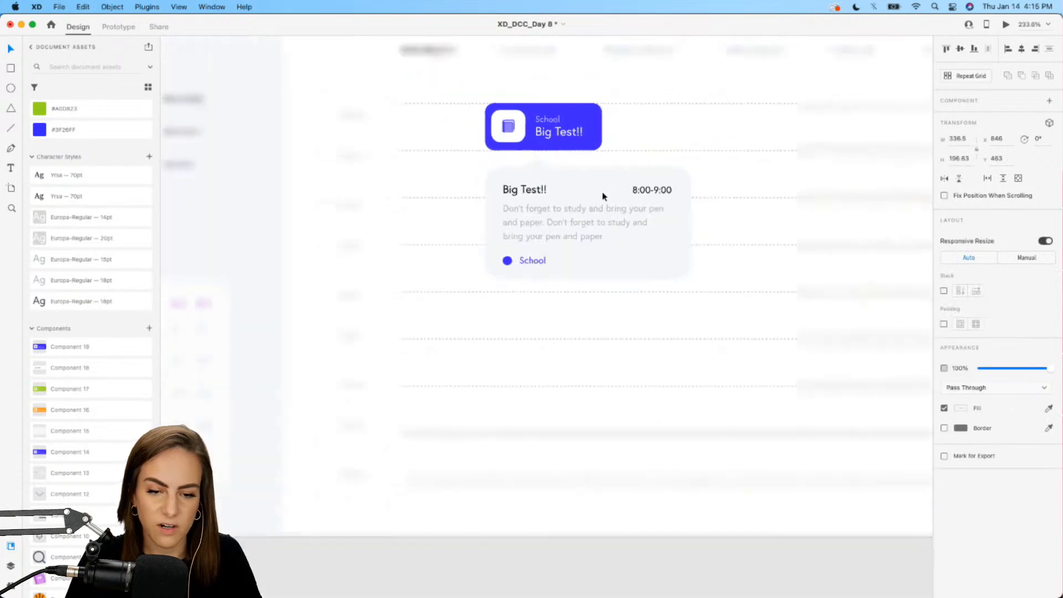
pyautogui.scroll(5, 603, 196)
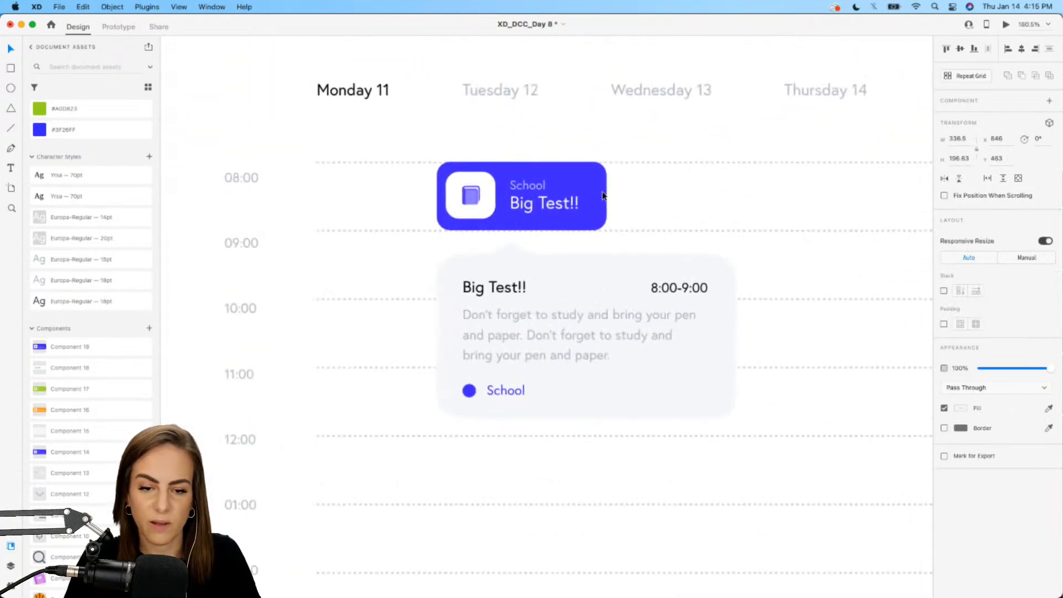
# - Cut the bubble group and paste it inside the card component's Hover State, directly beneath the blue card
pyautogui.click(603, 196)
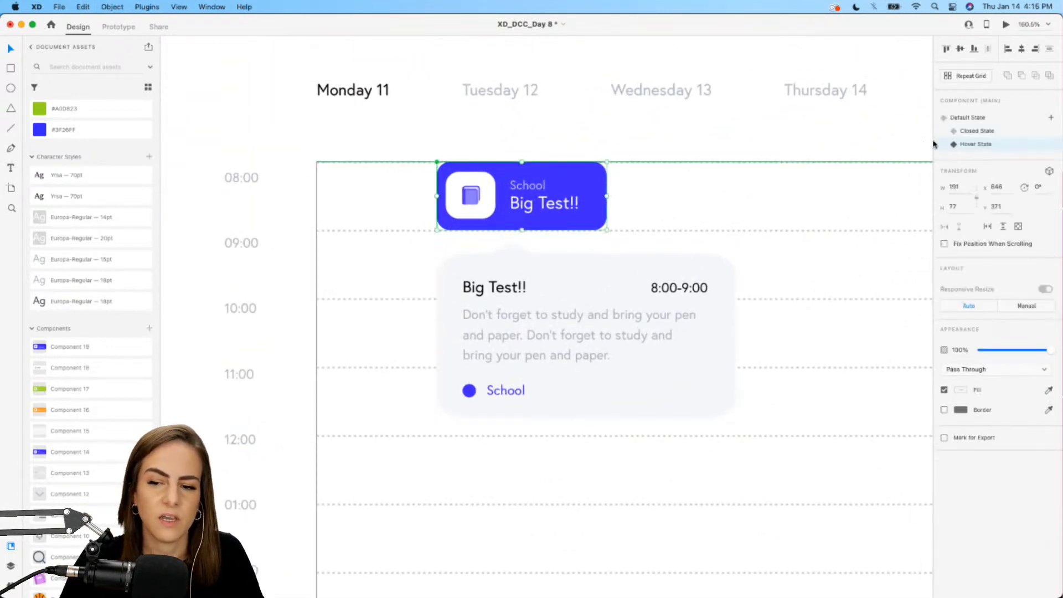
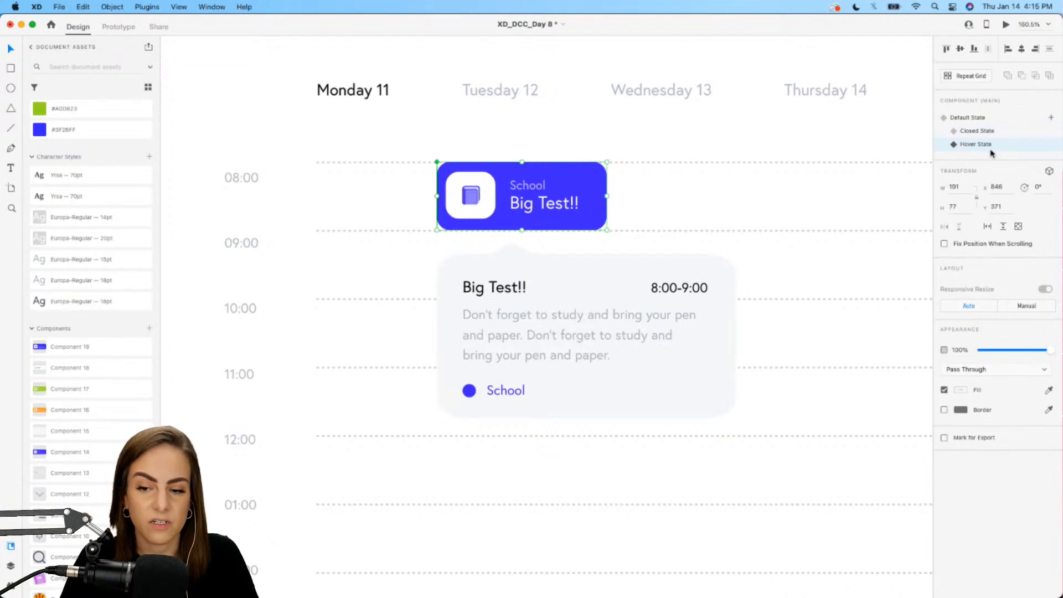
pyautogui.click(559, 304)
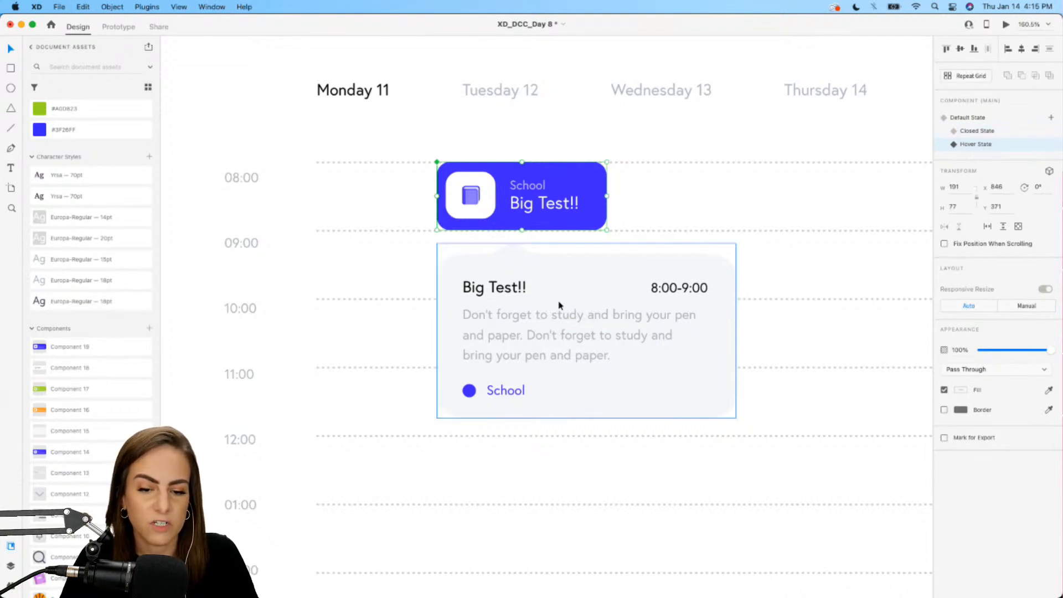
pyautogui.press('Delete')
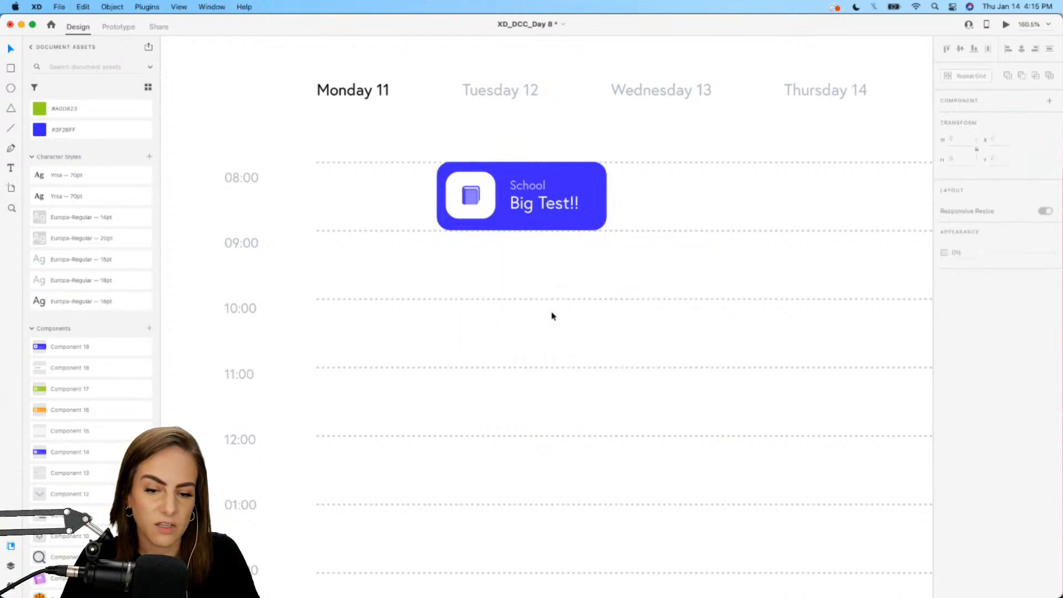
pyautogui.click(585, 193)
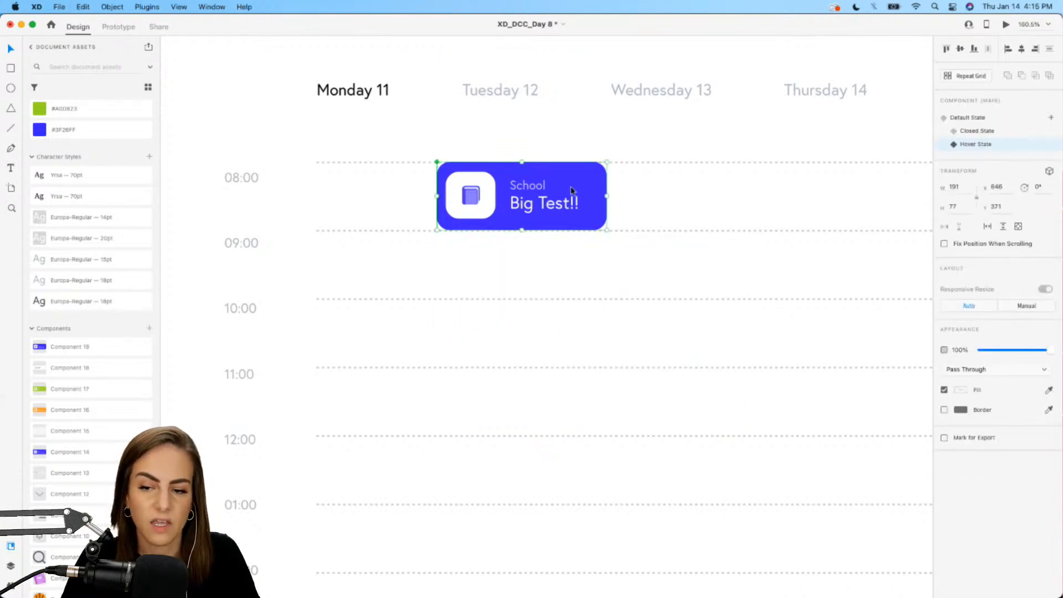
pyautogui.doubleClick(573, 191)
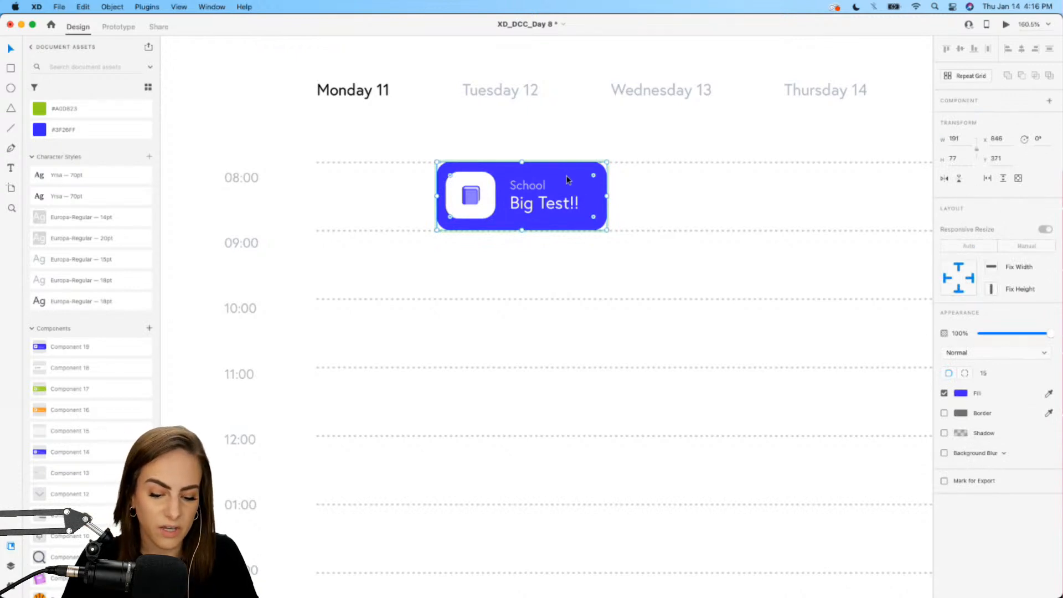
pyautogui.press('super+z')
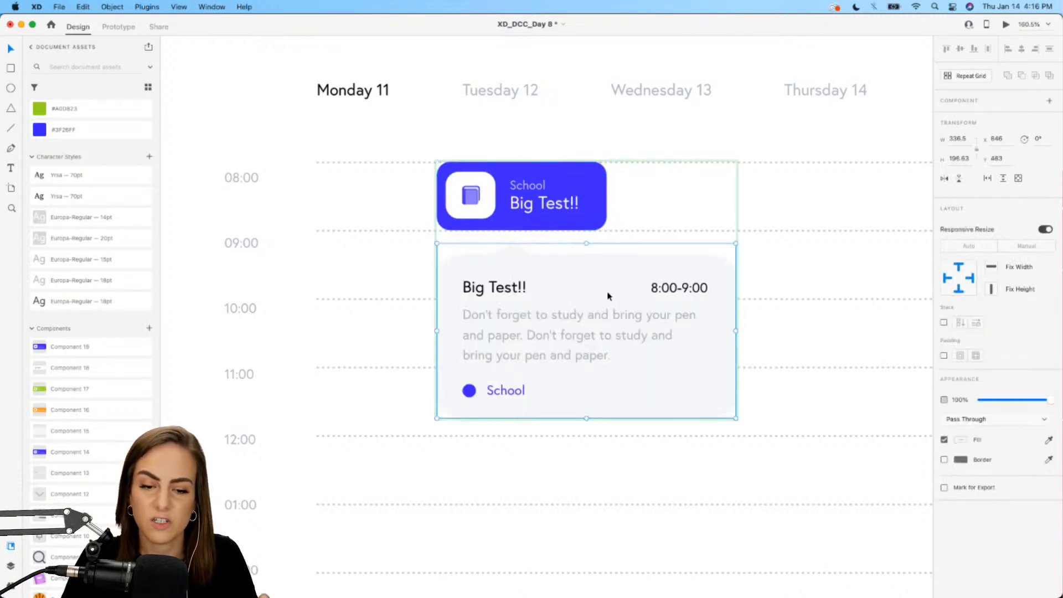
pyautogui.moveTo(607, 289)
pyautogui.mouseDown()
pyautogui.moveTo(685, 282)
pyautogui.moveTo(463, 171)
pyautogui.moveTo(675, 288)
pyautogui.moveTo(602, 306)
pyautogui.moveTo(607, 297)
pyautogui.mouseUp()
# - Switch the event card component between its Closed and Hover states, ending on Closed State
pyautogui.scroll(-5, 773, 287)
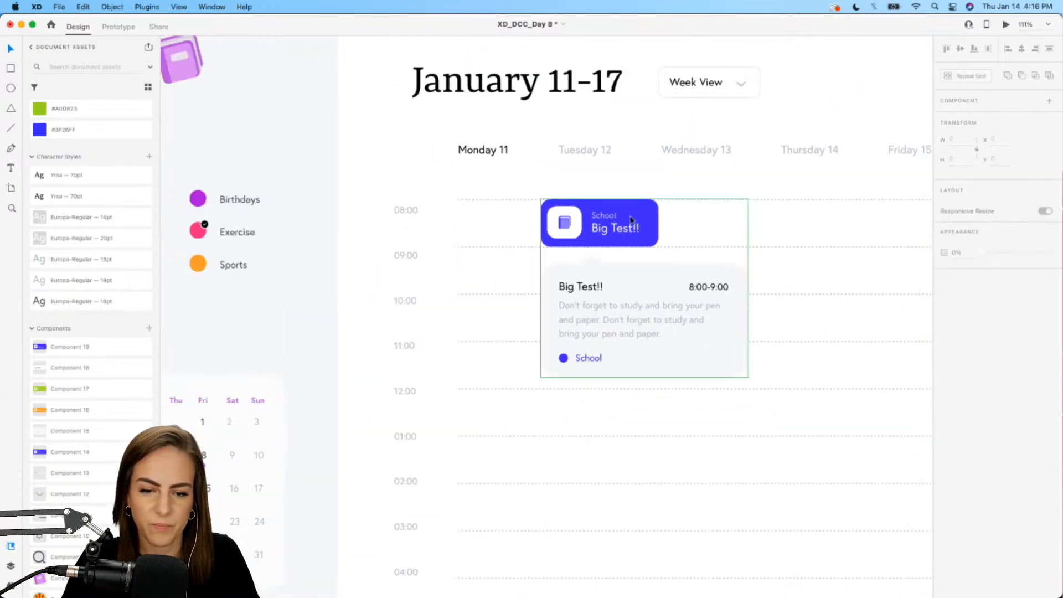
pyautogui.scroll(-4, 707, 161)
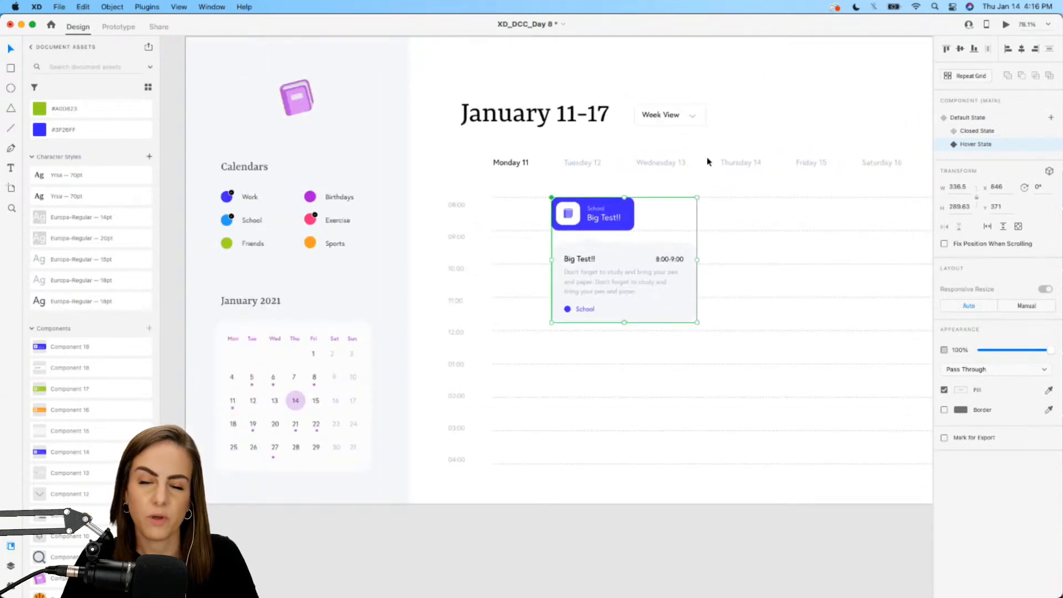
pyautogui.click(977, 131)
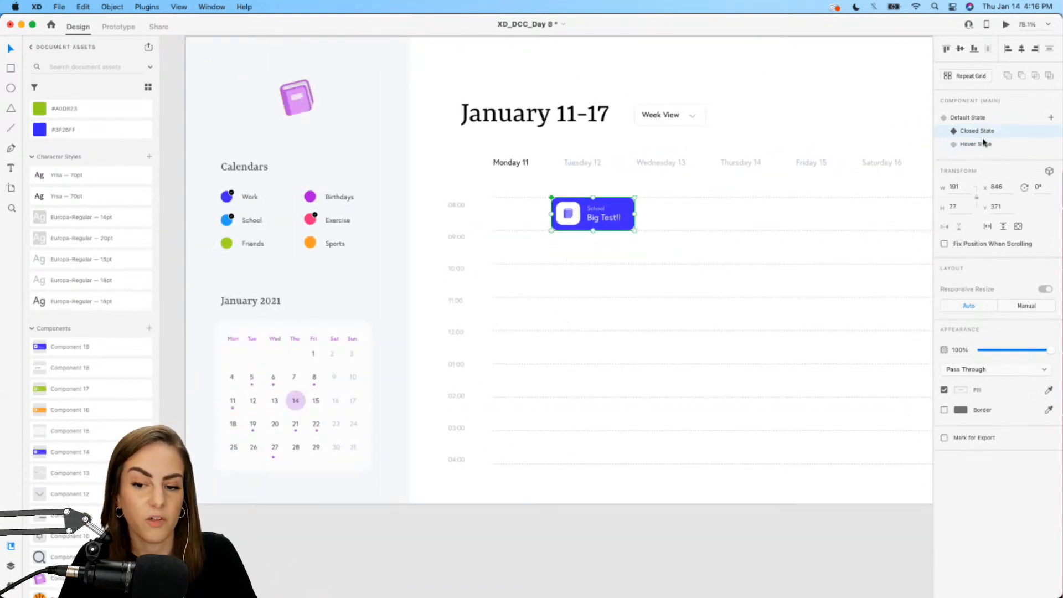
pyautogui.click(979, 145)
pyautogui.click(979, 131)
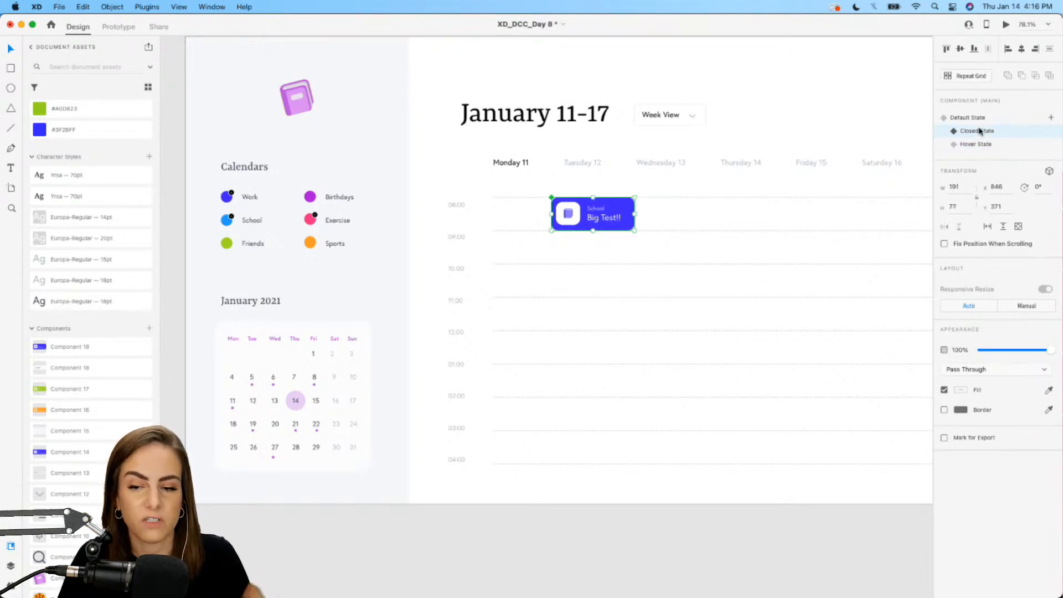
# - Add a prototype interaction to the card's Closed State with a Hover trigger and the Auto-Animate action type
pyautogui.click(123, 28)
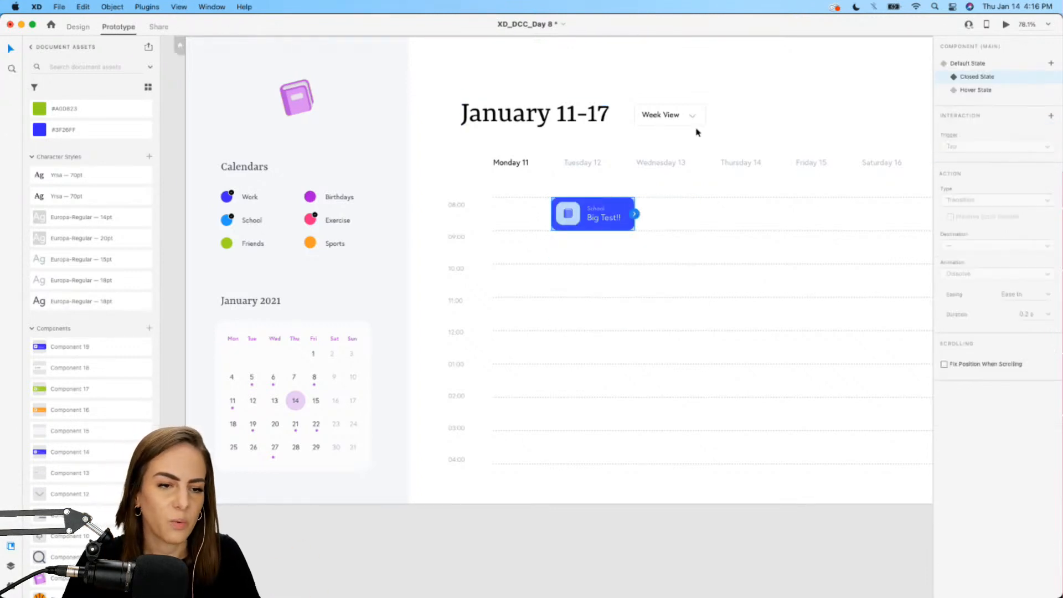
pyautogui.hscroll(3, 695, 131)
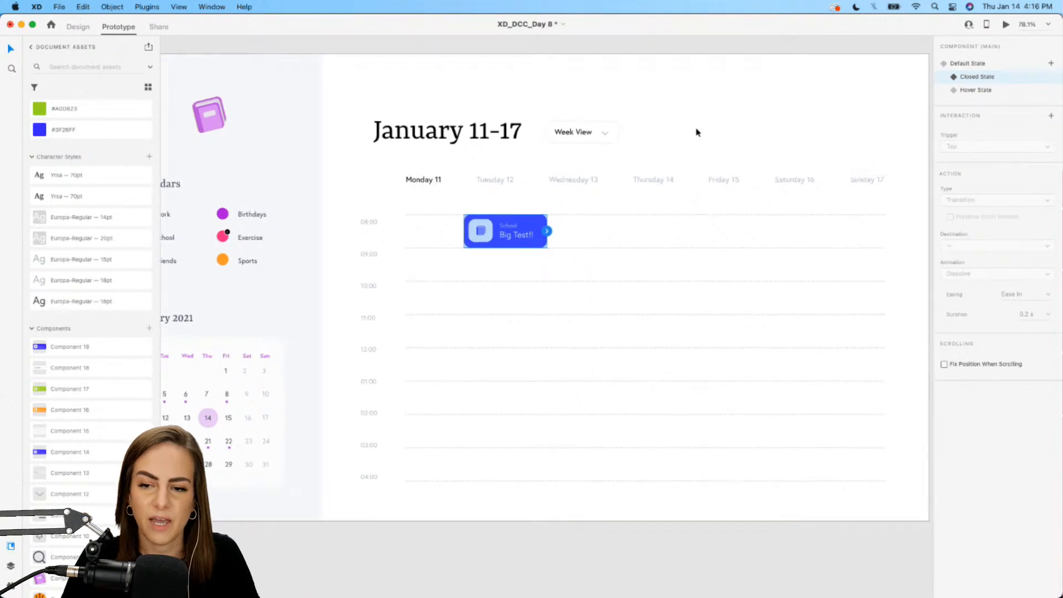
pyautogui.hscroll(3, 696, 133)
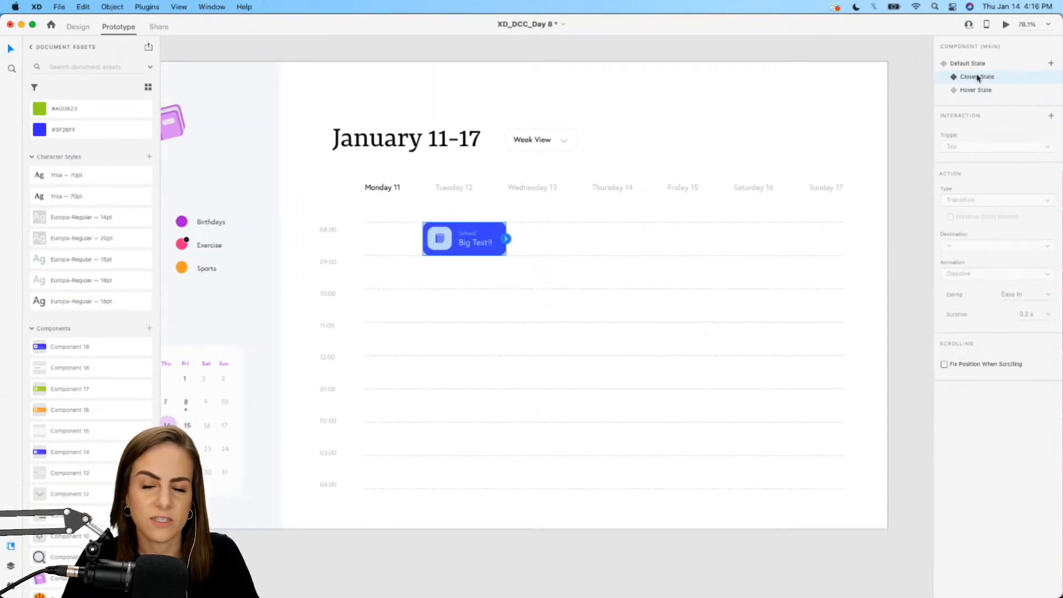
pyautogui.scroll(5, 572, 214)
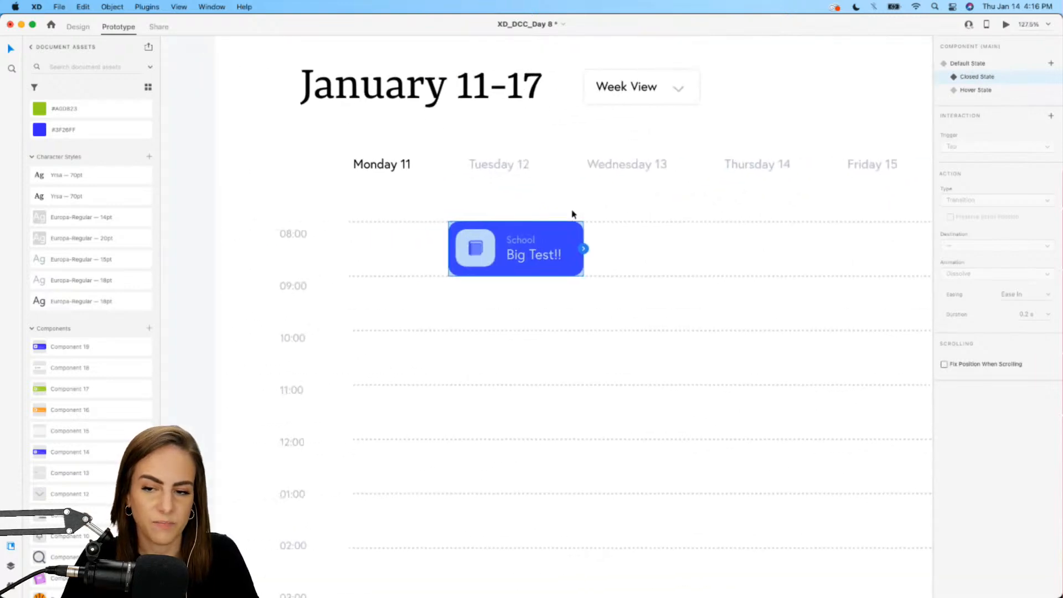
pyautogui.click(1051, 117)
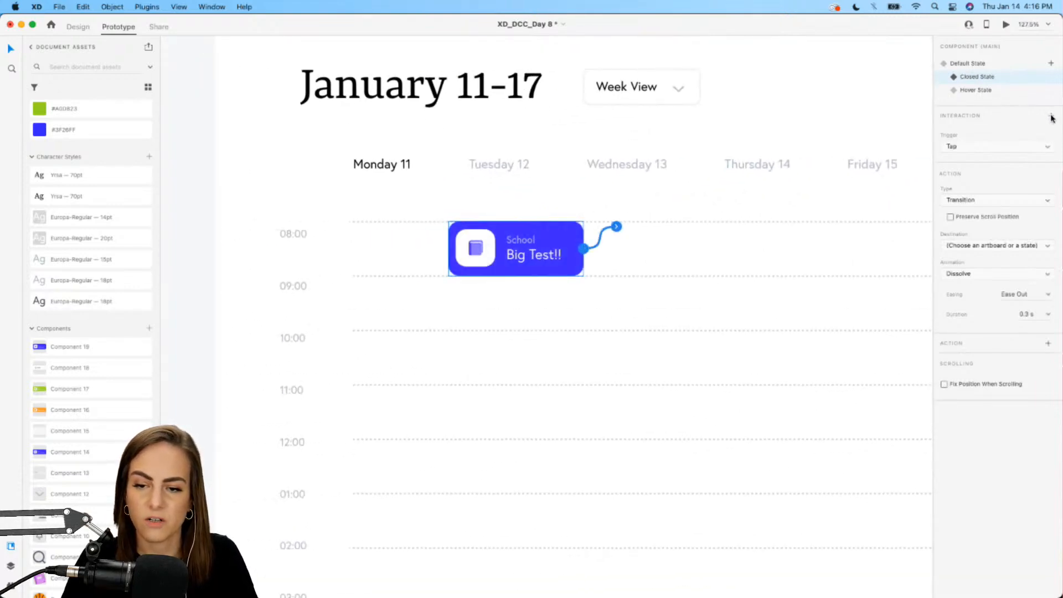
pyautogui.click(970, 148)
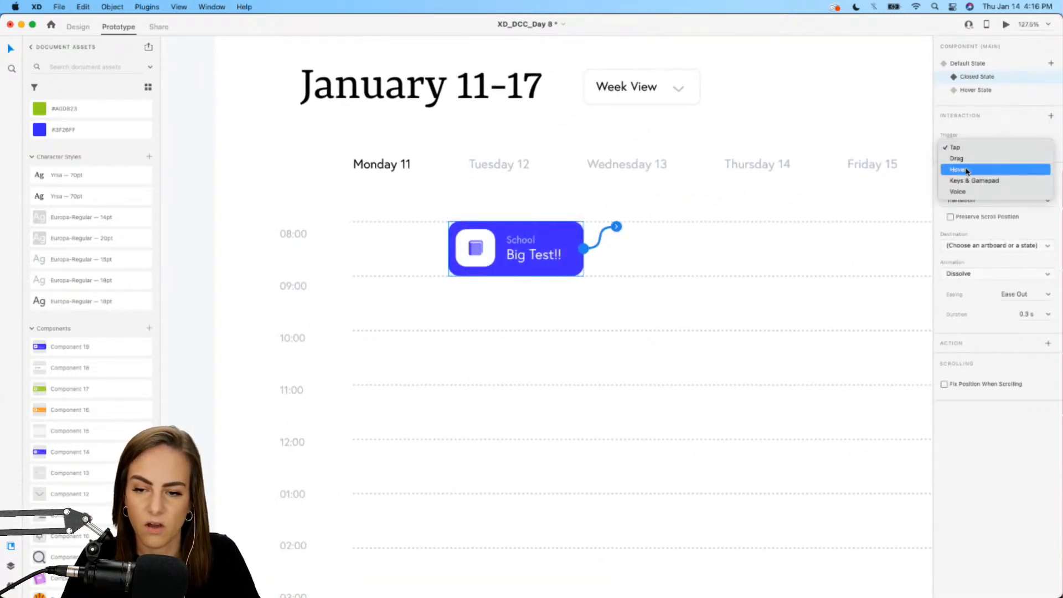
pyautogui.click(967, 169)
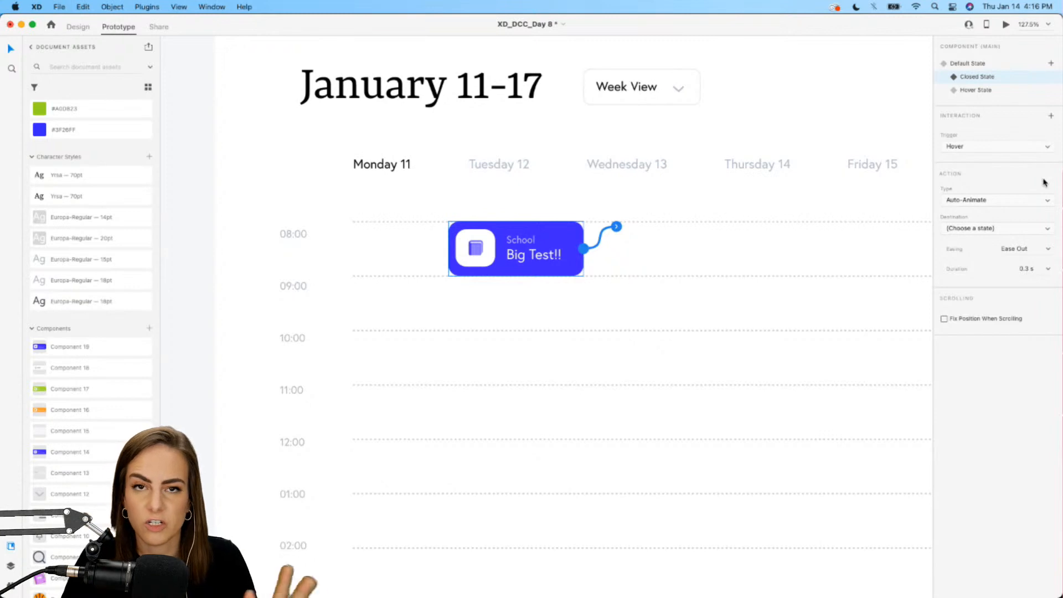
pyautogui.click(971, 204)
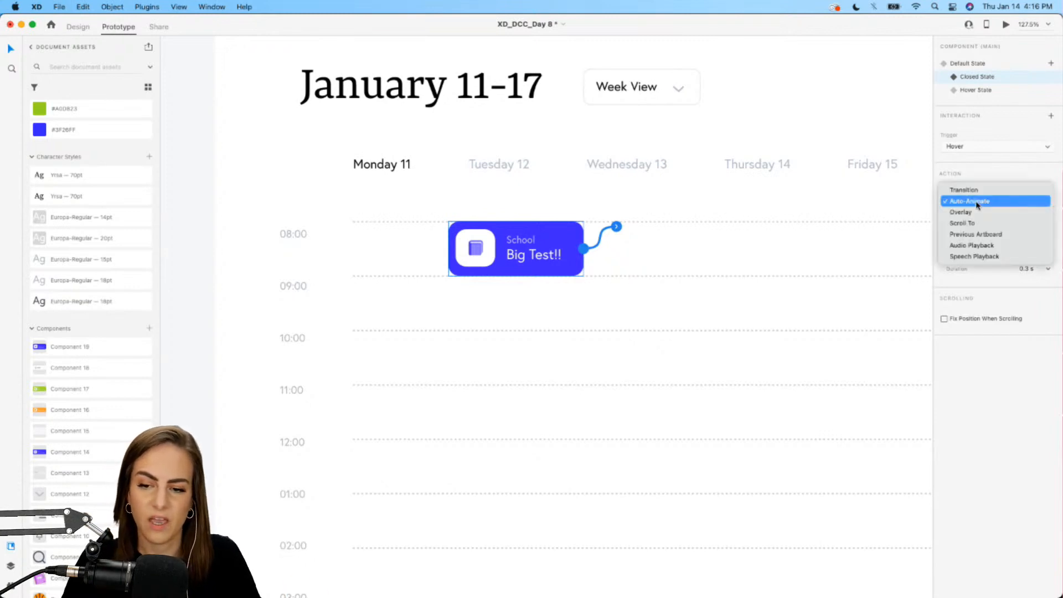
pyautogui.click(1031, 167)
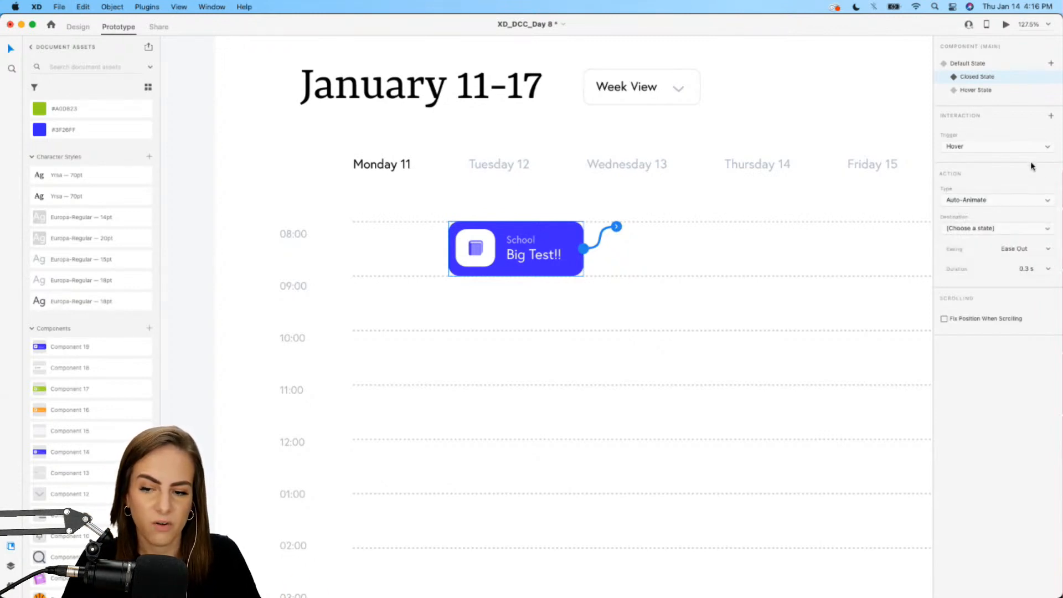
pyautogui.click(994, 203)
pyautogui.click(1008, 180)
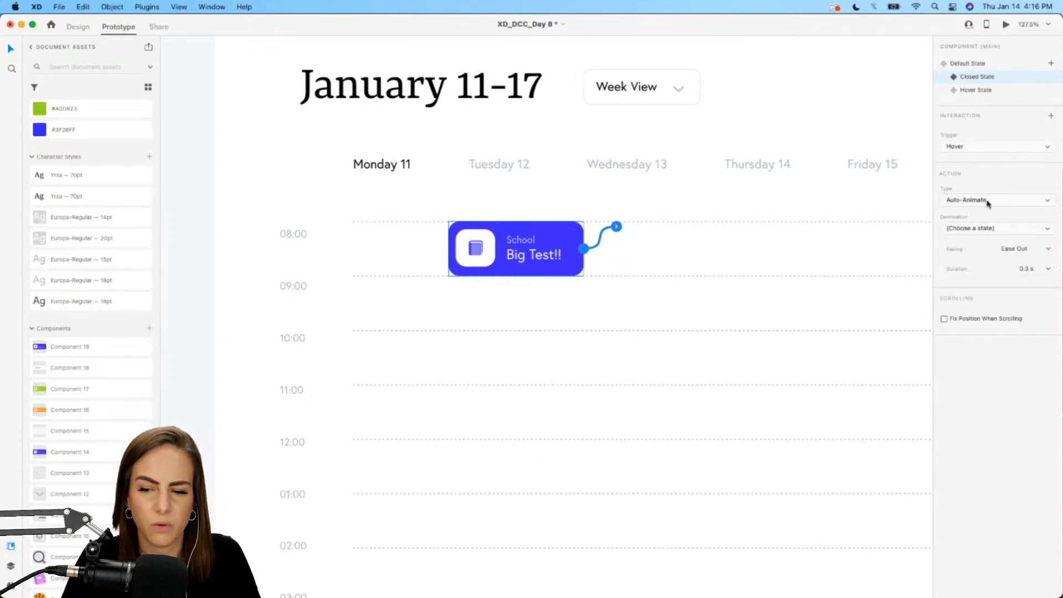
# - Set the destination of the card's hover interaction to Hover State
pyautogui.click(976, 228)
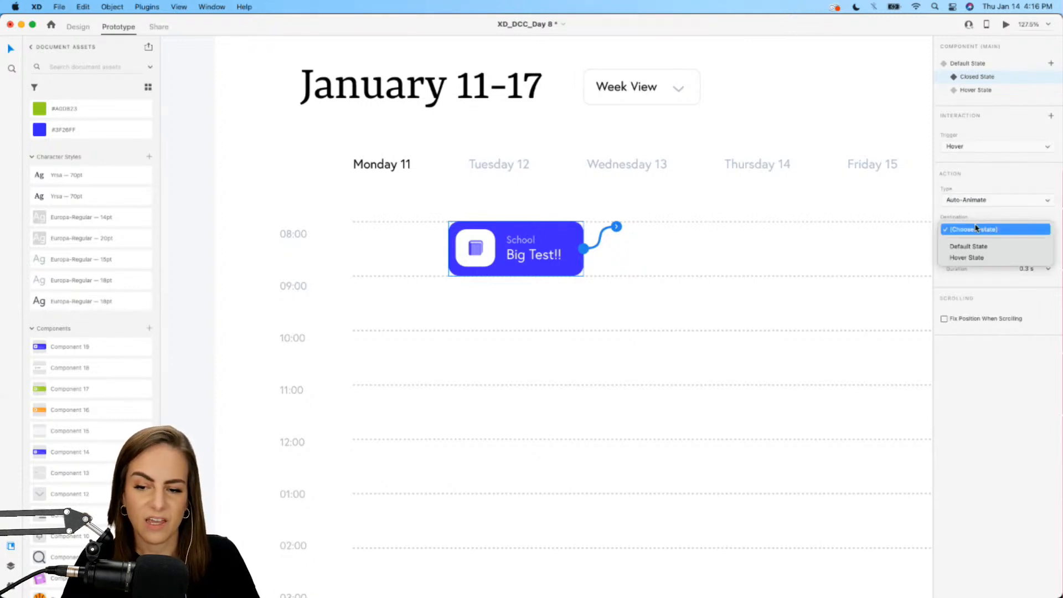
pyautogui.click(964, 258)
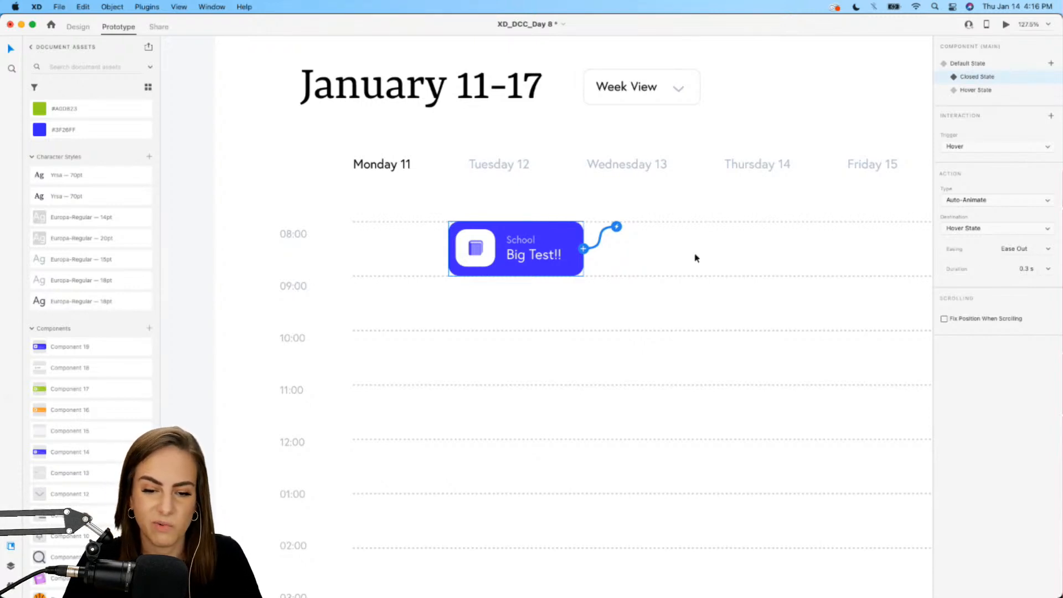
# - Preview the prototype and test the hover interaction on the "Big Test!!" card, ending with the preview closed
pyautogui.scroll(-6, 696, 258)
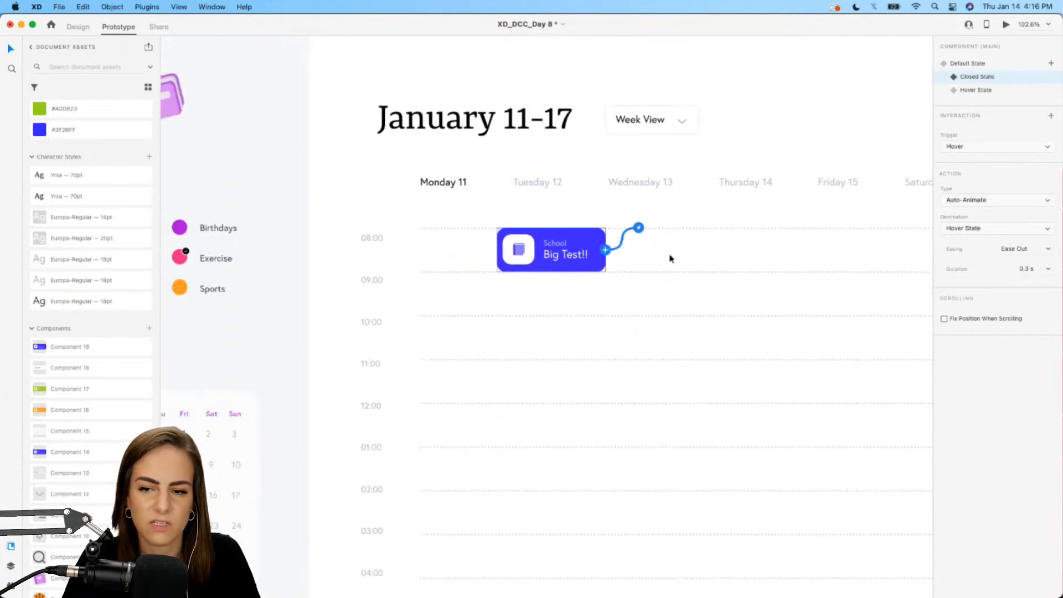
pyautogui.click(77, 26)
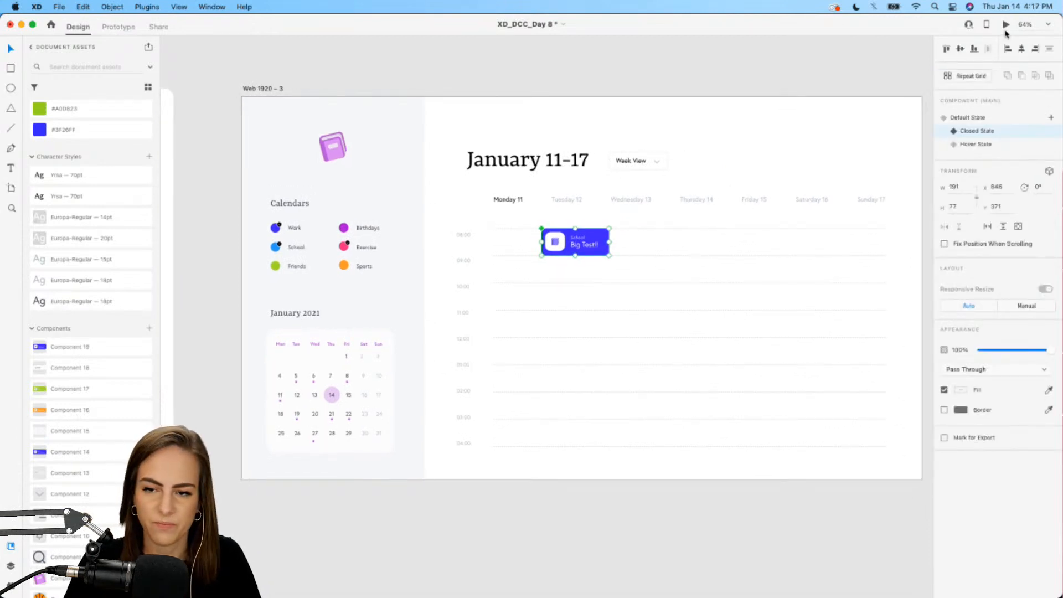
pyautogui.press('super+Return')
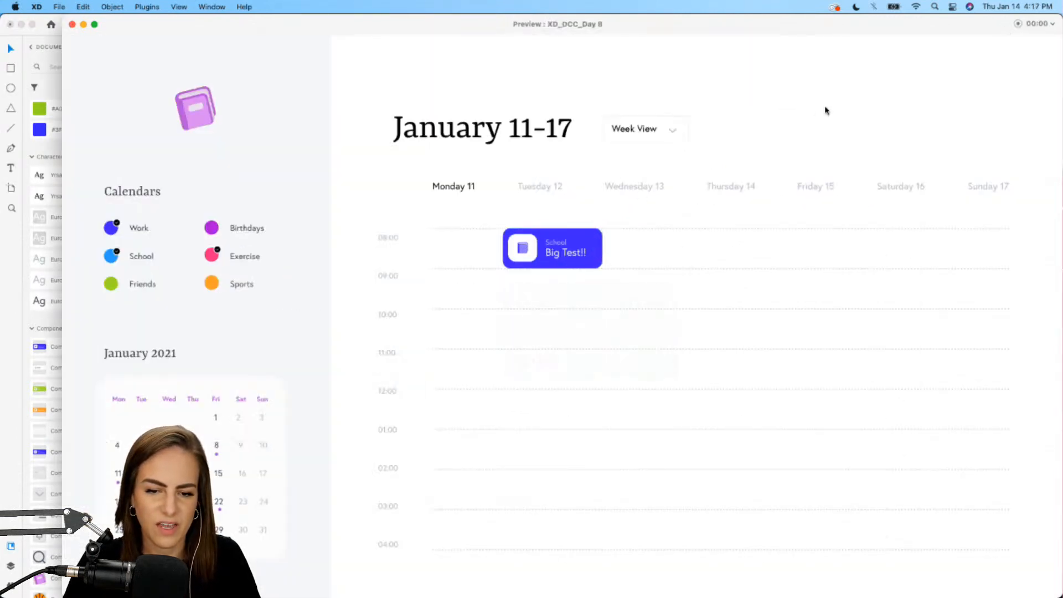
pyautogui.moveTo(560, 246)
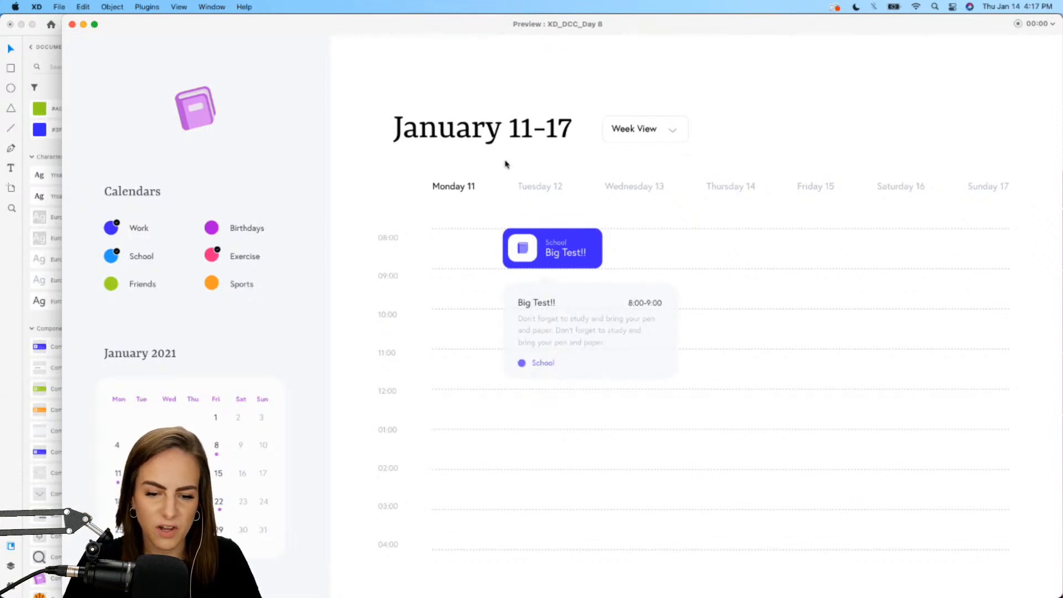
pyautogui.click(72, 25)
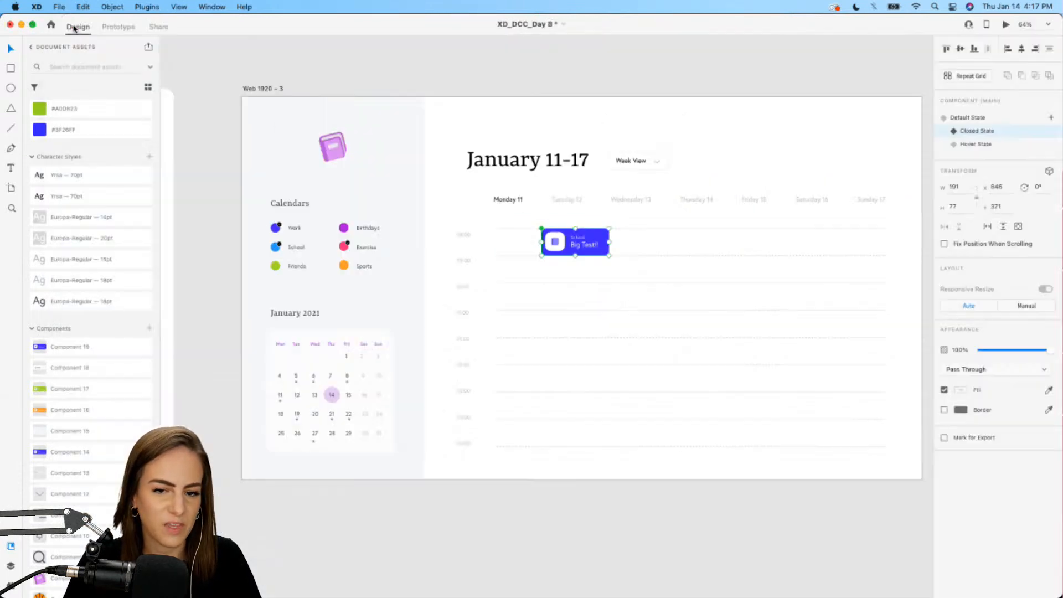
# - Place a copy of the blue "Big Test!!" card in the 11:00 row beneath Wednesday 13
pyautogui.click(740, 166)
pyautogui.scroll(3, 627, 208)
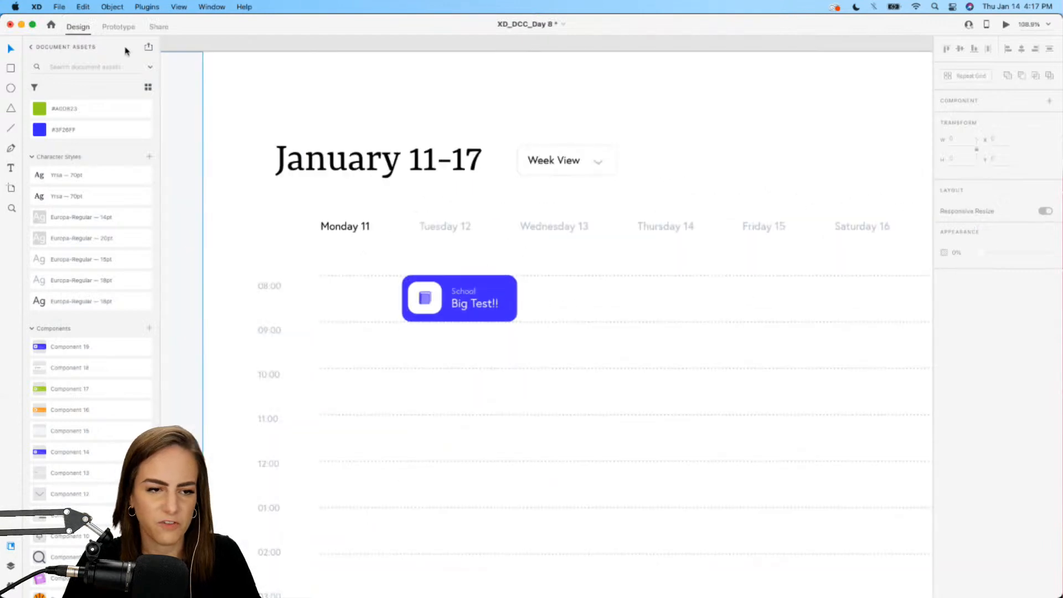
pyautogui.click(484, 304)
pyautogui.scroll(-5, 485, 304)
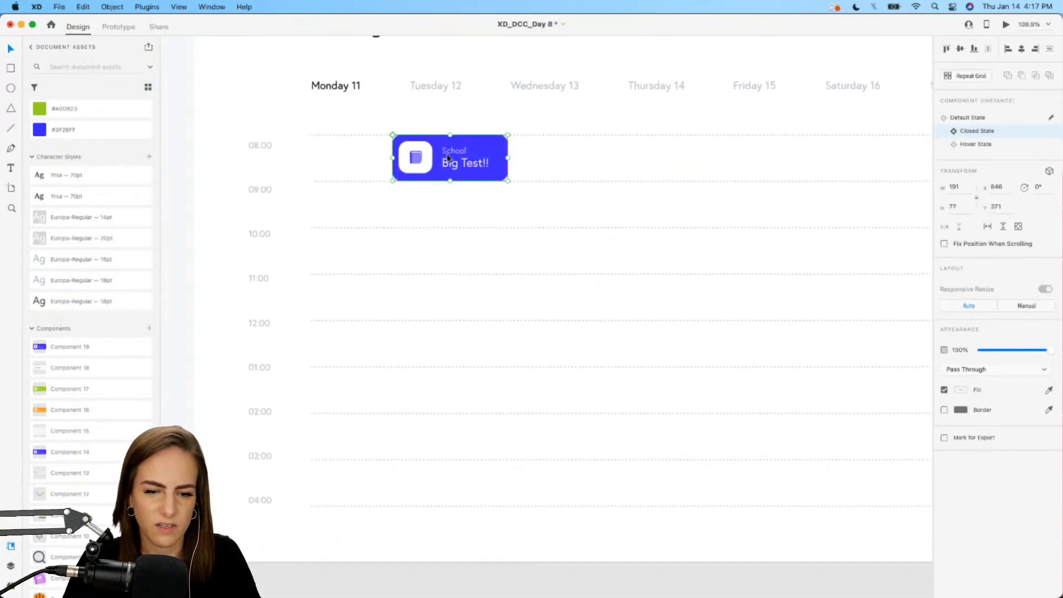
pyautogui.moveTo(447, 156); pyautogui.dragTo(552, 298)
# - Ungroup the copied card from its component so its contents become independently editable
pyautogui.rightClick(552, 289)
pyautogui.click(535, 348)
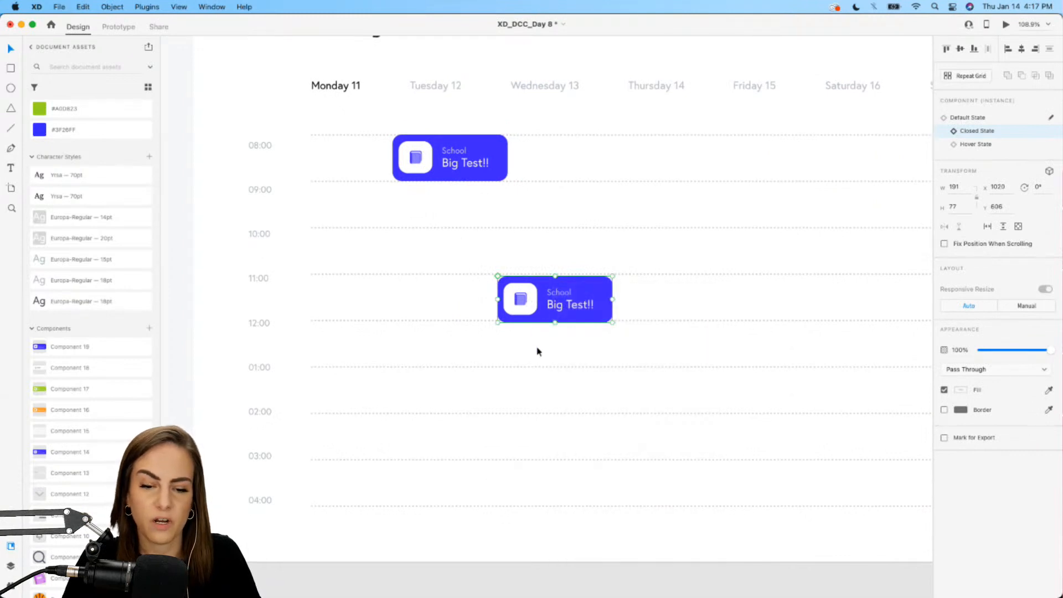
pyautogui.click(537, 349)
pyautogui.click(579, 311)
pyautogui.rightClick(579, 311)
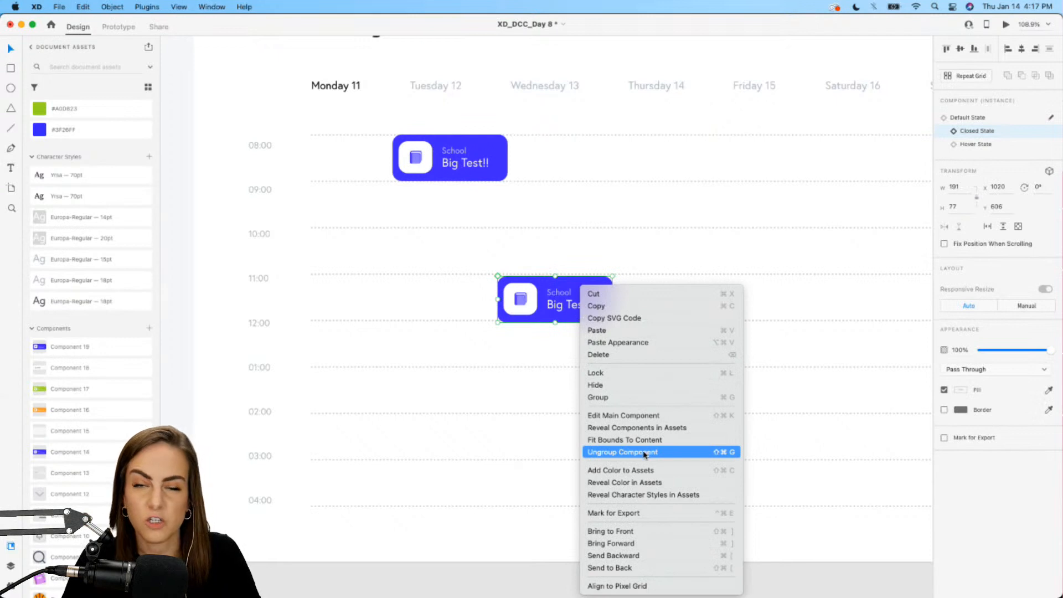
pyautogui.click(644, 453)
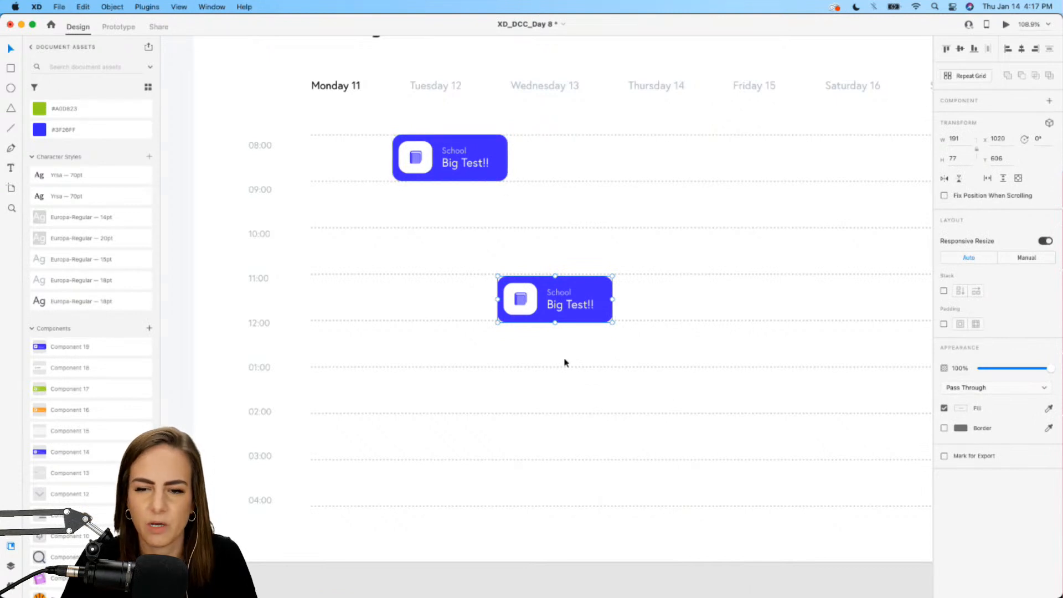
pyautogui.moveTo(593, 292); pyautogui.dragTo(593, 292)
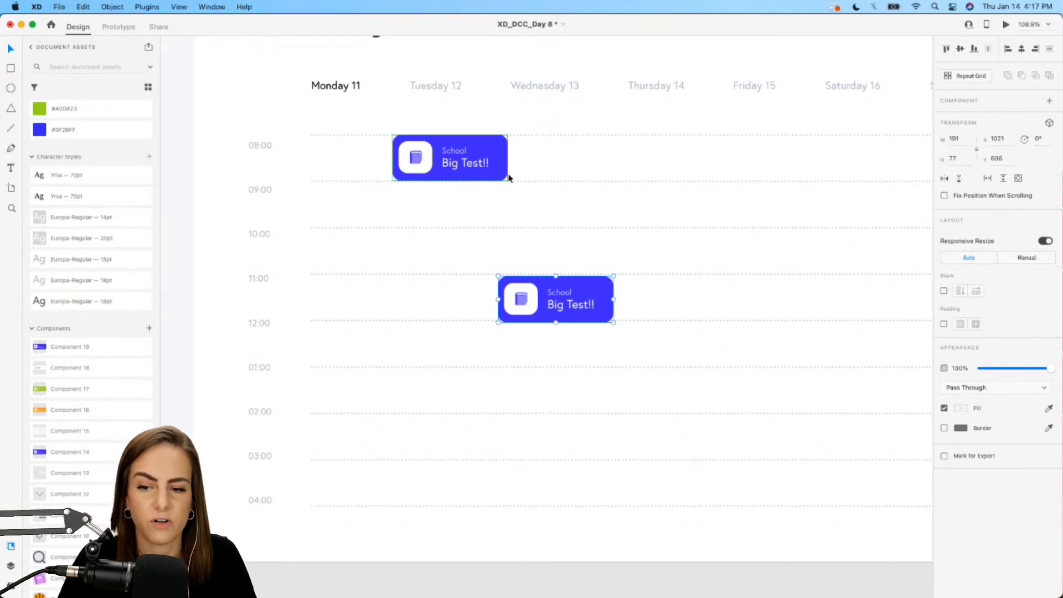
# - Fill the copied card's background with the saved green and replace its book icon with the puzzle-piece component
pyautogui.doubleClick(590, 296)
pyautogui.scroll(5, 71, 299)
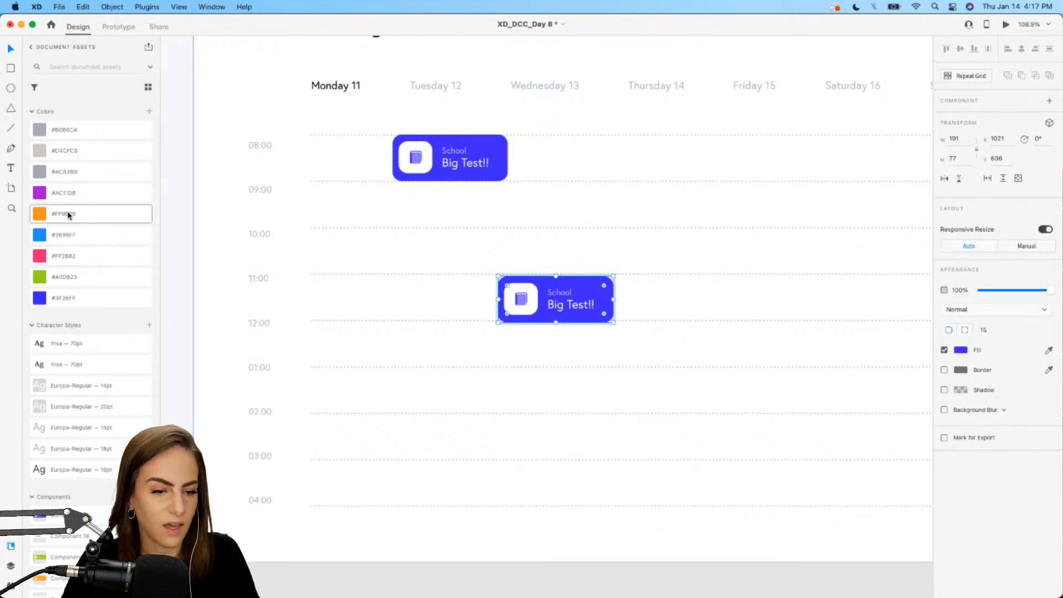
pyautogui.click(69, 277)
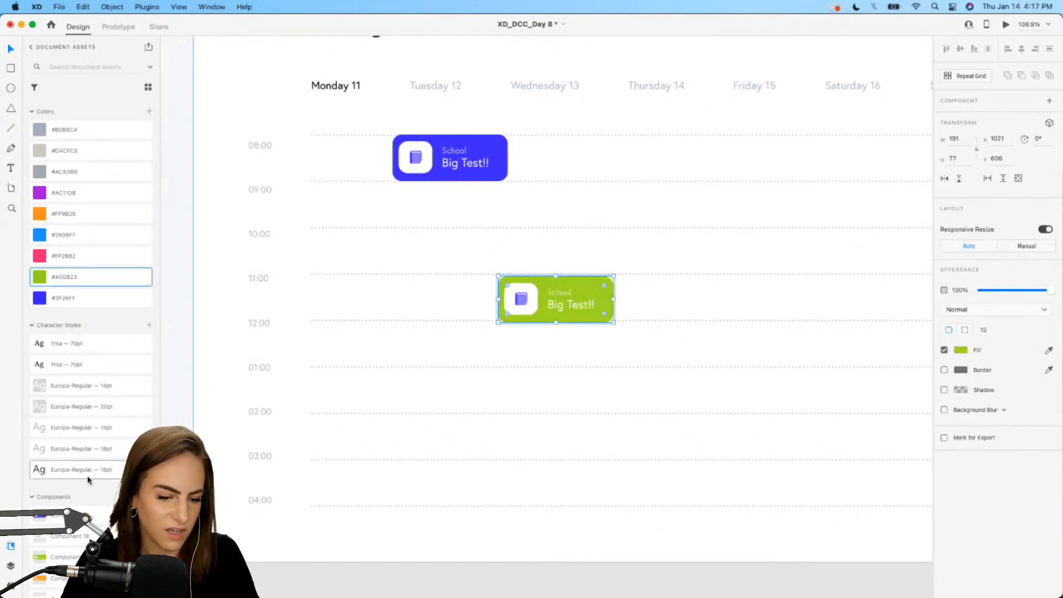
pyautogui.scroll(-10, 84, 480)
pyautogui.moveTo(56, 522); pyautogui.dragTo(598, 245)
pyautogui.scroll(5, 477, 346)
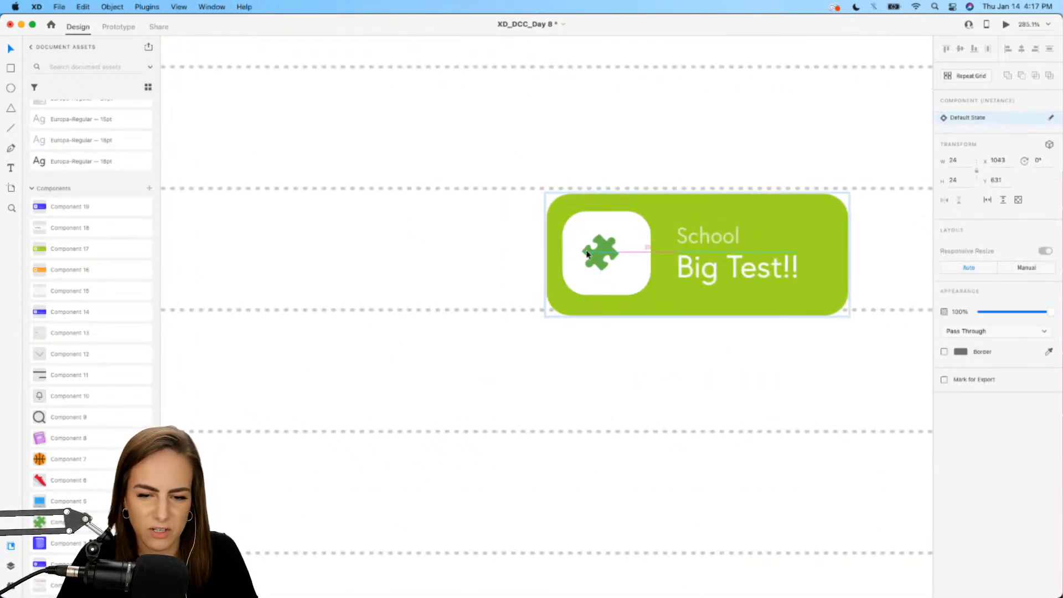
# - Change the green card's title to "Game Night" and its category label to "Friends"
pyautogui.doubleClick(719, 270)
pyautogui.write('Game Night')
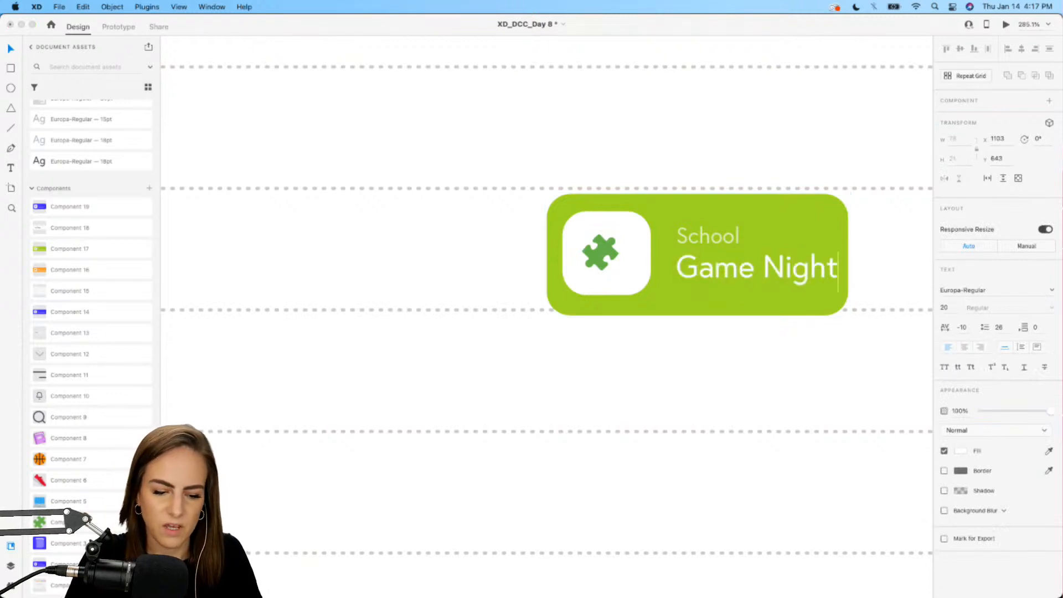
pyautogui.doubleClick(707, 236)
pyautogui.write('Frien')
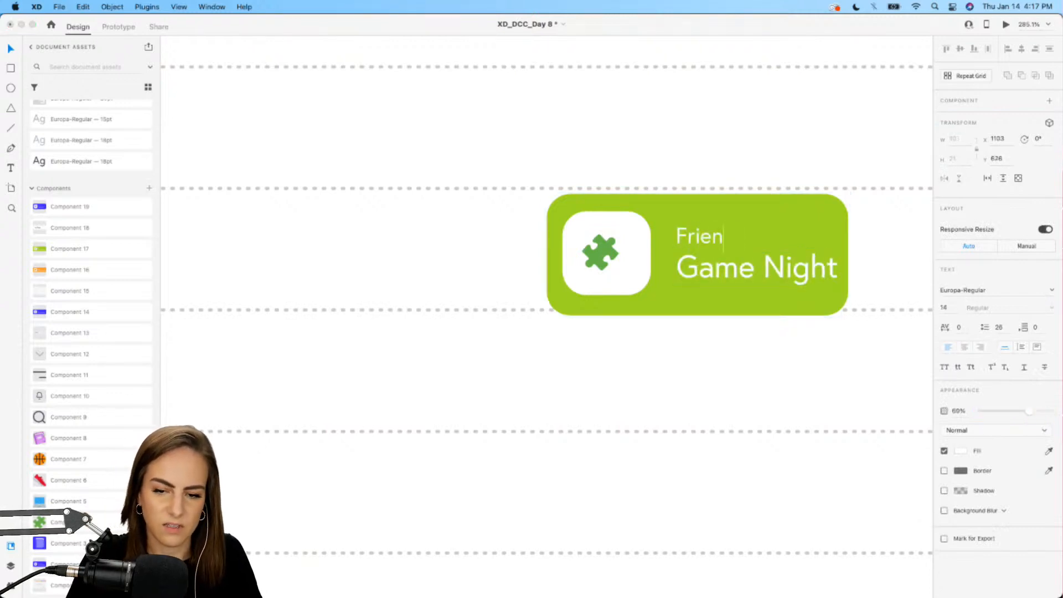
pyautogui.write('ds')
# - Widen the green card's background to 216 so the "Game Night" title has padding
pyautogui.click(758, 214)
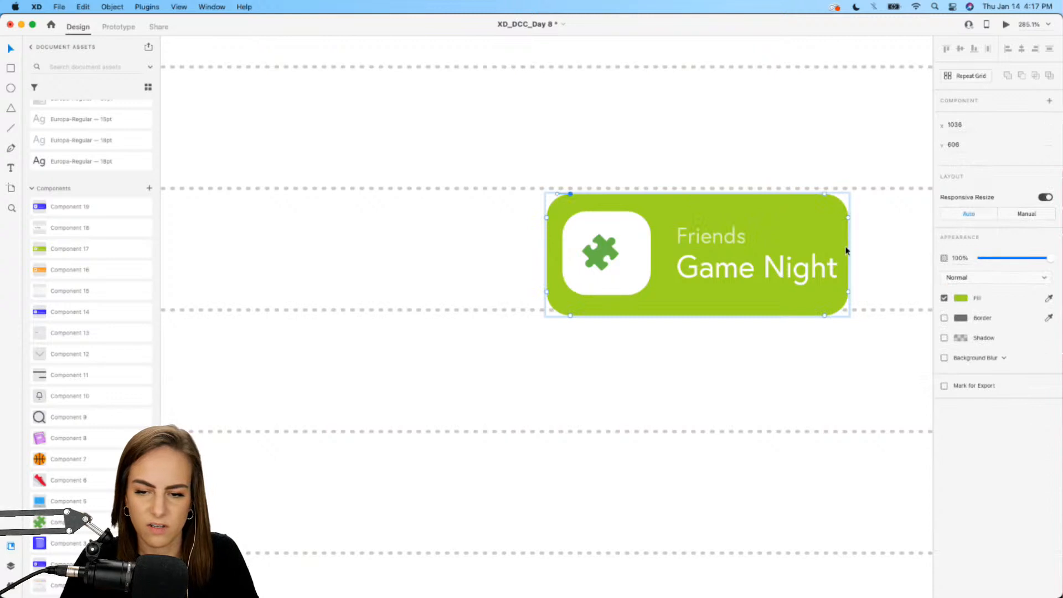
pyautogui.moveTo(848, 253); pyautogui.dragTo(887, 254)
pyautogui.click(706, 380)
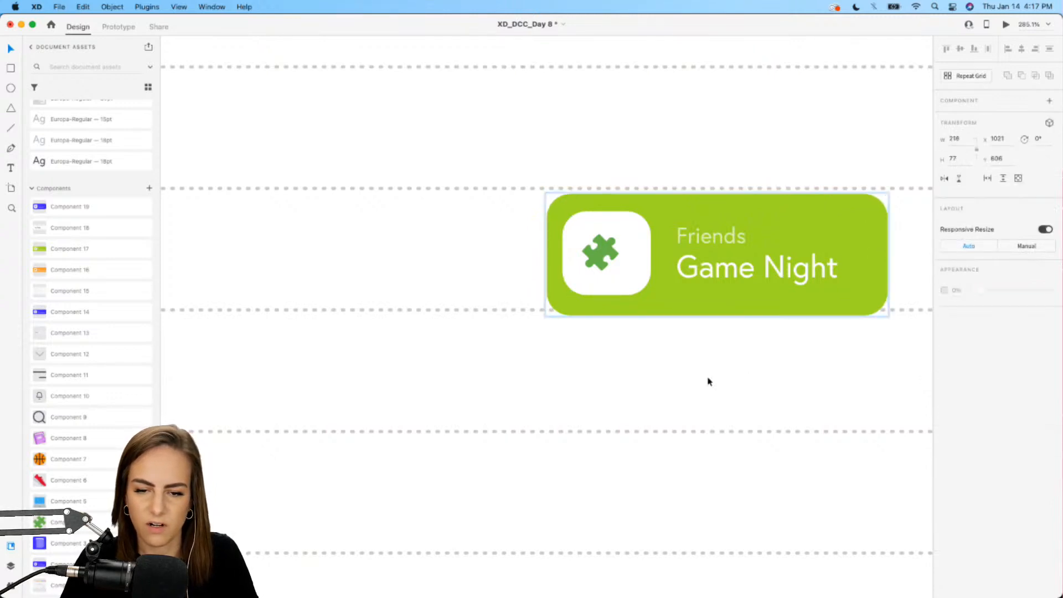
# - Duplicate the green "Game Night" card and place the copy in the 01:00 row beneath Tuesday 12
pyautogui.scroll(-5, 707, 379)
pyautogui.hscroll(2, 707, 379)
pyautogui.click(672, 334)
pyautogui.press('super+d')
pyautogui.moveTo(627, 326); pyautogui.dragTo(526, 401)
pyautogui.scroll(5, 491, 355)
pyautogui.scroll(-2, 631, 332)
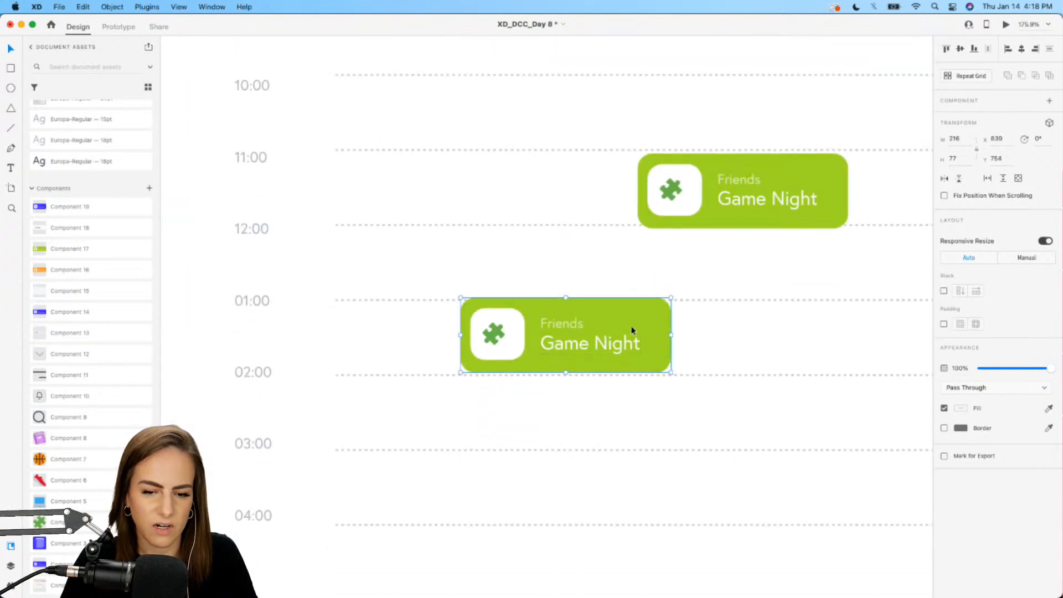
# - Fill the background of the 01:00 card with the saved orange color
pyautogui.doubleClick(631, 332)
pyautogui.scroll(5, 77, 272)
pyautogui.click(62, 214)
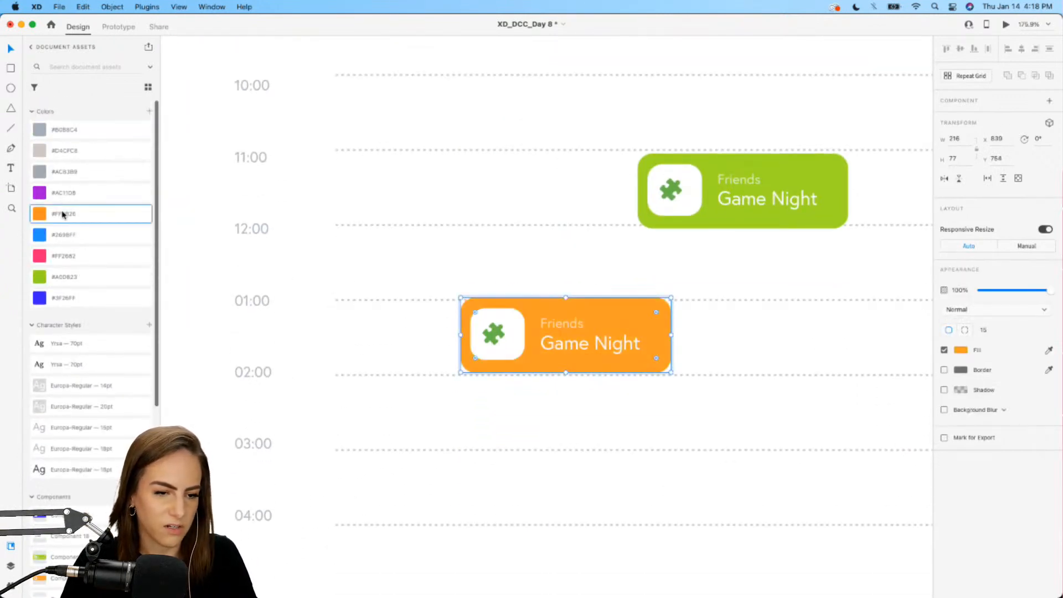
# - Replace the orange card's puzzle-piece icon with the basketball component, centered in the white square
pyautogui.scroll(-5, 508, 292)
pyautogui.scroll(-10, 89, 332)
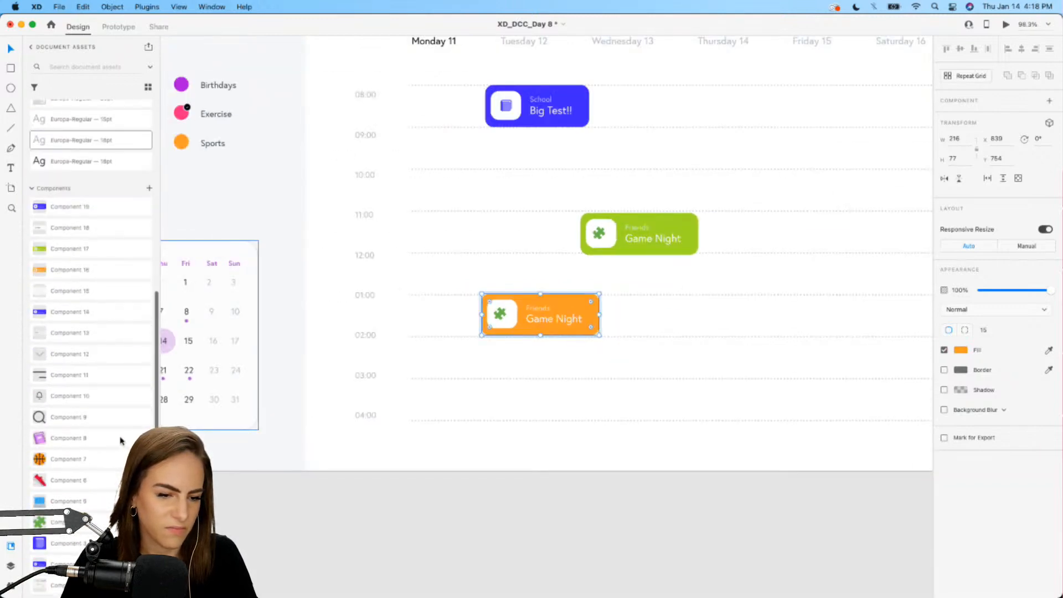
pyautogui.moveTo(56, 458); pyautogui.dragTo(410, 349)
pyautogui.scroll(5, 413, 345)
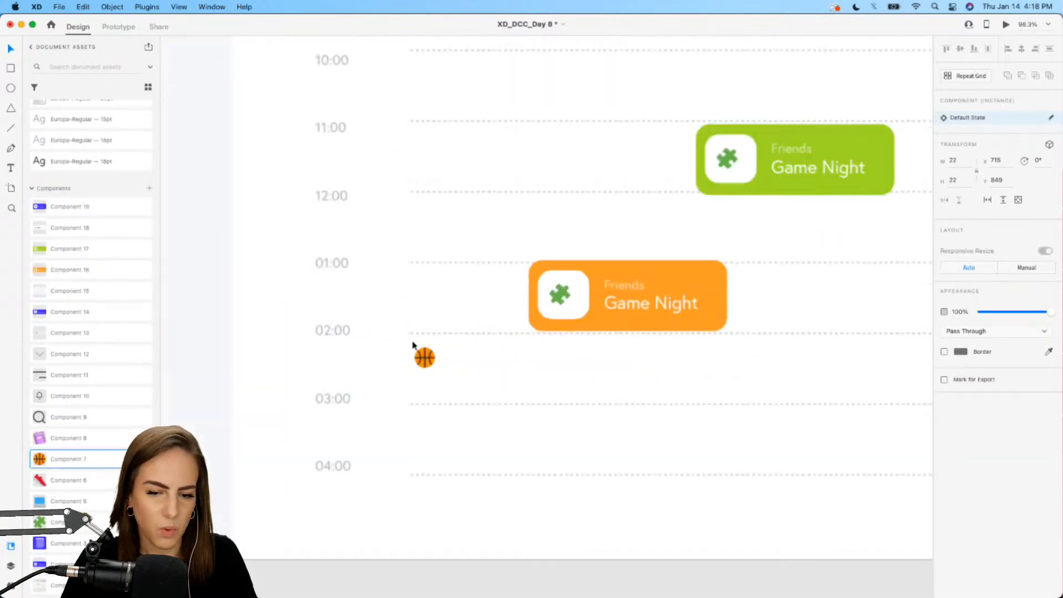
pyautogui.hscroll(2, 412, 343)
pyautogui.click(494, 287)
pyautogui.press('Delete')
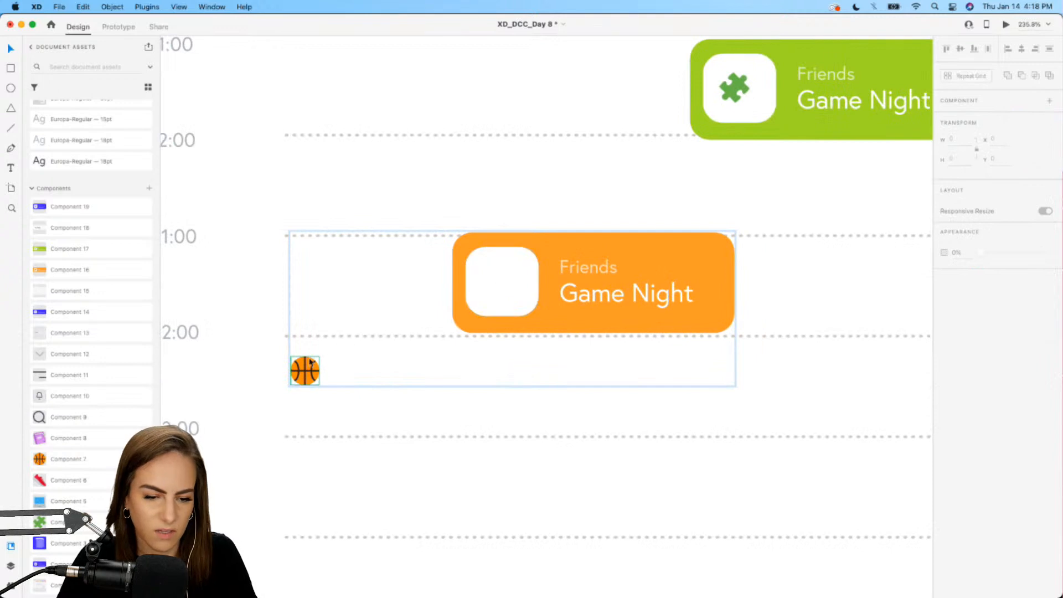
pyautogui.moveTo(305, 368); pyautogui.dragTo(502, 280)
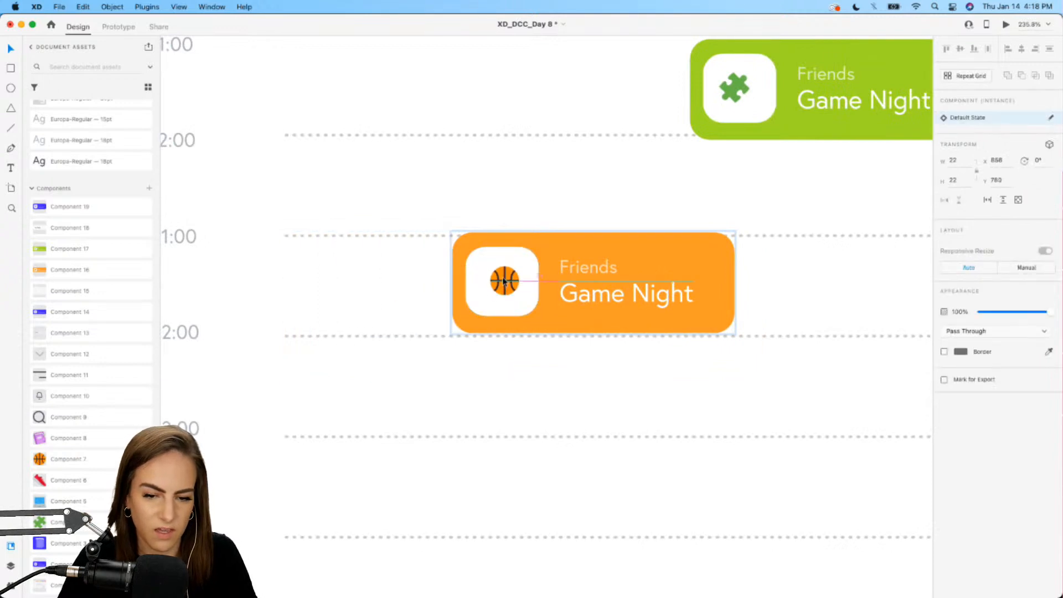
# - Change the orange card's category label to "Sports" and its title to "Basketball Game"
pyautogui.doubleClick(600, 268)
pyautogui.write('Sports')
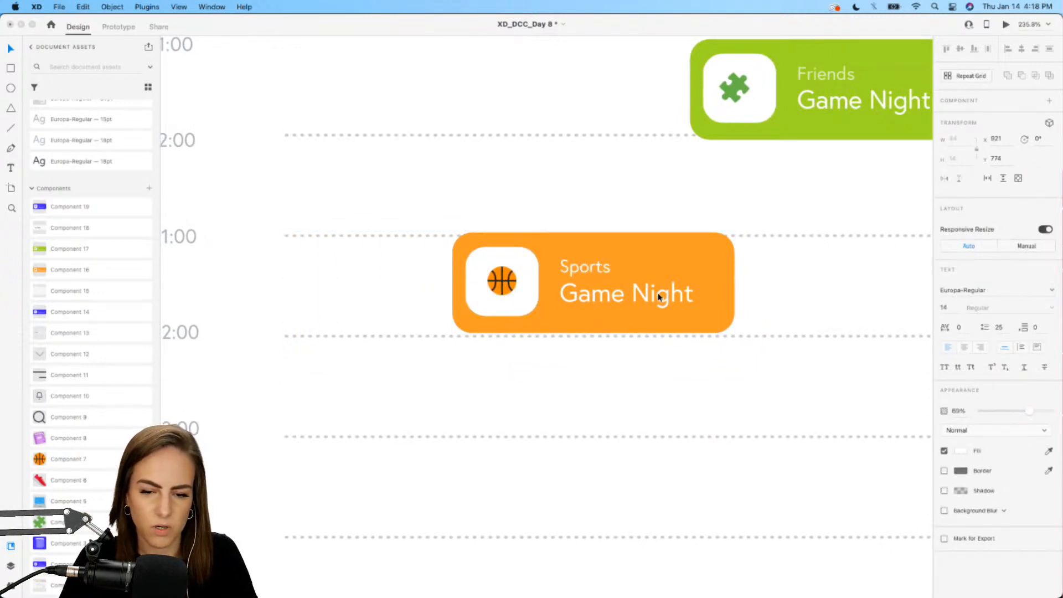
pyautogui.doubleClick(657, 297)
pyautogui.write('Basket')
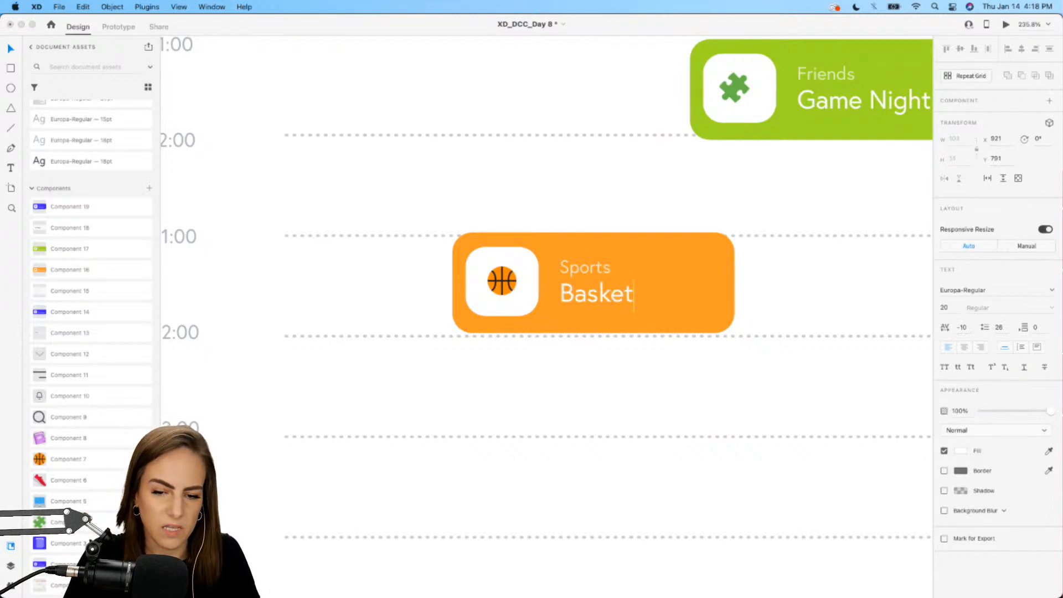
pyautogui.write('ball Gam')
# - Widen the orange card's background to 242 so the full "Basketball Game" title fits
pyautogui.click(700, 261)
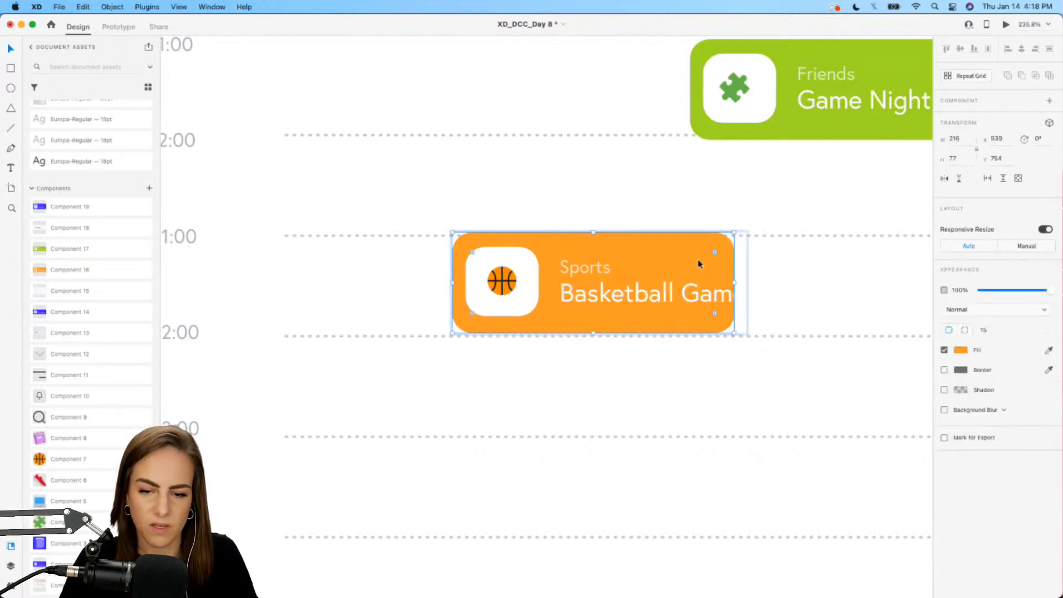
pyautogui.moveTo(732, 282); pyautogui.dragTo(767, 282)
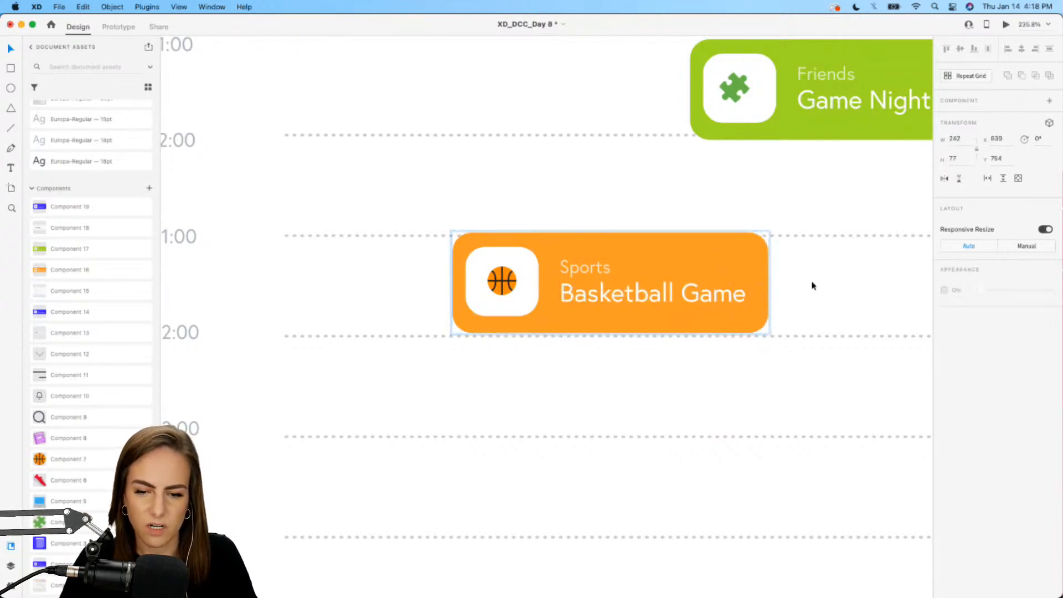
pyautogui.scroll(-10, 812, 285)
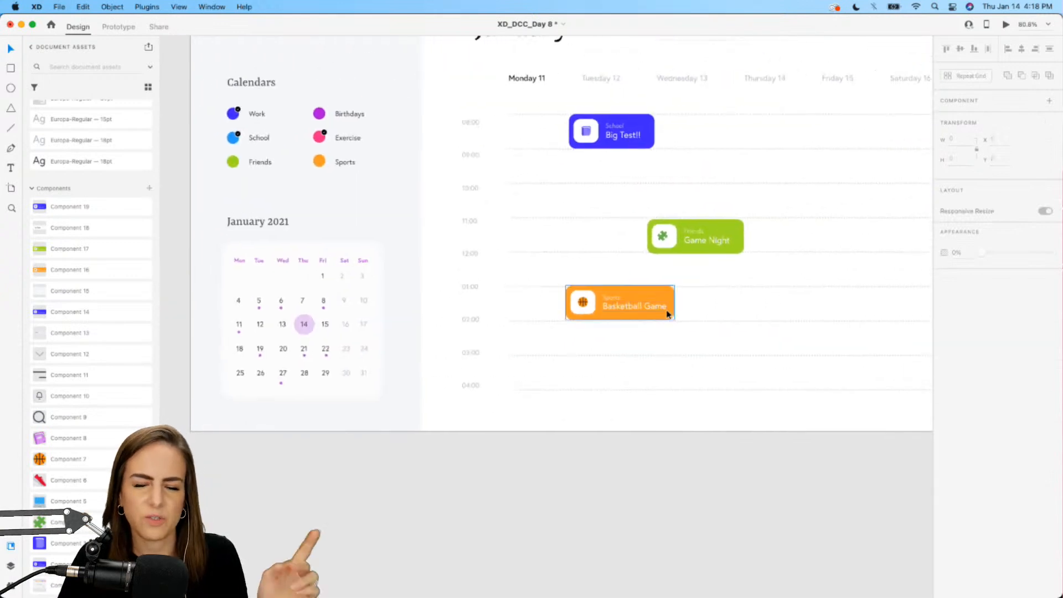
# - Duplicate the green "Game Night" card and place the copy in the 02:00 row beneath Thursday 14
pyautogui.click(701, 252)
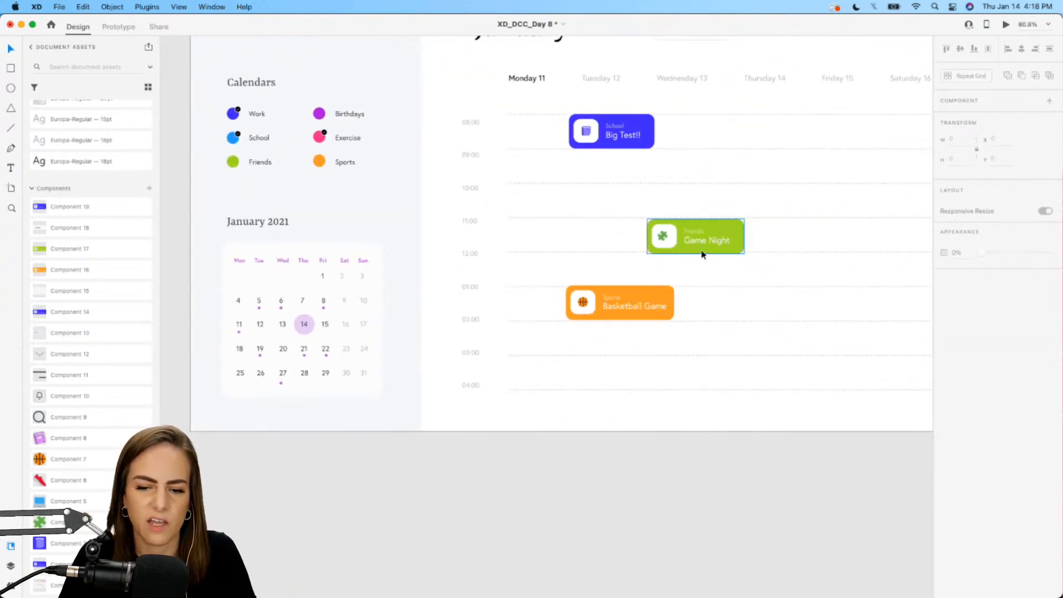
pyautogui.moveTo(699, 241); pyautogui.dragTo(704, 347)
pyautogui.scroll(5, 704, 347)
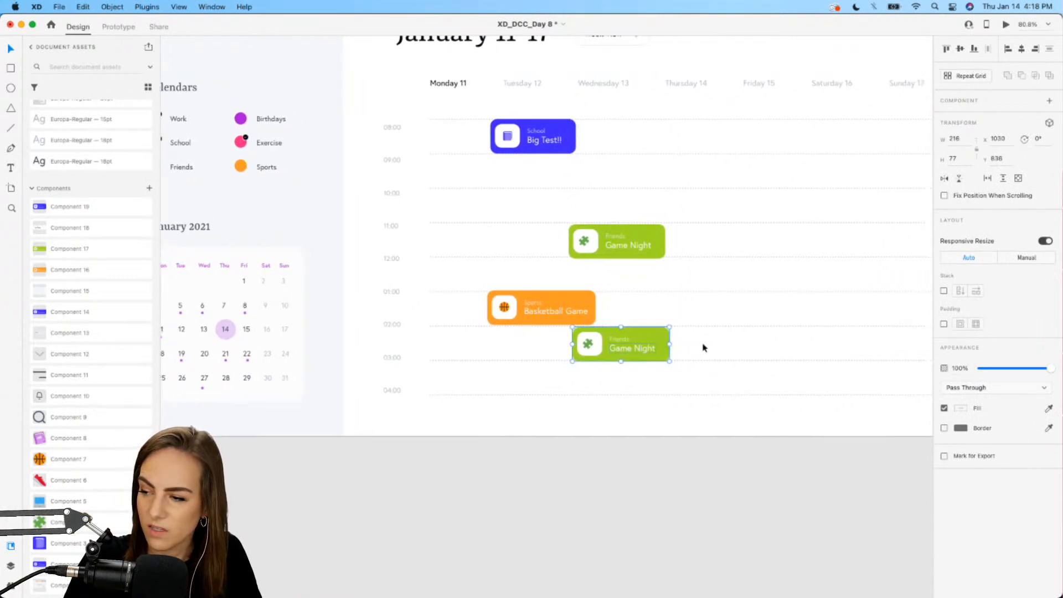
pyautogui.moveTo(538, 360); pyautogui.dragTo(697, 358)
# - Fill the background of the new 02:00 card with the saved bright sky blue
pyautogui.doubleClick(742, 332)
pyautogui.scroll(6, 76, 185)
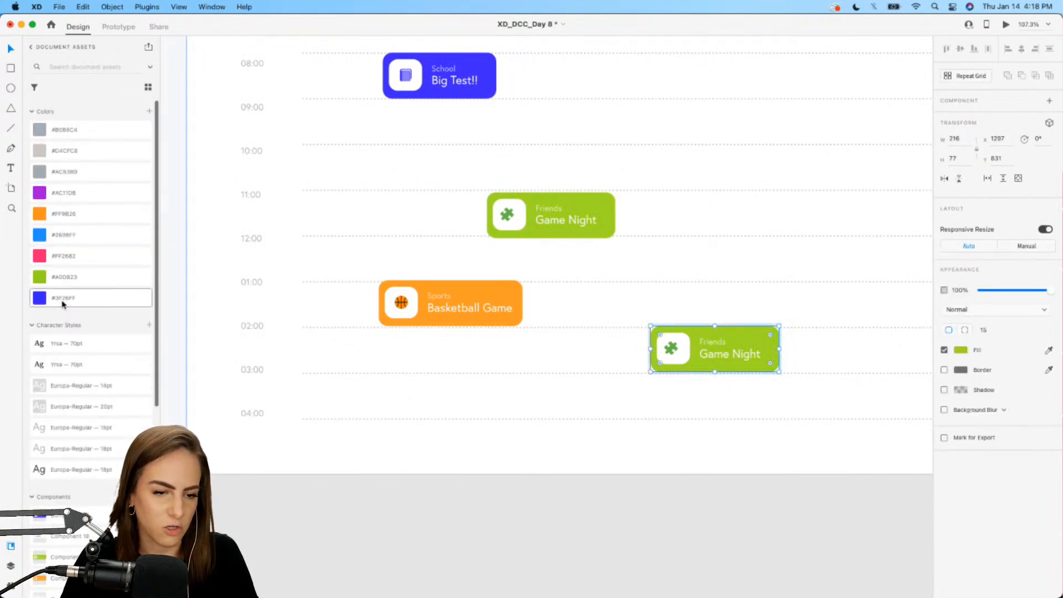
pyautogui.click(63, 237)
pyautogui.scroll(8, 632, 273)
pyautogui.scroll(-5, 509, 429)
pyautogui.hscroll(6, 510, 430)
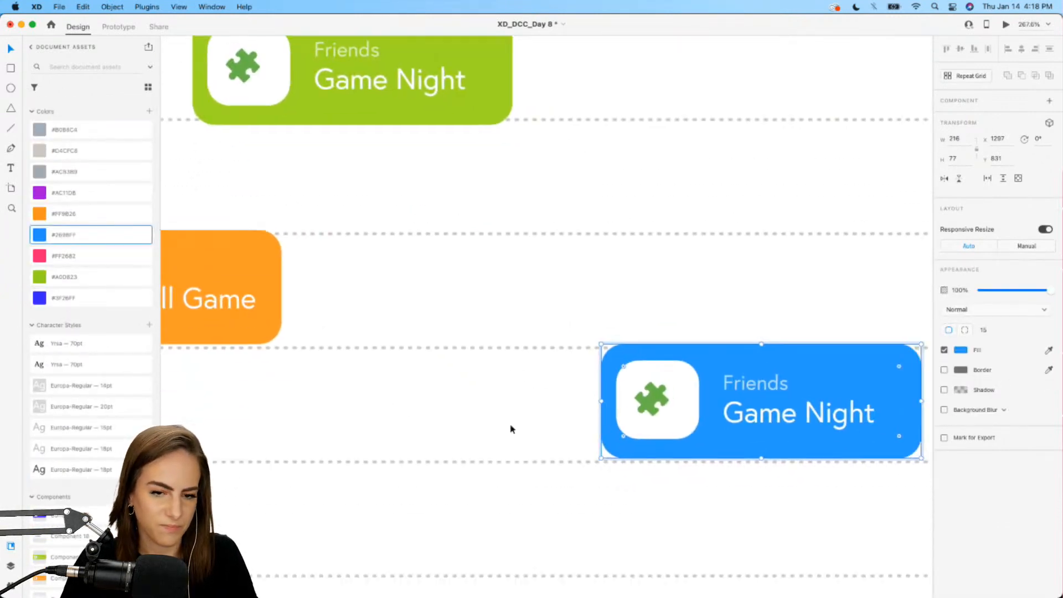
# - Replace the green puzzle icon on the blue 02:00 card with the laptop icon component
pyautogui.scroll(-10, 31, 465)
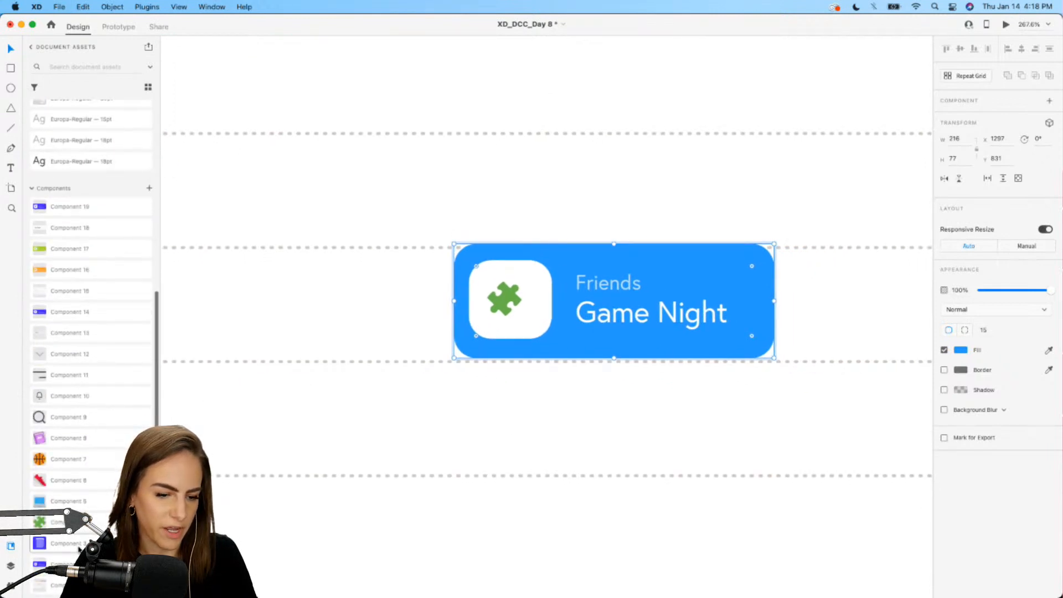
pyautogui.moveTo(58, 499); pyautogui.dragTo(516, 299)
pyautogui.click(506, 300)
pyautogui.press('Delete')
# - Change the blue card's category label to "Work" and its title to "UX Meeting"
pyautogui.click(611, 295)
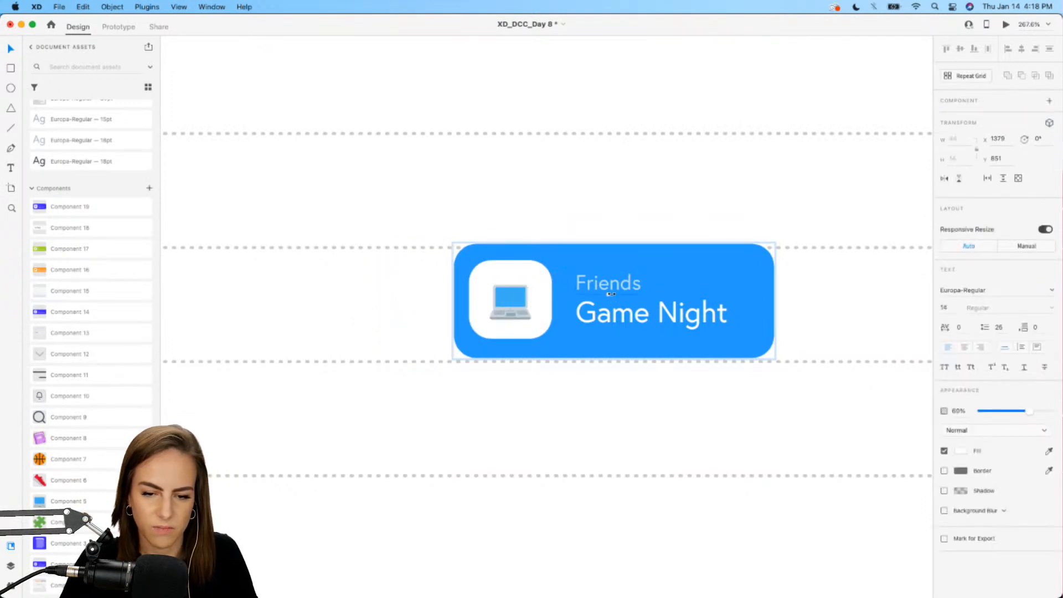
pyautogui.doubleClick(627, 288)
pyautogui.write('Work')
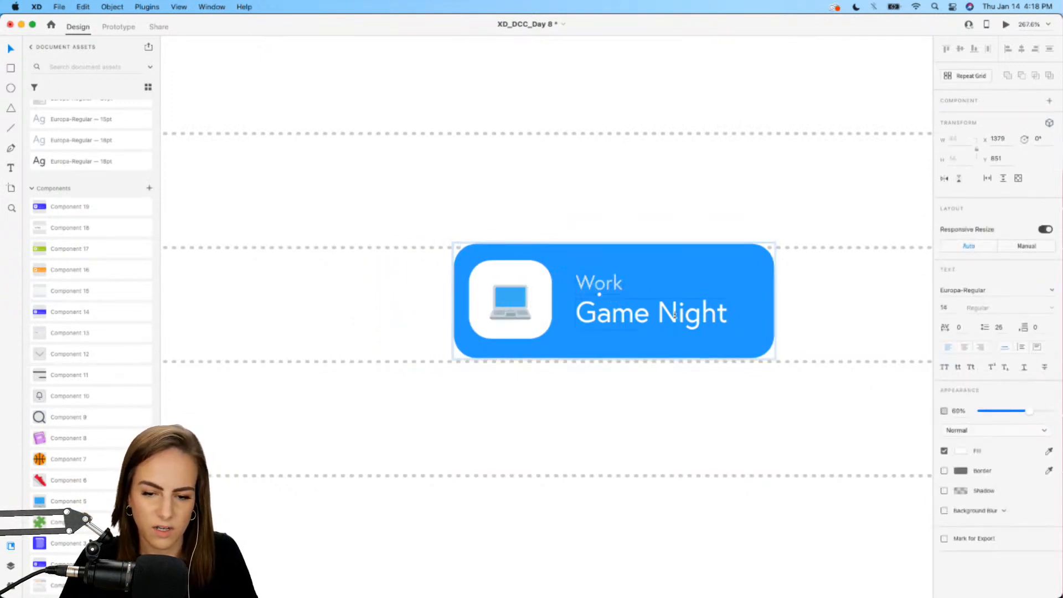
pyautogui.doubleClick(674, 311)
pyautogui.write('U')
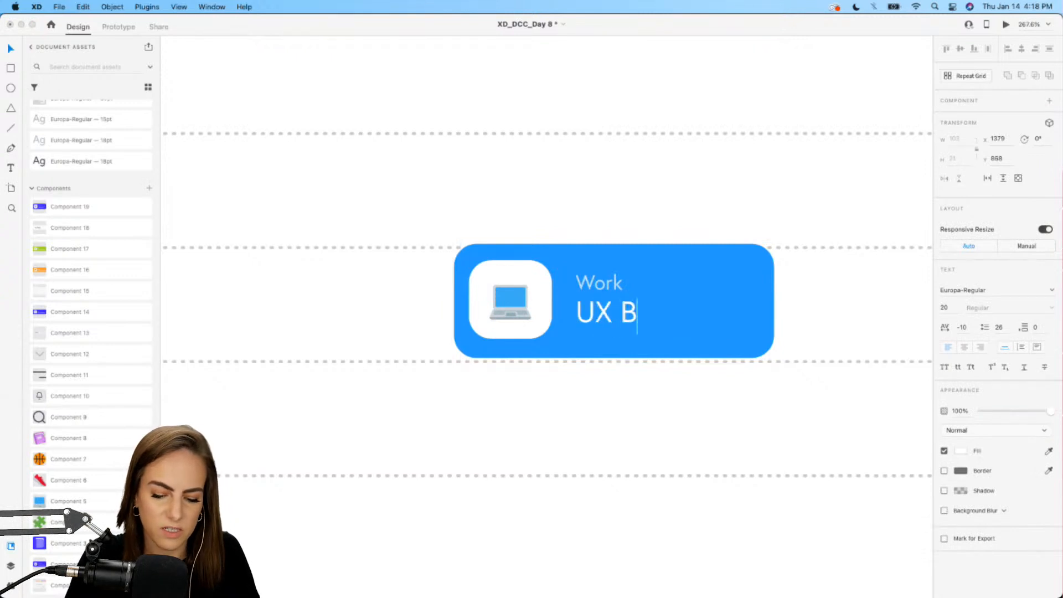
pyautogui.write('X Meeting')
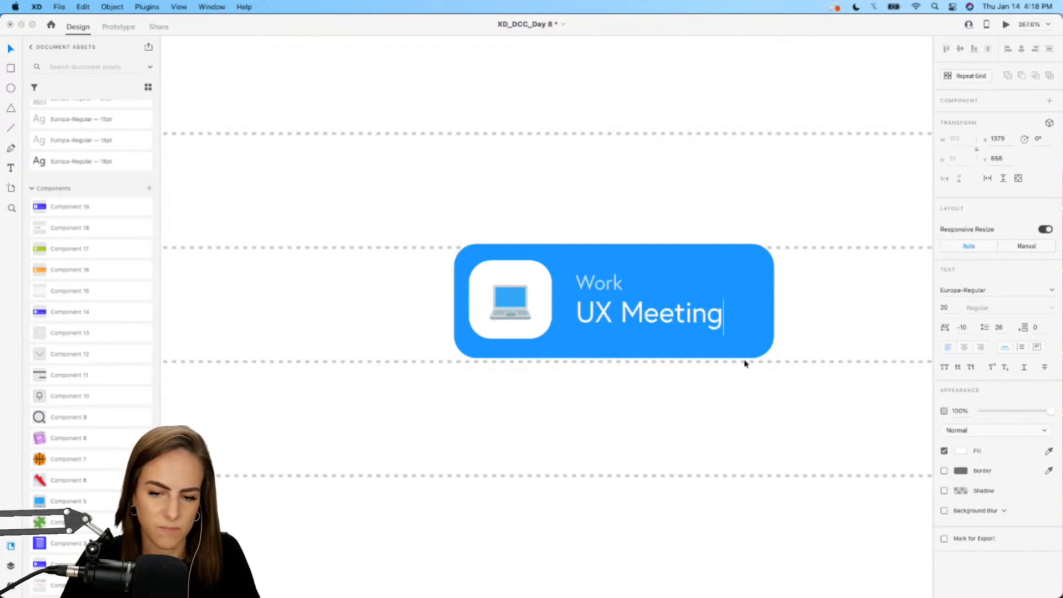
pyautogui.press('Escape')
pyautogui.press('super+0')
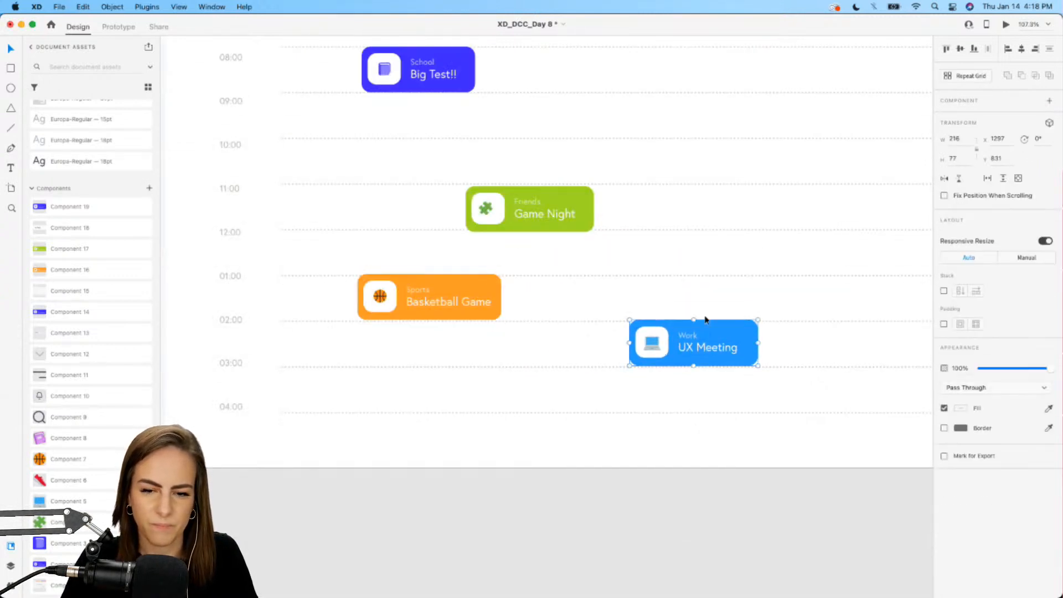
# - Duplicate the blue "UX Meeting" card into the 11:00 row beneath Saturday 16 and fill the copy's background with the saved pink
pyautogui.moveTo(734, 350); pyautogui.dragTo(727, 221)
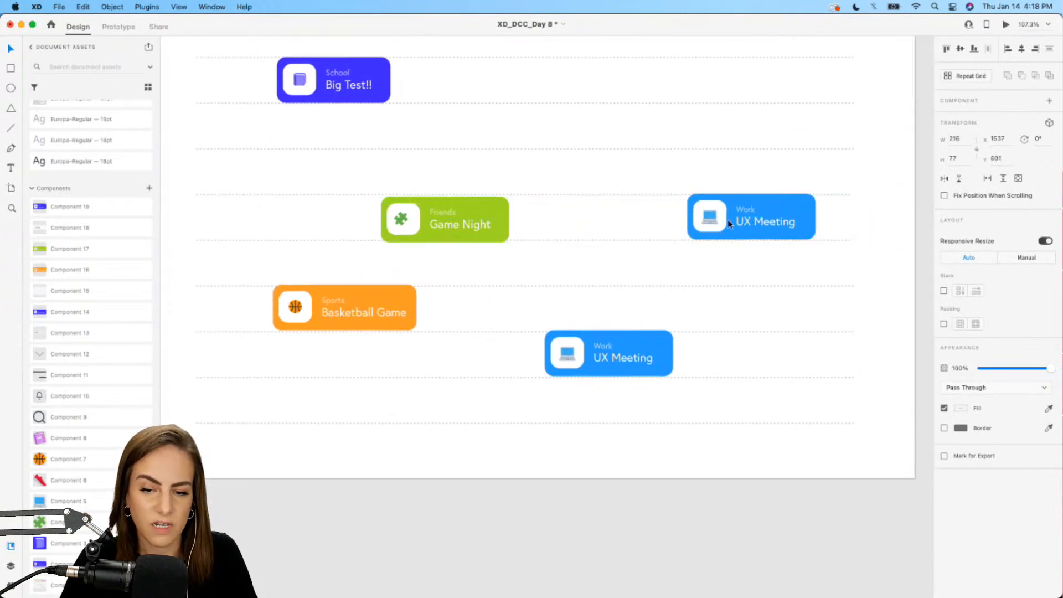
pyautogui.scroll(5, 713, 200)
pyautogui.doubleClick(701, 212)
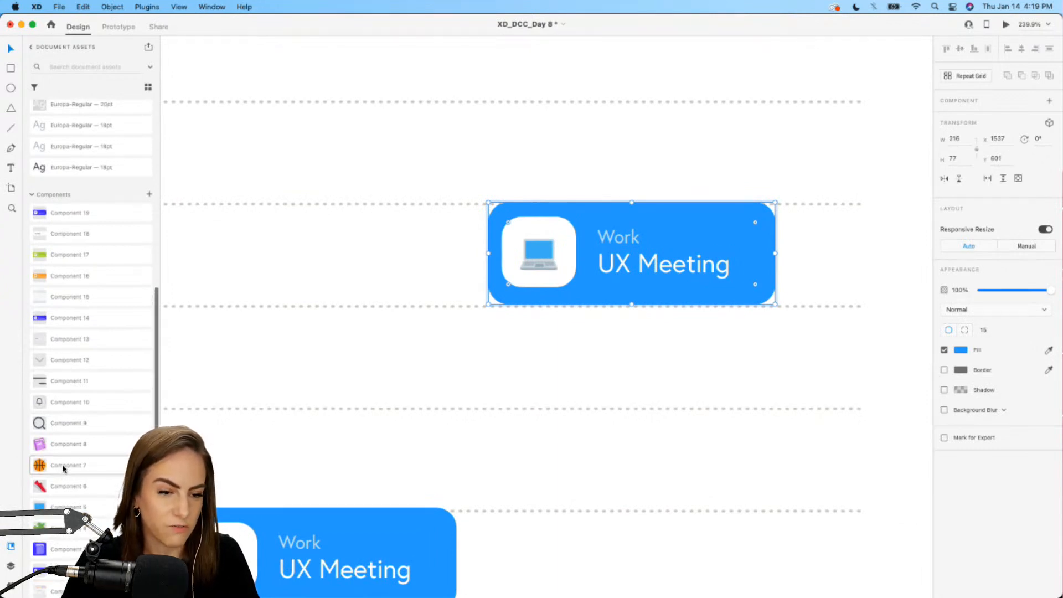
pyautogui.scroll(5, 78, 147)
pyautogui.click(60, 203)
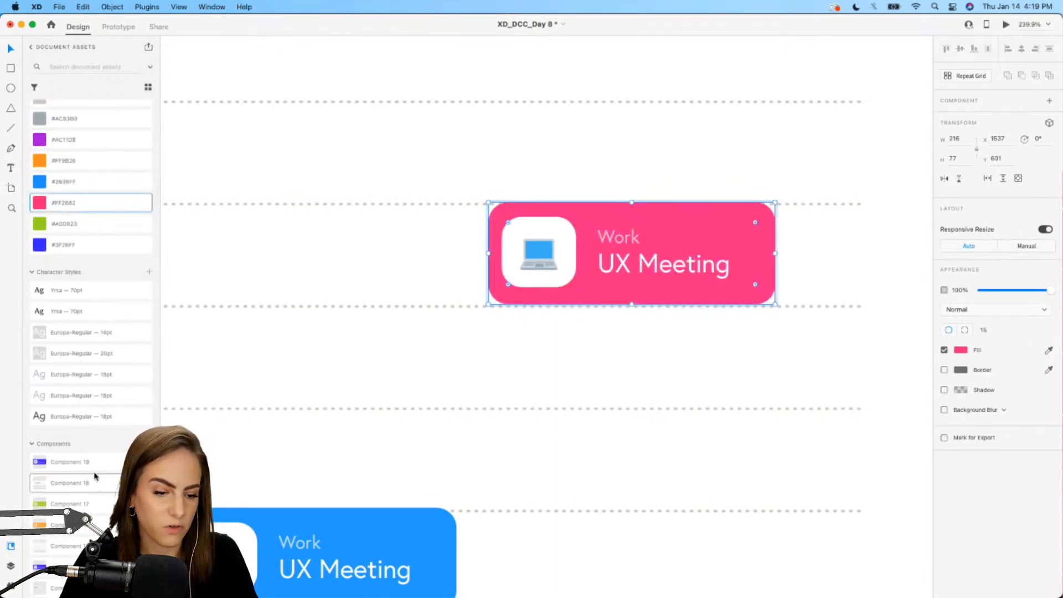
# - Replace the laptop icon on the pink card with the red sneaker component
pyautogui.scroll(-5, 83, 476)
pyautogui.moveTo(67, 480); pyautogui.dragTo(538, 252)
pyautogui.scroll(-5, 535, 256)
pyautogui.hscroll(-10, 536, 255)
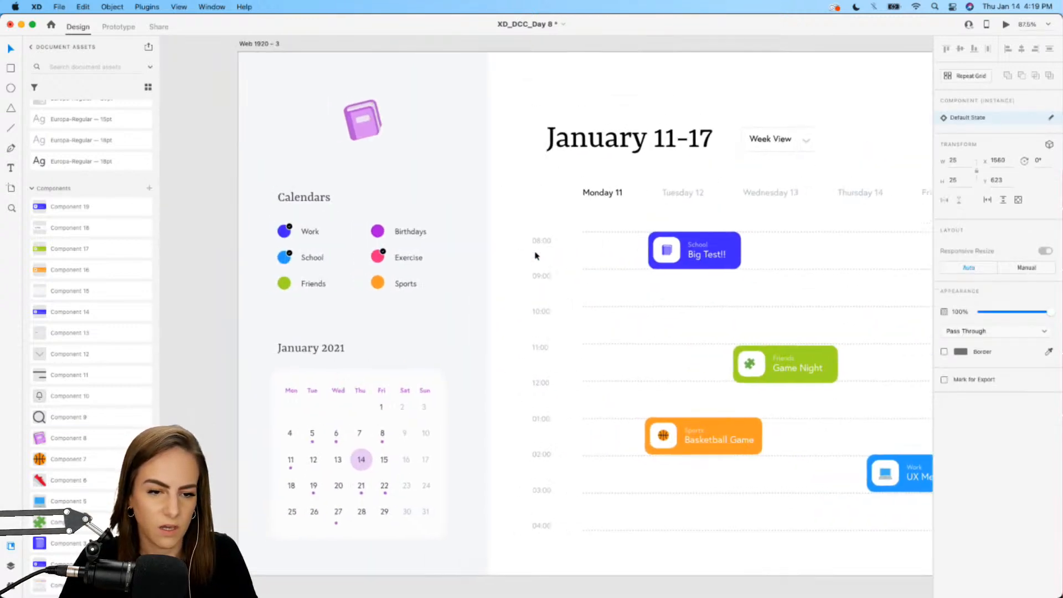
# - Change the pink card's category label to "Exercise" and its title to "Work Meeting"
pyautogui.hscroll(10, 536, 255)
pyautogui.scroll(5, 534, 251)
pyautogui.scroll(-5, 533, 249)
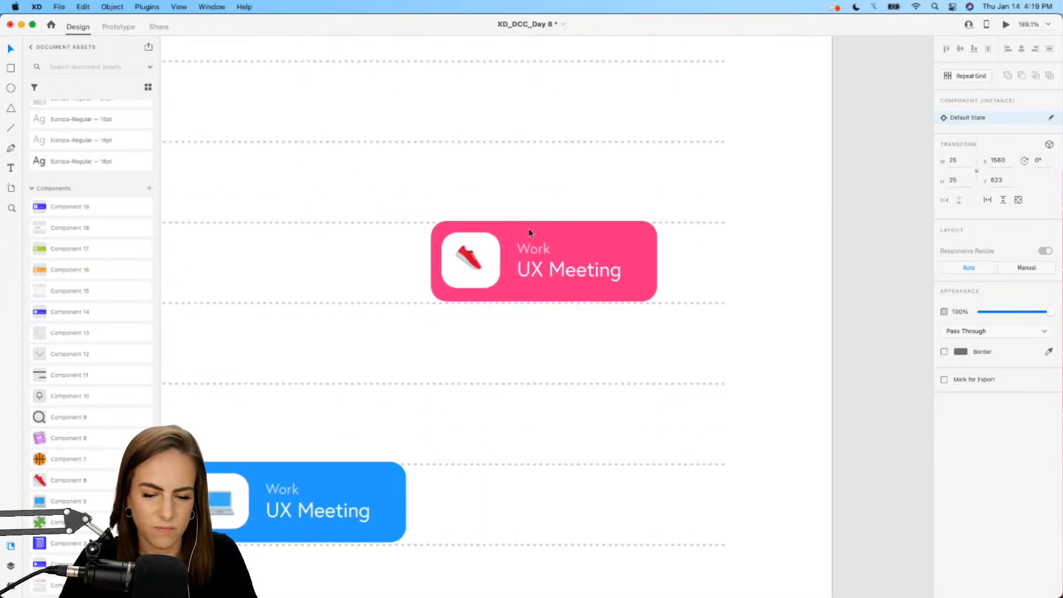
pyautogui.doubleClick(532, 245)
pyautogui.write('Exercise')
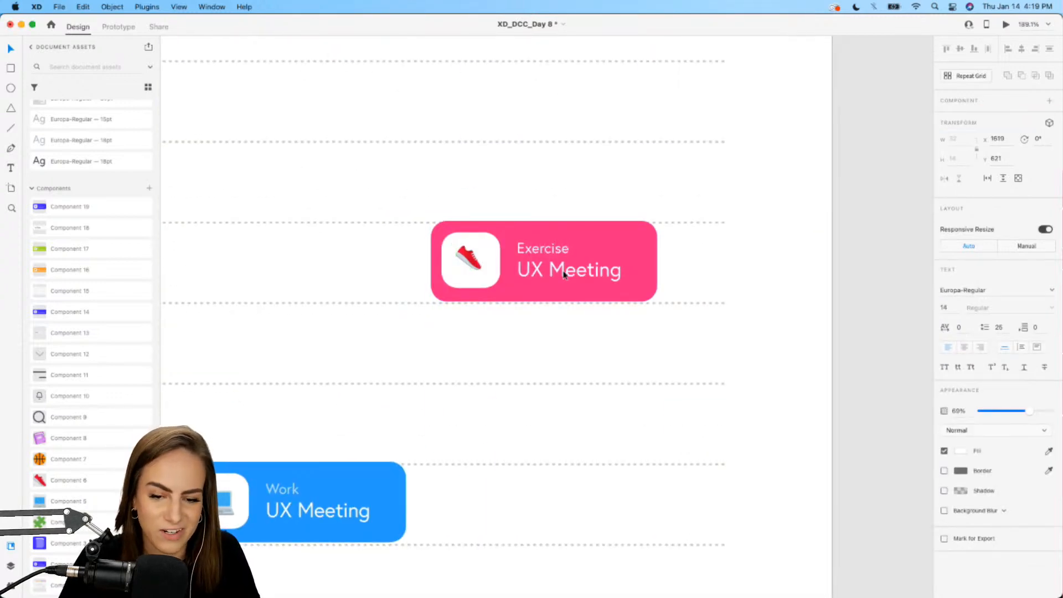
pyautogui.doubleClick(564, 273)
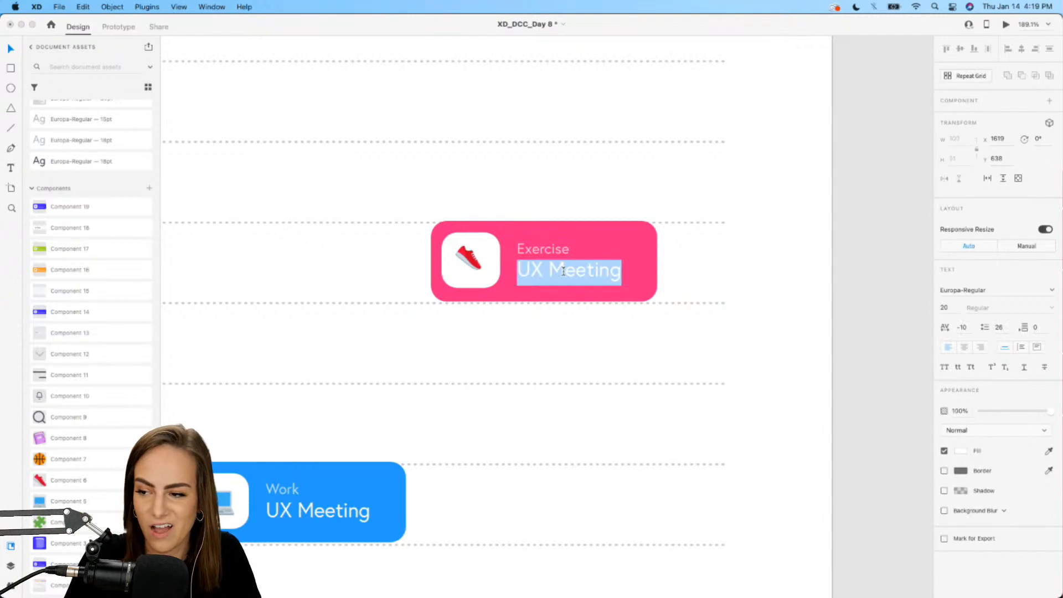
pyautogui.write('Work')
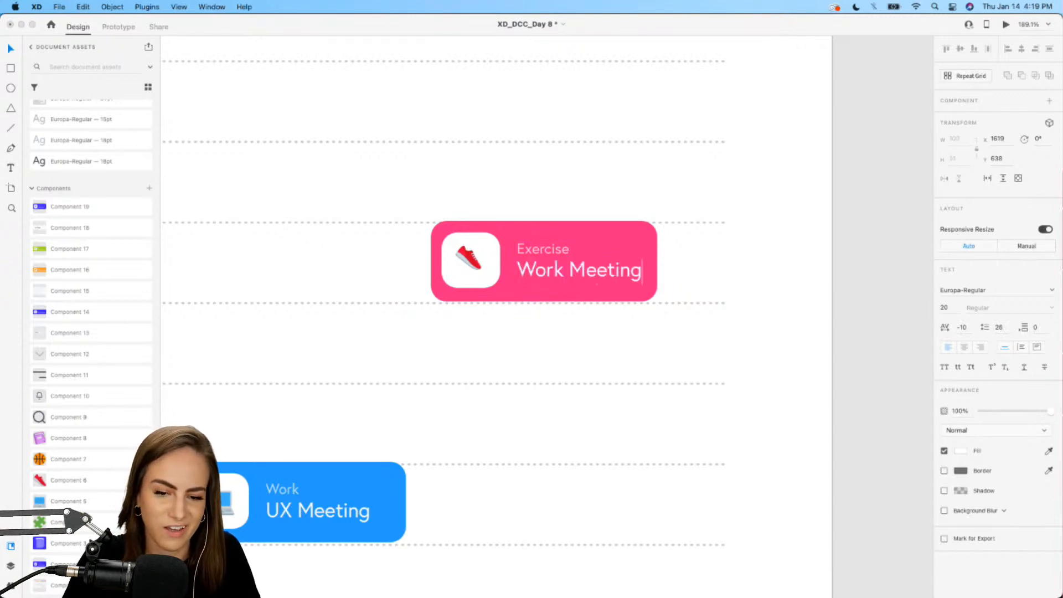
pyautogui.scroll(-10, 572, 347)
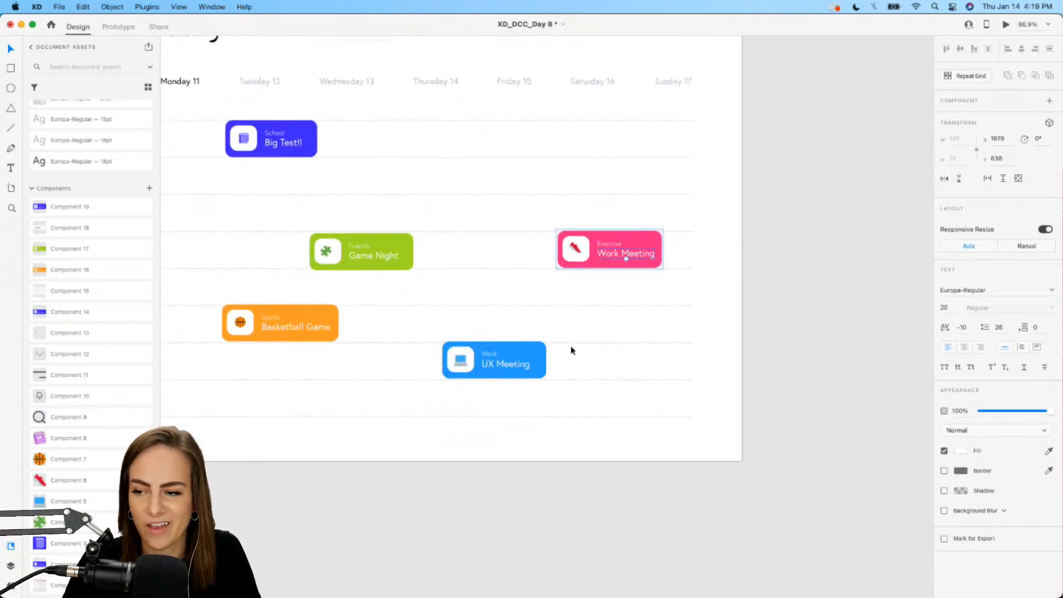
pyautogui.hscroll(-3, 573, 350)
pyautogui.scroll(2, 573, 350)
pyautogui.scroll(3, 572, 350)
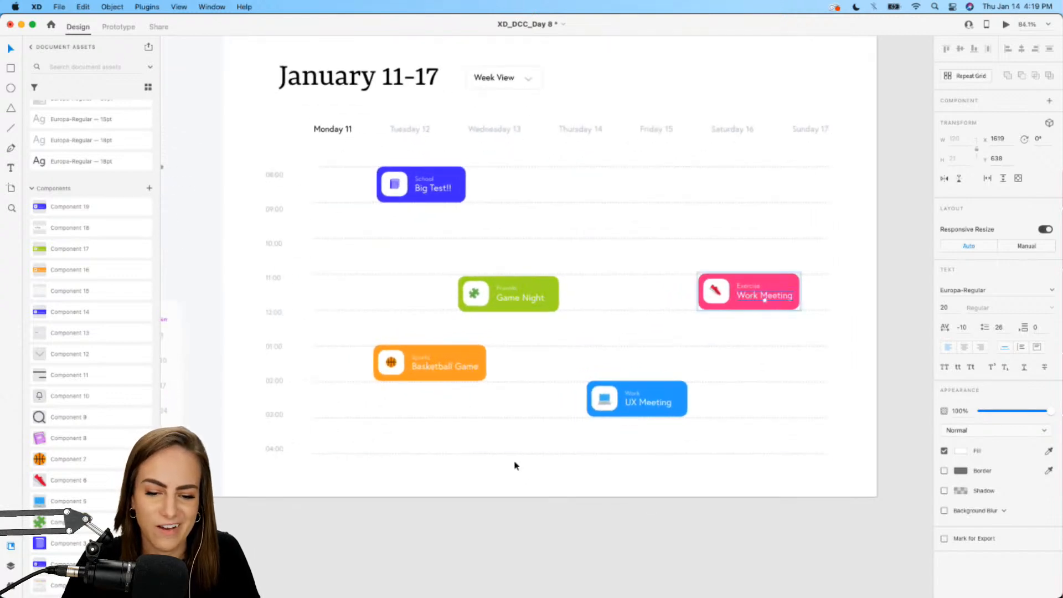
pyautogui.click(508, 486)
# - Preview the calendar week view and test the hover interaction of the "Big Test!!" card
pyautogui.scroll(-2, 507, 486)
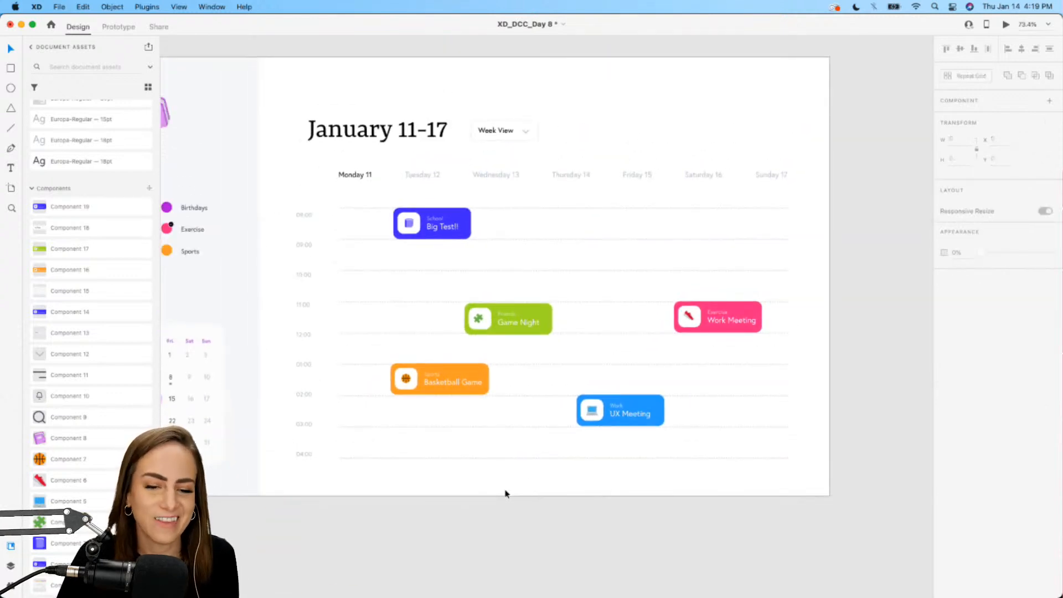
pyautogui.scroll(3, 506, 493)
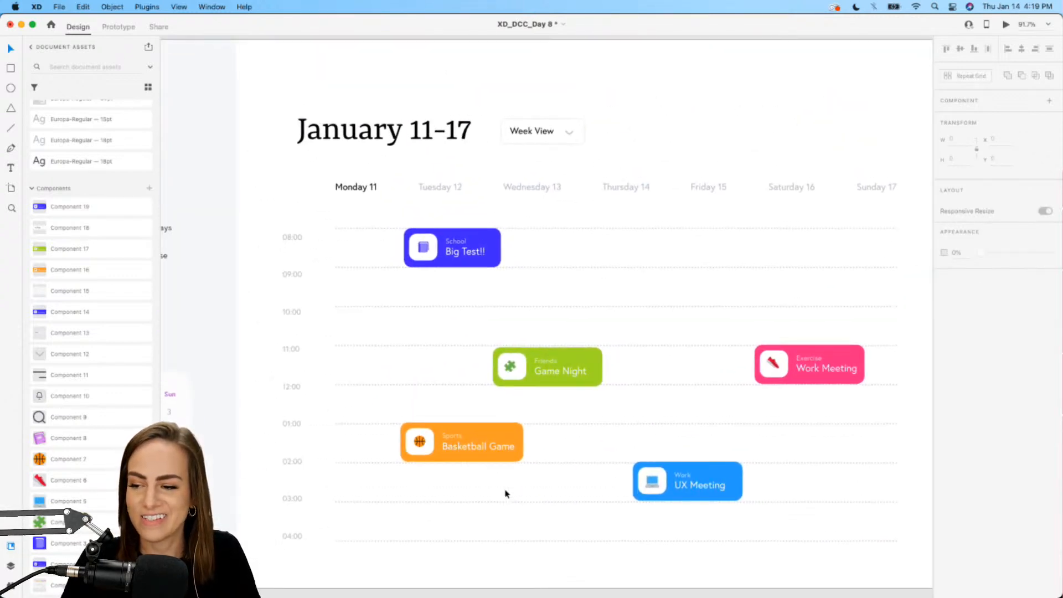
pyautogui.scroll(-1, 505, 493)
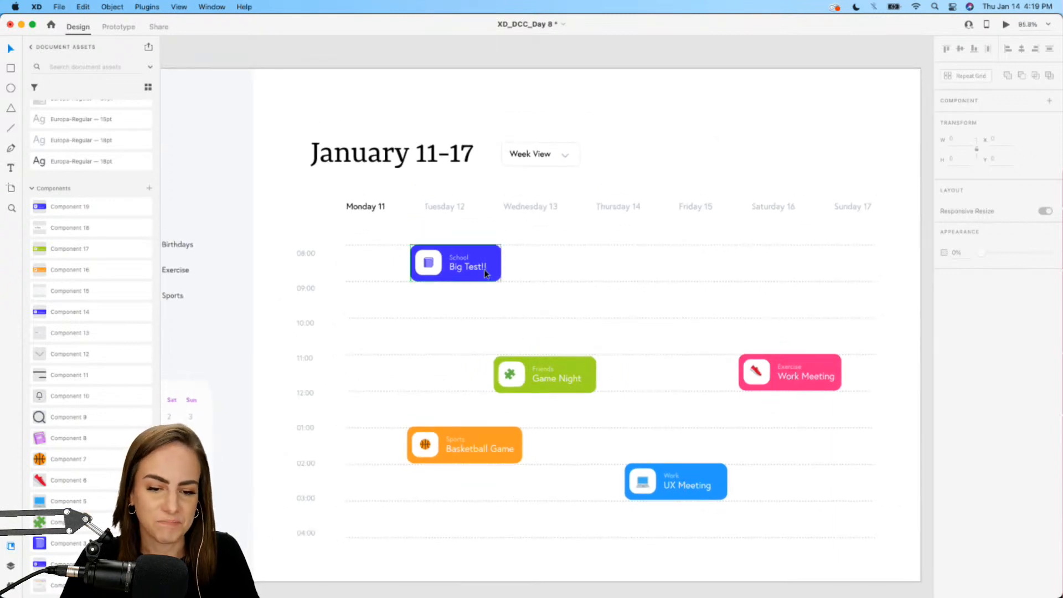
pyautogui.click(463, 257)
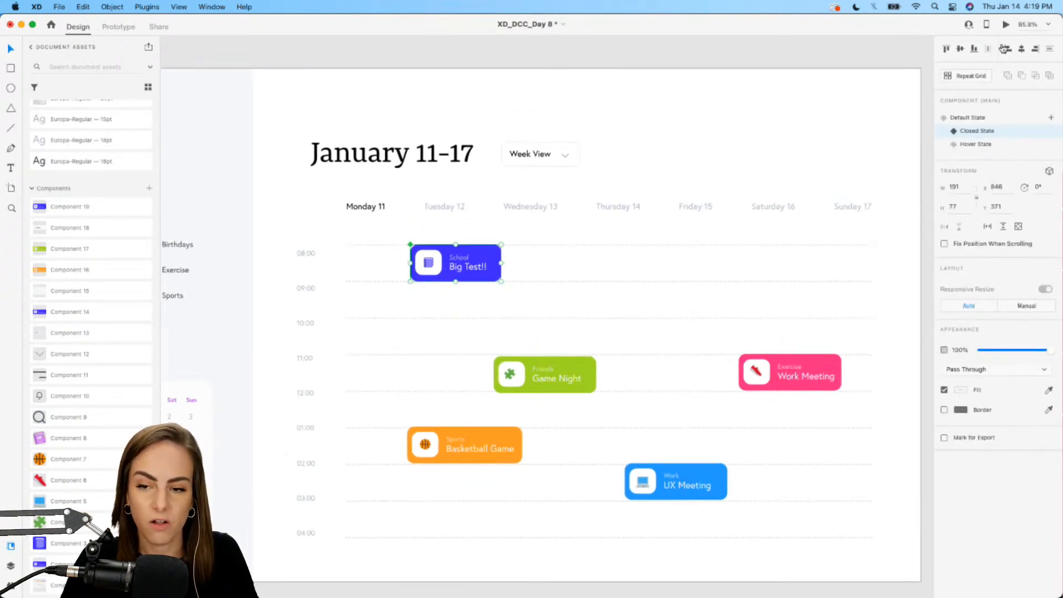
pyautogui.click(1006, 25)
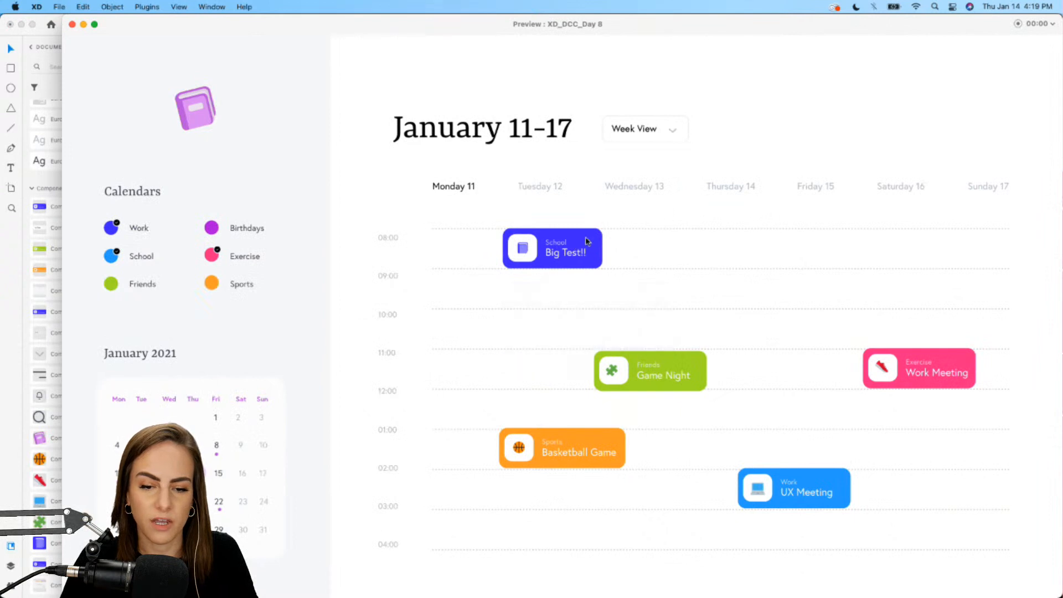
pyautogui.moveTo(574, 247)
pyautogui.click(72, 25)
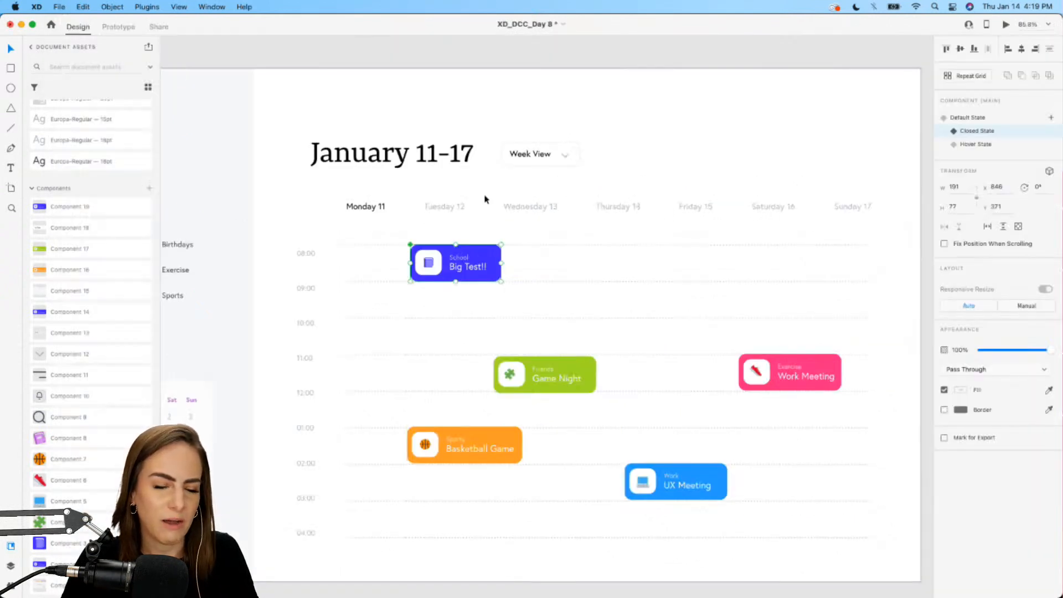
# - Ungroup the purple book component above the Calendars list and turn the artwork into a new main component
pyautogui.scroll(3, 485, 199)
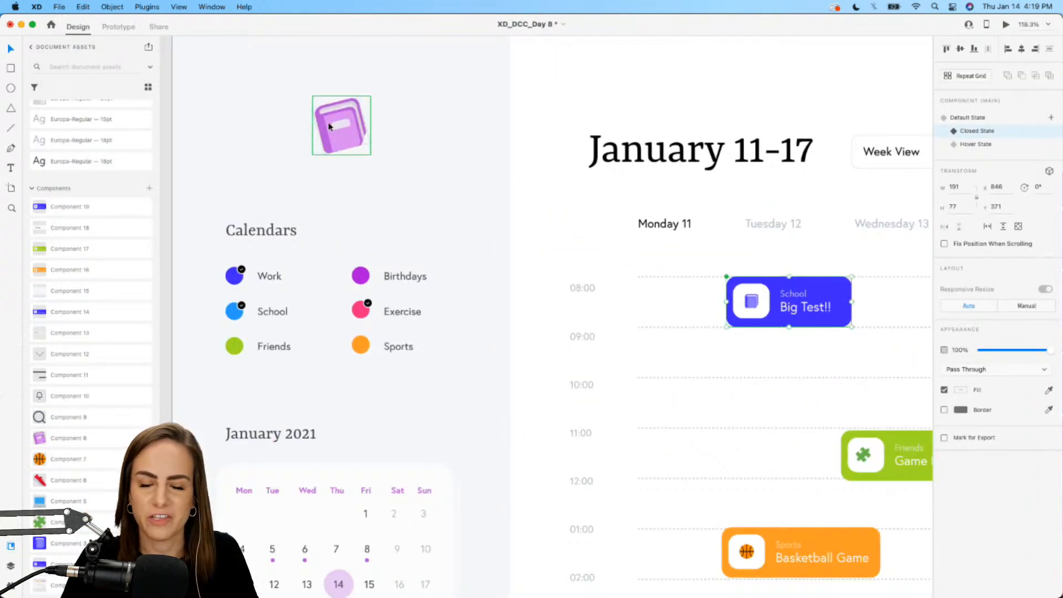
pyautogui.click(327, 126)
pyautogui.rightClick(322, 122)
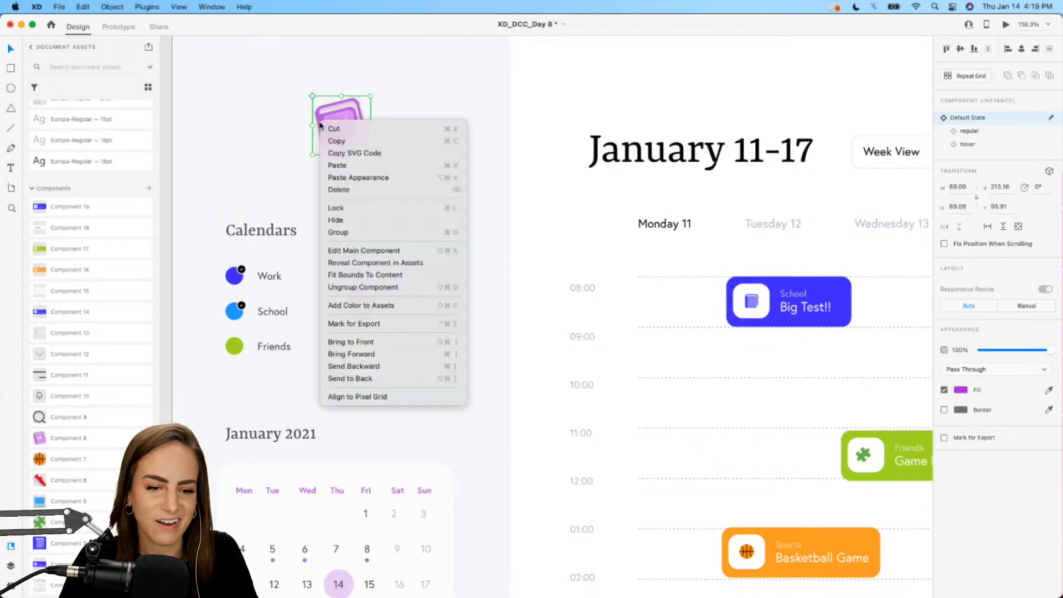
pyautogui.click(389, 289)
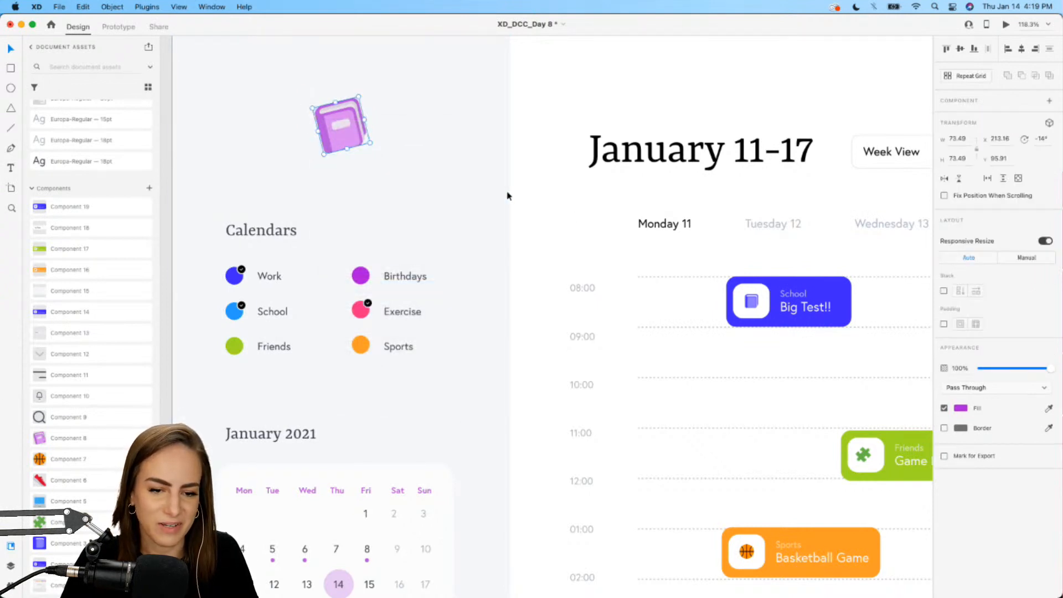
pyautogui.click(1049, 101)
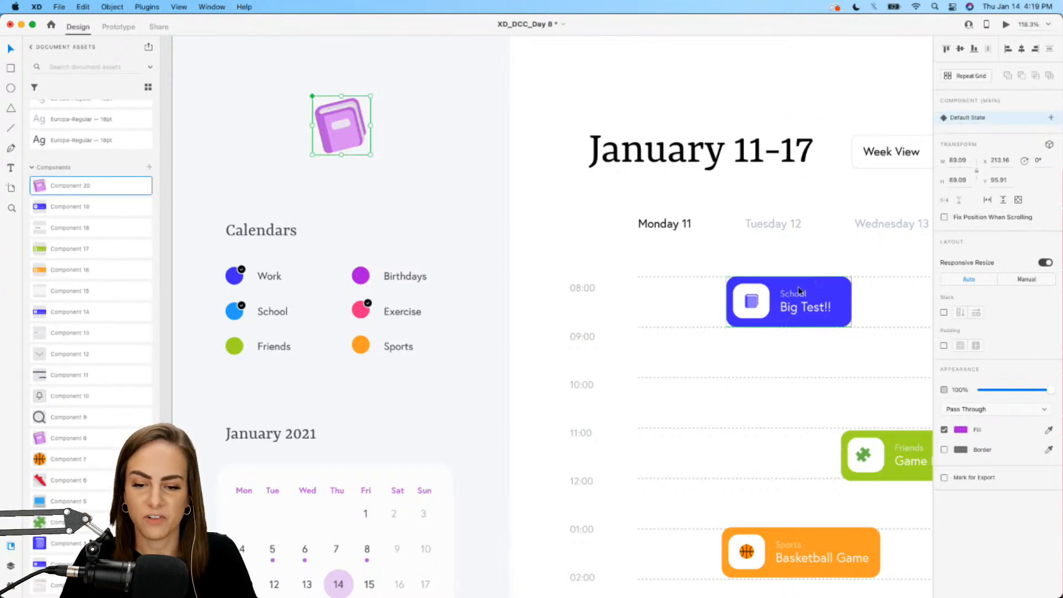
# - Add two states to the new book component, named "closed" and "Hover state"
pyautogui.click(1050, 118)
pyautogui.click(996, 125)
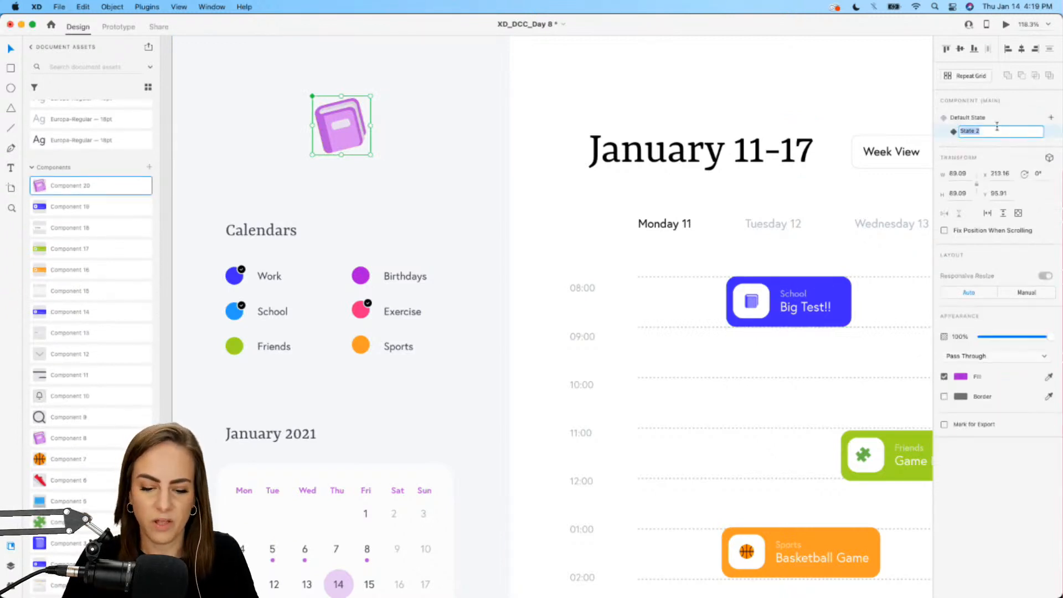
pyautogui.write('closed')
pyautogui.press('Return')
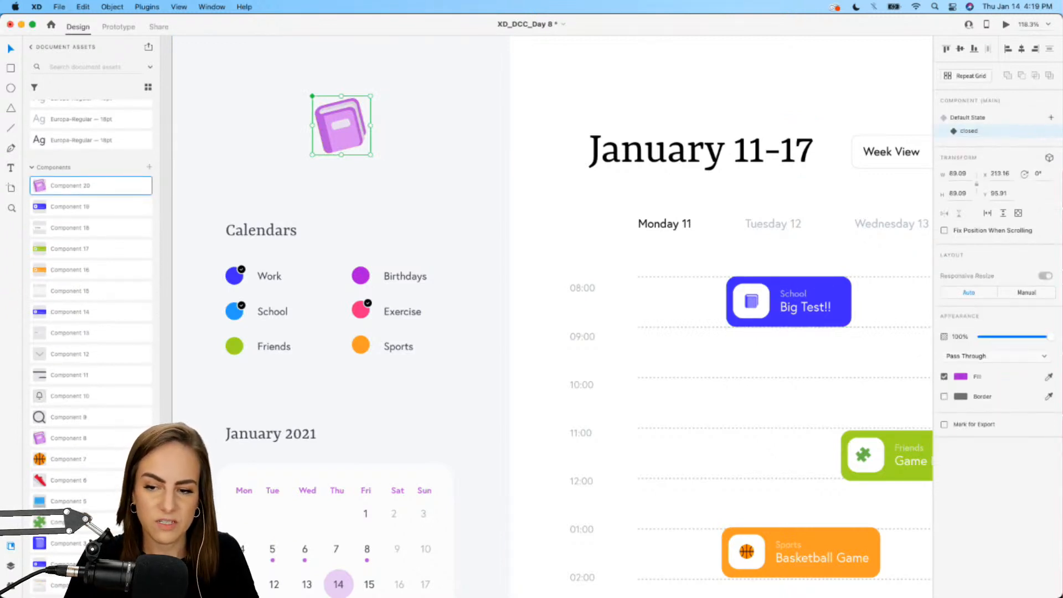
pyautogui.click(1050, 118)
pyautogui.click(989, 125)
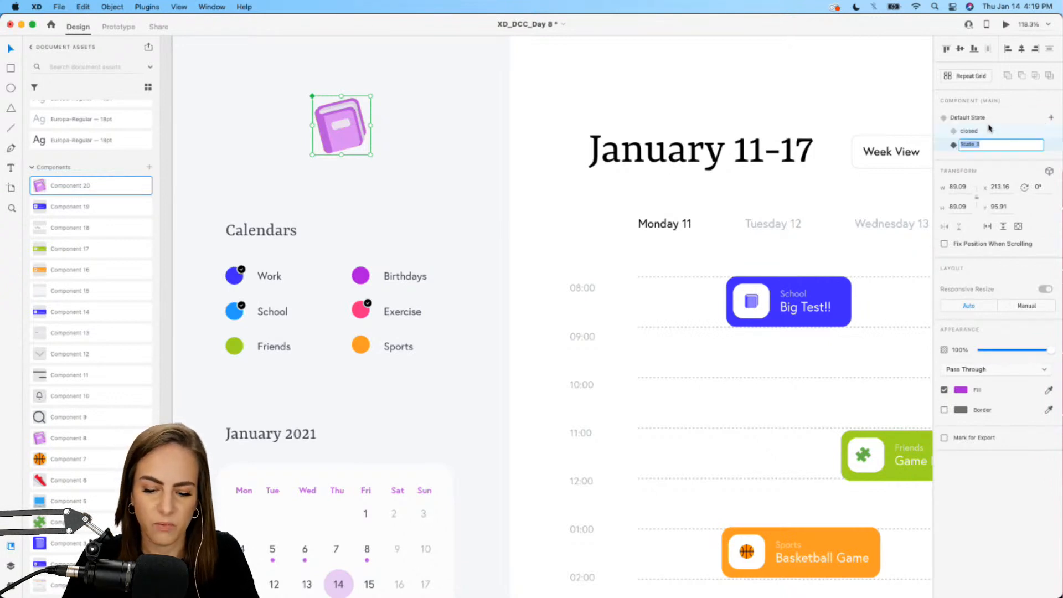
pyautogui.write('Hover state')
pyautogui.press('Return')
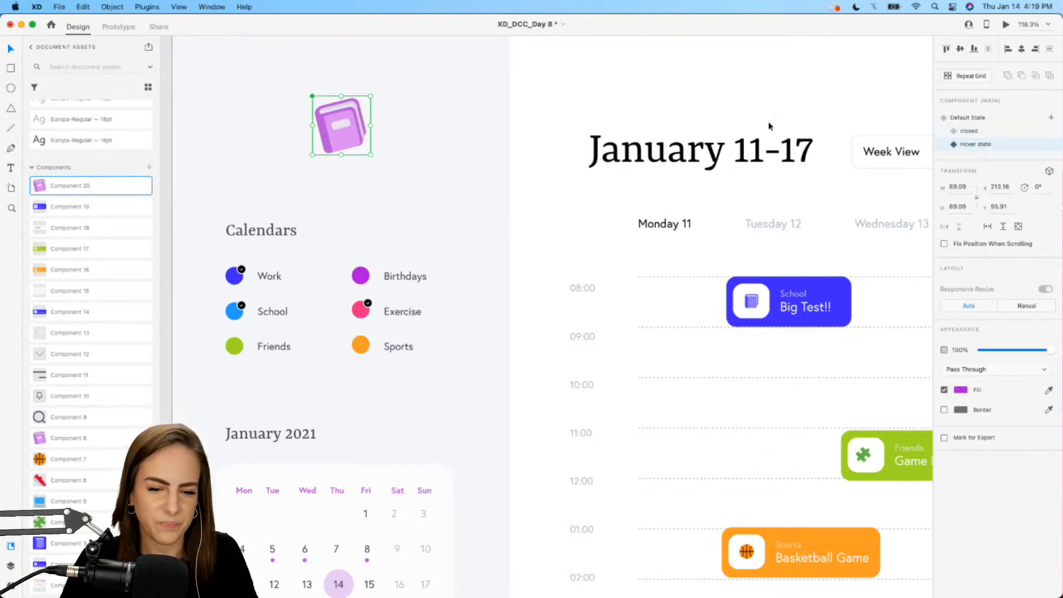
# - Rotate the book artwork to 348° in the component's Hover state
pyautogui.click(346, 131)
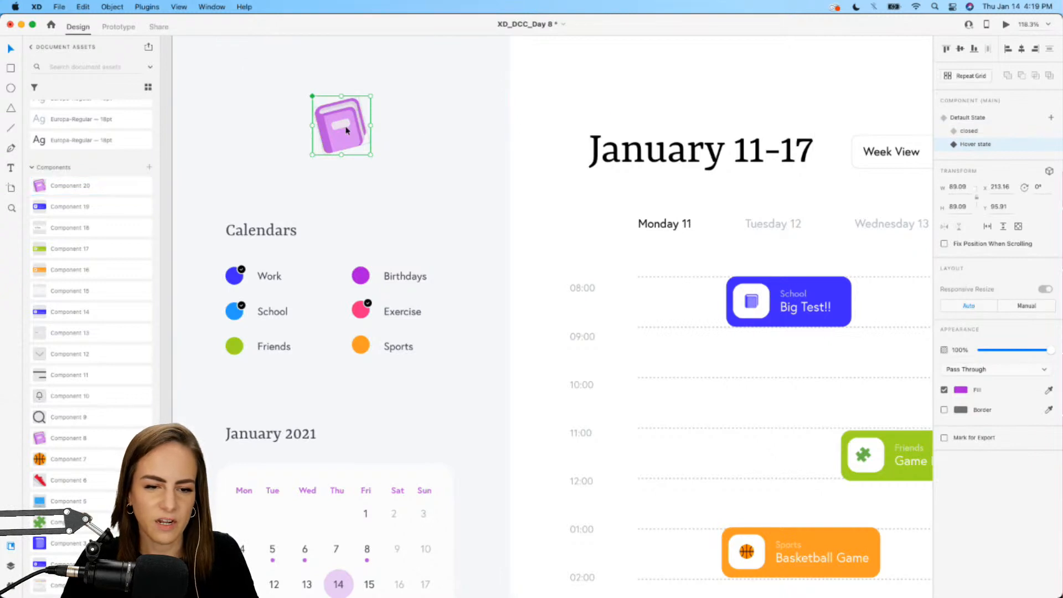
pyautogui.moveTo(369, 99); pyautogui.dragTo(375, 75)
pyautogui.click(376, 75)
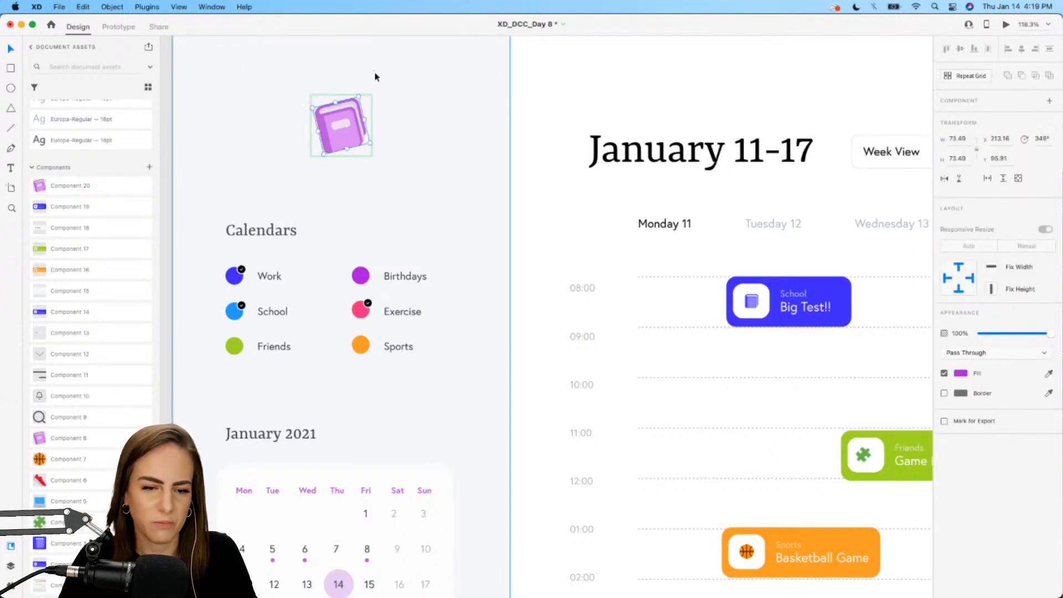
# - Add a Hover-triggered Auto-Animate interaction from the purple book component's "closed" state to its "Hover state"
pyautogui.click(118, 25)
pyautogui.click(355, 109)
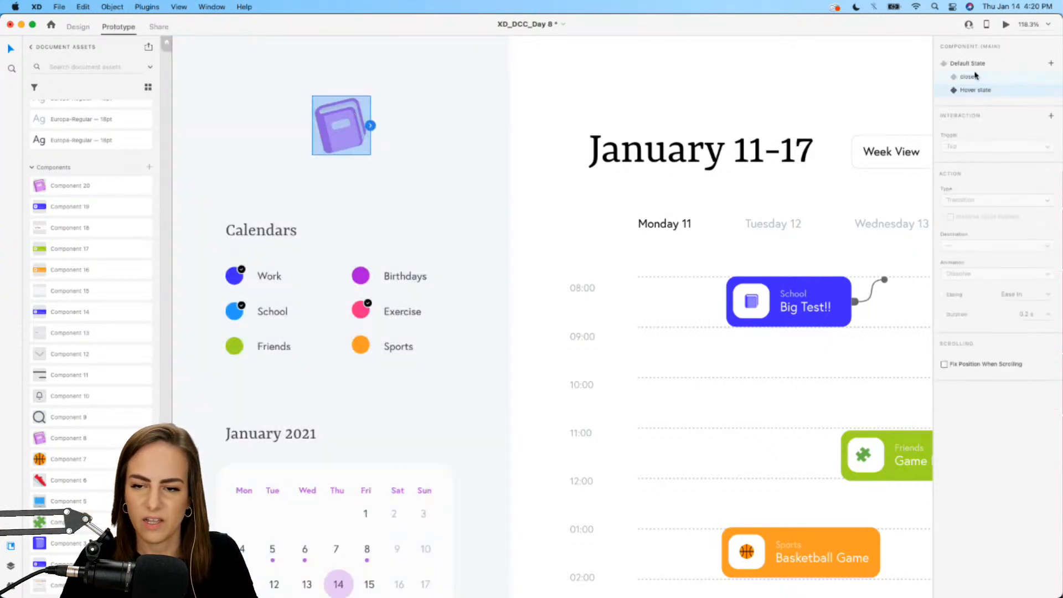
pyautogui.click(974, 77)
pyautogui.click(1050, 116)
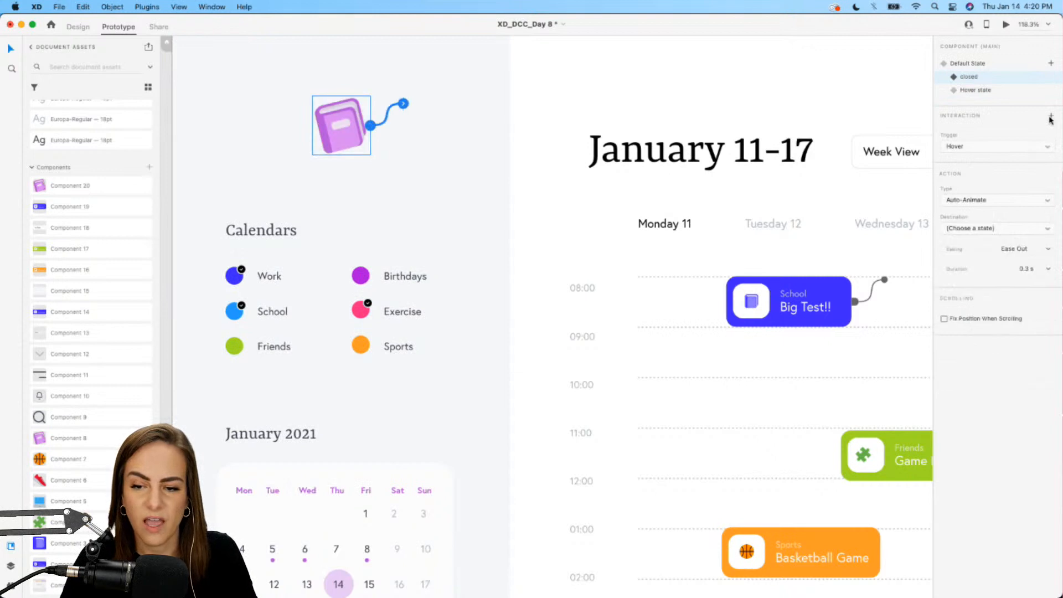
pyautogui.click(971, 148)
pyautogui.click(970, 148)
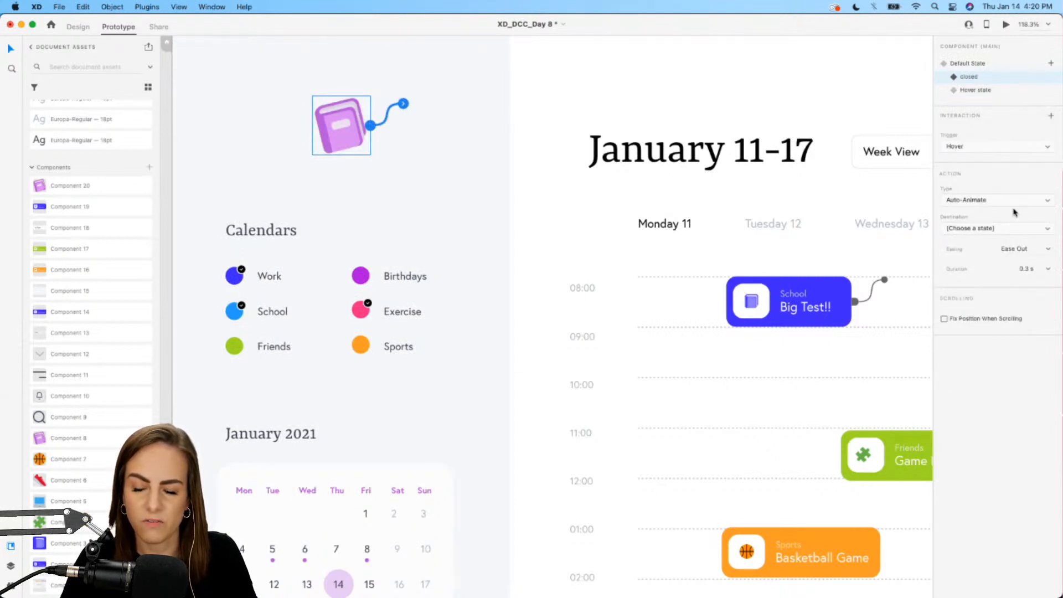
pyautogui.click(963, 202)
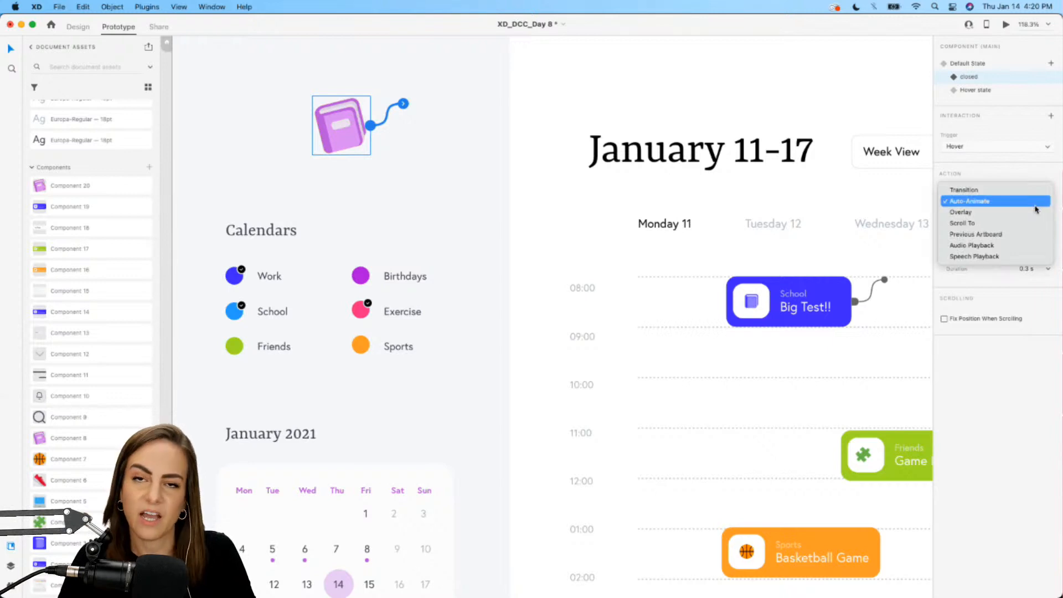
pyautogui.click(969, 201)
pyautogui.click(959, 230)
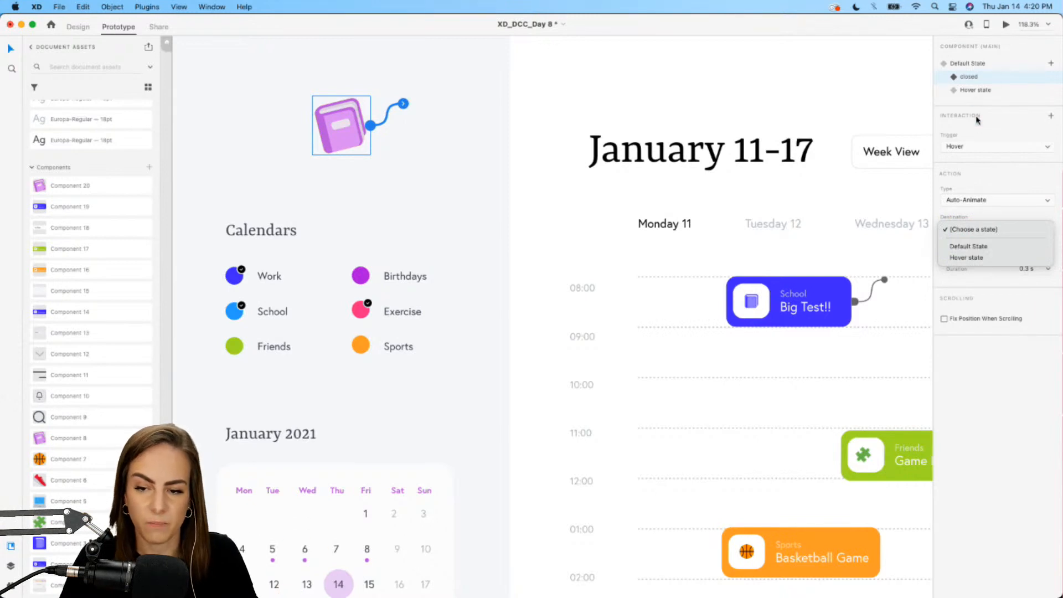
pyautogui.click(978, 257)
# - Preview the week view artboard and test the hover interaction of the "Big Test!!" card
pyautogui.scroll(-5, 591, 238)
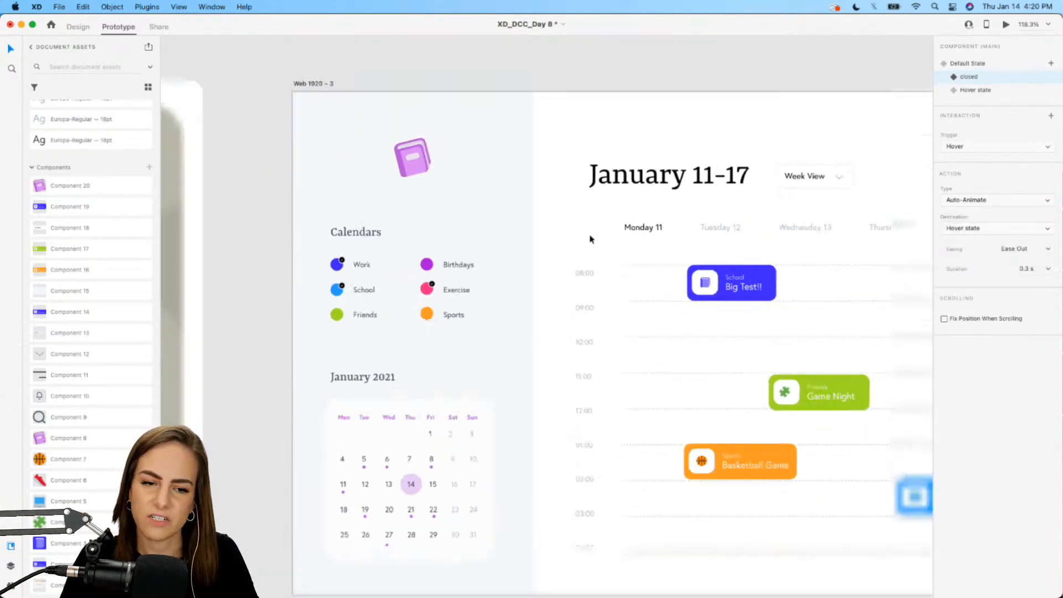
pyautogui.hscroll(2, 591, 238)
pyautogui.click(1006, 25)
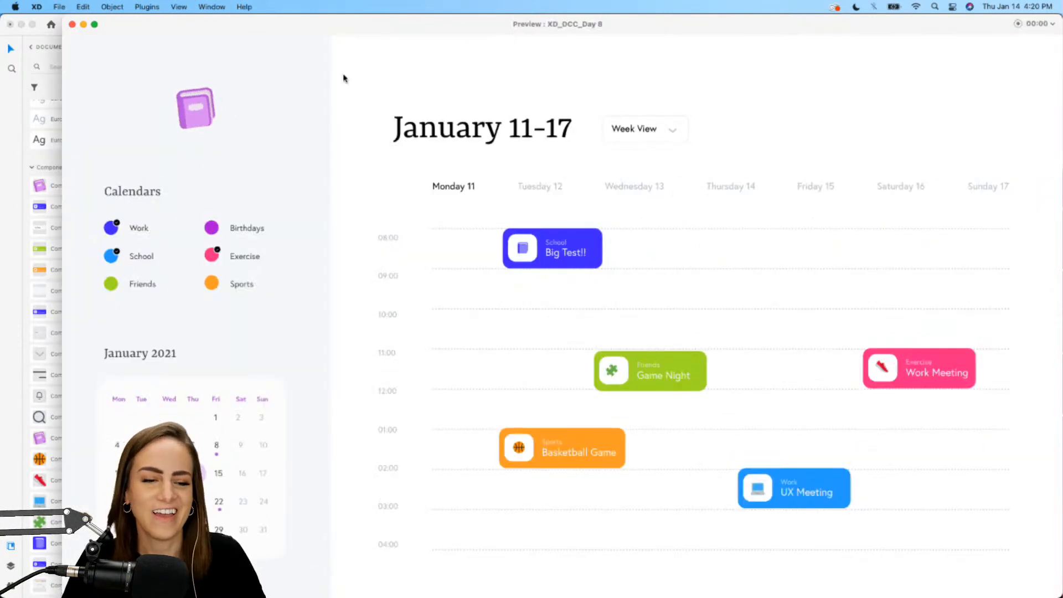
pyautogui.moveTo(613, 260)
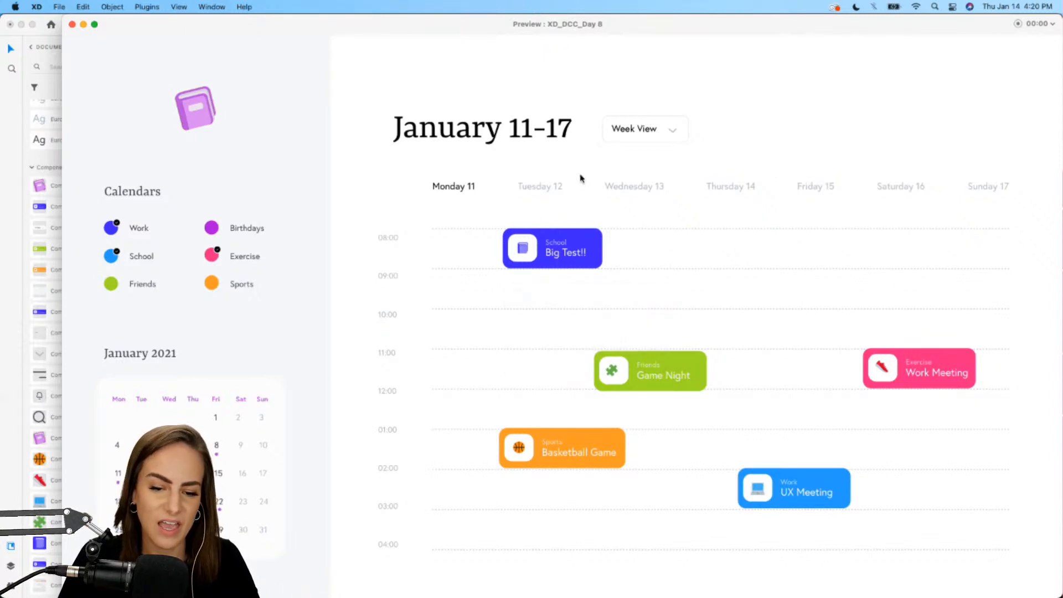
pyautogui.moveTo(563, 252)
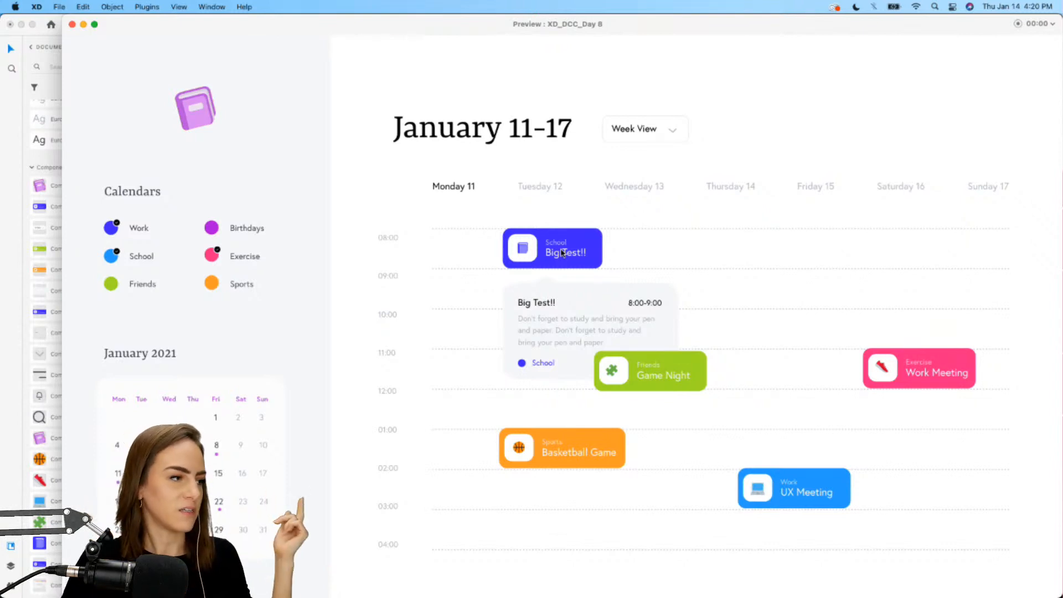
pyautogui.moveTo(571, 235)
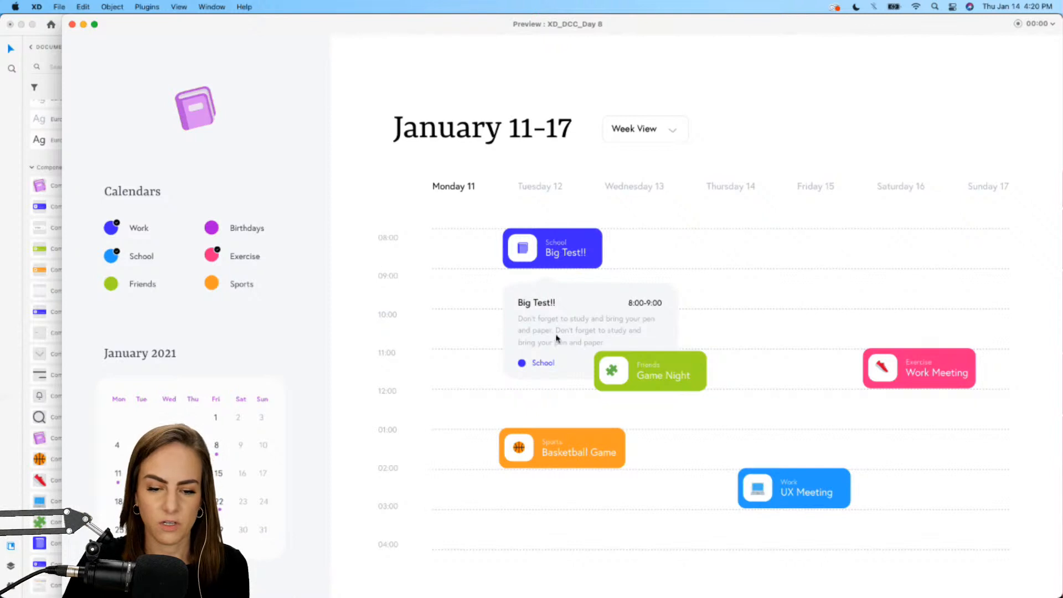
pyautogui.click(72, 24)
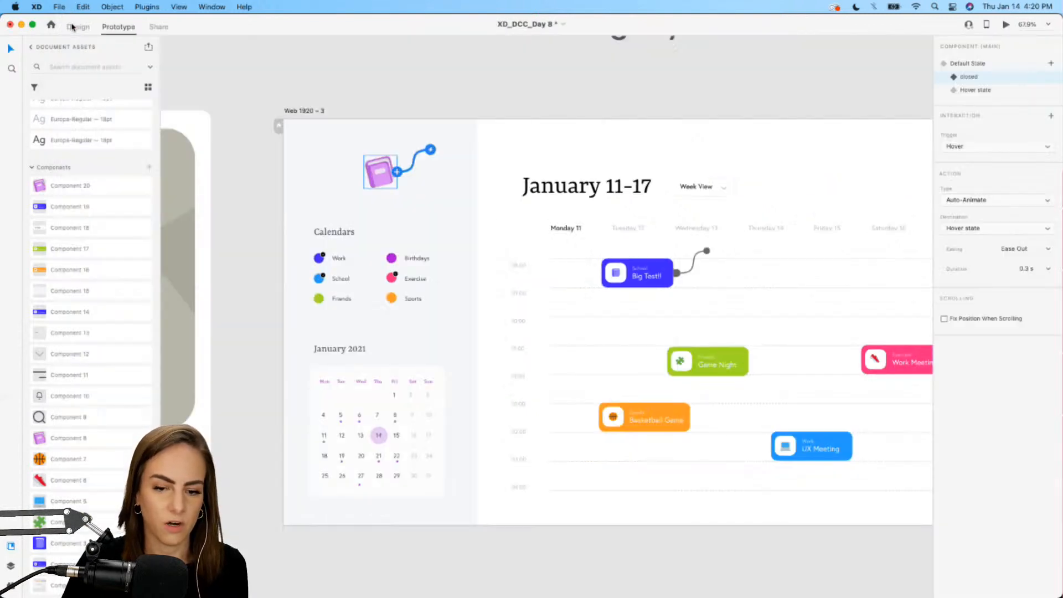
# - Bring the "Big Test!!" card to the front of the week view and preview the artboard again
pyautogui.scroll(5, 586, 275)
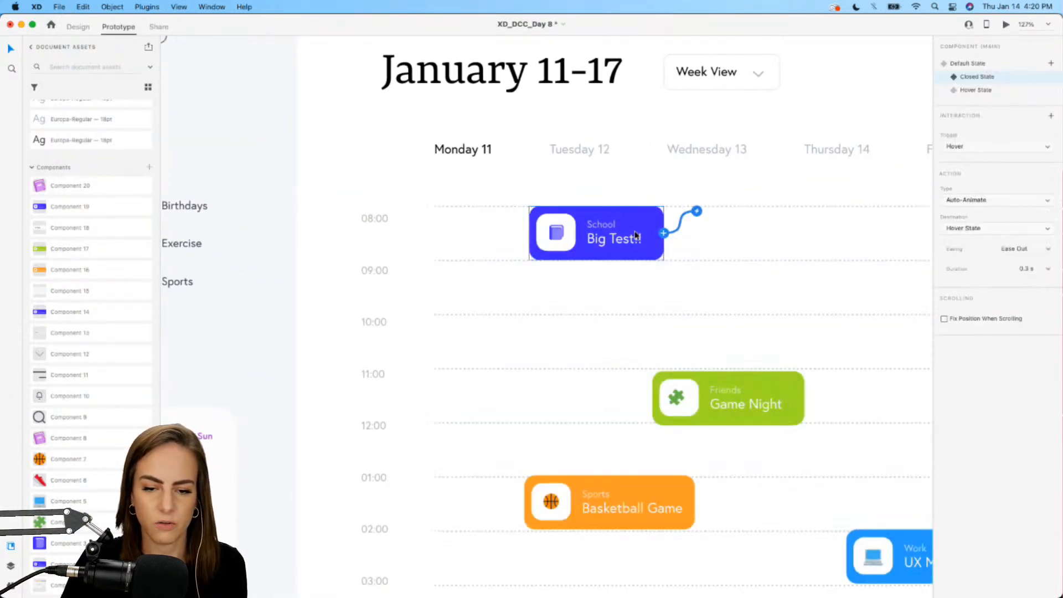
pyautogui.click(78, 27)
pyautogui.hscroll(2, 548, 232)
pyautogui.scroll(-1, 548, 232)
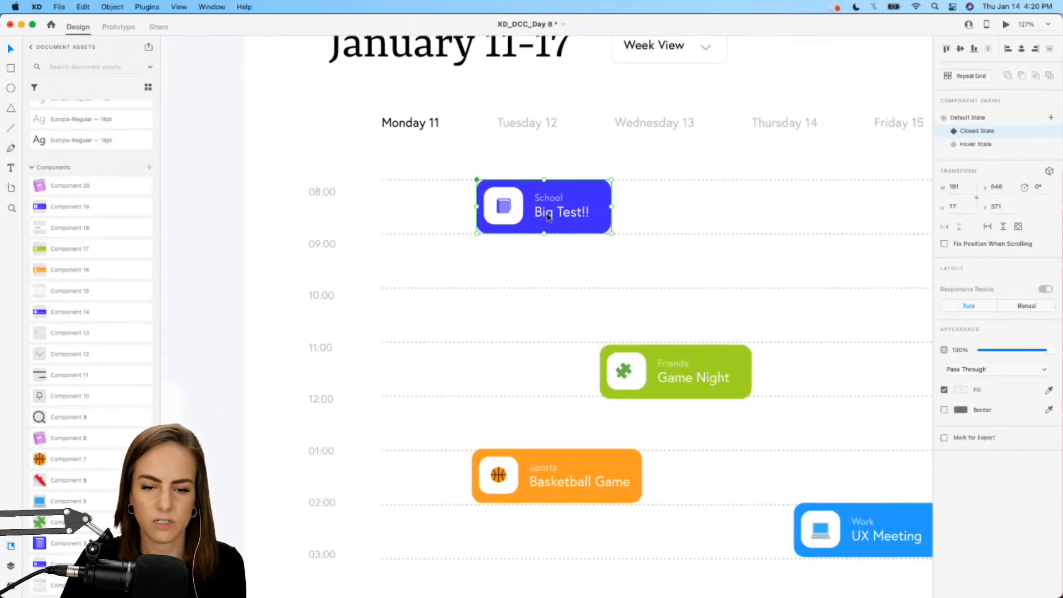
pyautogui.rightClick(548, 216)
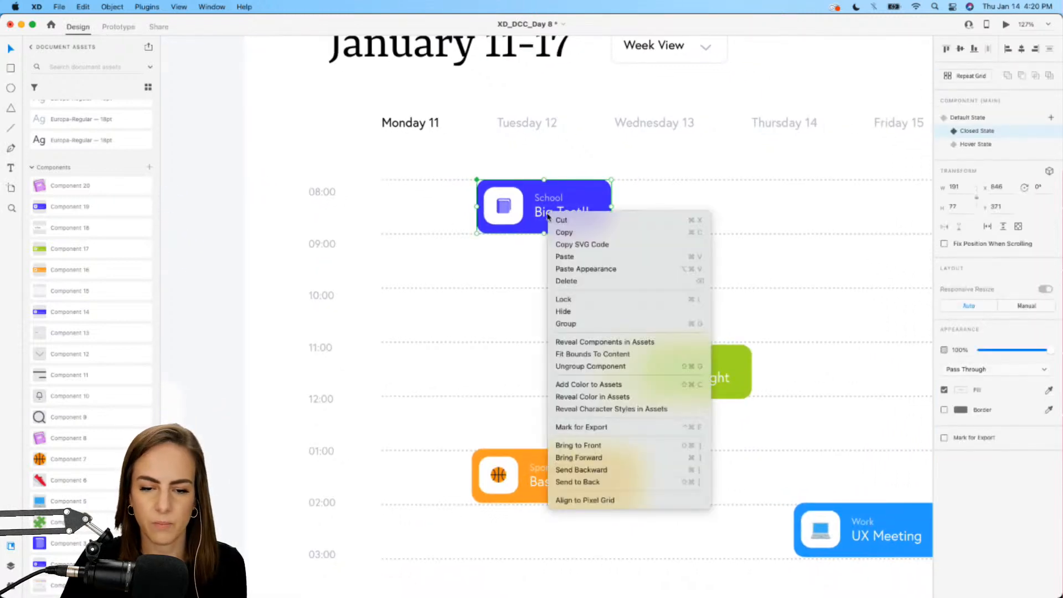
pyautogui.click(616, 445)
pyautogui.click(1006, 25)
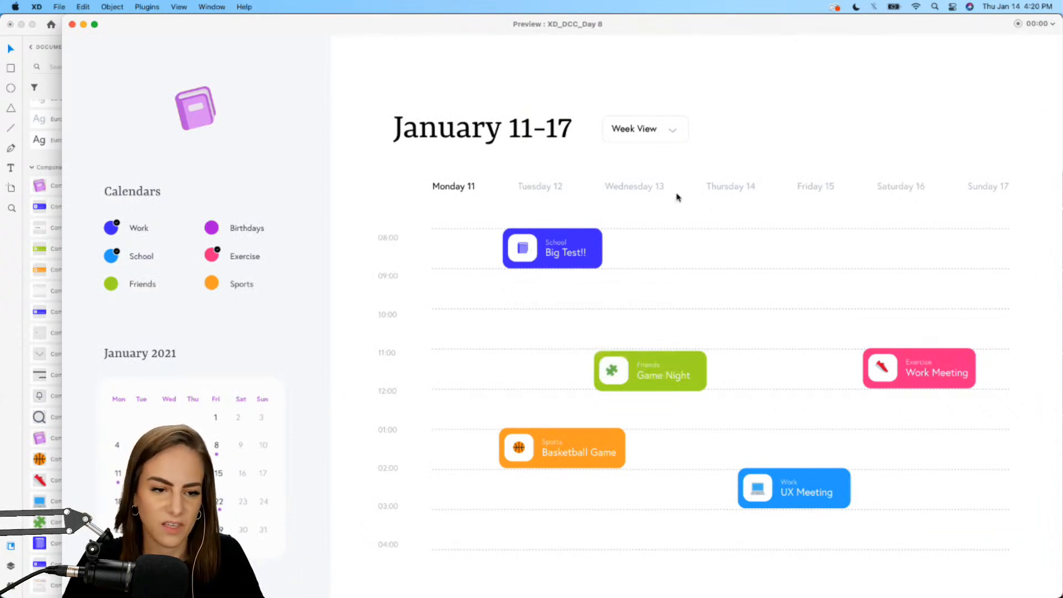
pyautogui.click(71, 24)
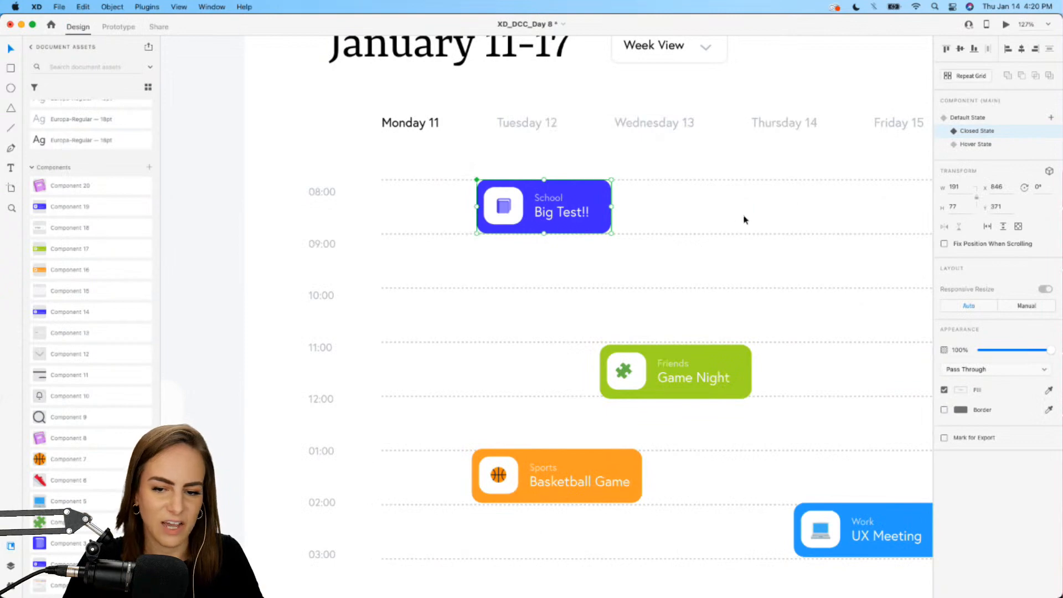
# - Find the Web 1920 – 2 artboard, select its "By Week" dropdown and preview that calendar design
pyautogui.scroll(-5, 730, 220)
pyautogui.click(695, 231)
pyautogui.hscroll(3, 695, 231)
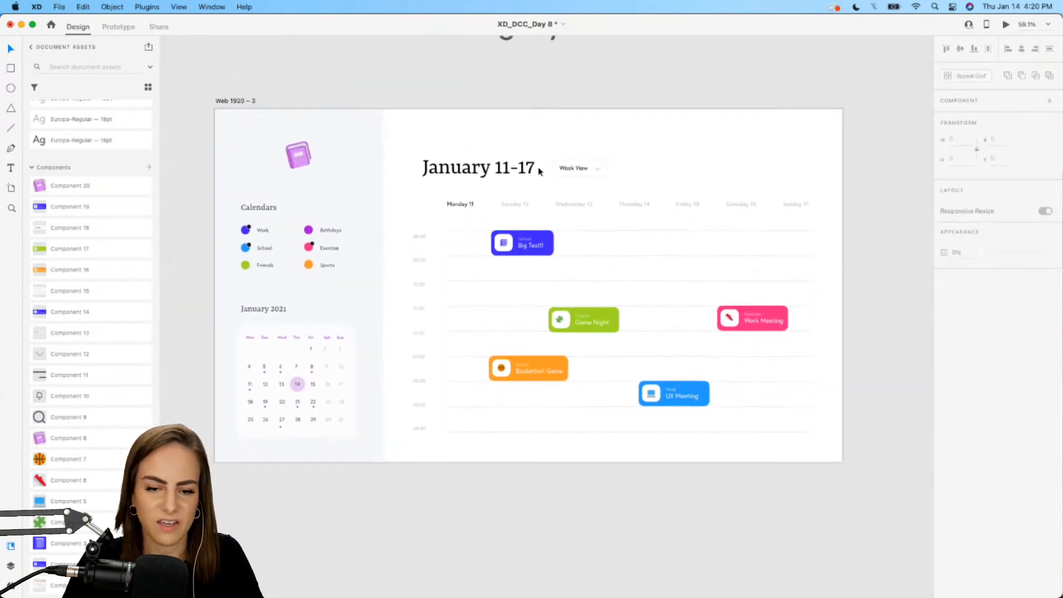
pyautogui.scroll(5, 541, 171)
pyautogui.scroll(-5, 612, 171)
pyautogui.hscroll(5, 614, 177)
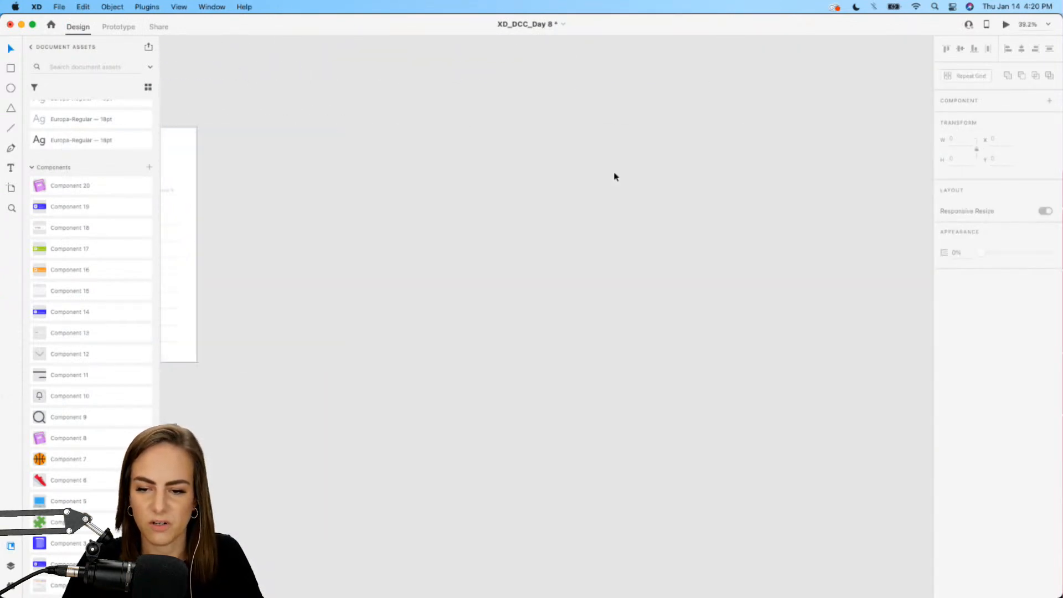
pyautogui.hscroll(5, 615, 176)
pyautogui.scroll(-3, 615, 176)
pyautogui.scroll(4, 613, 176)
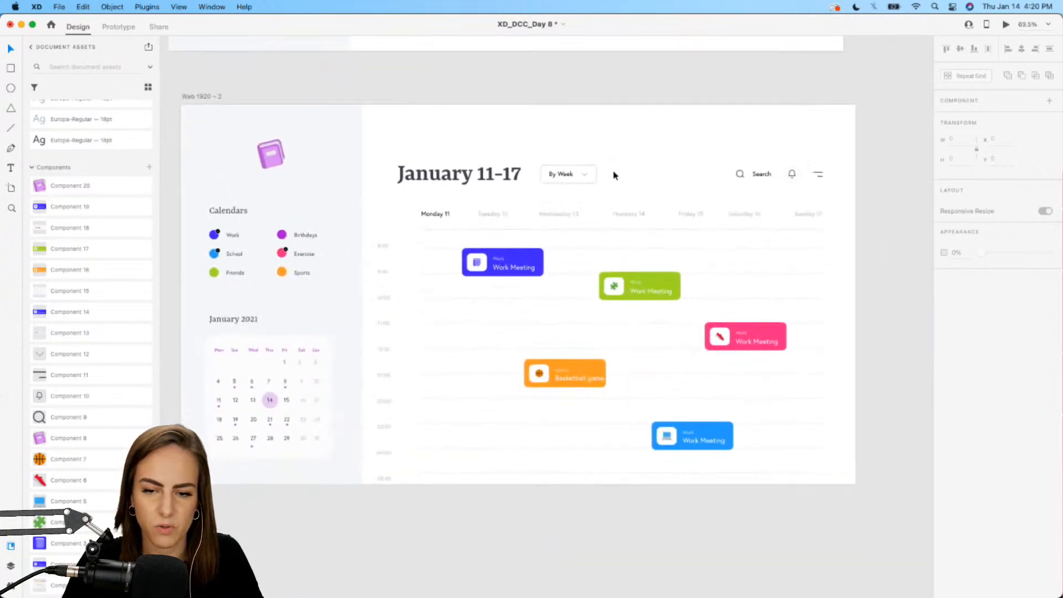
pyautogui.click(594, 176)
pyautogui.click(1005, 24)
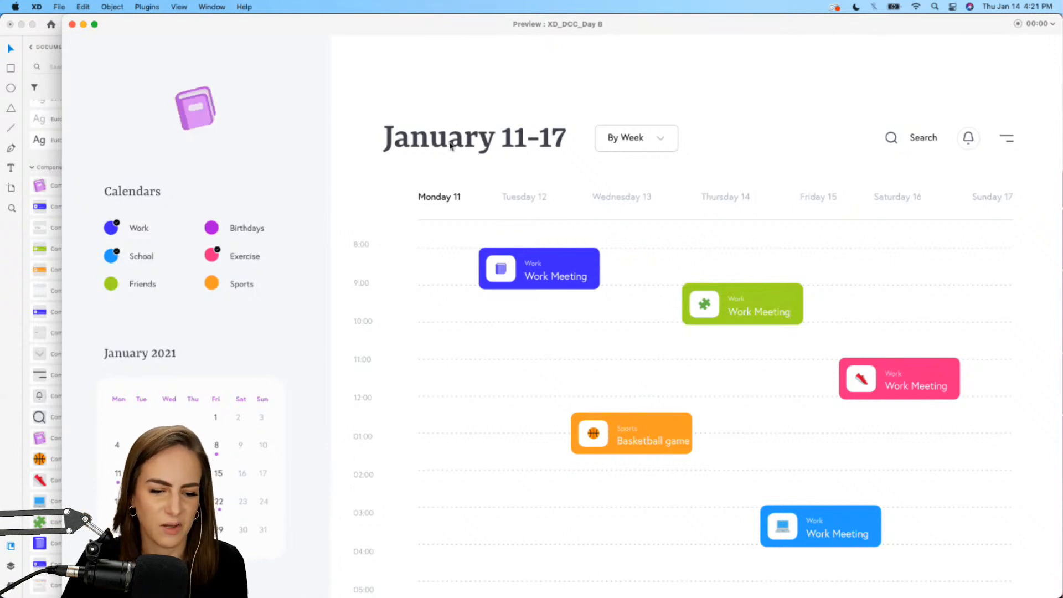
pyautogui.click(72, 24)
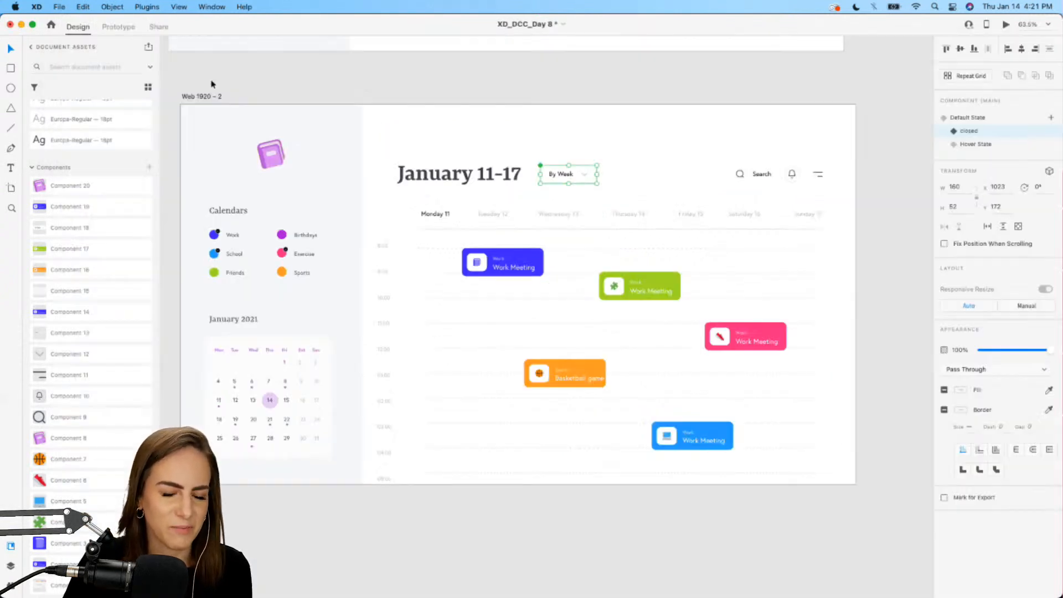
# - Return to the Web 1920 – 3 artboard and save the document
pyautogui.scroll(-3, 585, 238)
pyautogui.hscroll(-8, 585, 237)
pyautogui.hscroll(-8, 585, 237)
pyautogui.scroll(5, 585, 238)
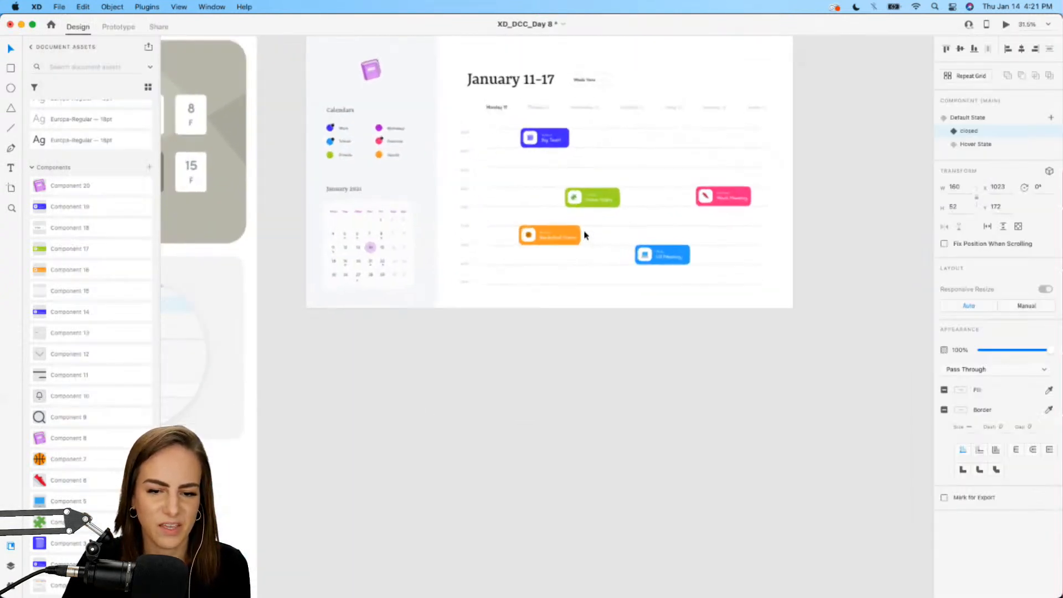
pyautogui.scroll(1, 585, 238)
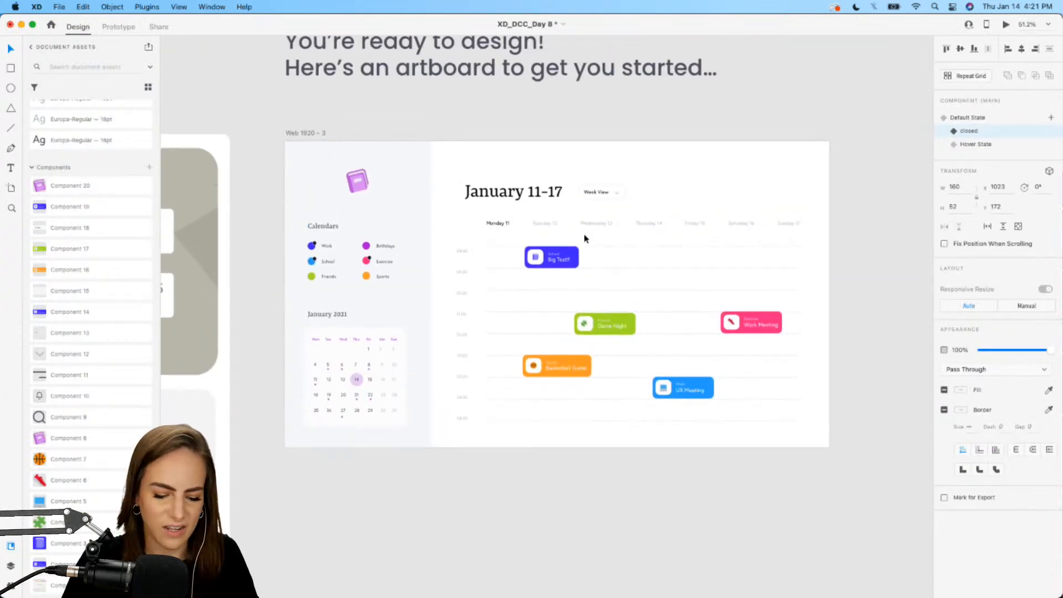
pyautogui.press('super+s')
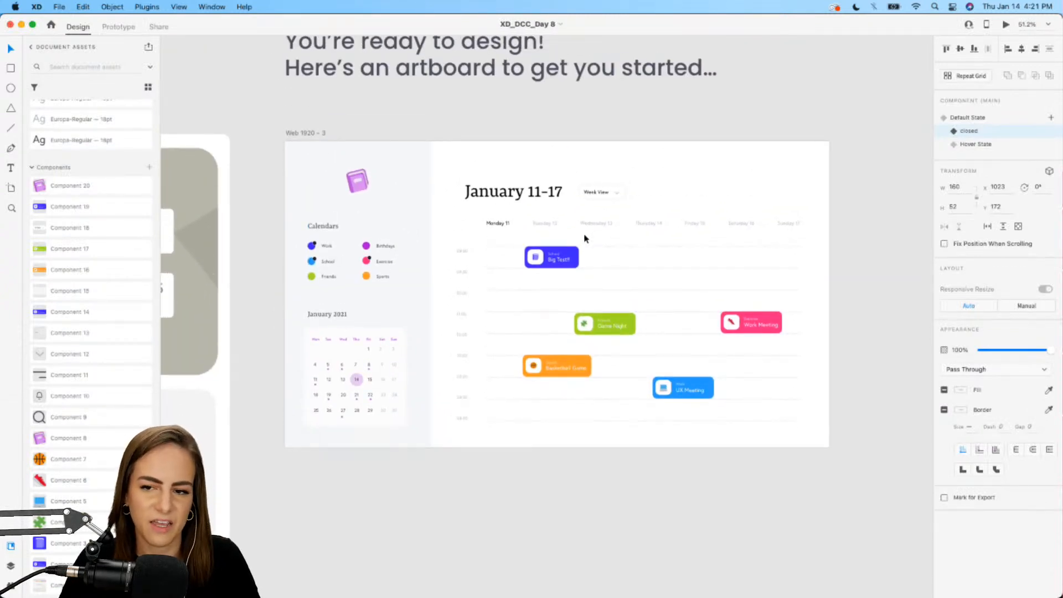
# - Switch to Behance in Chrome and review the project tags in the settings of the "Adobe XD Daily Creative Challenge June 8-19" project
pyautogui.click(21, 24)
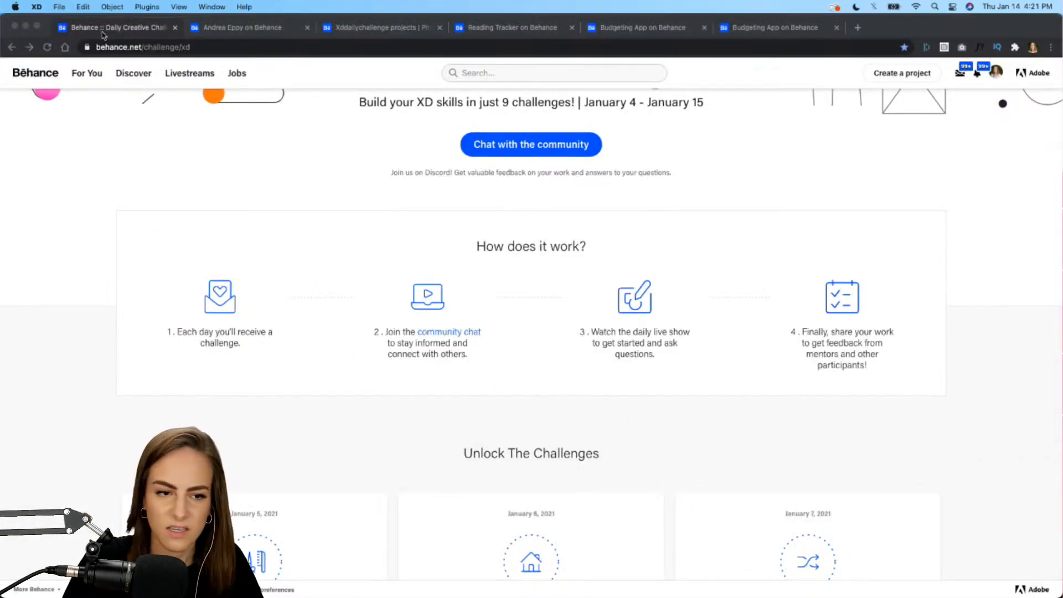
pyautogui.click(379, 27)
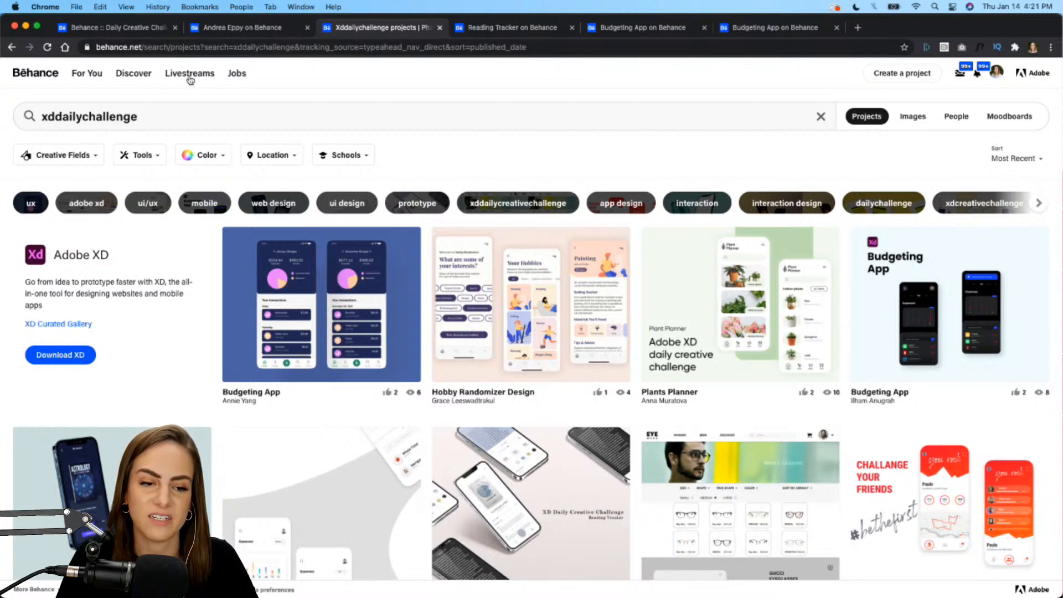
pyautogui.click(243, 28)
pyautogui.click(277, 289)
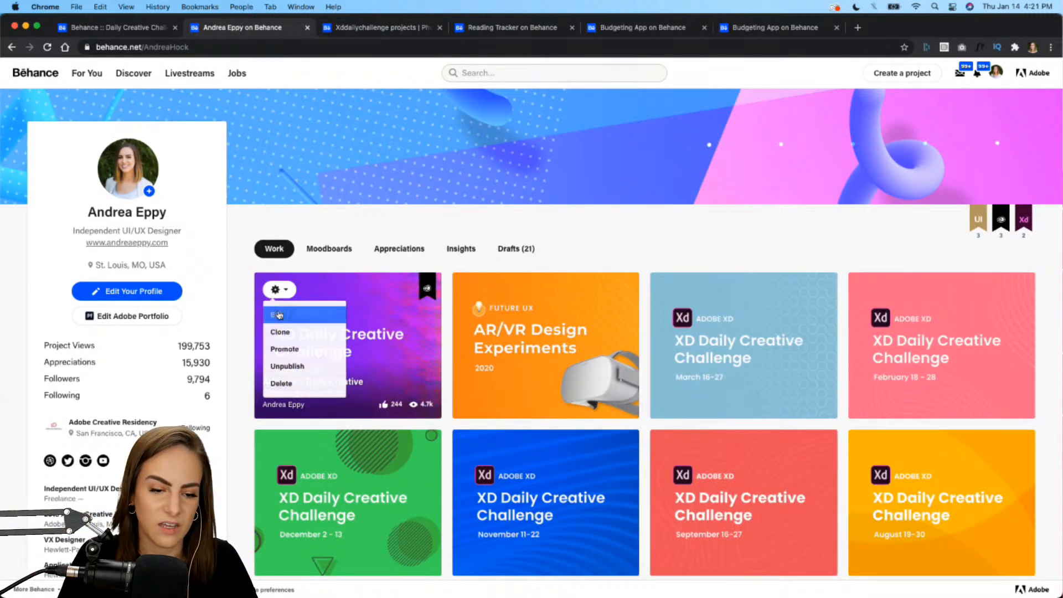
pyautogui.click(279, 315)
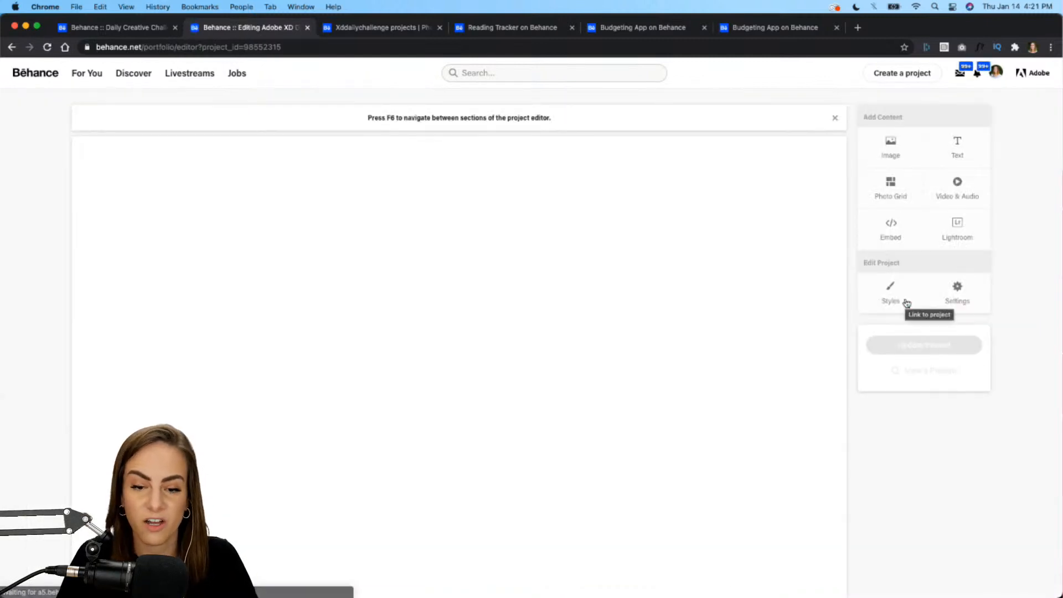
pyautogui.click(960, 303)
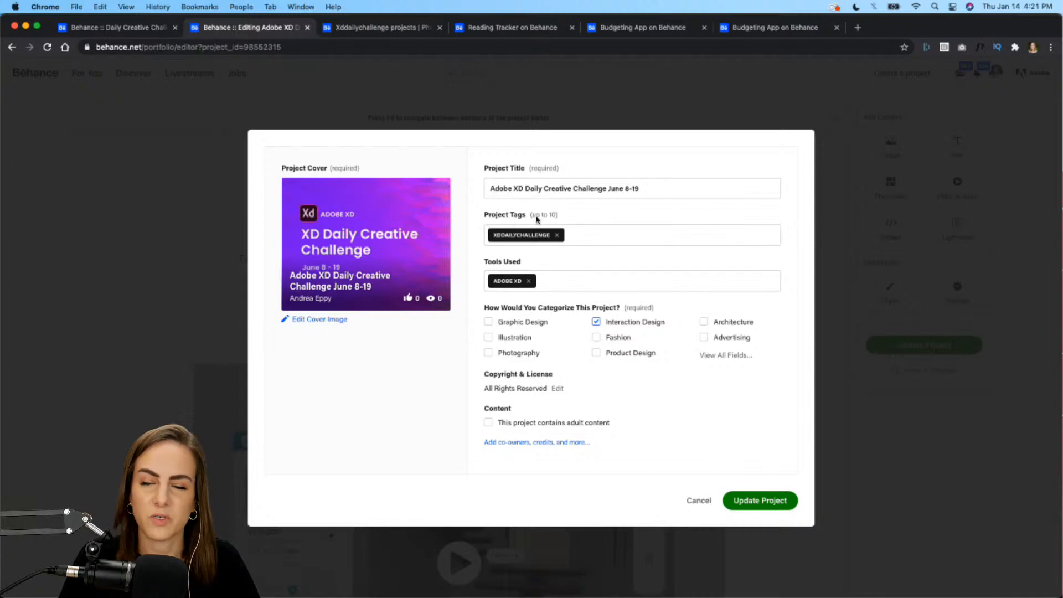
pyautogui.click(698, 500)
# - Return to the "xddailychallenge" search results and look through the Reading Tracker project, including its 3D book cover preview
pyautogui.click(396, 31)
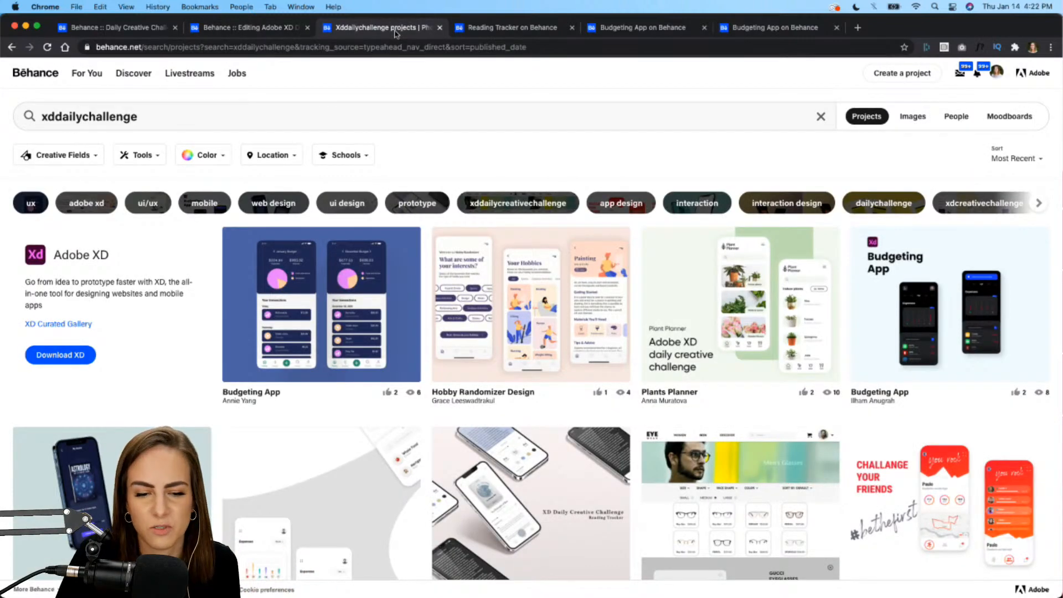
pyautogui.click(178, 71)
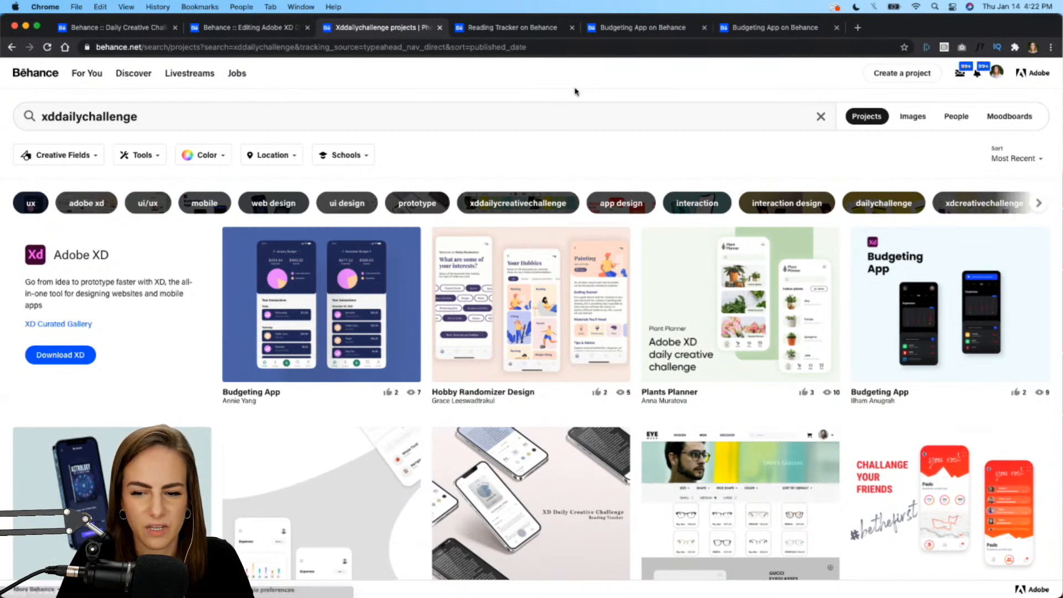
pyautogui.click(506, 27)
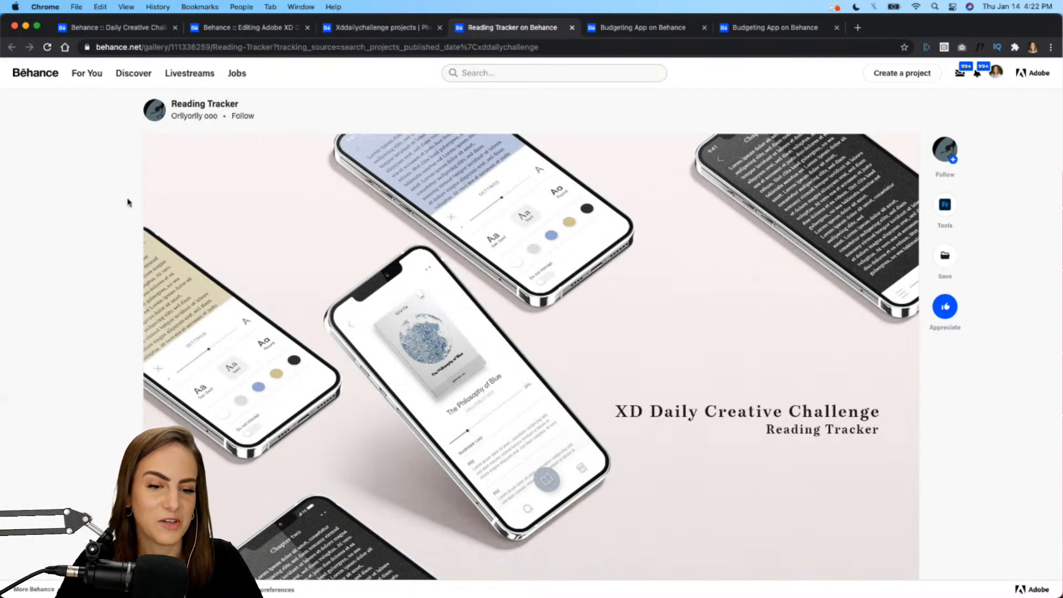
pyautogui.scroll(-5, 127, 202)
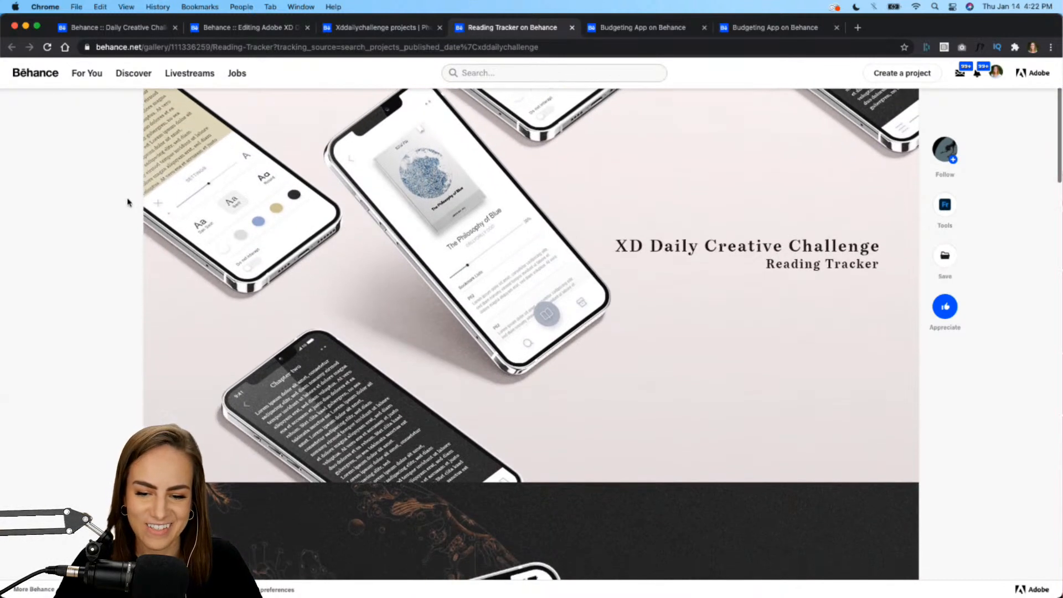
pyautogui.scroll(-8, 713, 249)
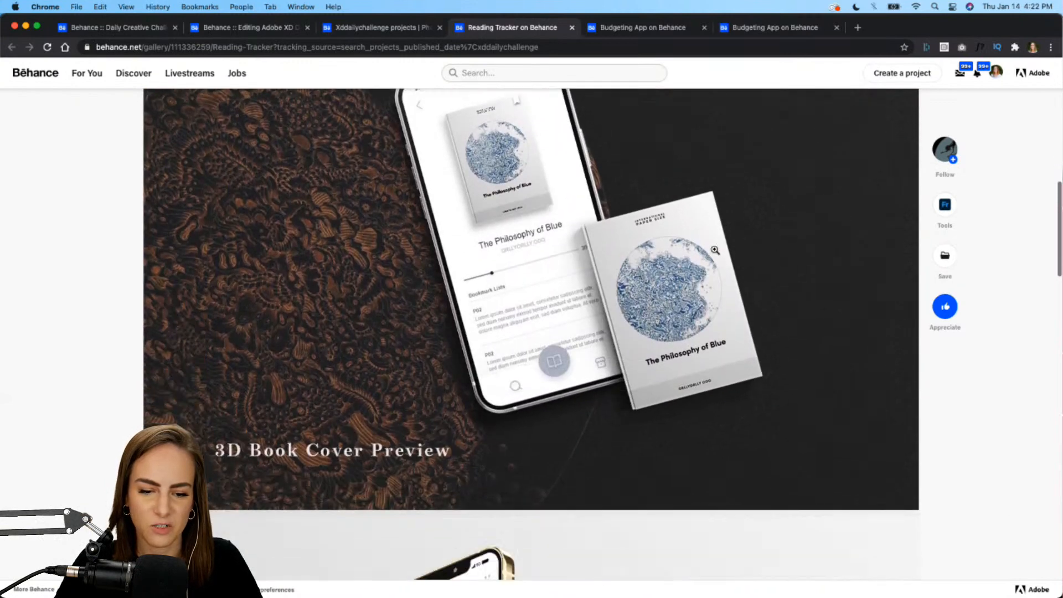
pyautogui.scroll(3, 714, 250)
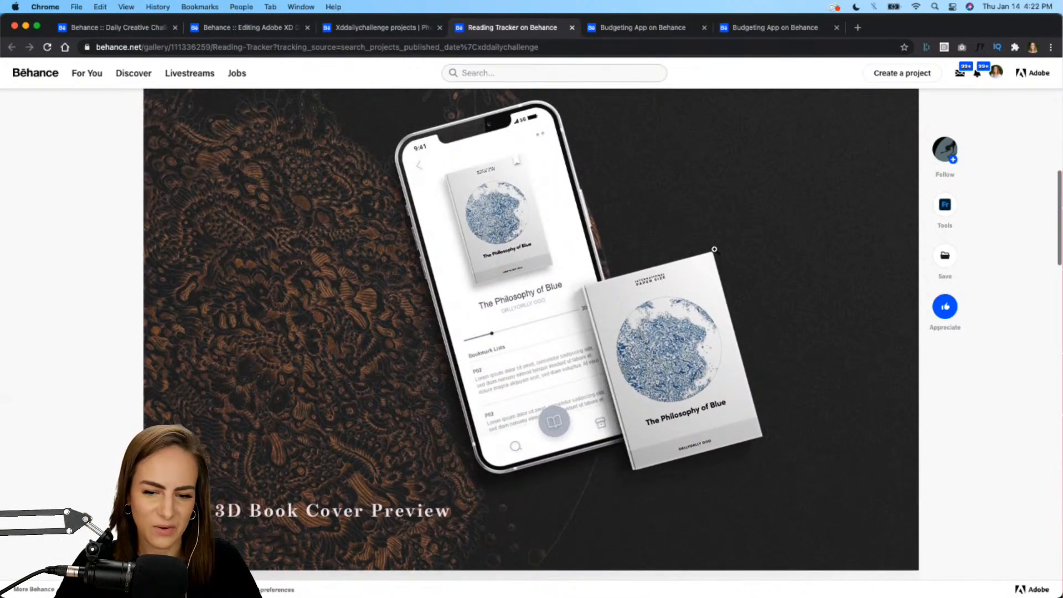
# - Look through the rest of the Reading Tracker project and watch its prototype video in full screen
pyautogui.scroll(10, 714, 249)
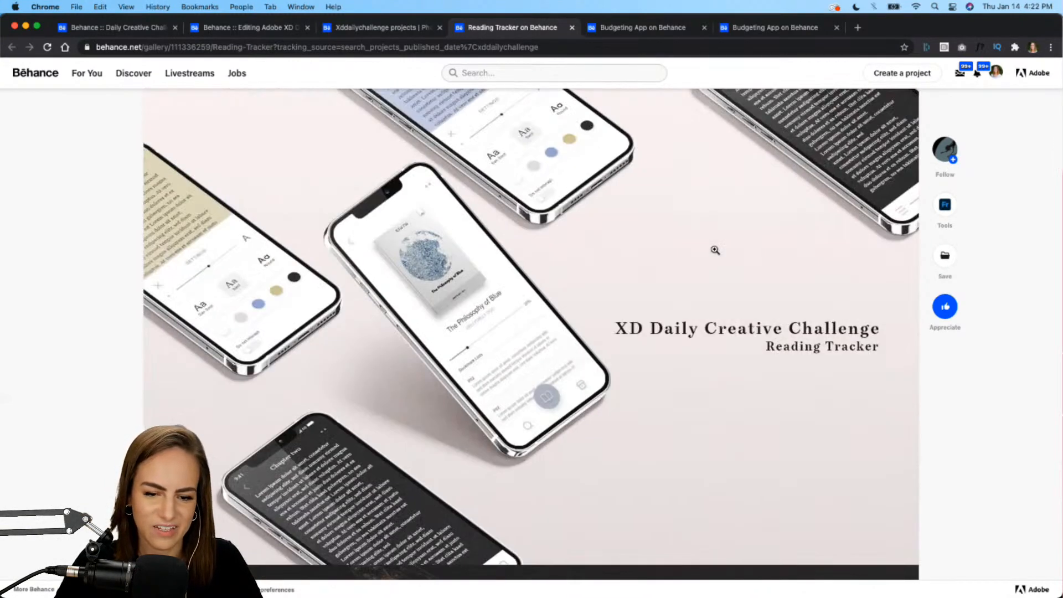
pyautogui.scroll(-15, 715, 250)
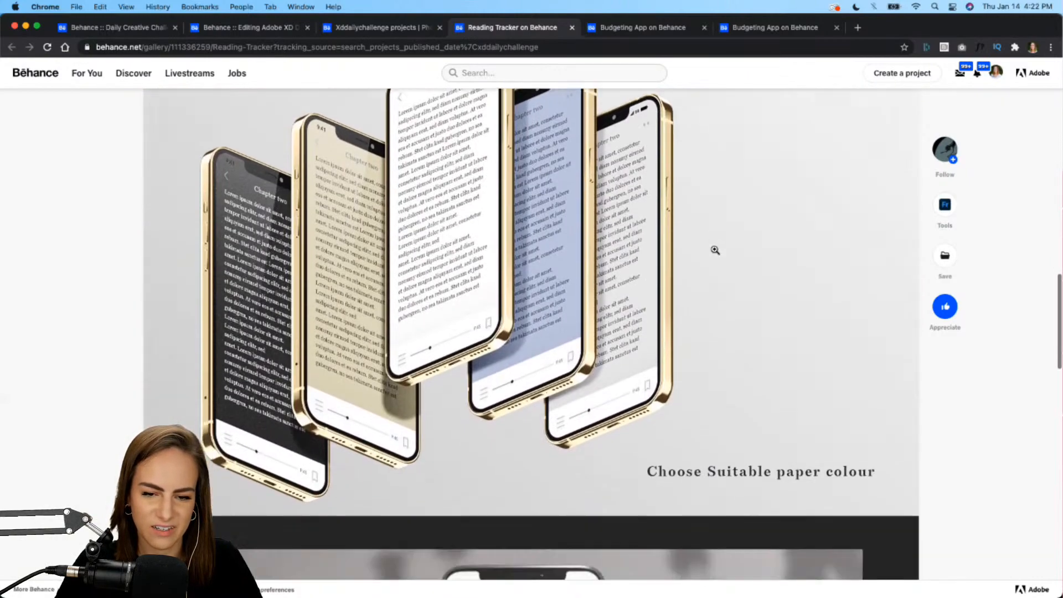
pyautogui.scroll(-10, 715, 249)
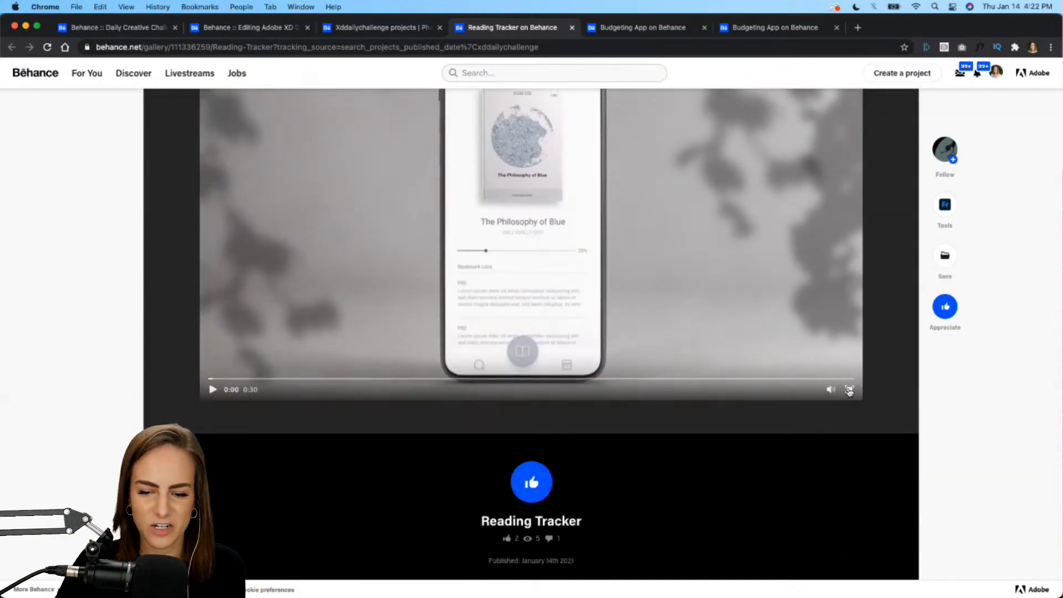
pyautogui.click(849, 390)
pyautogui.click(16, 588)
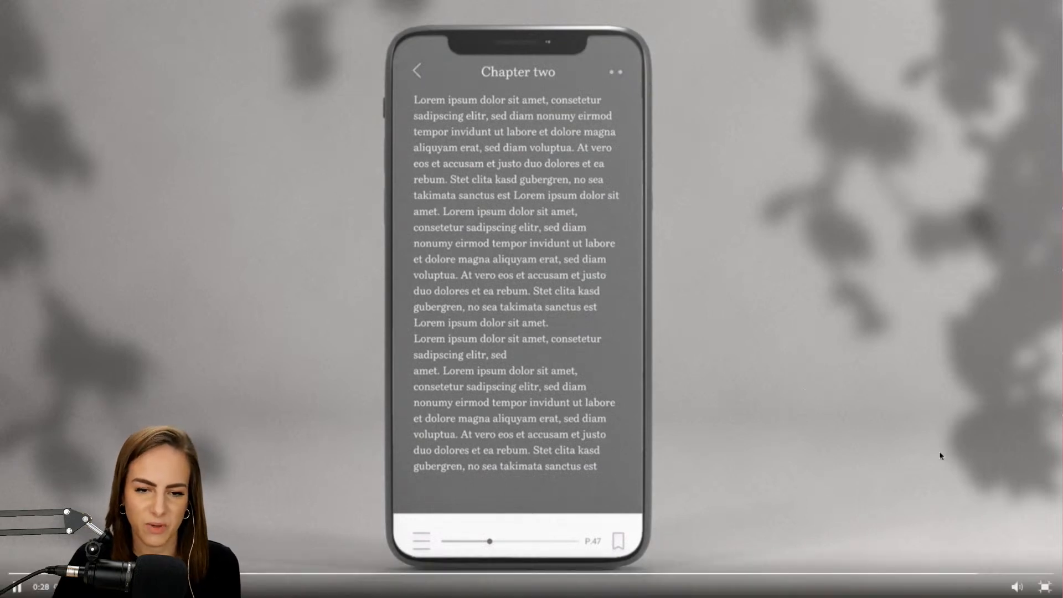
pyautogui.click(1045, 586)
pyautogui.scroll(10, 548, 166)
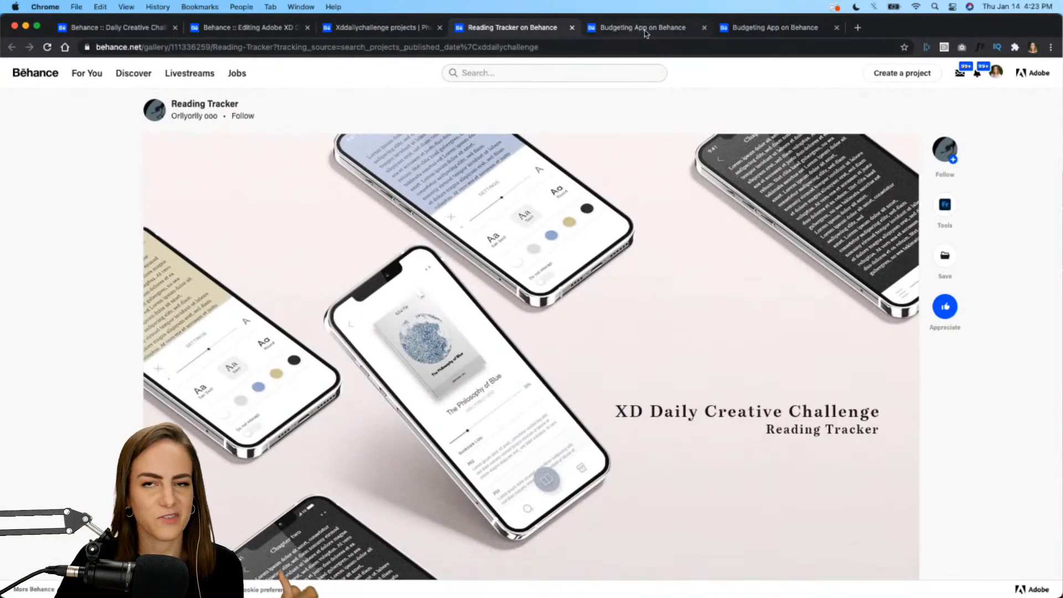
# - Review the Budgeting App project with the January and December budget screens and watch its prototype video twice in full screen
pyautogui.click(644, 32)
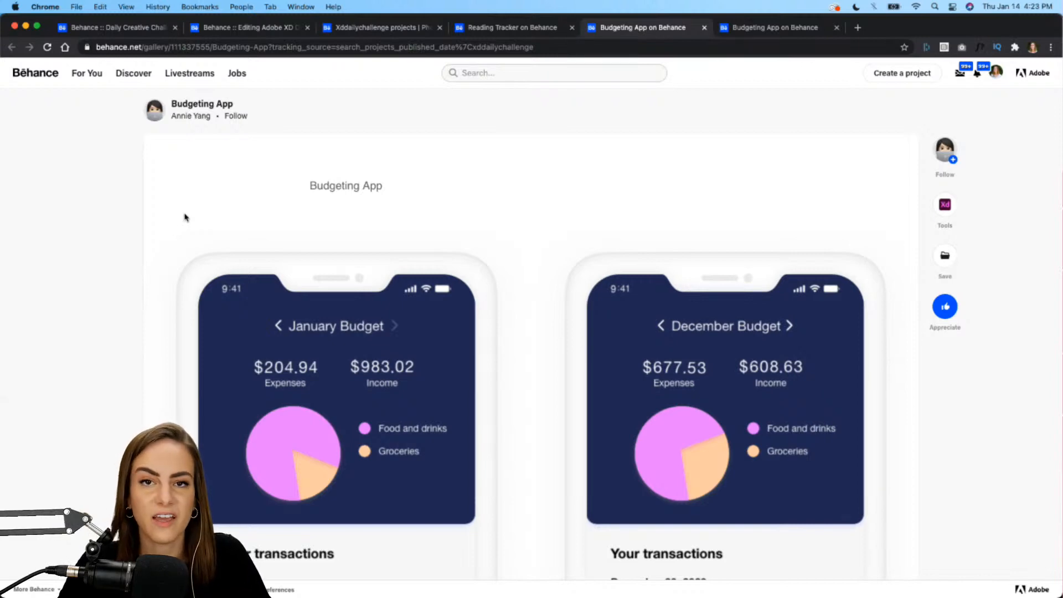
pyautogui.scroll(-5, 157, 267)
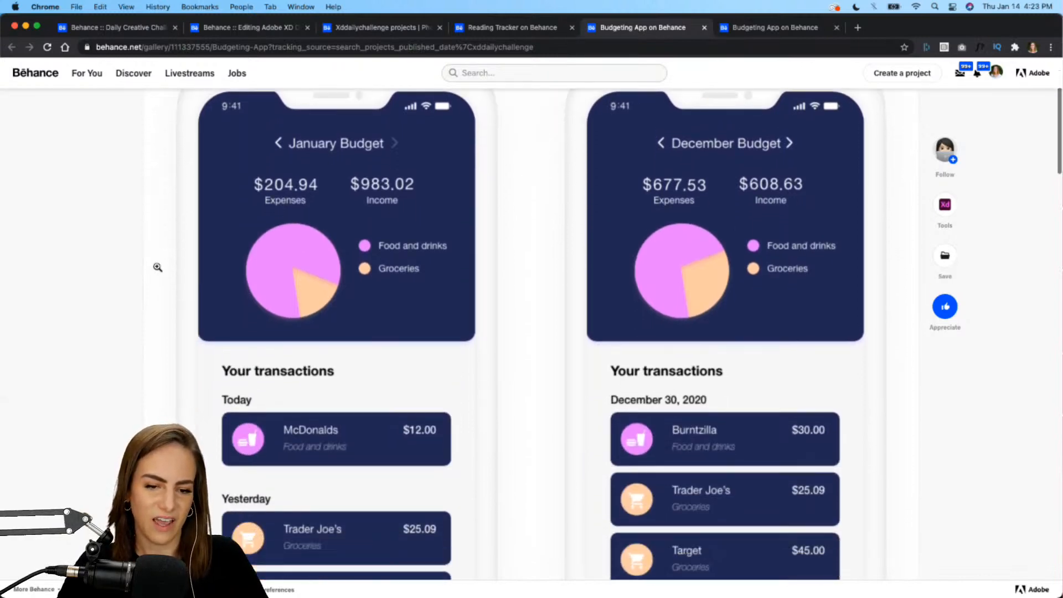
pyautogui.scroll(-15, 158, 267)
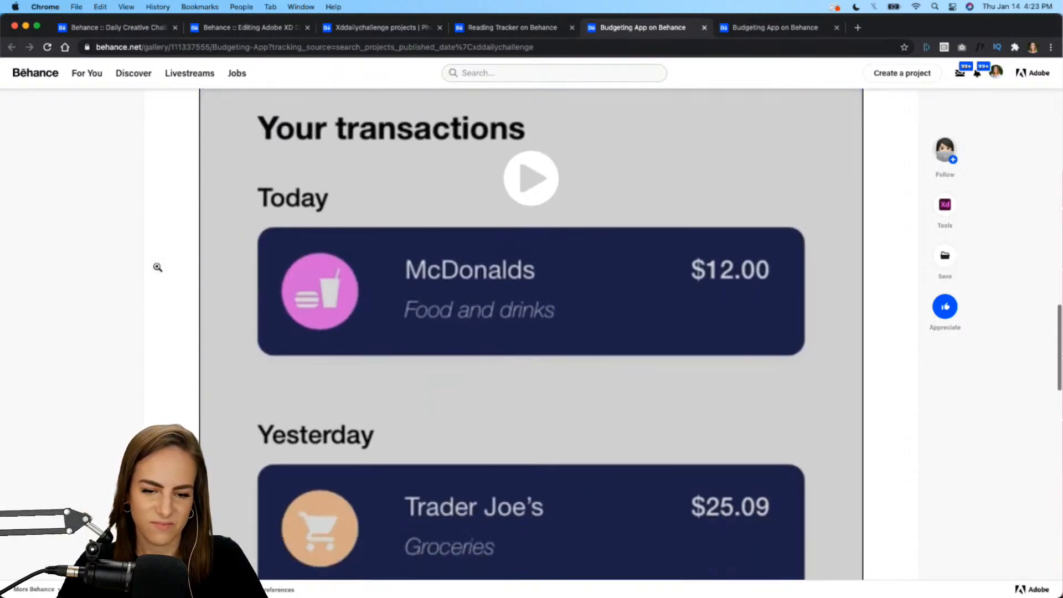
pyautogui.click(742, 344)
pyautogui.scroll(-4, 743, 343)
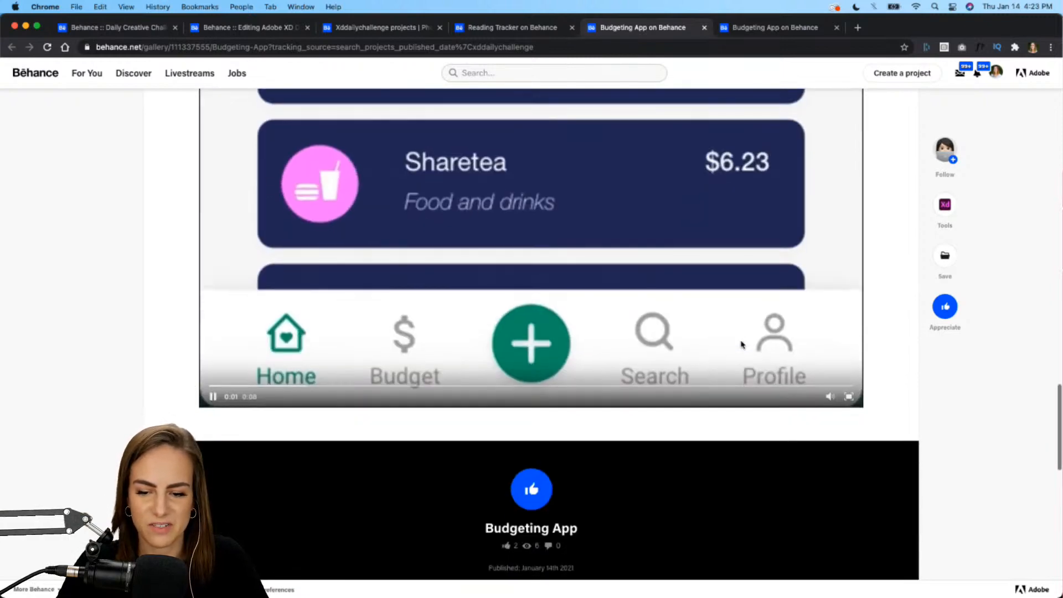
pyautogui.click(848, 397)
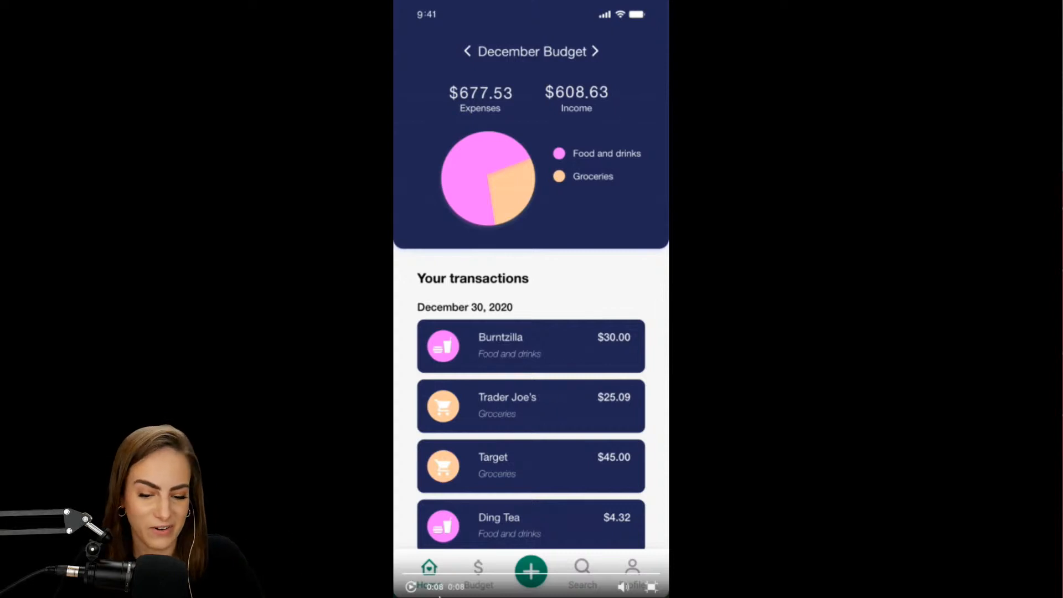
pyautogui.click(410, 587)
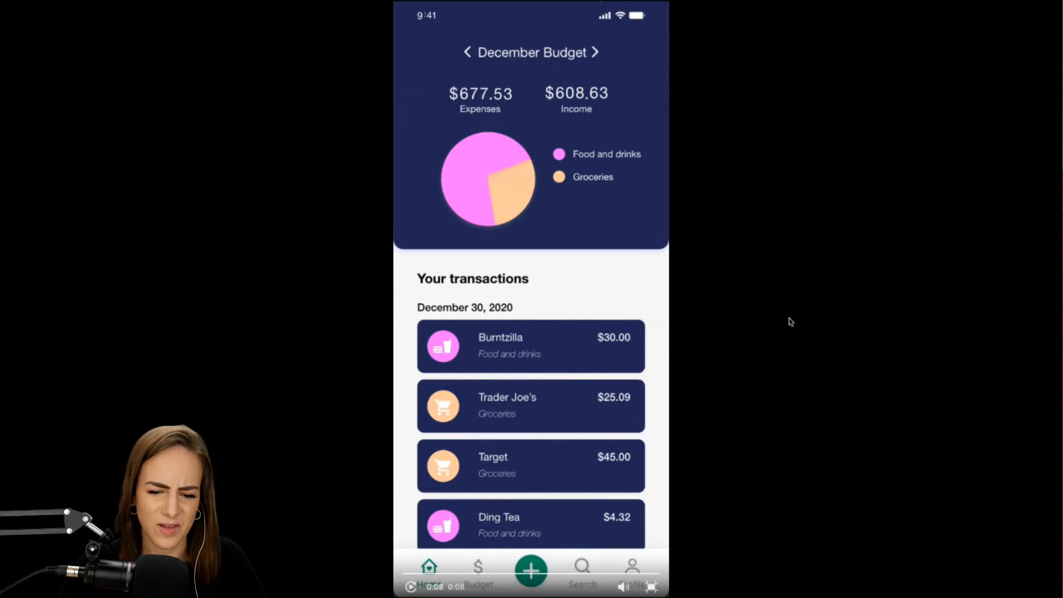
pyautogui.click(653, 588)
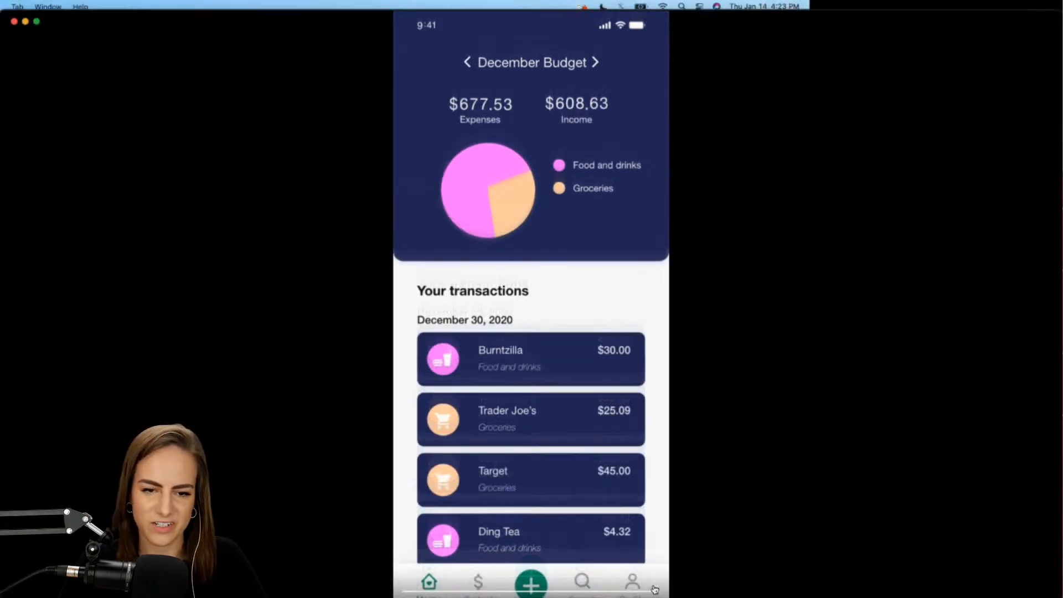
pyautogui.scroll(15, 126, 220)
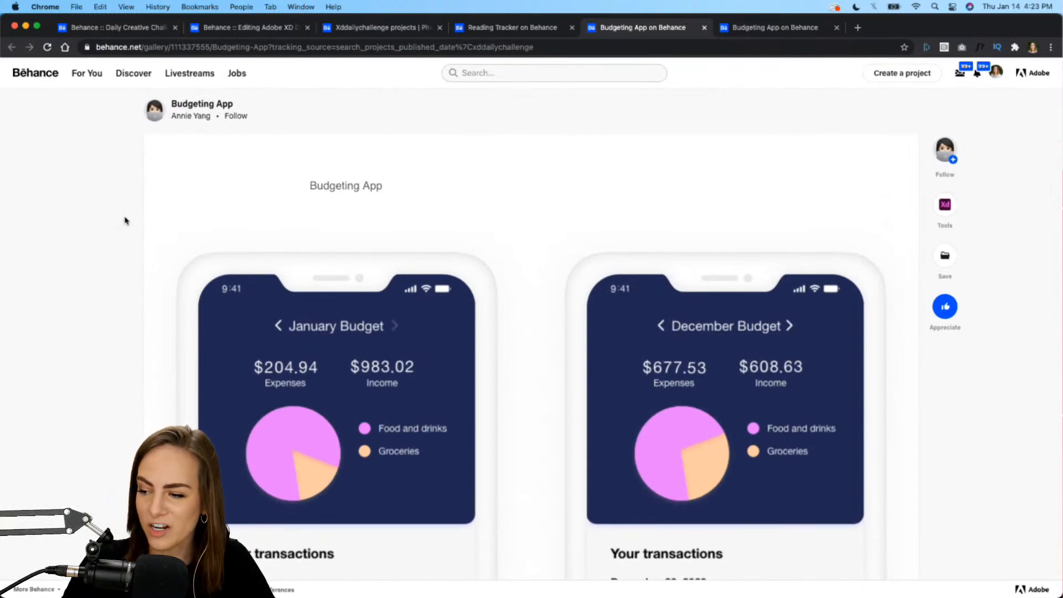
# - Review the dark-themed "Highlight" Budgeting App project and watch its XD_DCC_Day7 preview video twice in full screen
pyautogui.click(795, 32)
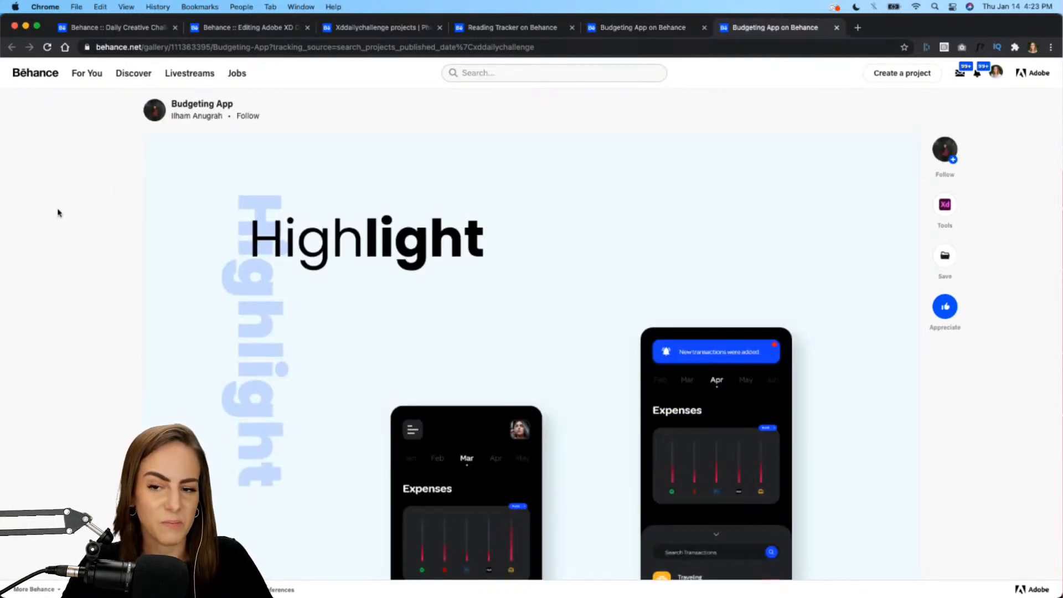
pyautogui.scroll(-10, 58, 212)
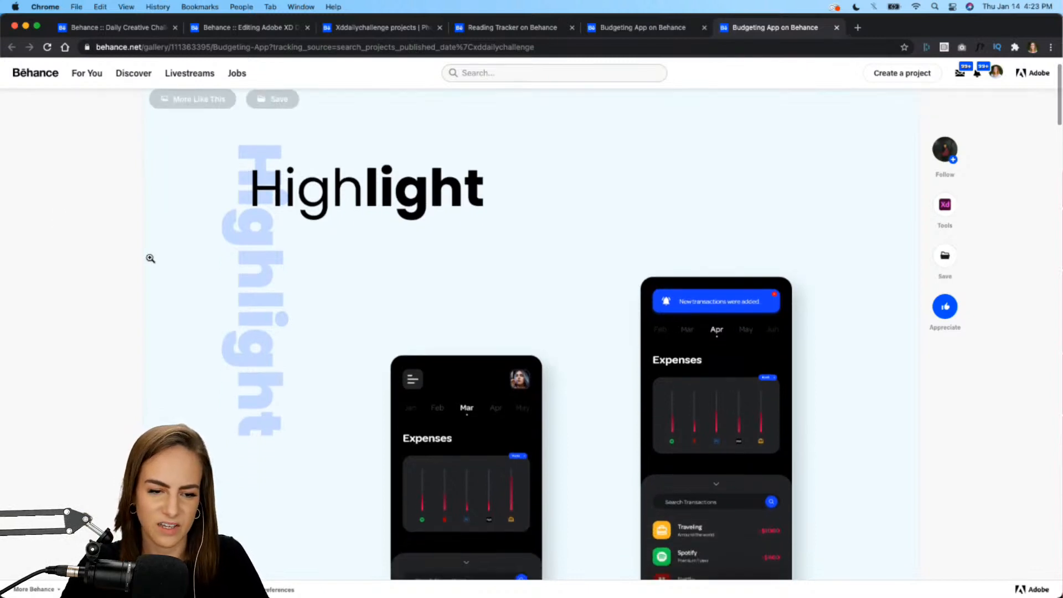
pyautogui.scroll(-3, 150, 259)
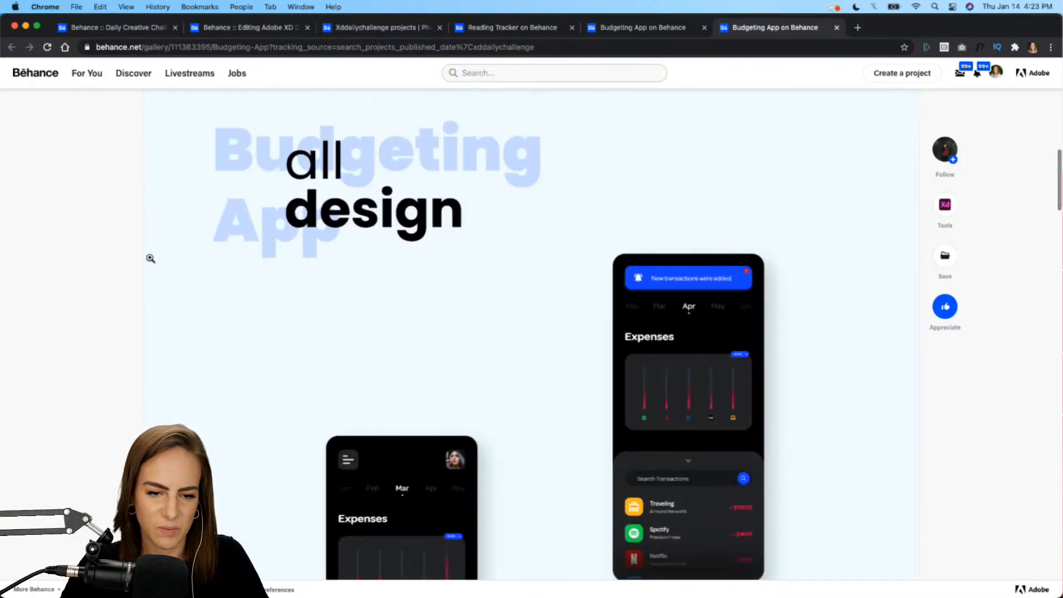
pyautogui.scroll(-5, 150, 259)
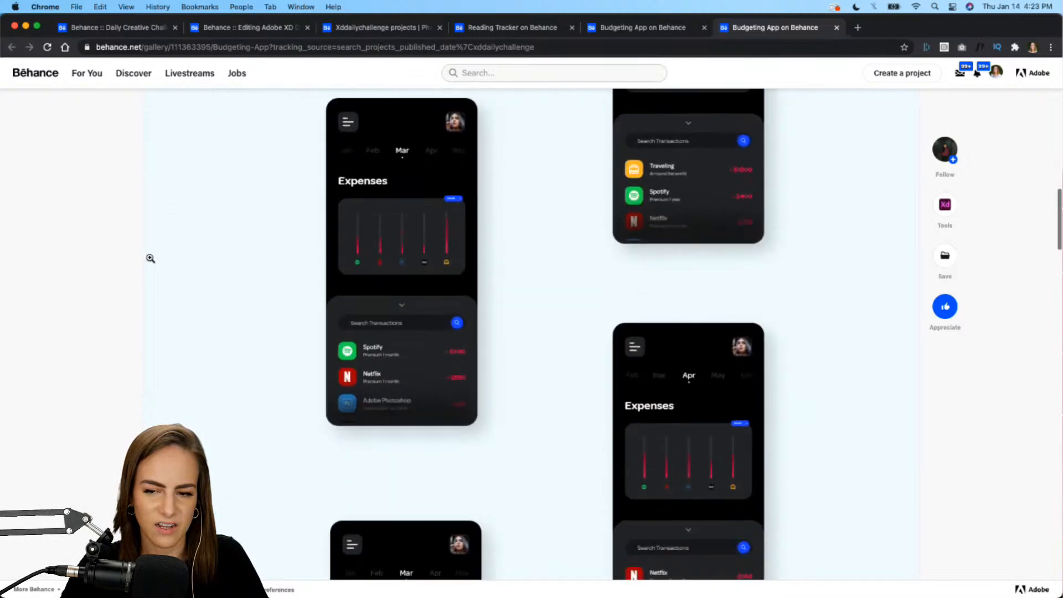
pyautogui.scroll(-15, 150, 259)
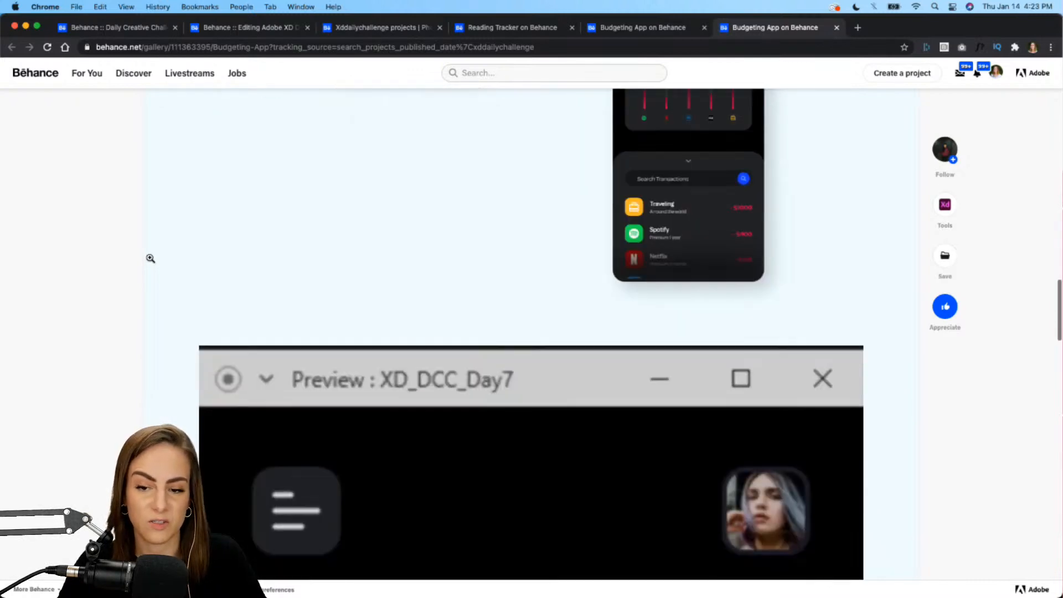
pyautogui.scroll(-12, 150, 258)
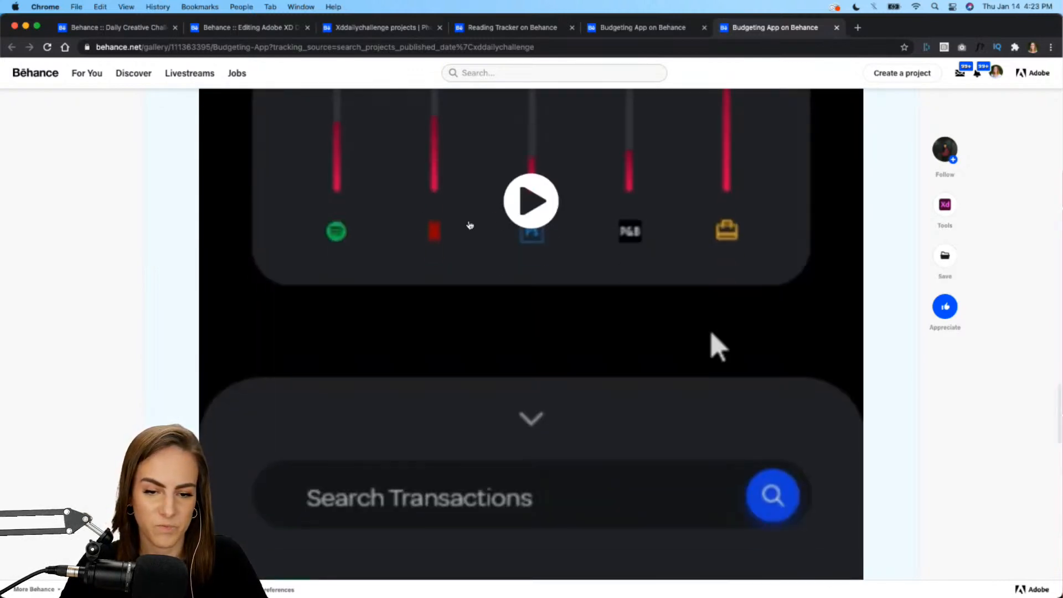
pyautogui.click(470, 225)
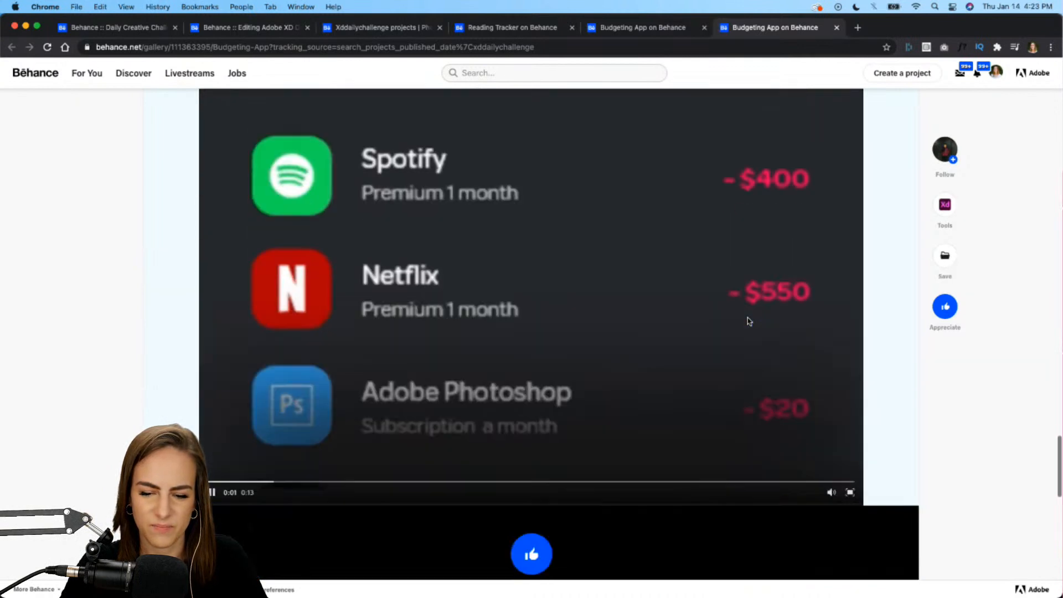
pyautogui.scroll(-3, 764, 320)
pyautogui.click(849, 324)
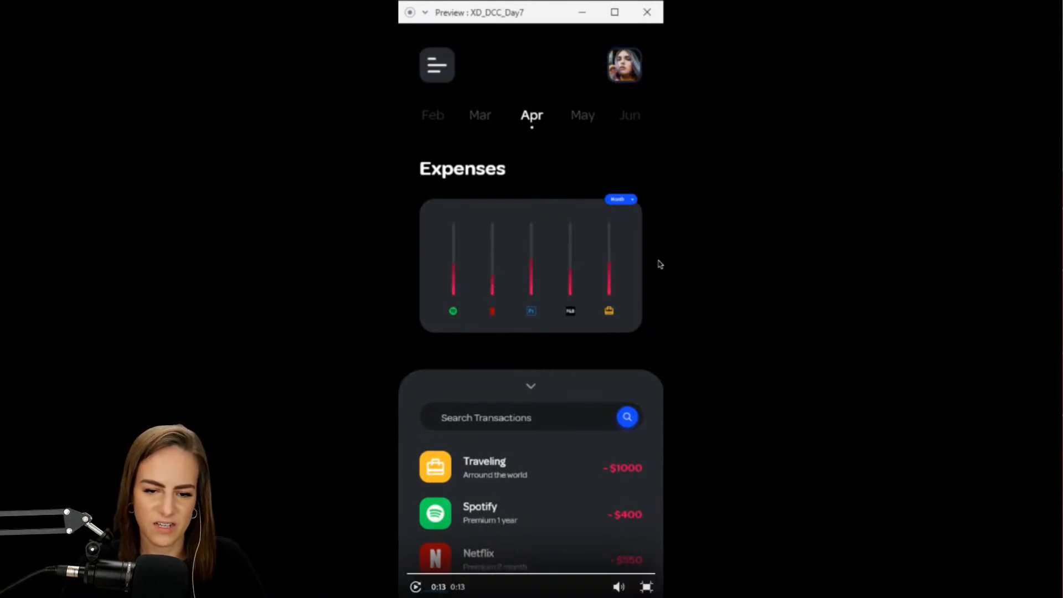
pyautogui.click(415, 587)
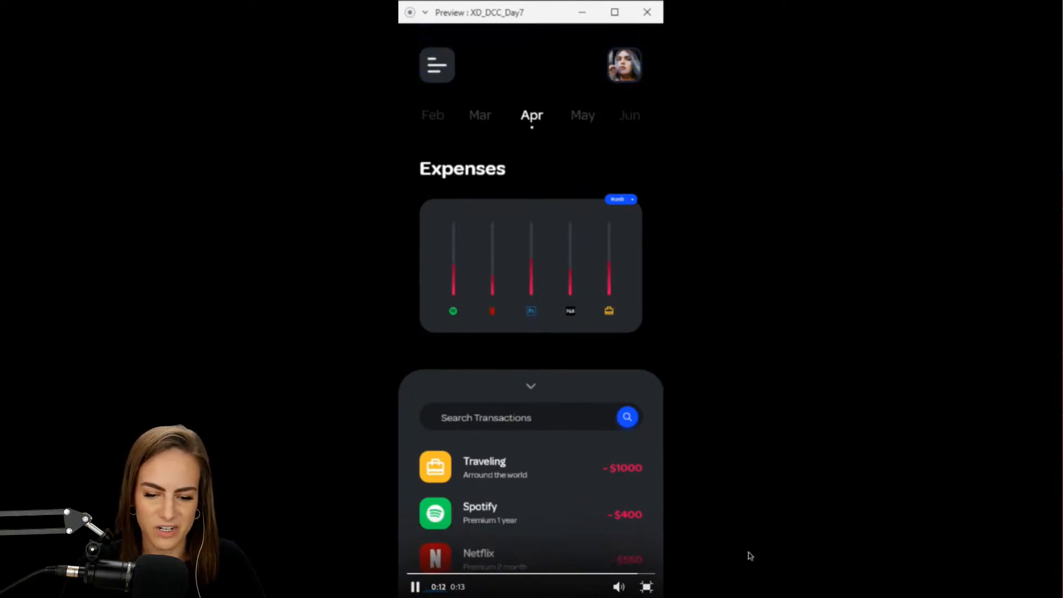
pyautogui.click(646, 587)
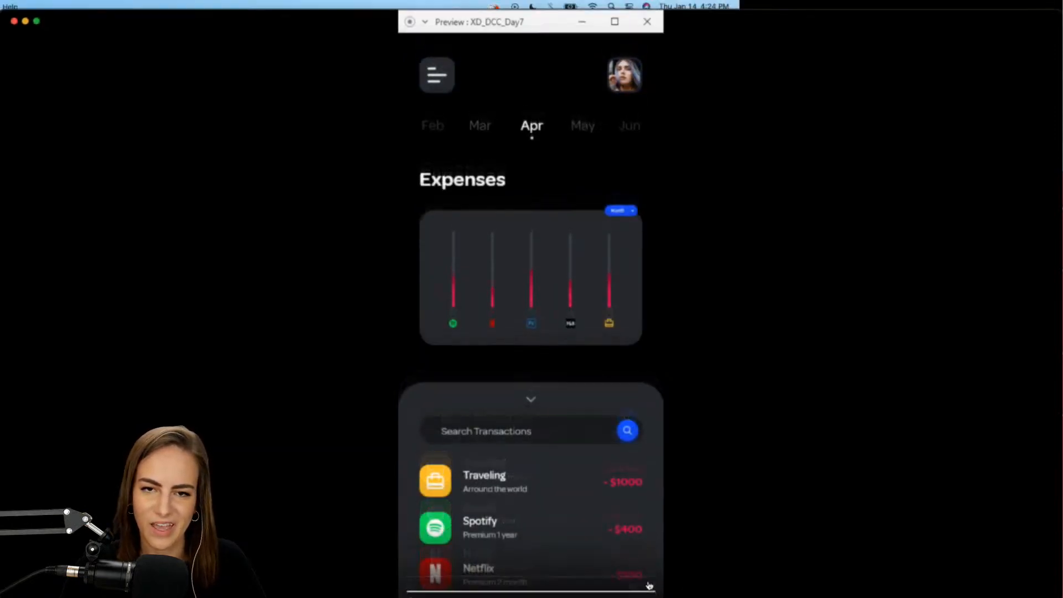
pyautogui.scroll(15, 729, 260)
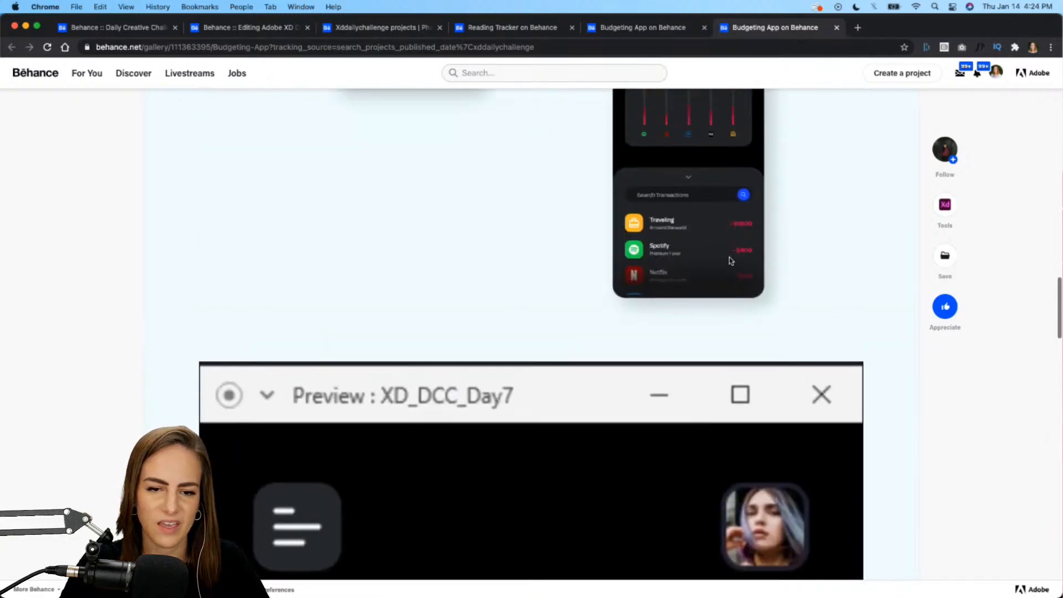
# - Switch to Discord, play the XD_DCC_5.mp4 cafe menu project in the current-challenge channel, and return to Behance in Chrome
pyautogui.moveTo(622, 596)
pyautogui.click(658, 574)
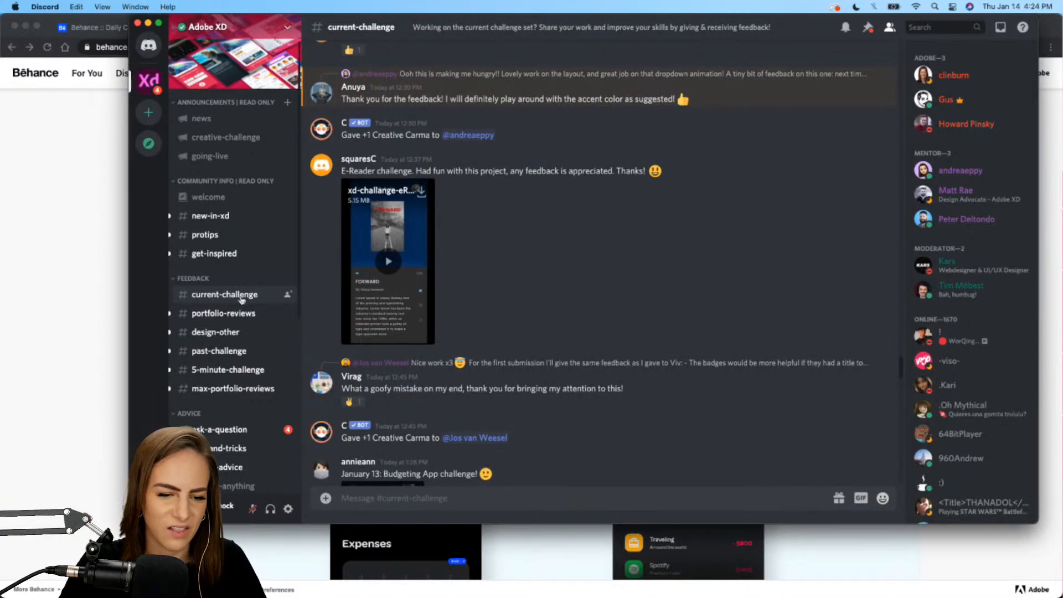
pyautogui.scroll(10, 560, 297)
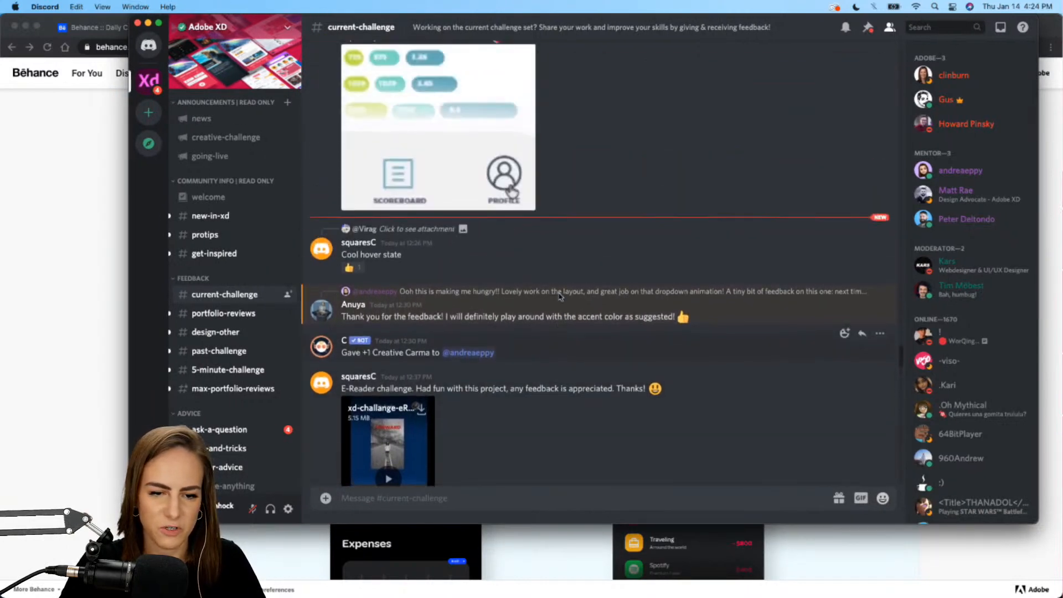
pyautogui.scroll(6, 560, 297)
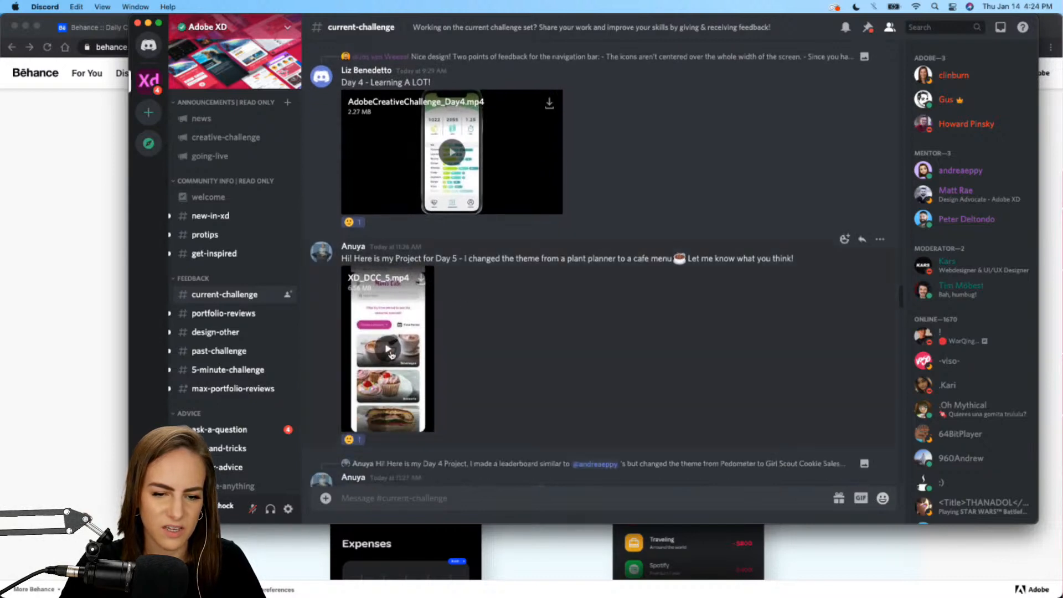
pyautogui.click(389, 352)
pyautogui.click(426, 423)
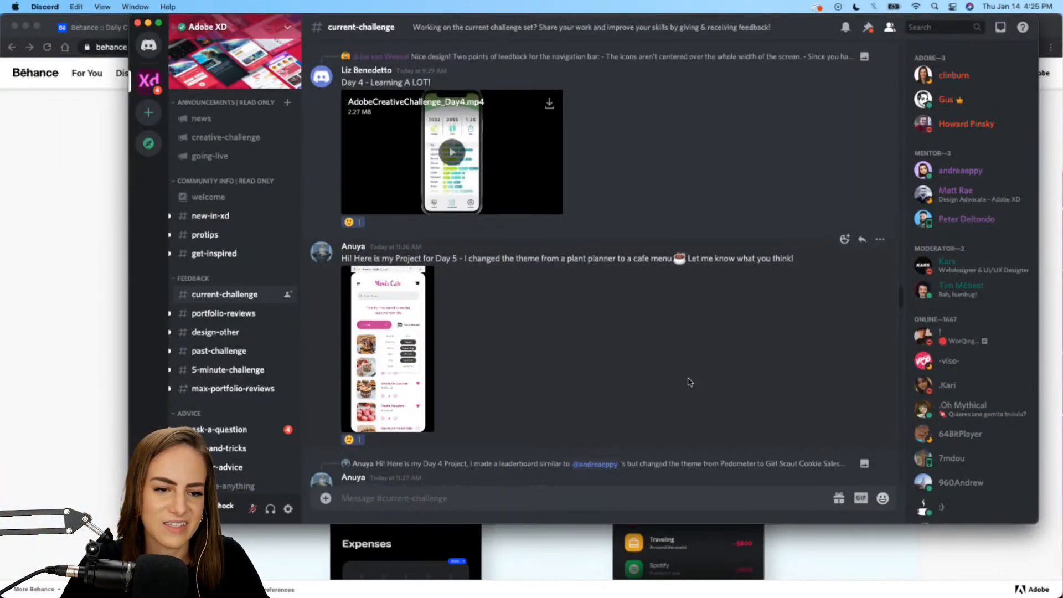
pyautogui.click(148, 23)
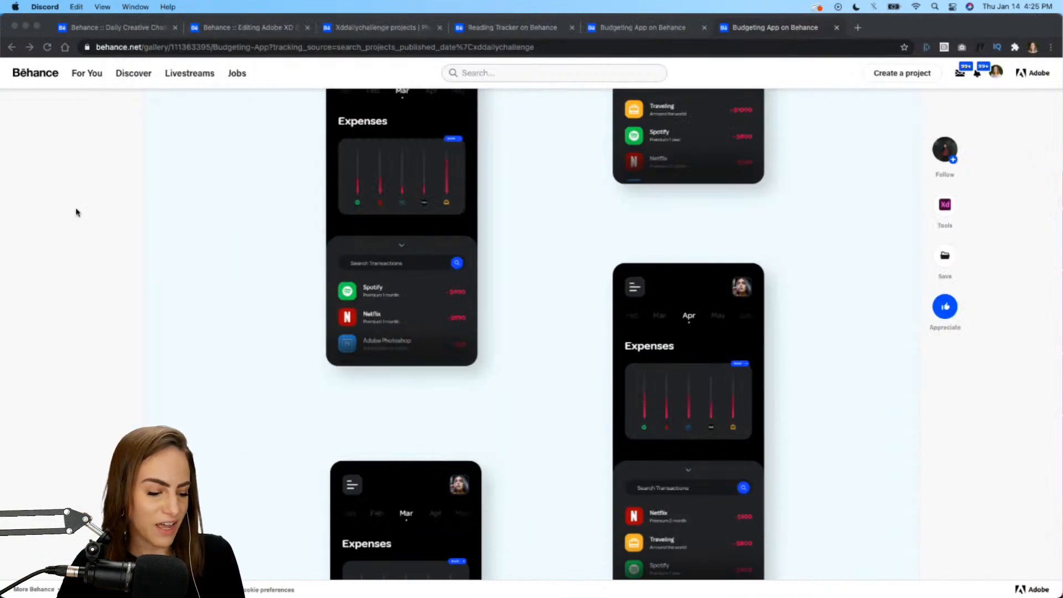